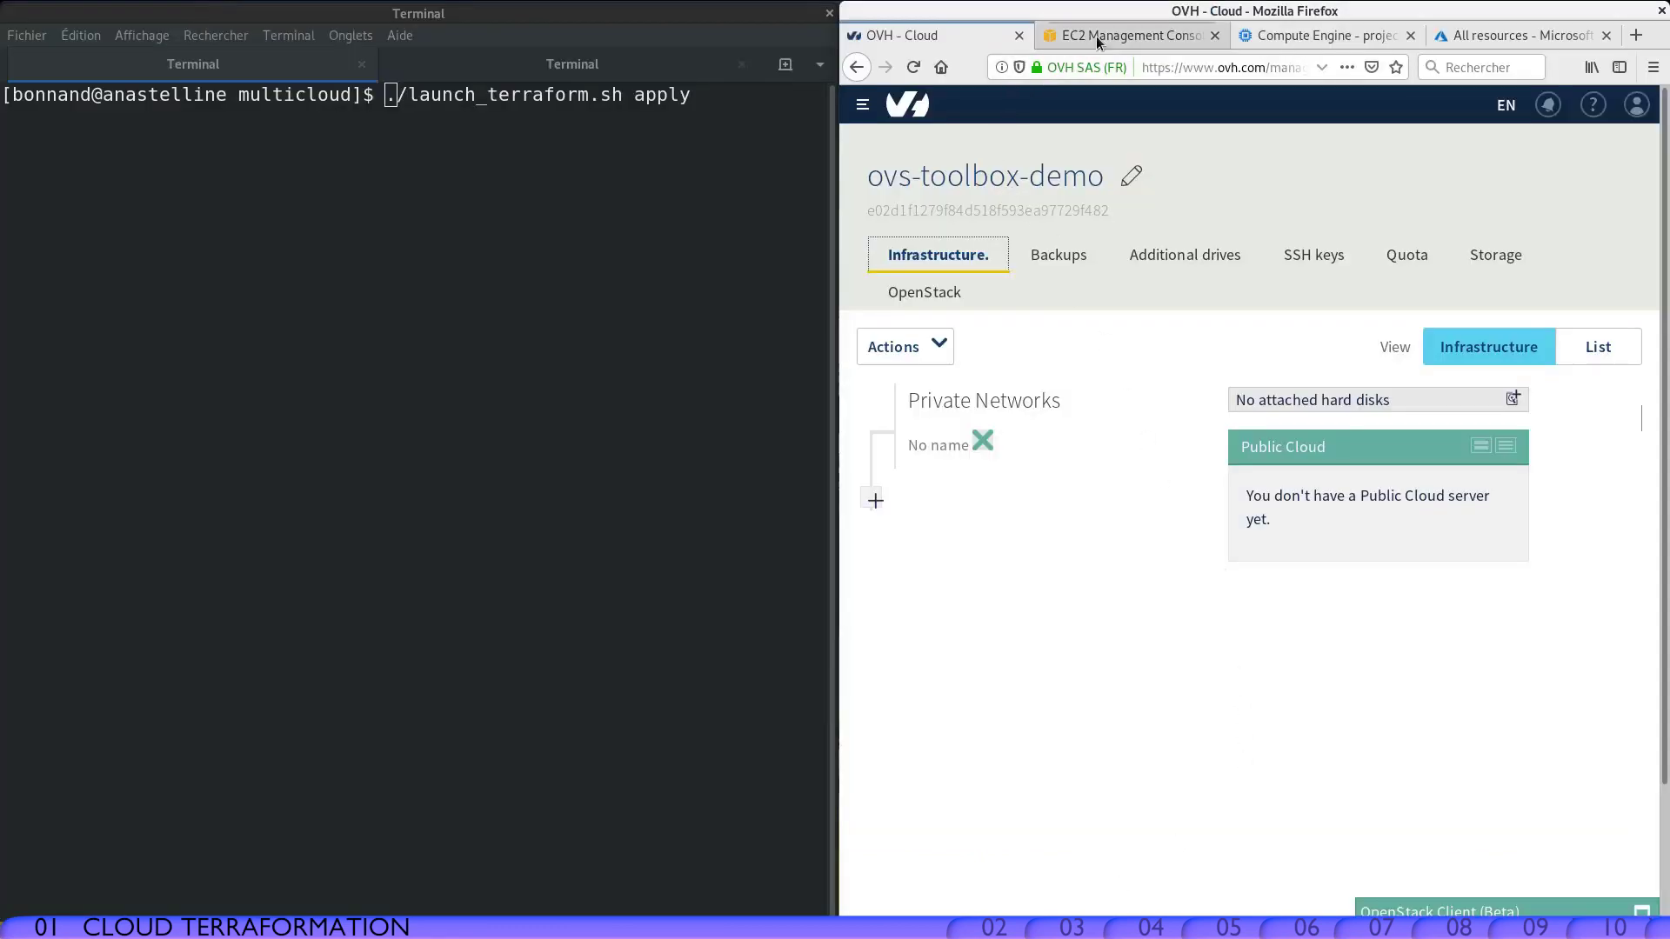
Confirm the EC2, Compute Engine and Azure consoles have no resources yet
click(1098, 35)
click(1303, 38)
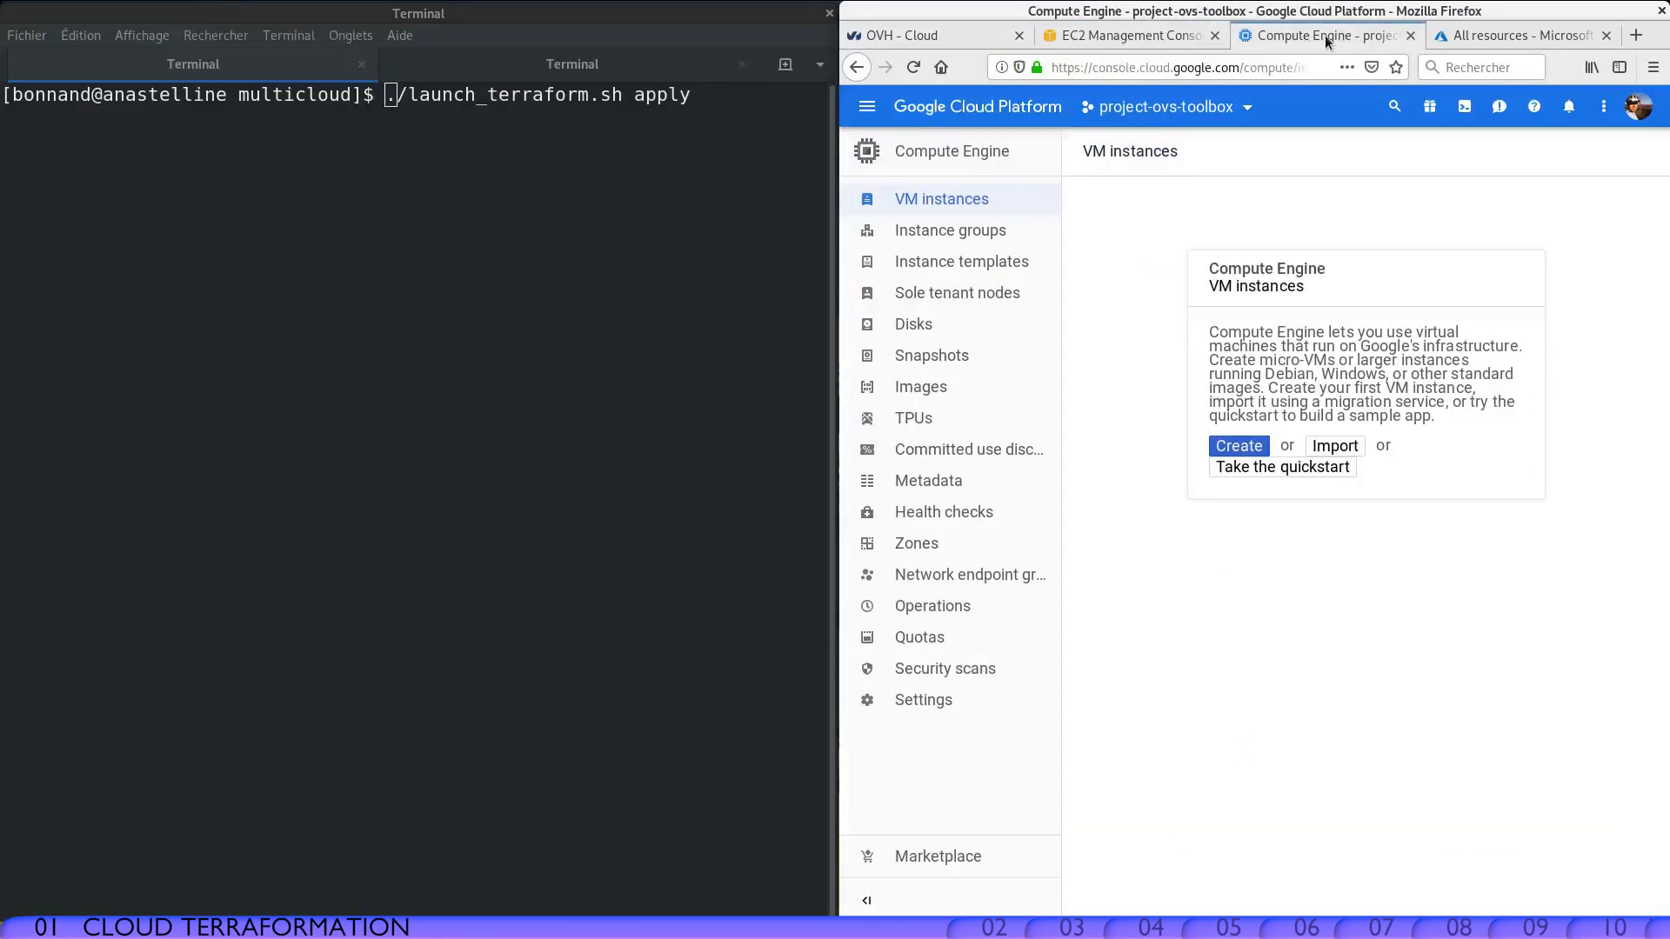
click(1474, 33)
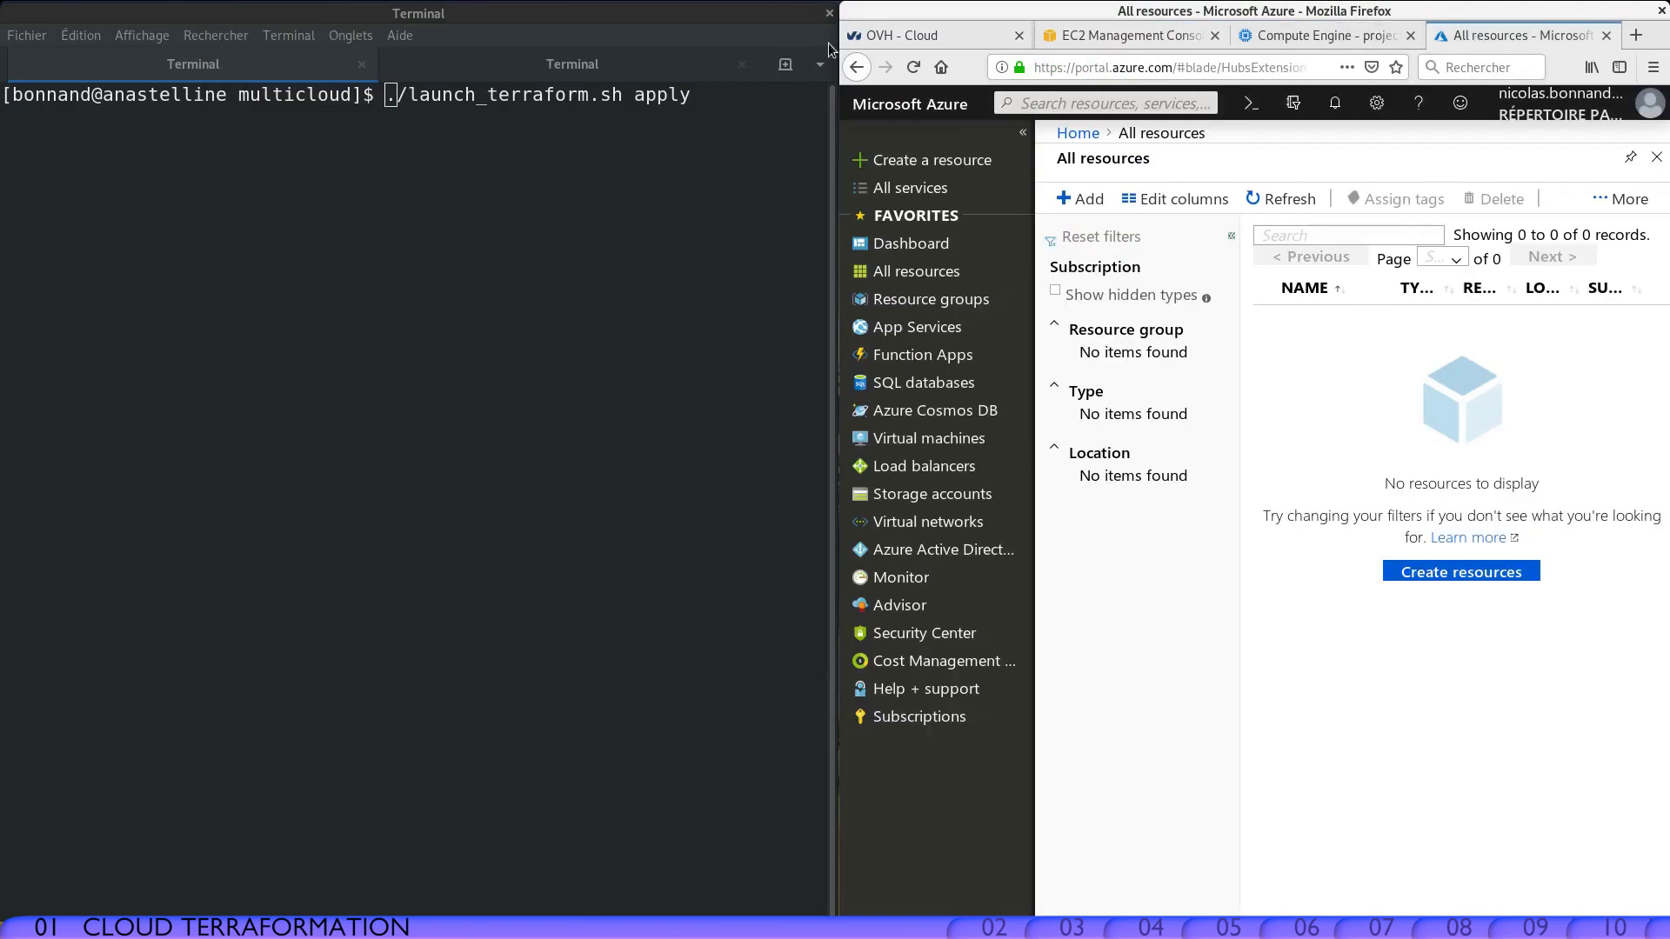
Run terraform apply to create the 30 cloud resources, then return to the OVH project
click(540, 171)
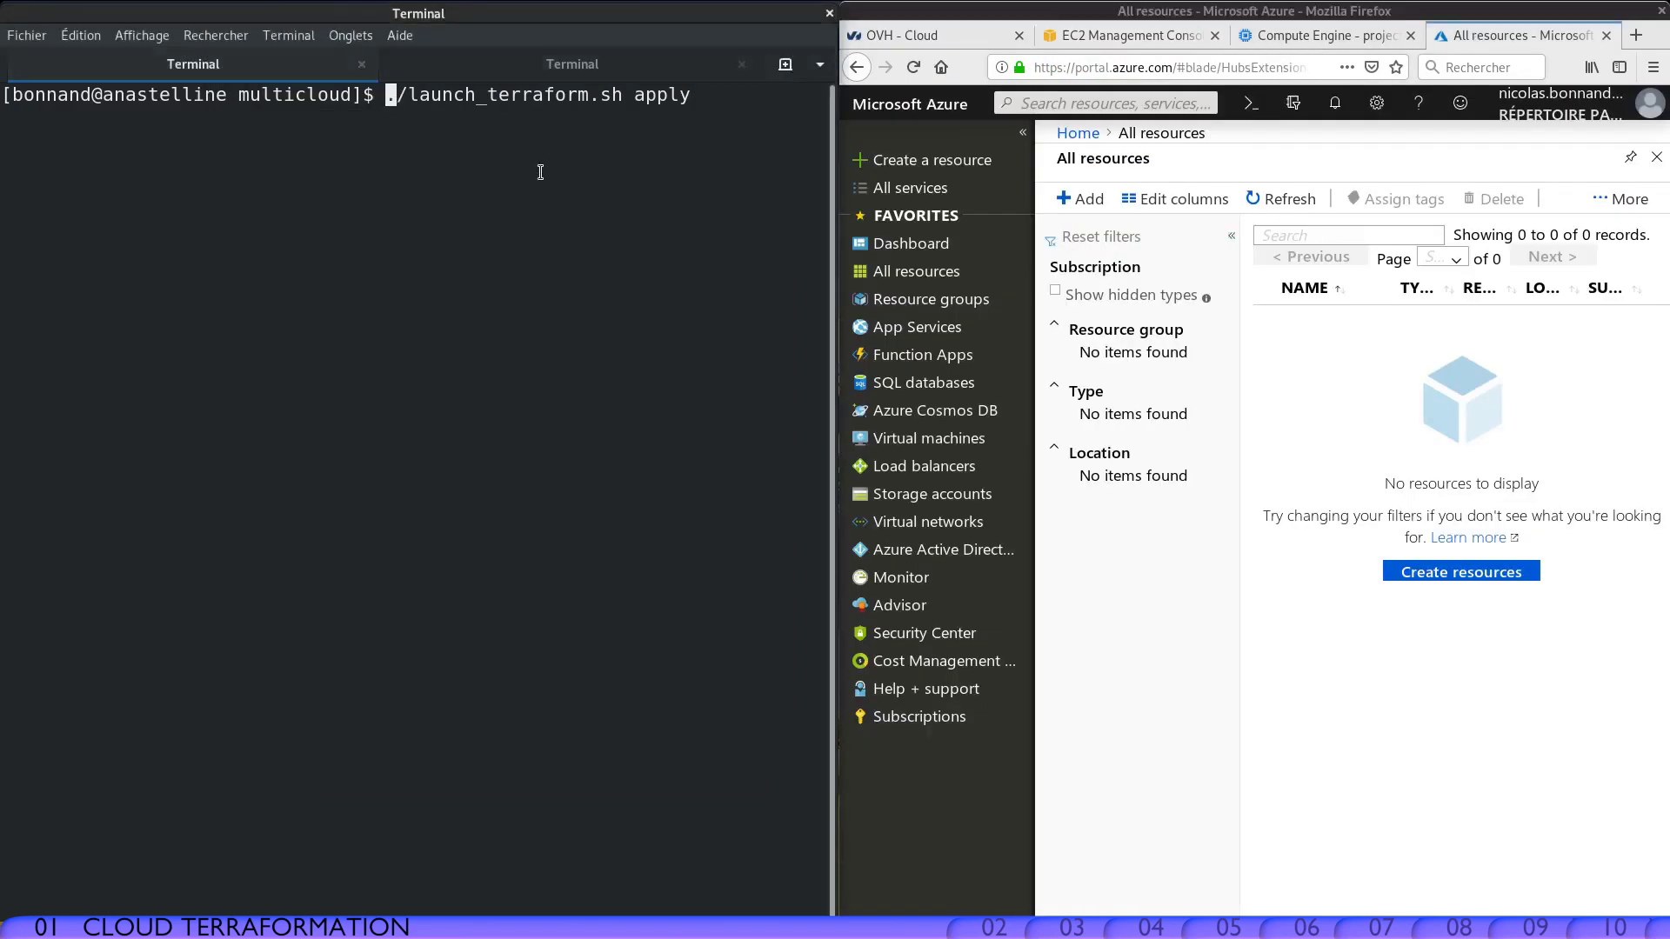
key(Return)
click(963, 34)
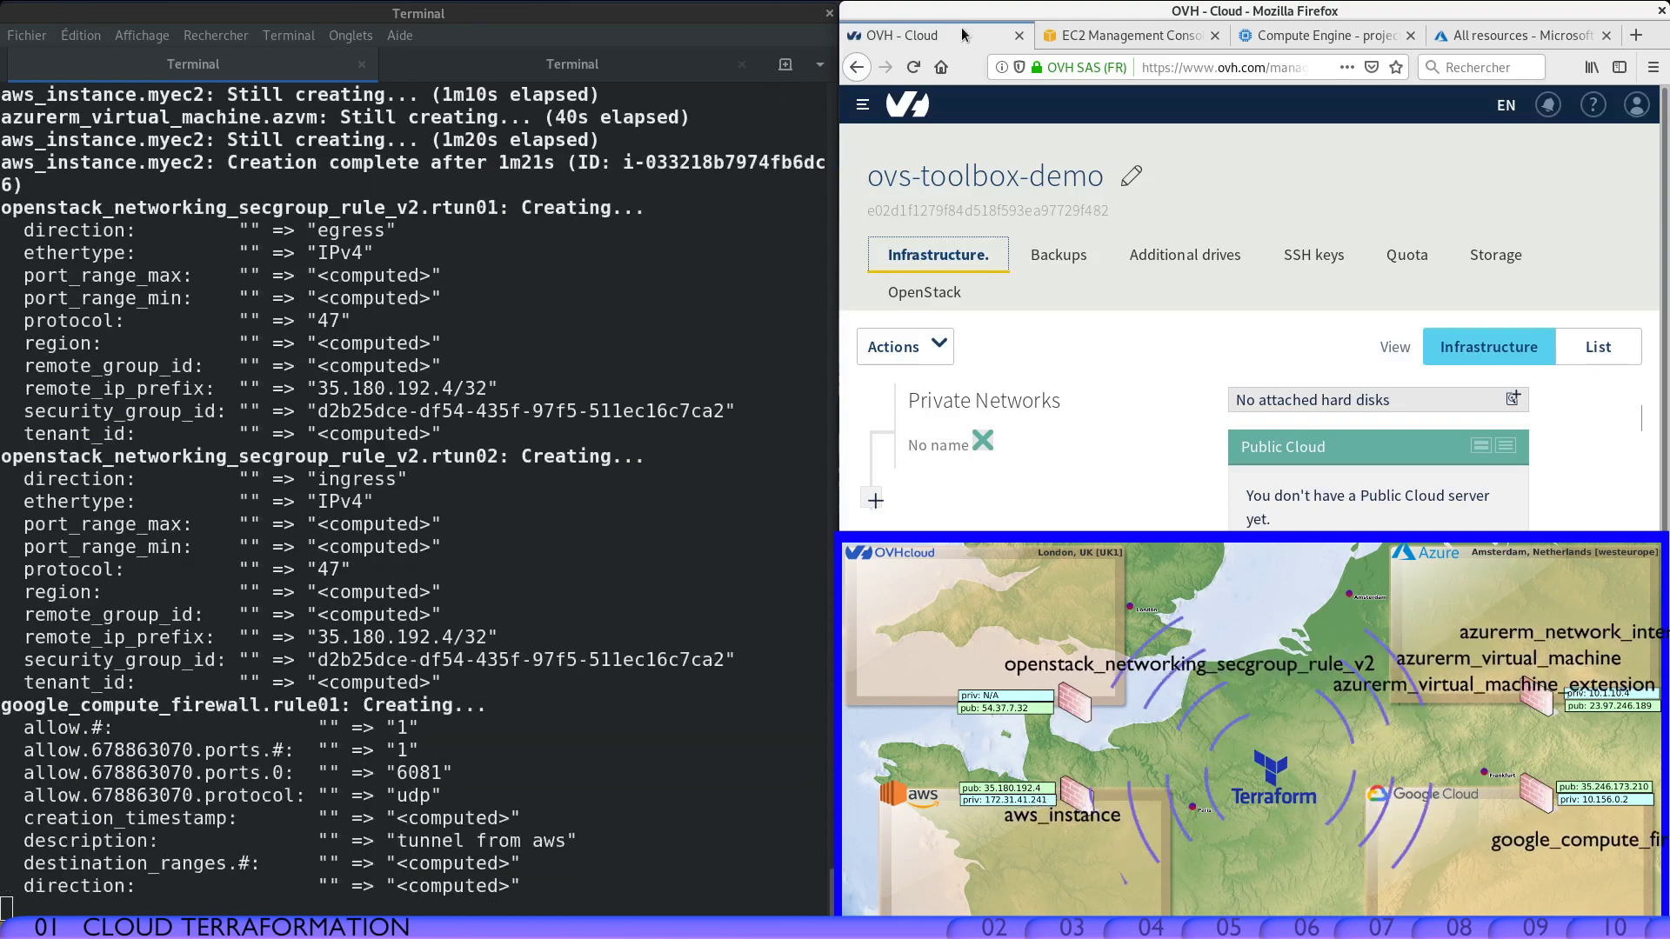
Refresh EC2, OVH, Compute Engine and Azure to find awsvm, ovhvm, gcloudvm and azvm, then launch ovs-toolbox.py
click(1122, 35)
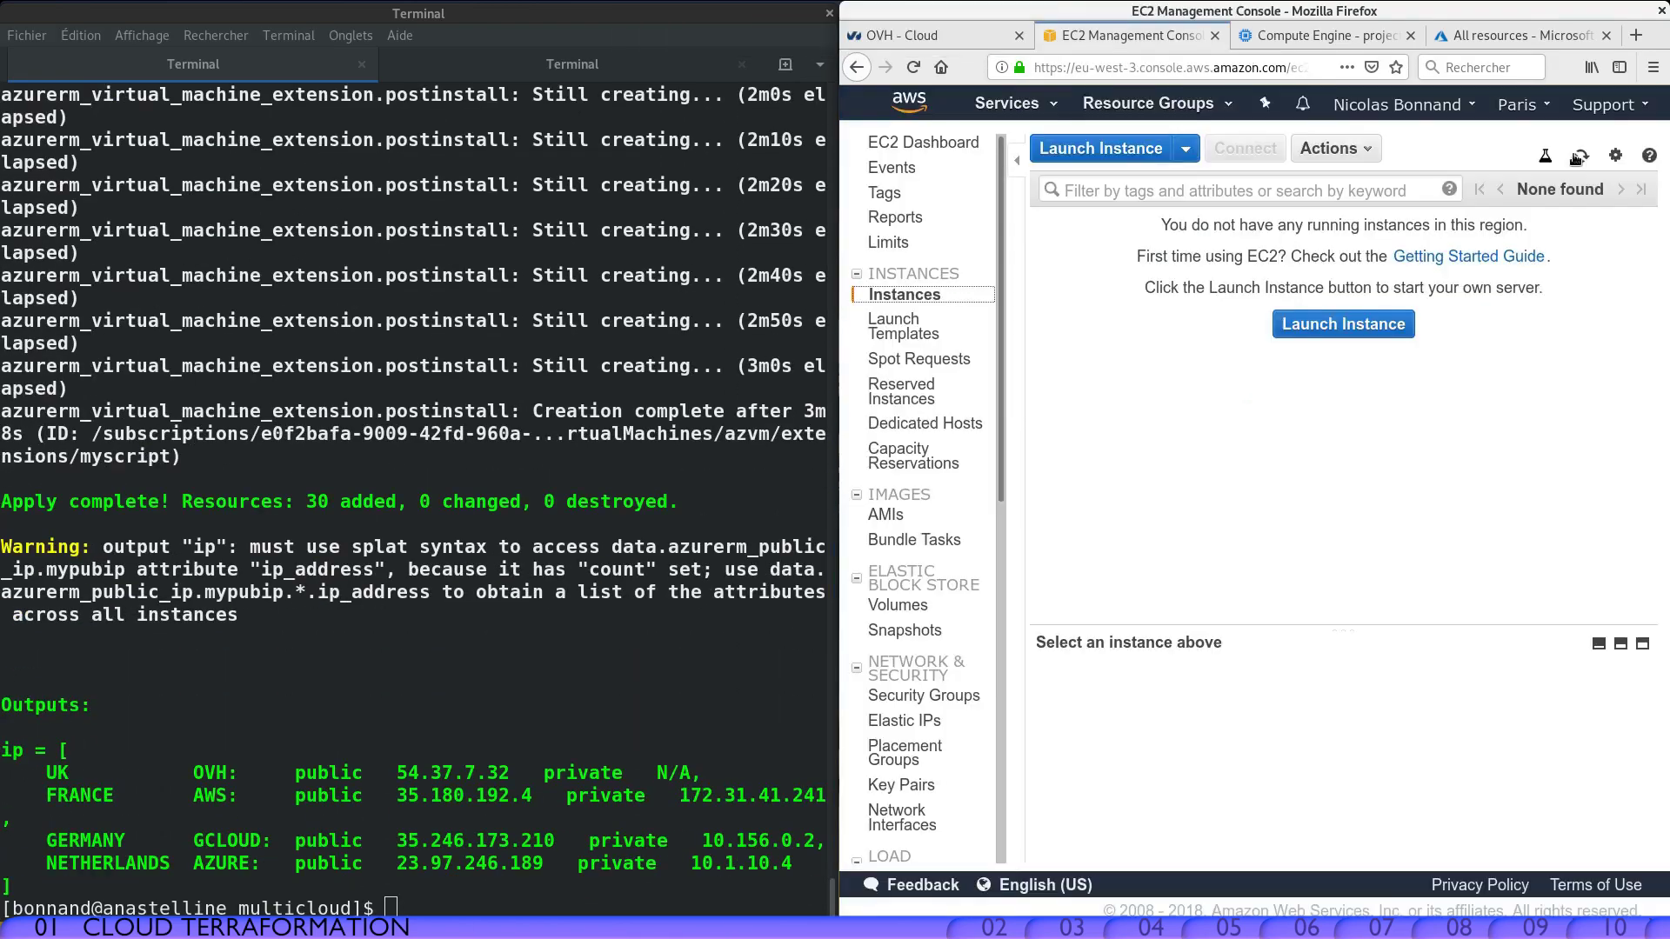
click(1577, 158)
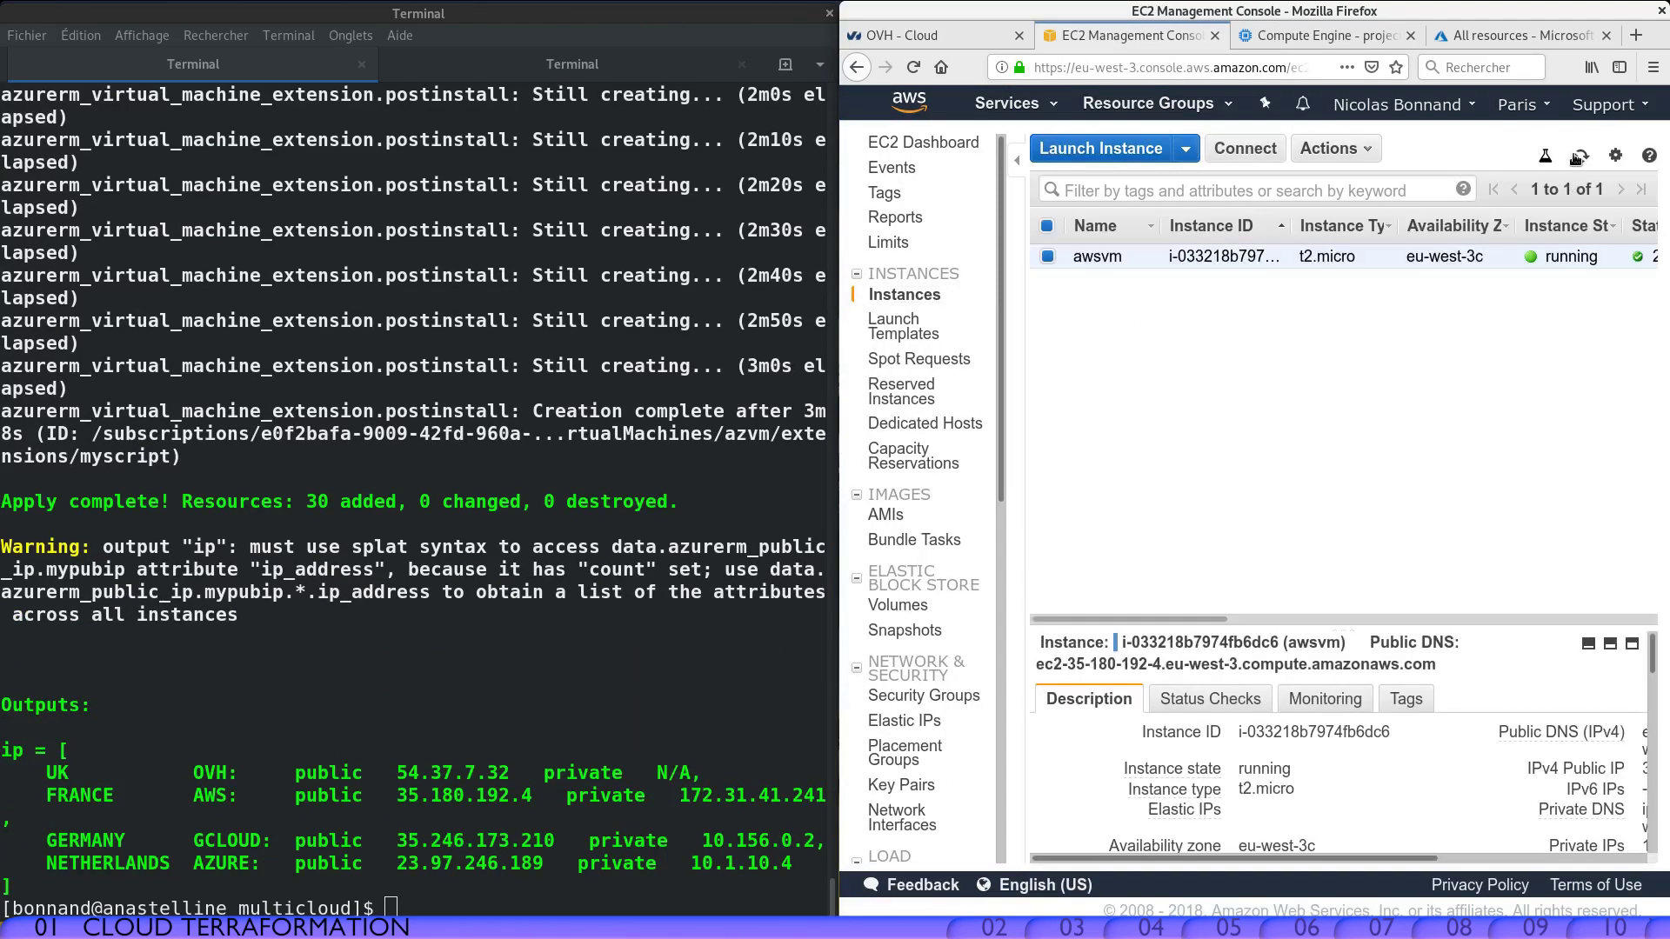
click(905, 34)
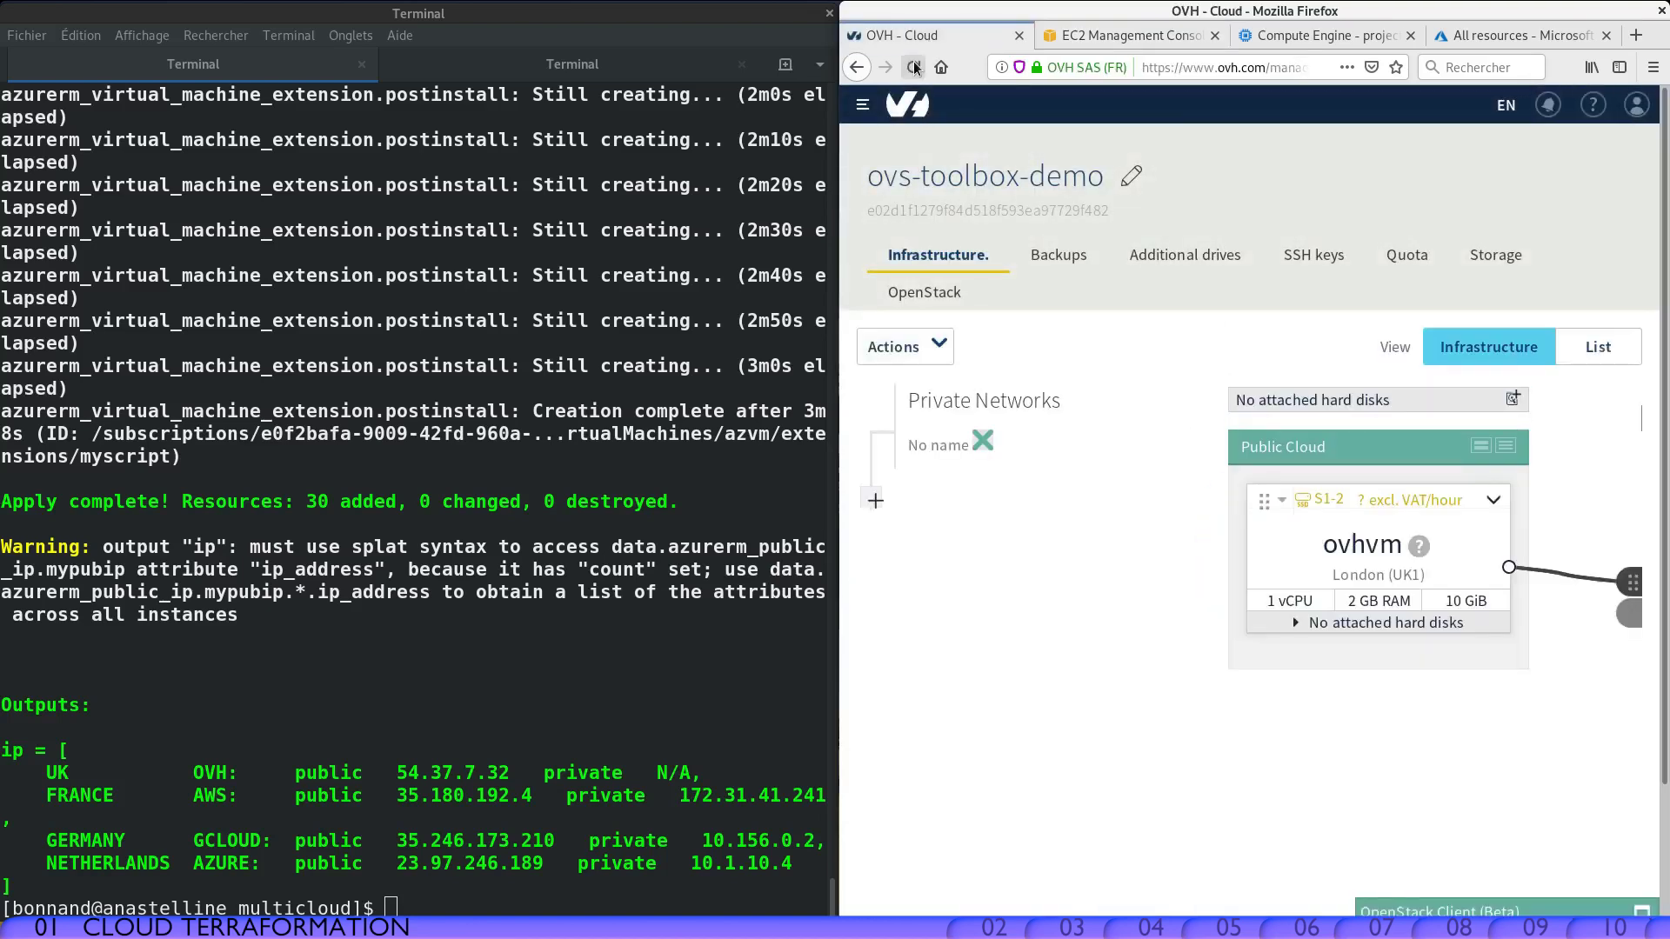
click(1344, 35)
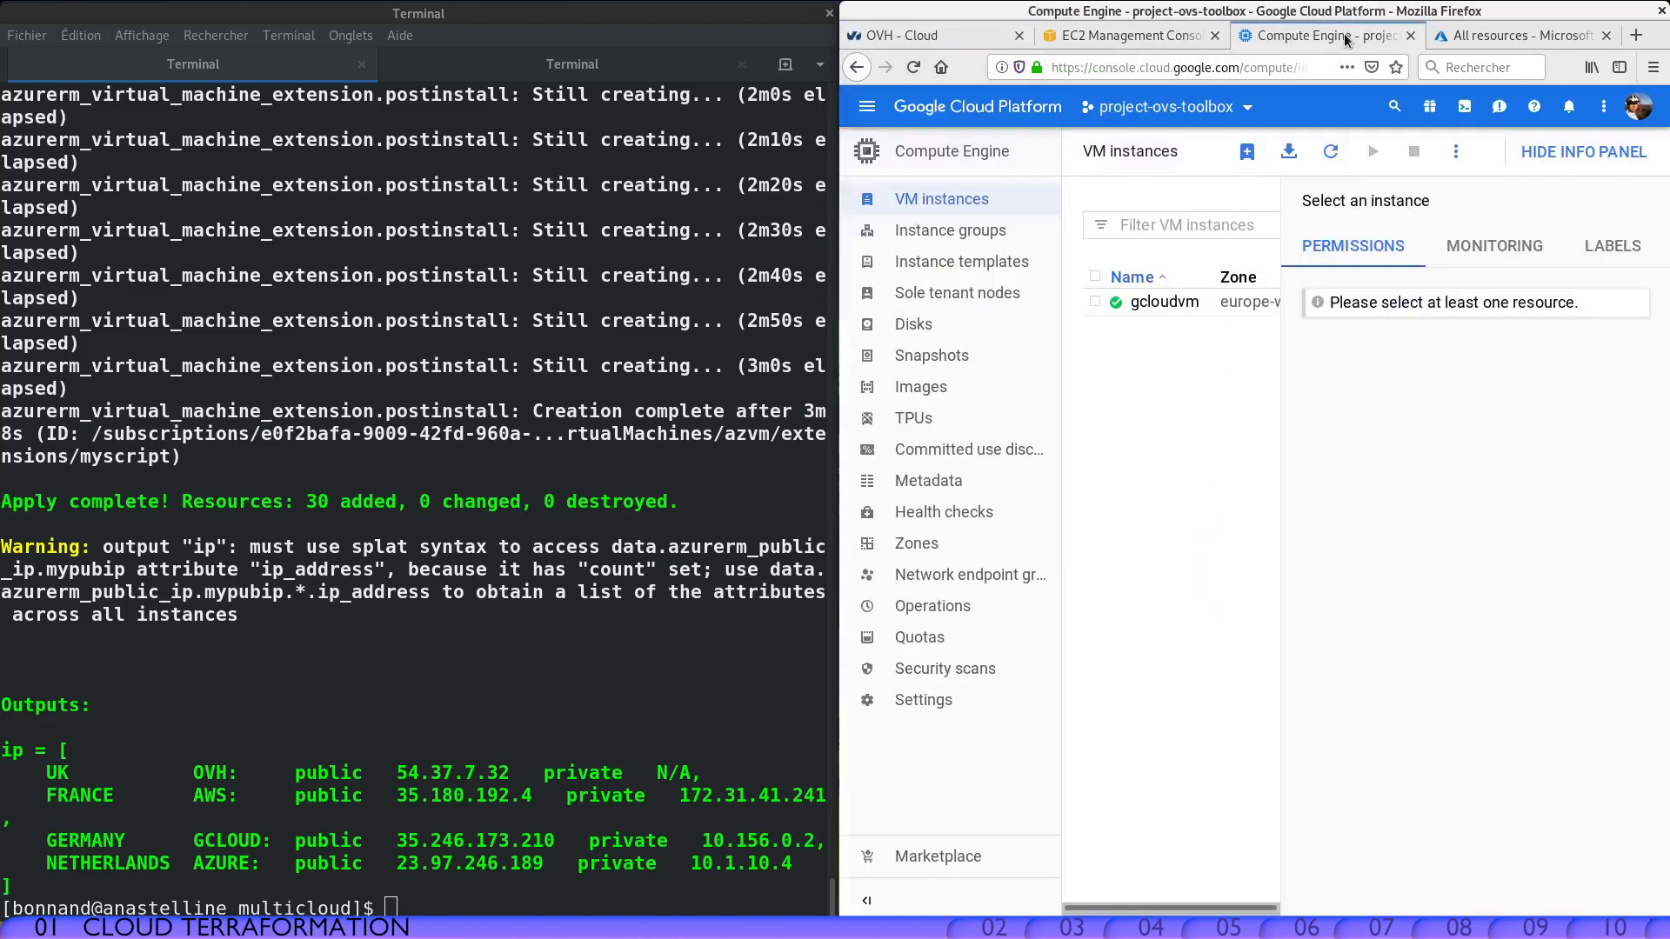
click(1518, 35)
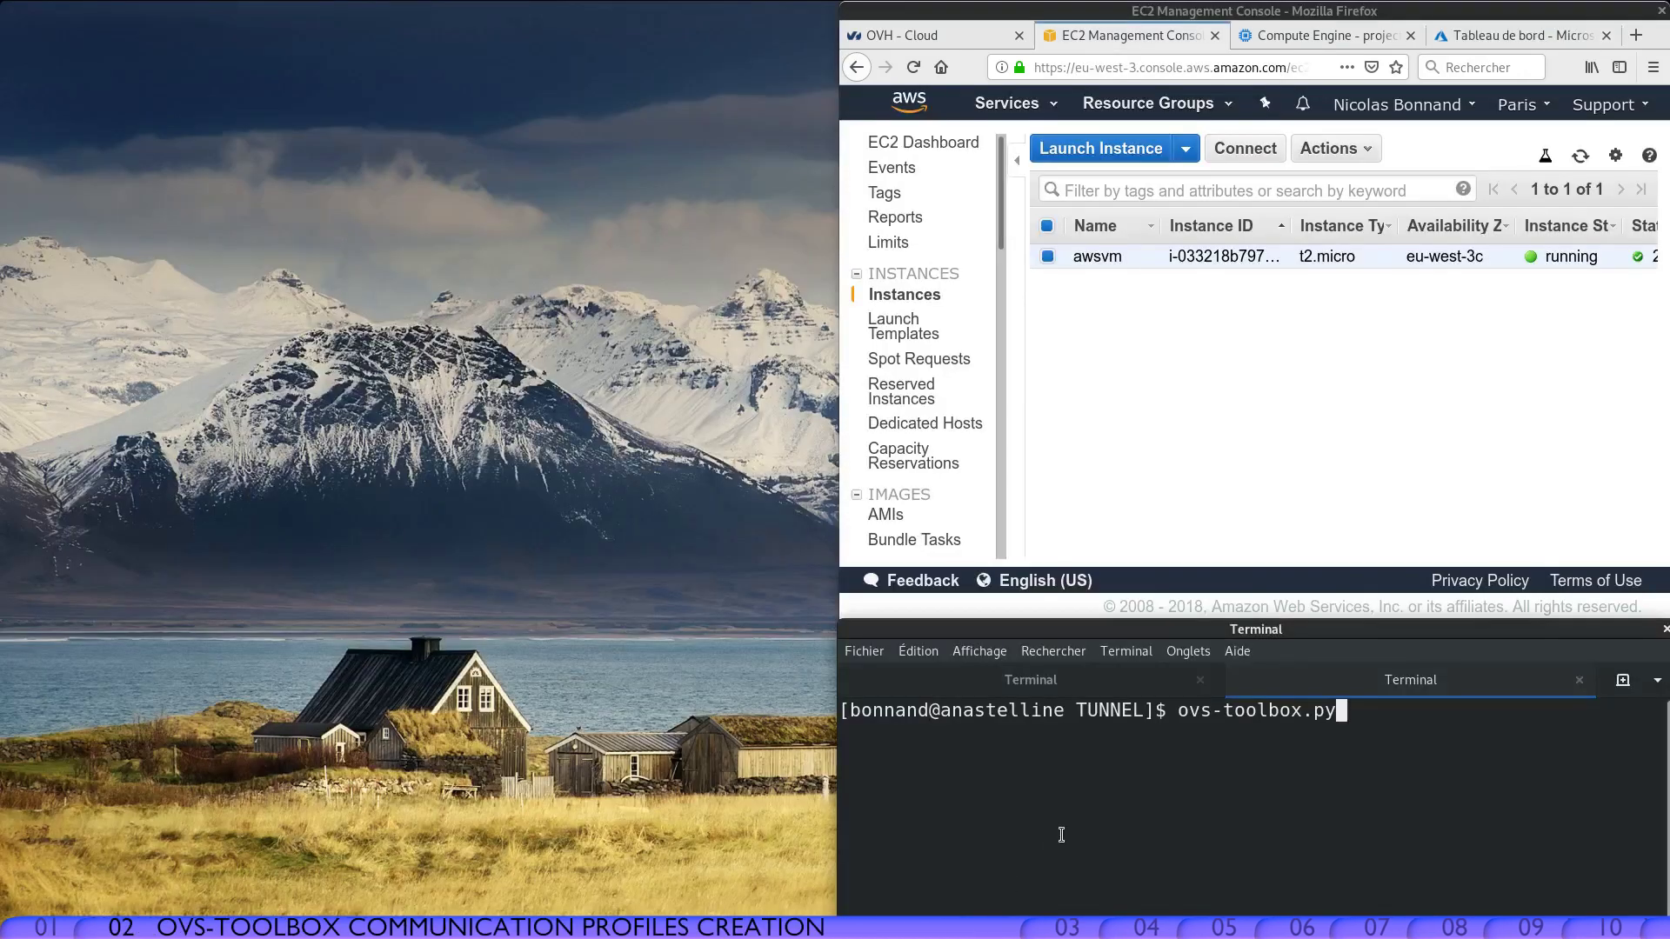
key(Return)
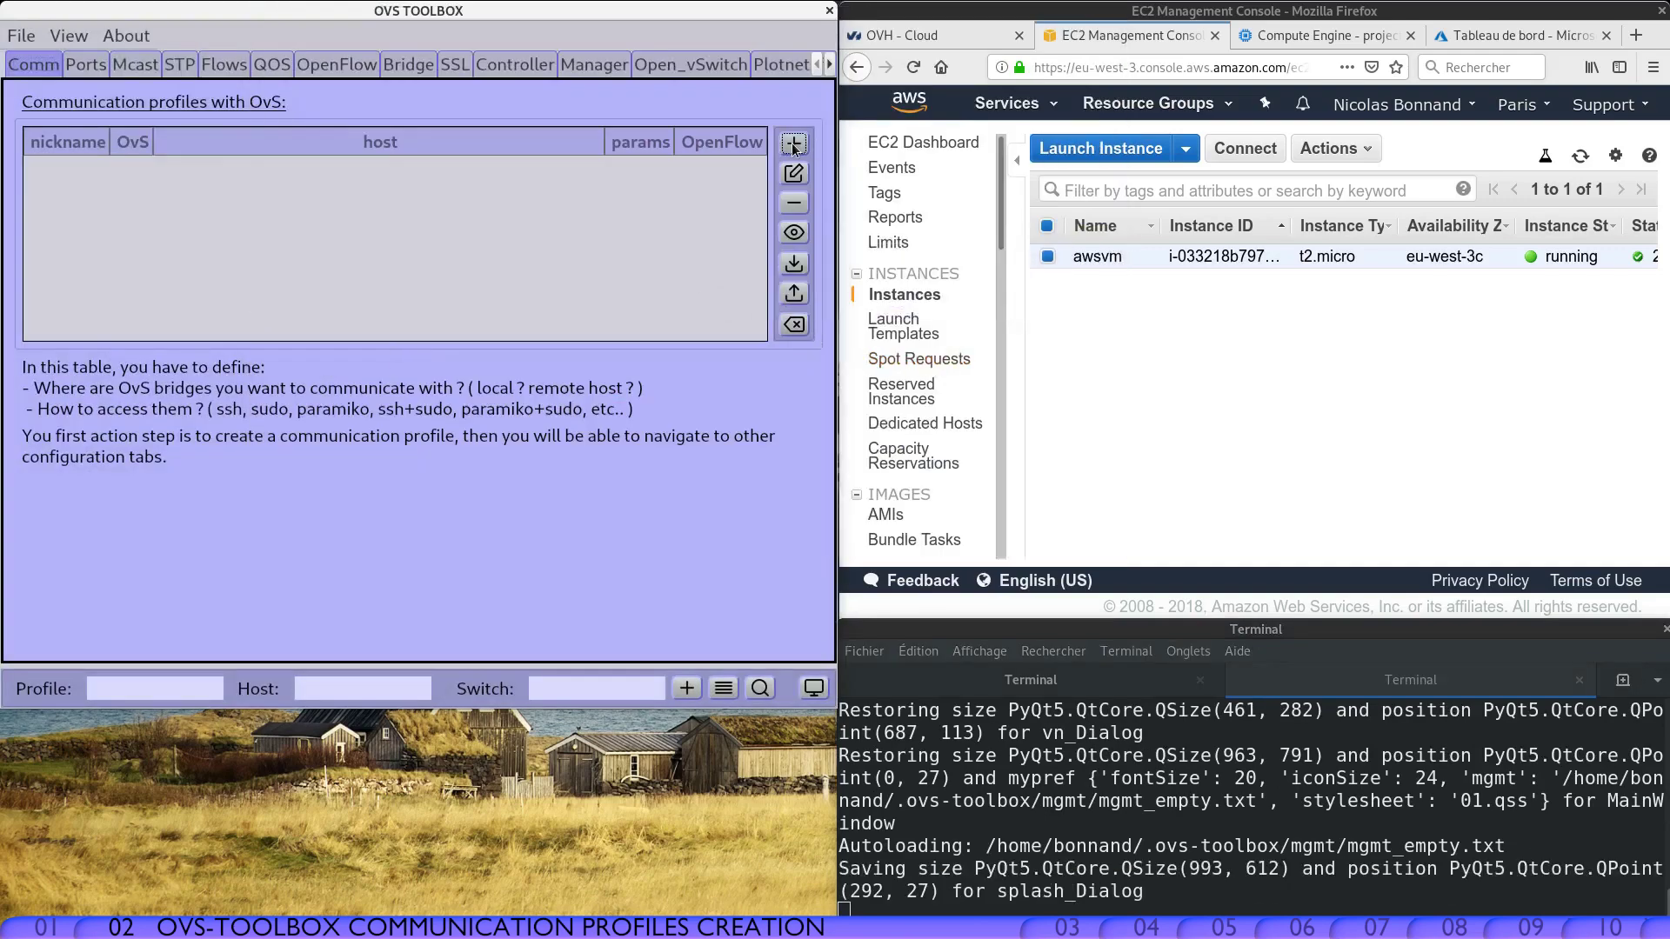
Start a new OVH communication profile using ssh access to host 54.37.7.32
click(795, 143)
click(1024, 693)
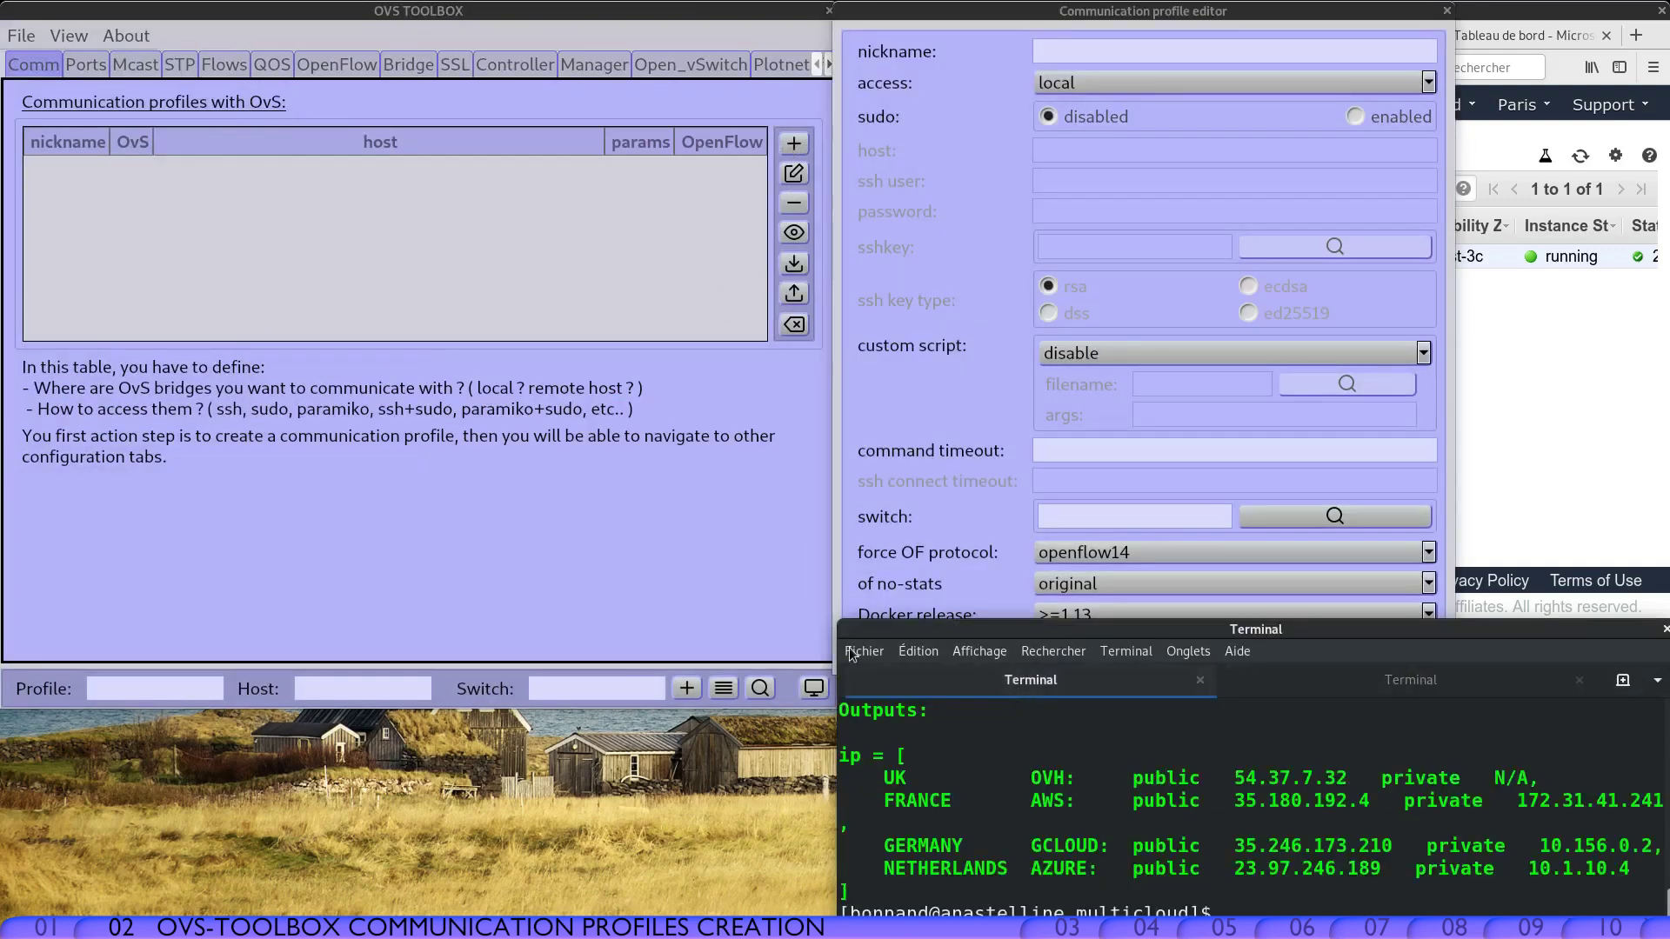
click(1091, 53)
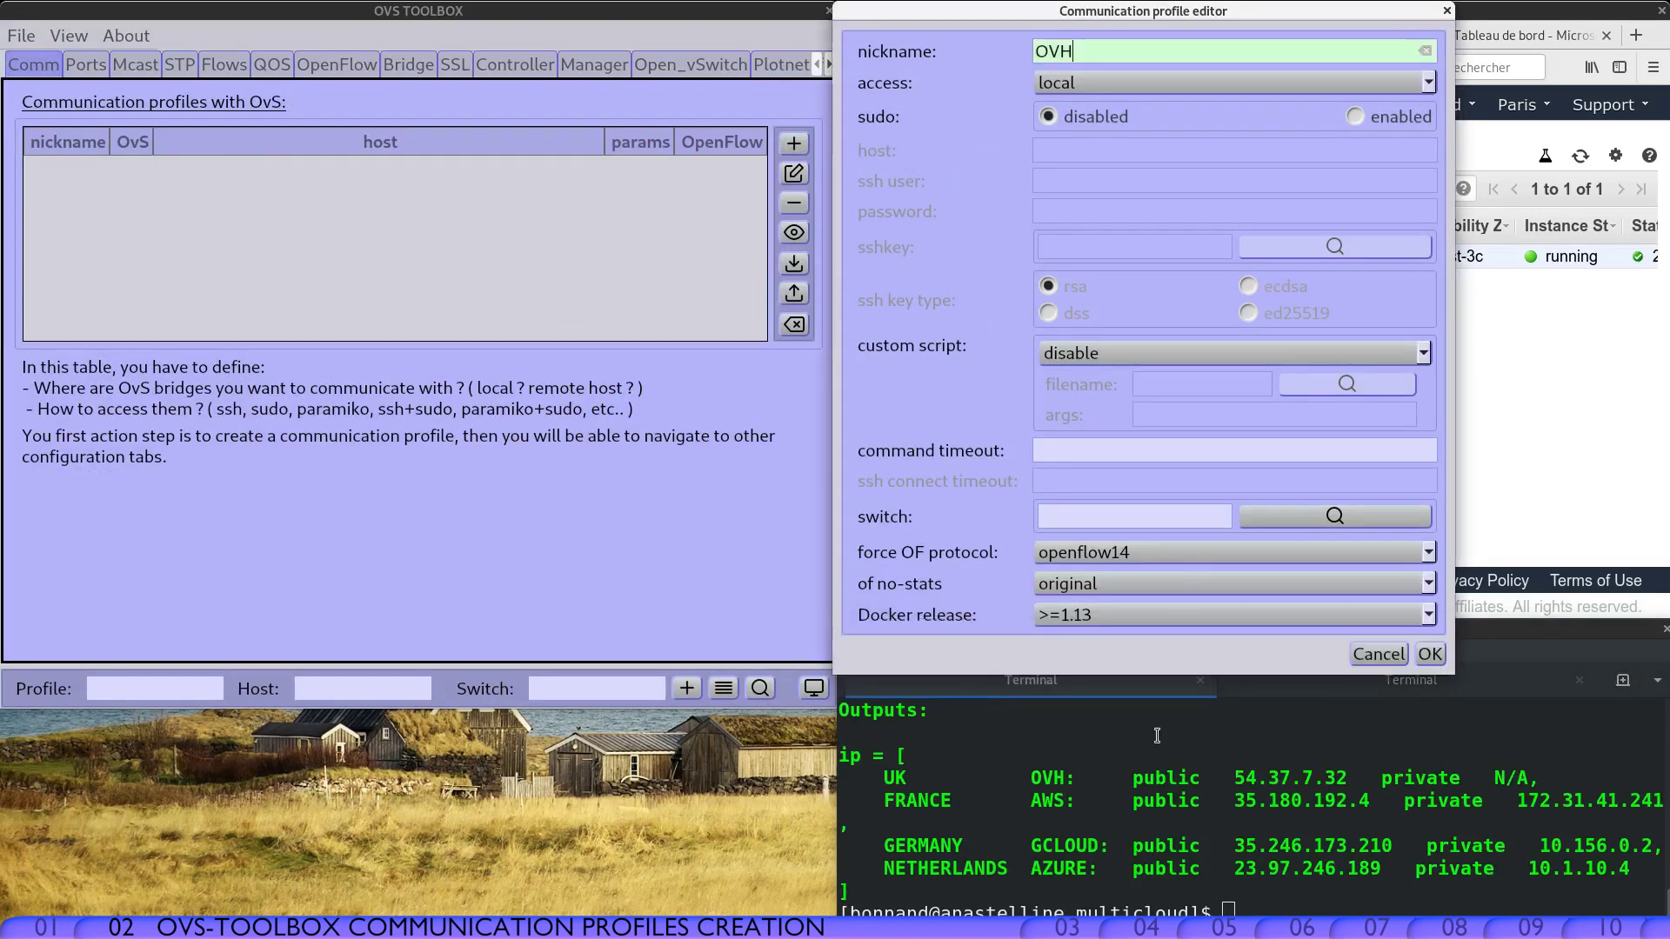
double_click(1280, 777)
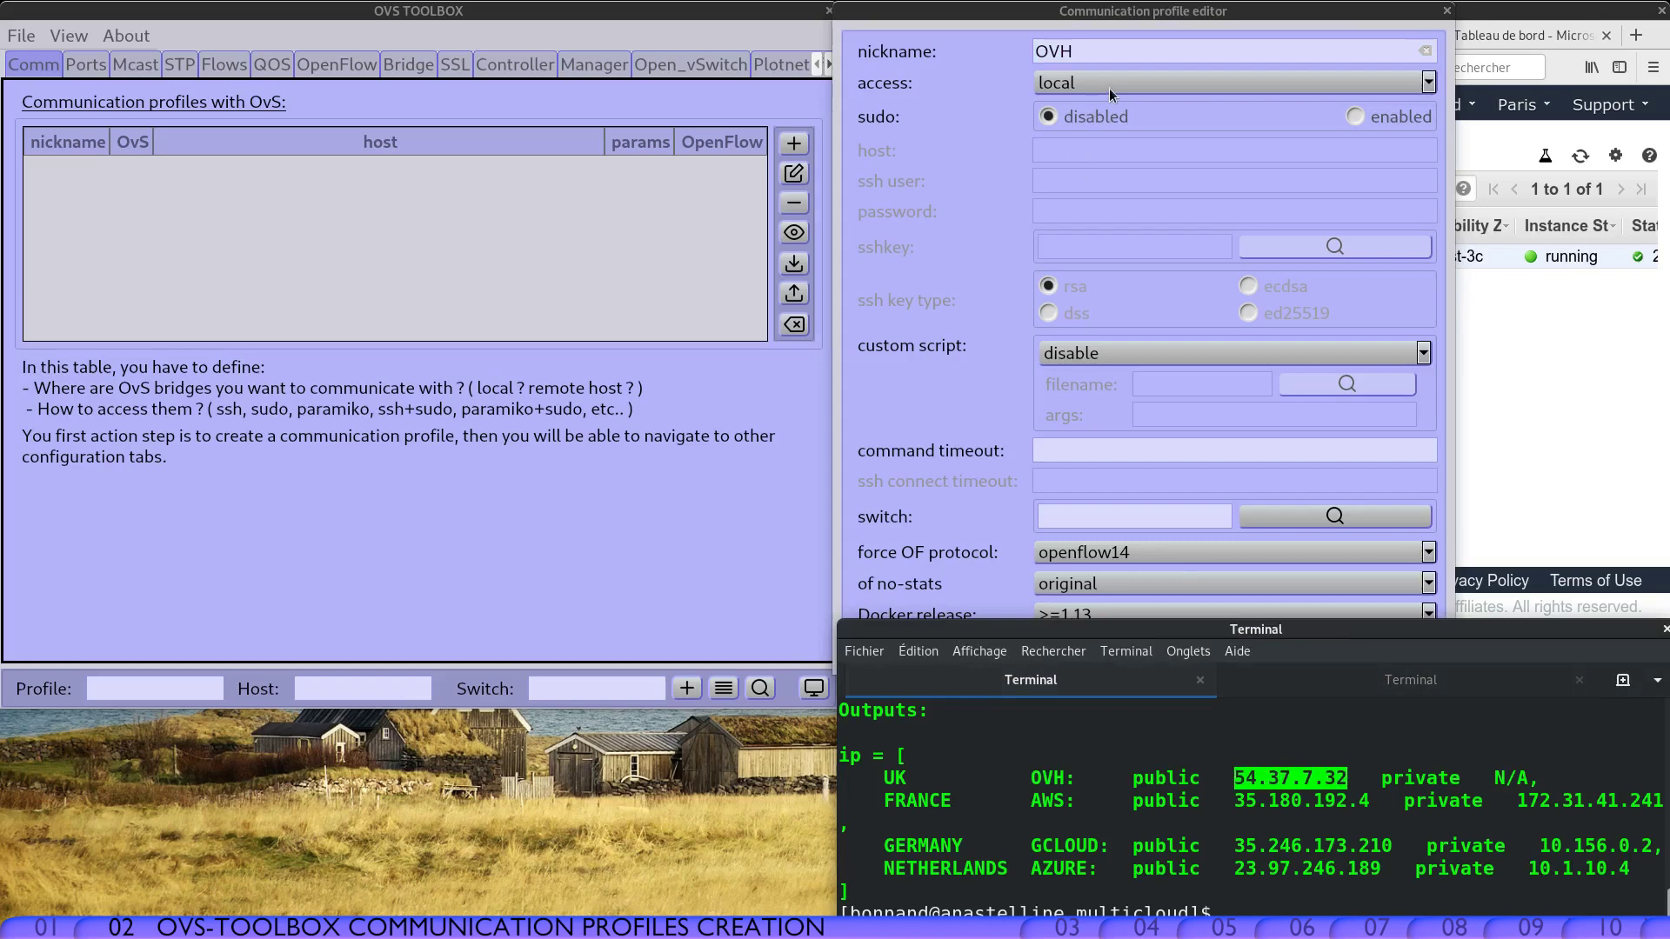
click(1156, 94)
click(1116, 132)
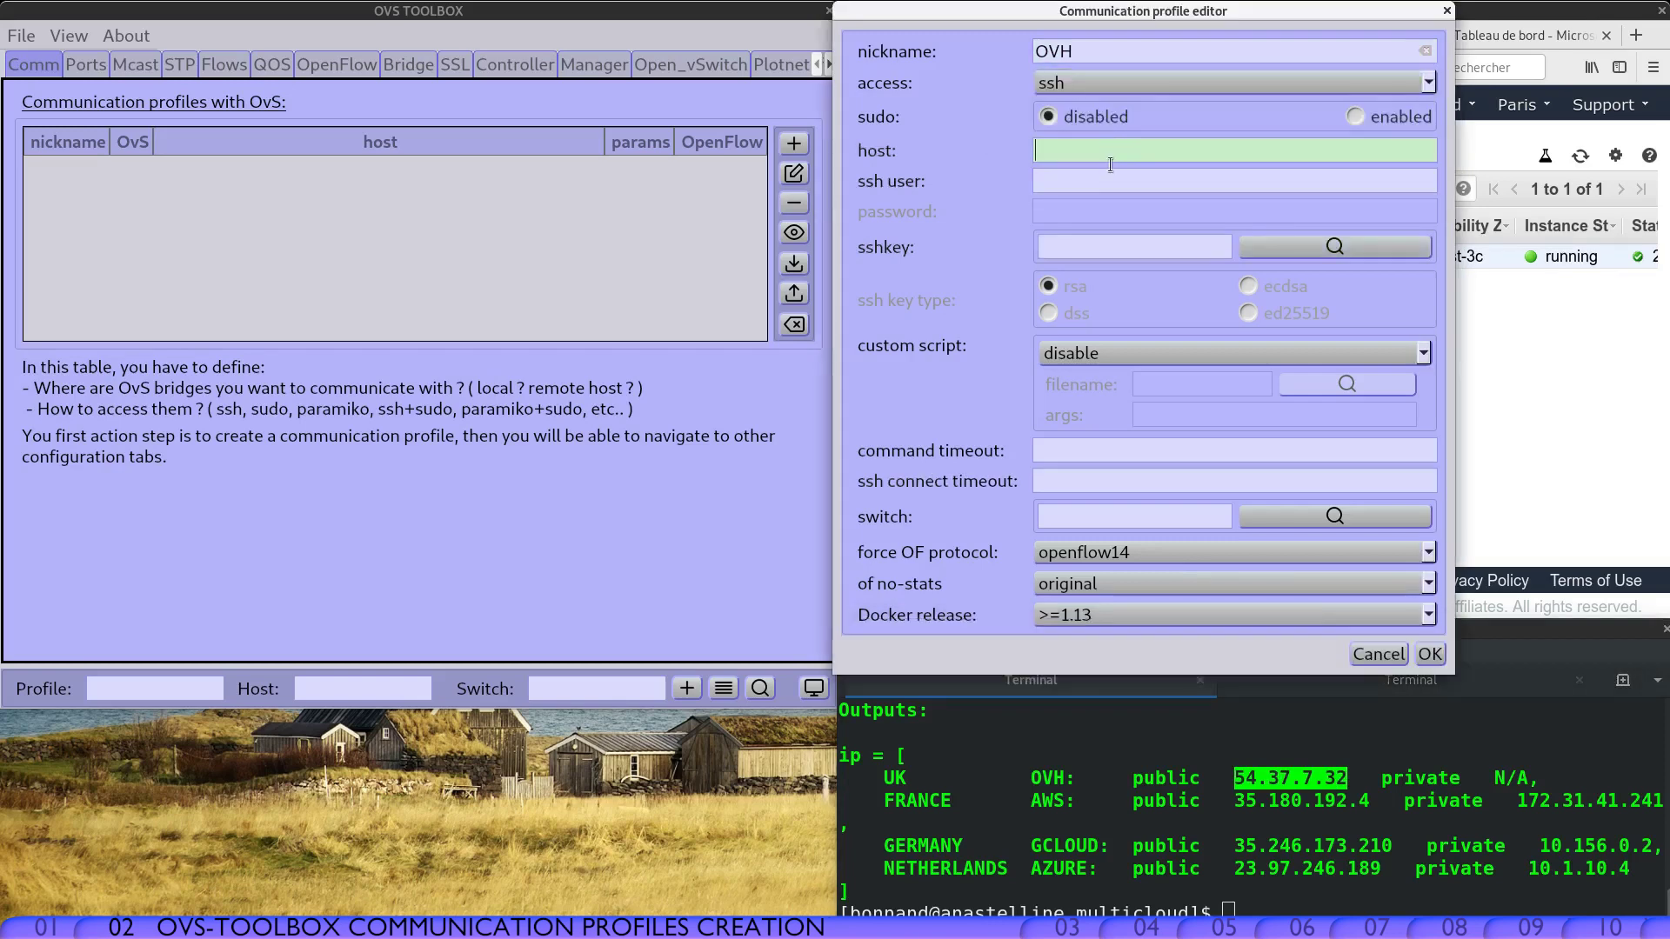
middle_click(1110, 164)
click(1101, 182)
text(buntu)
Give the profile the ovh_rsa key, switch UKBR, timeouts 30 and 10, openflow13 and sudo
click(1291, 249)
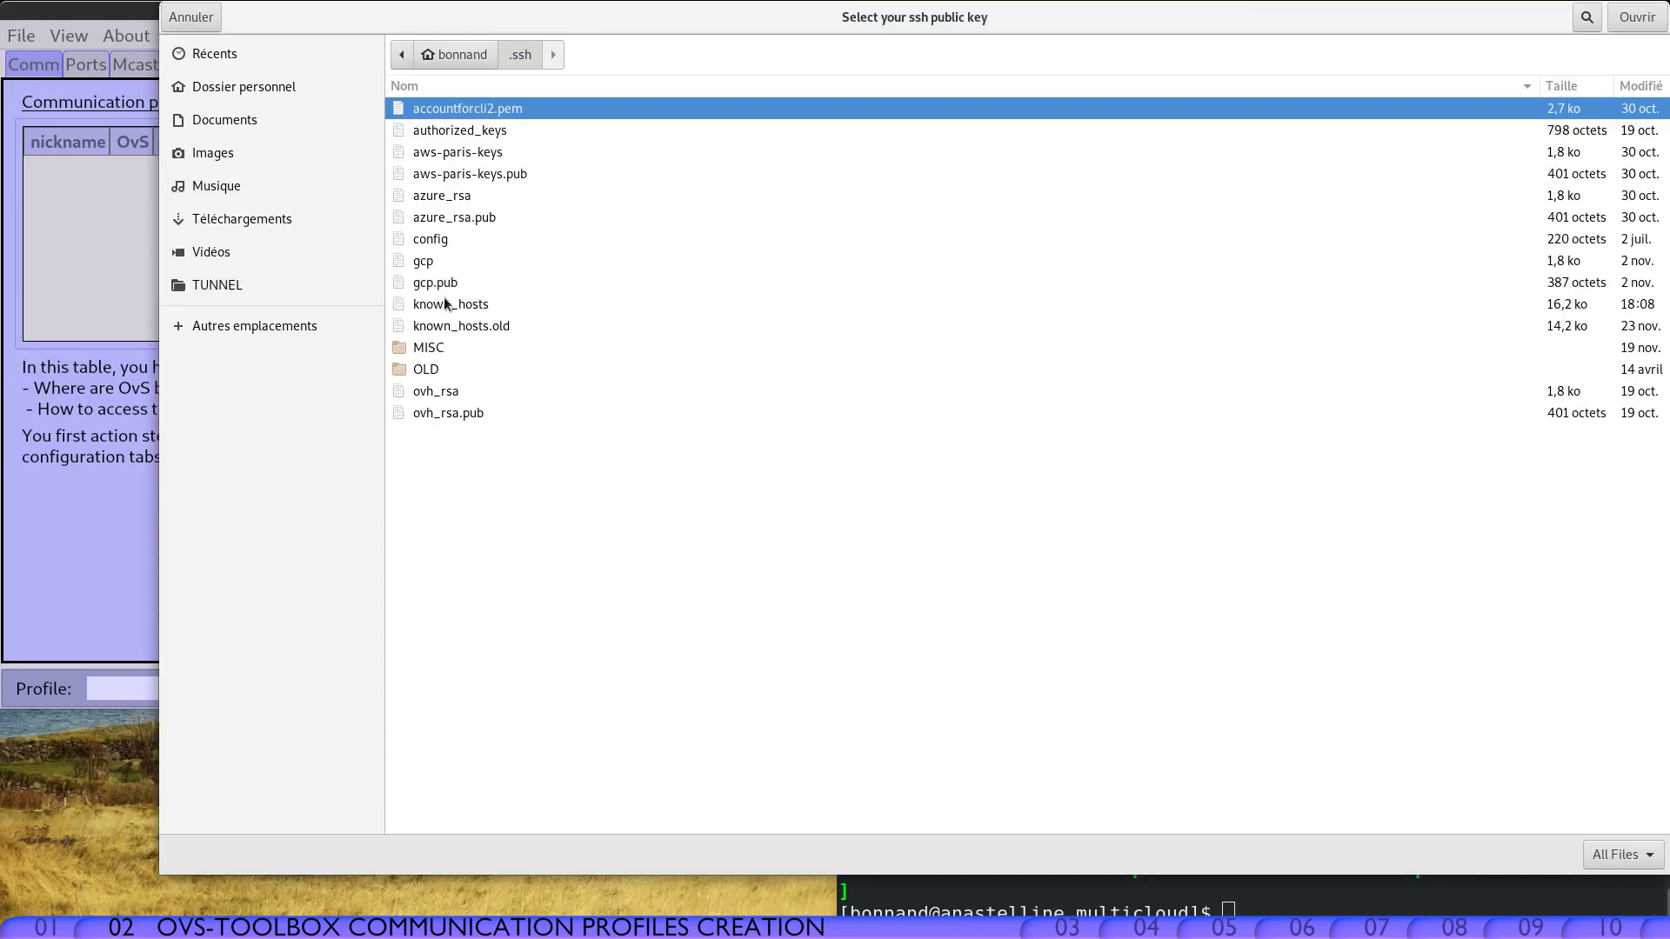
click(441, 391)
click(1639, 17)
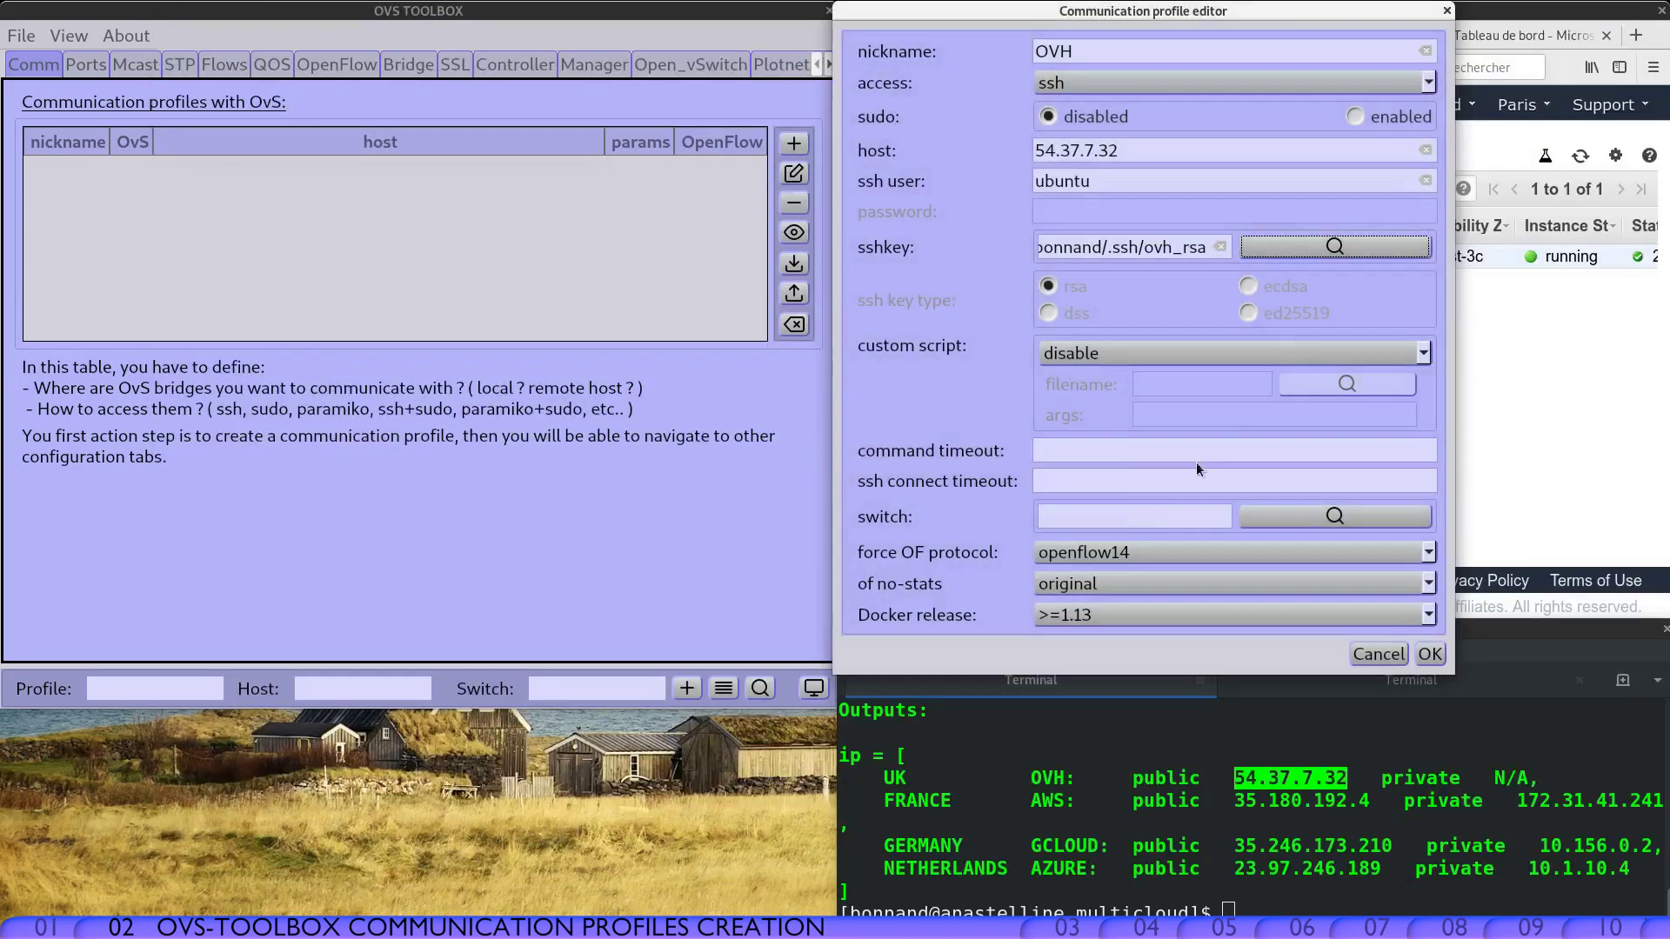
text(KBR)
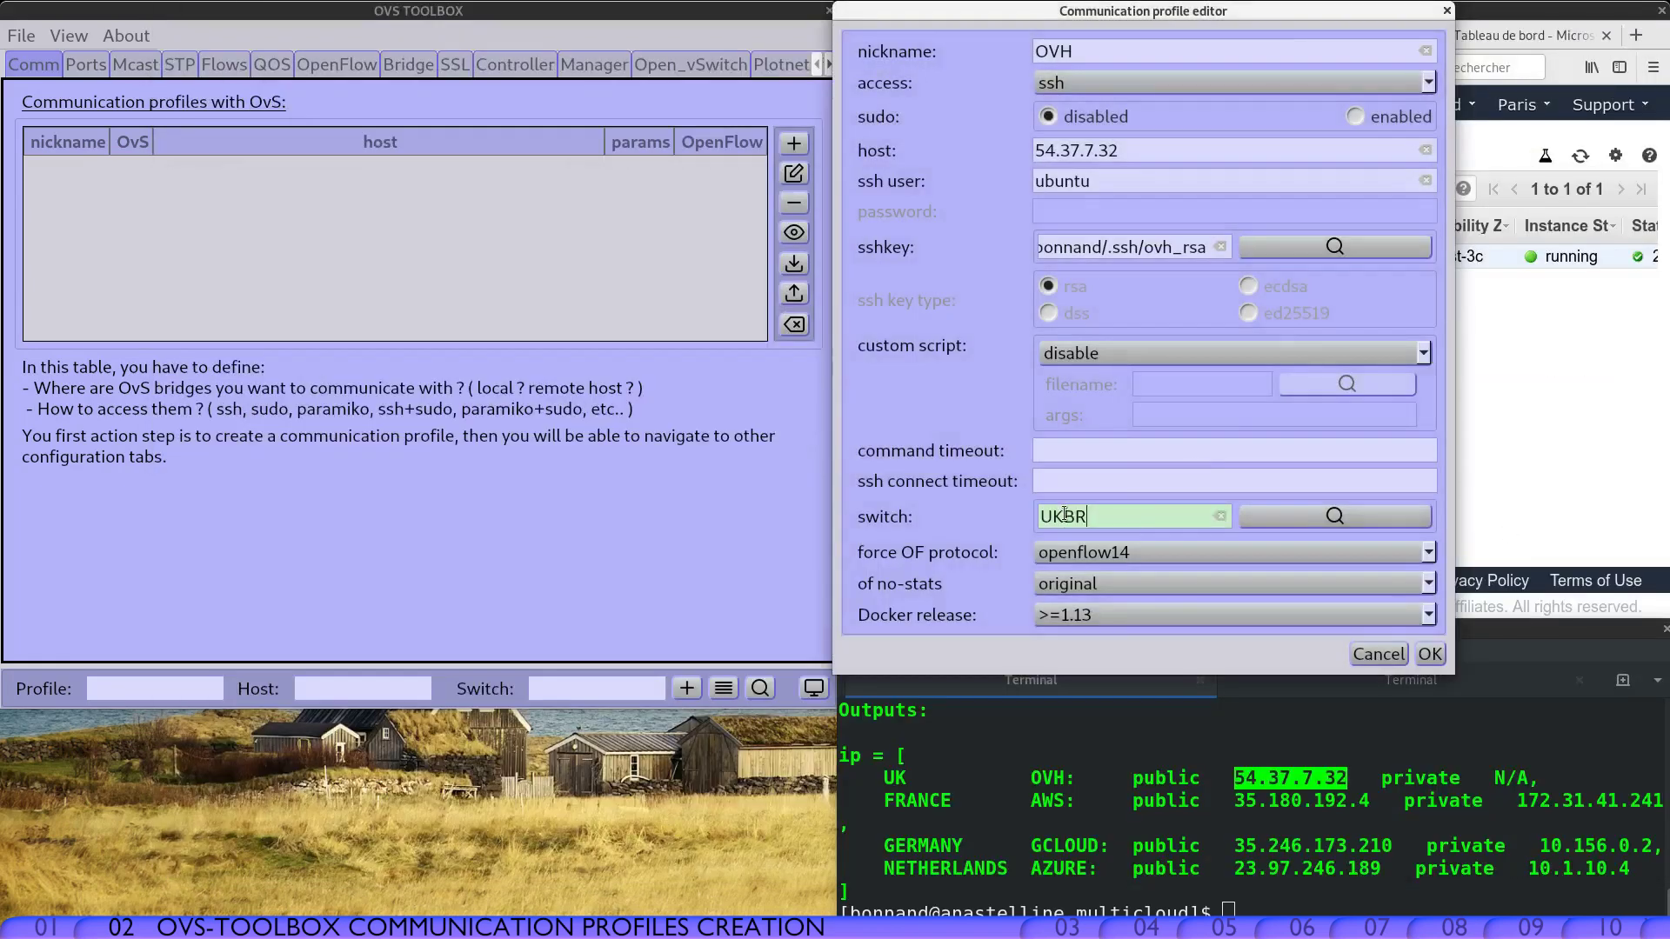
click(1059, 449)
text(30)
click(1061, 481)
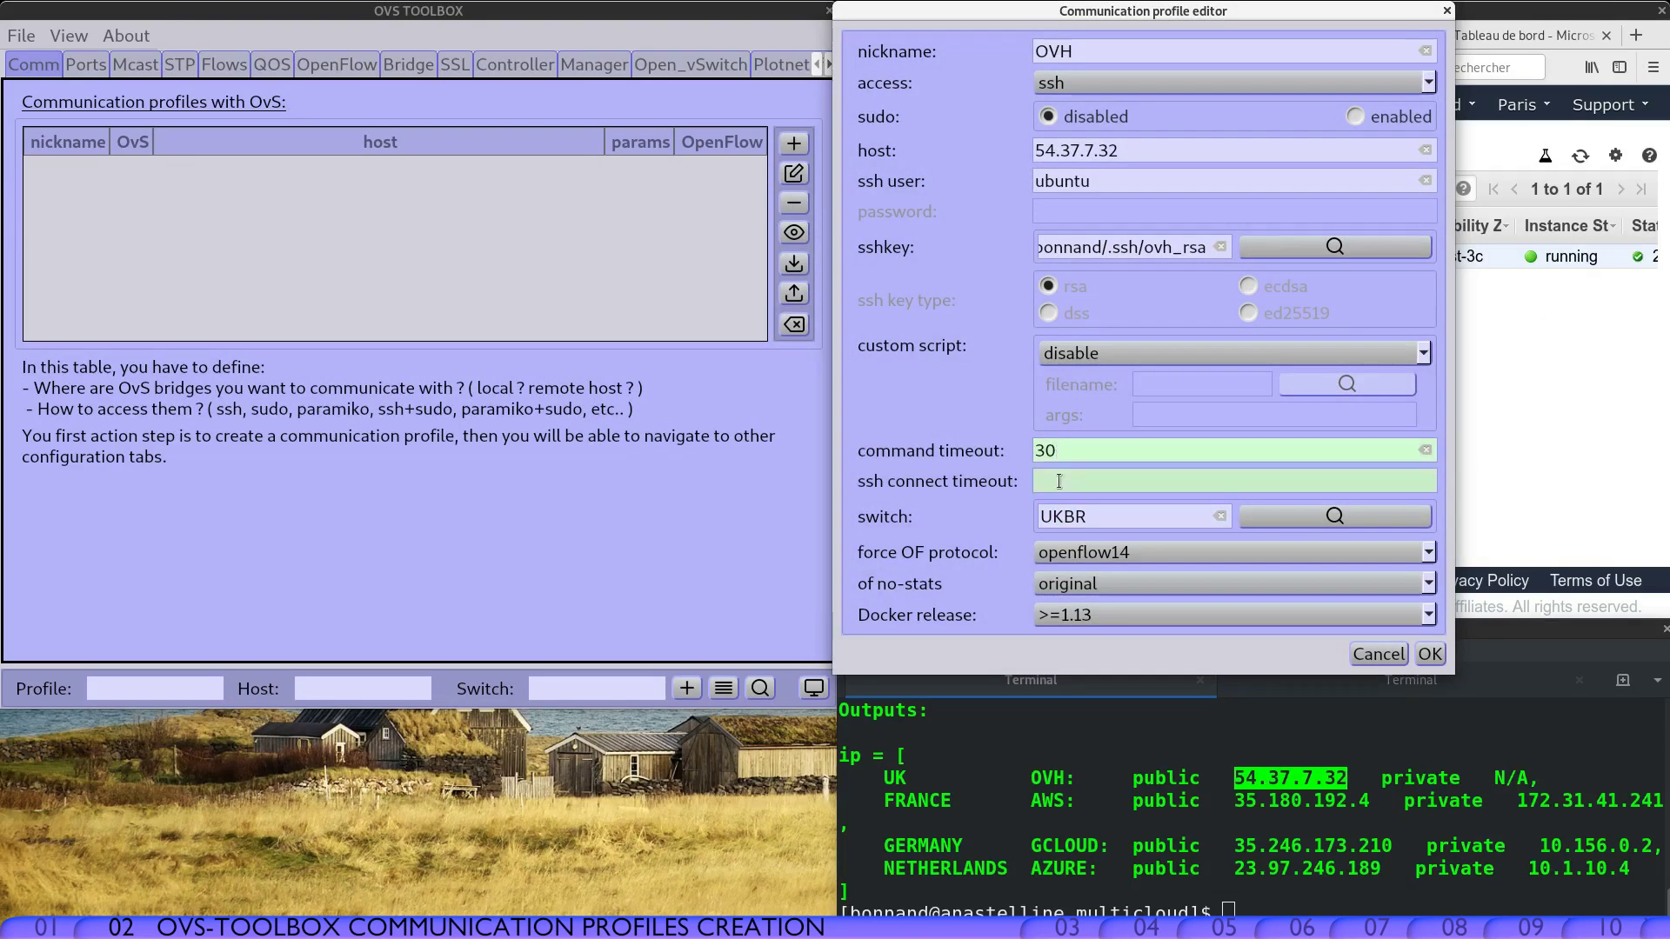
text(10)
click(1097, 562)
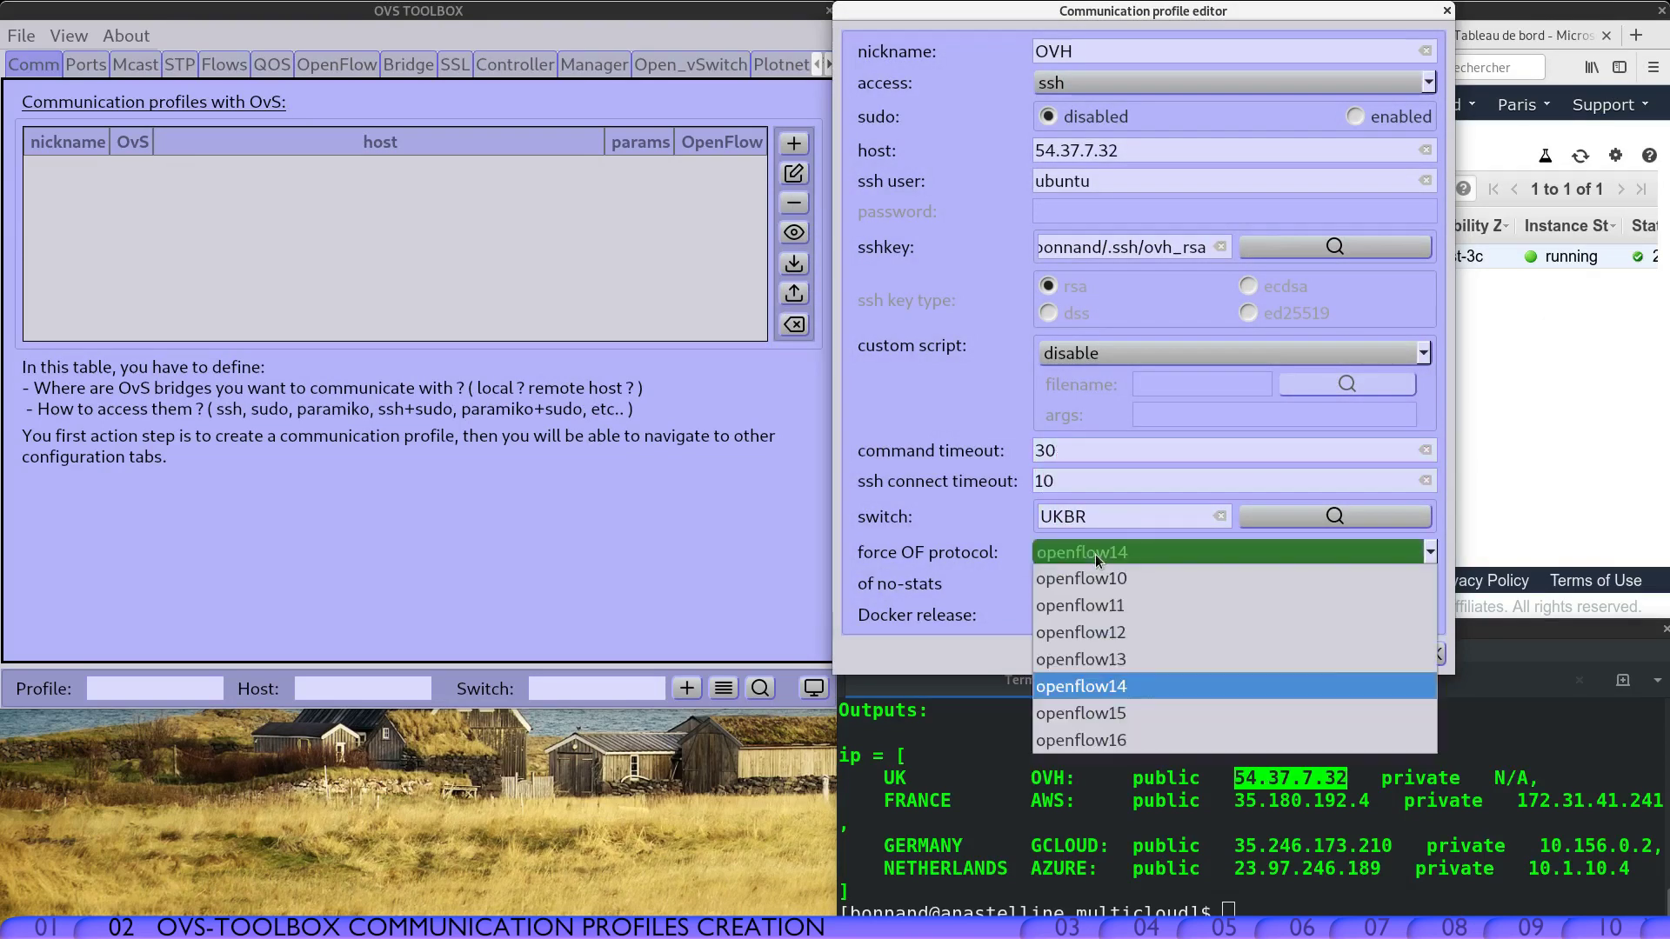
click(1112, 656)
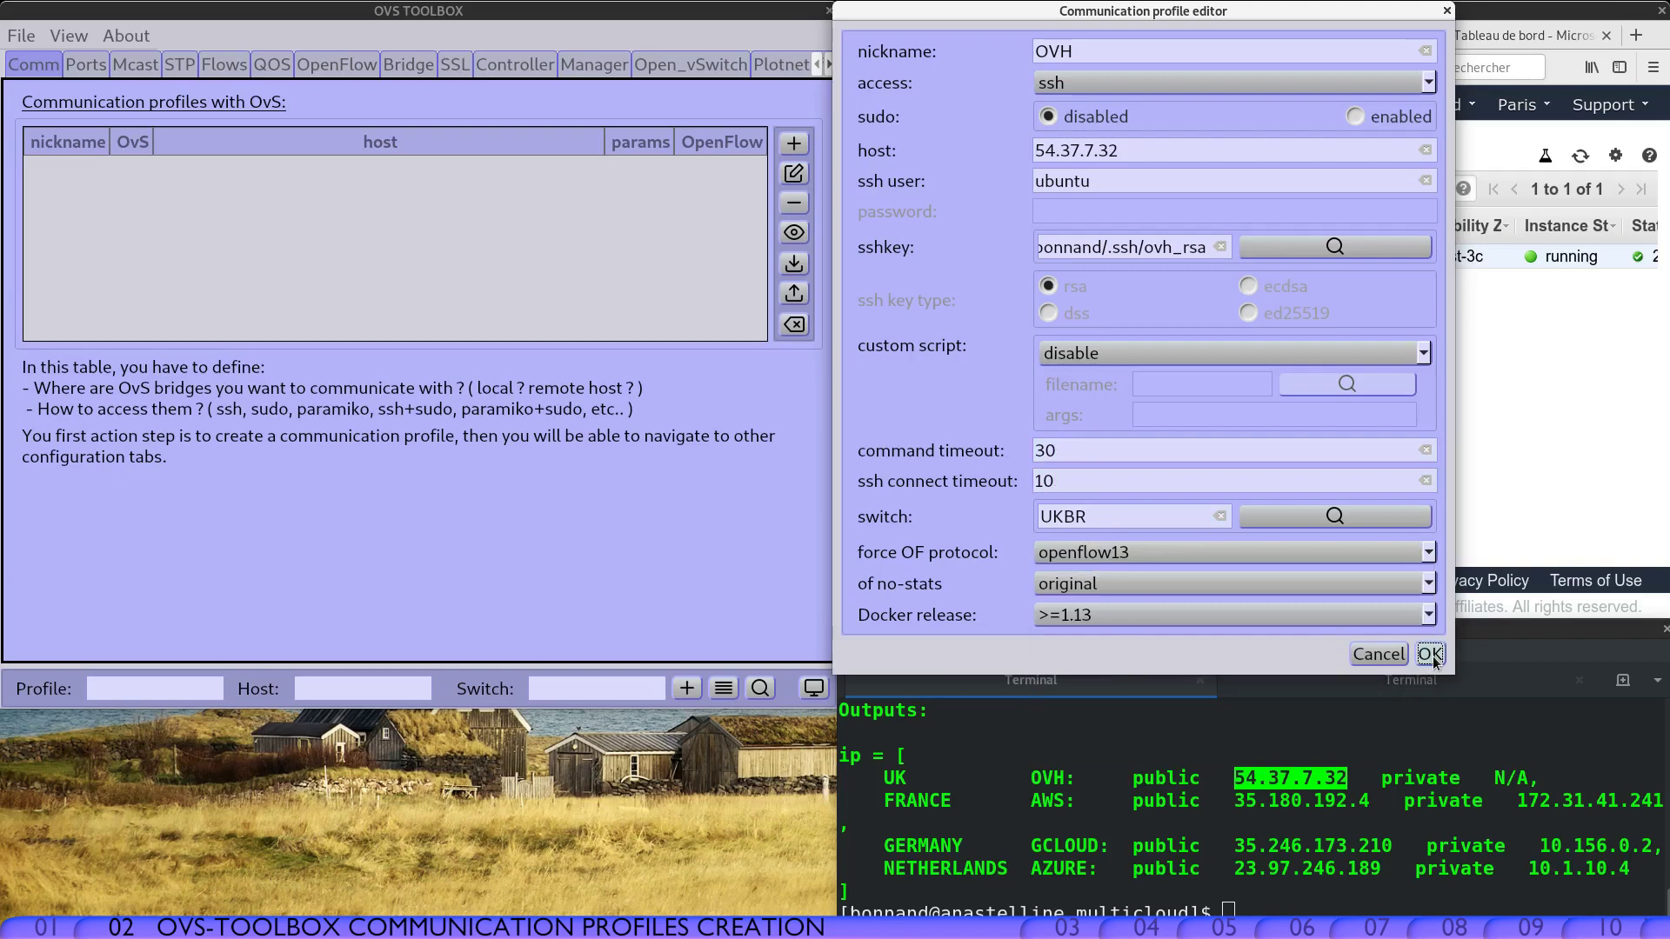
click(1409, 117)
Save the OVH profile and add an AWS profile: host 35.180.192.4, aws-paris-keys key, bridge FRBR
click(1437, 653)
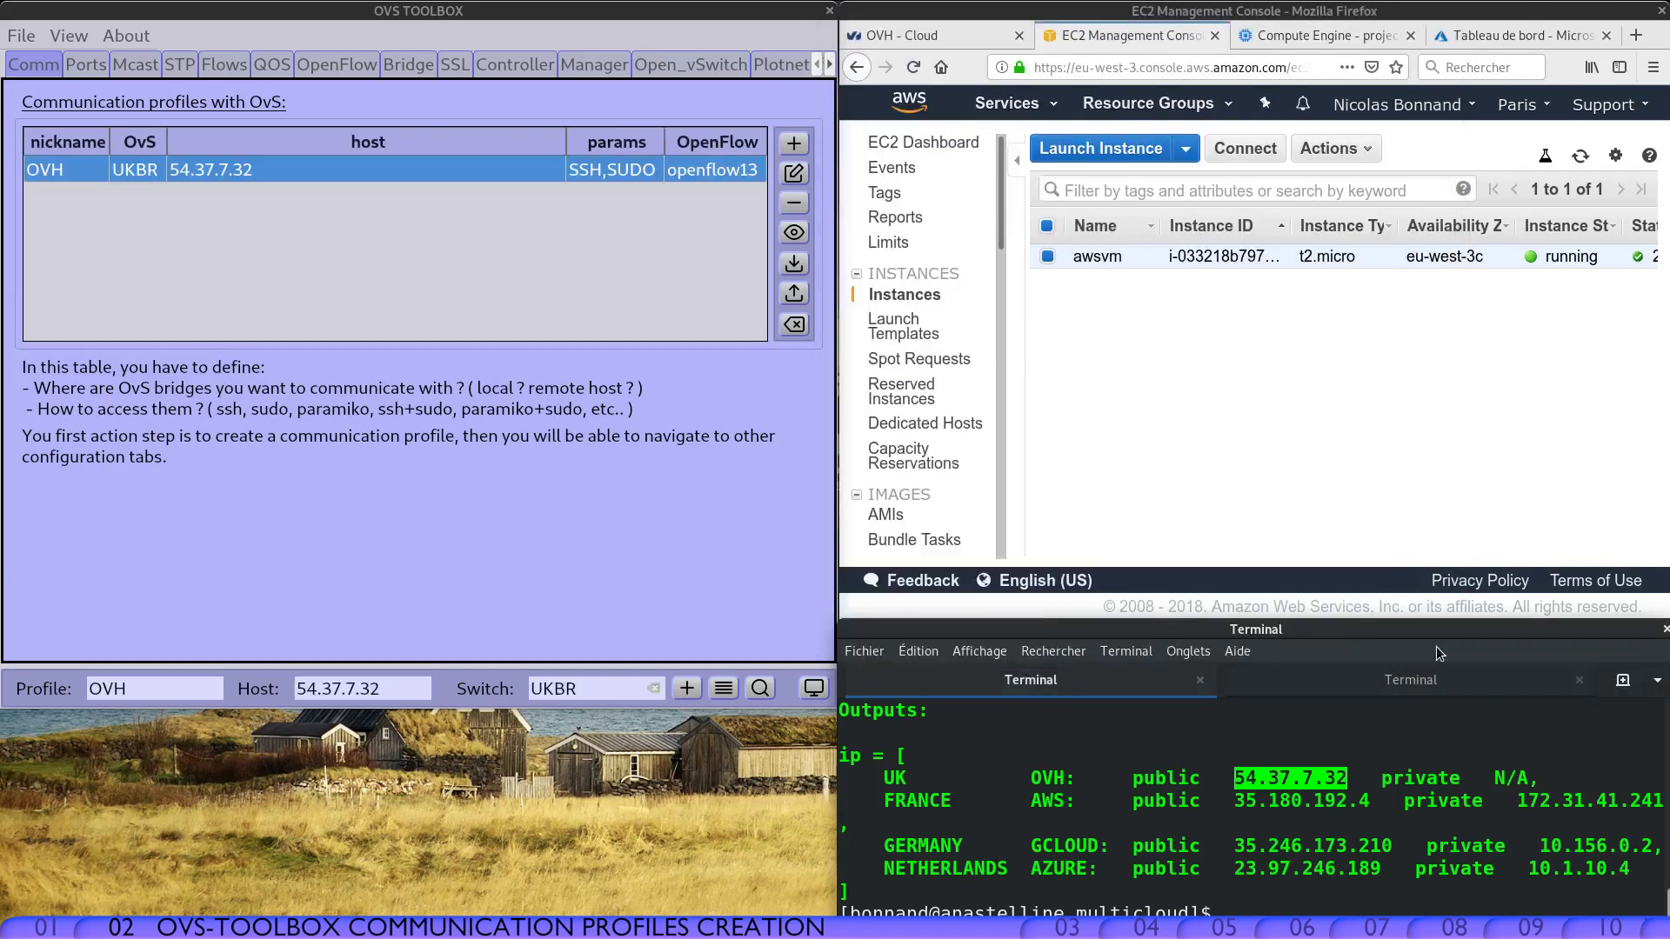
click(794, 142)
double_click(1068, 49)
text(AWS)
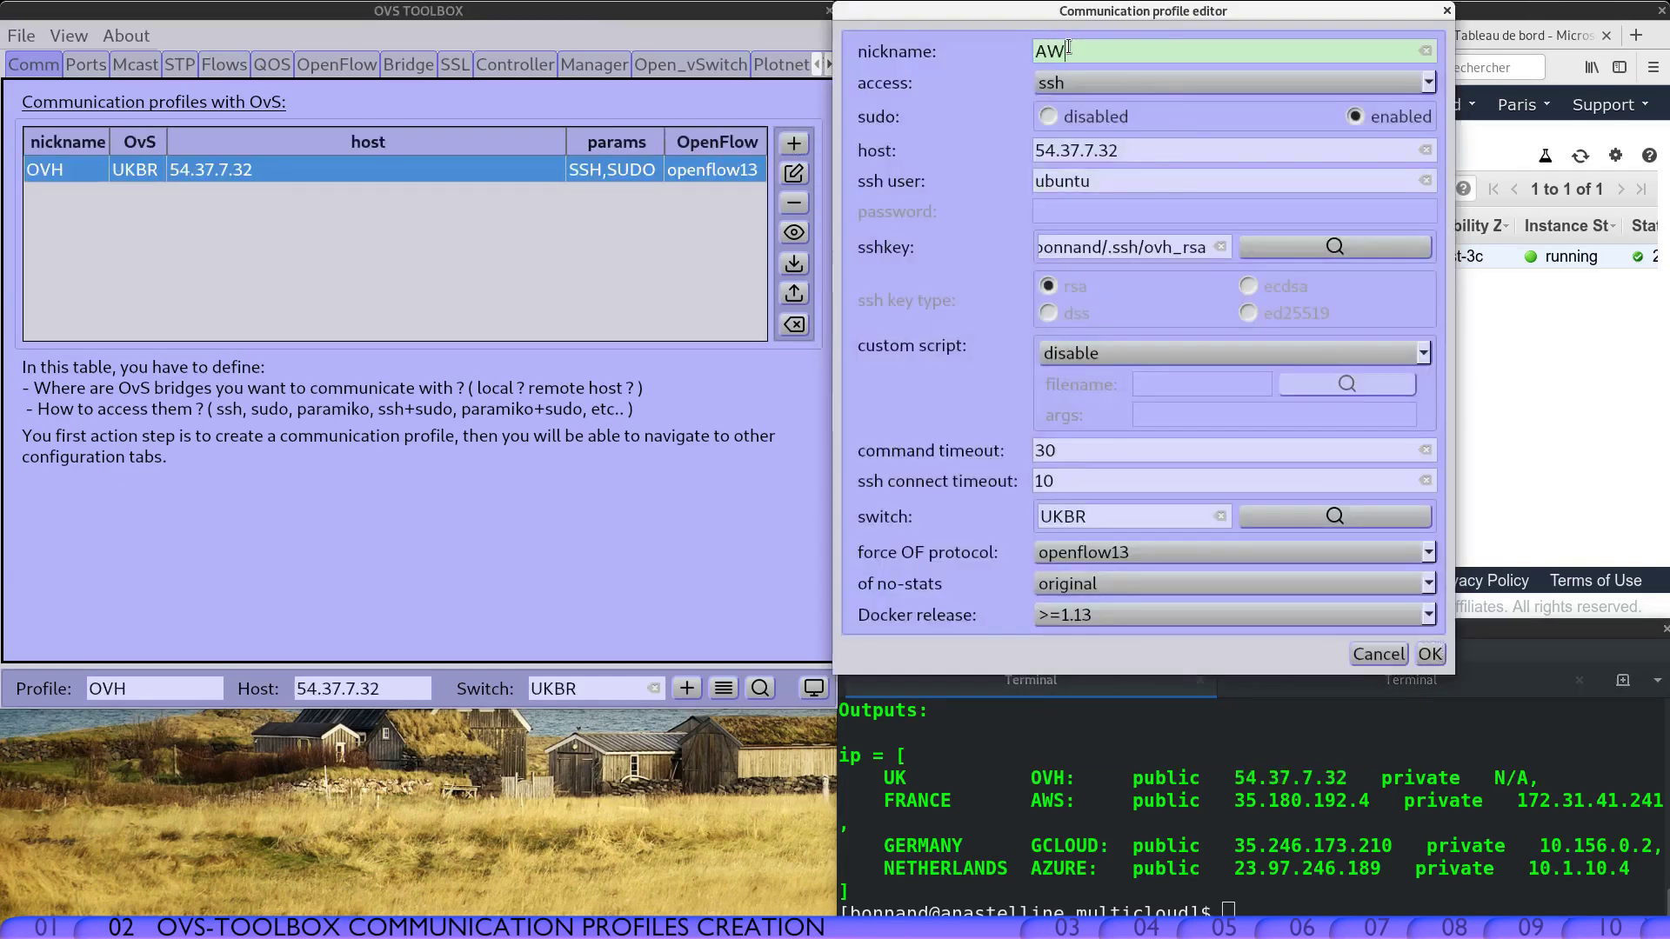
double_click(1303, 801)
click(1426, 150)
middle_click(1235, 150)
click(1281, 244)
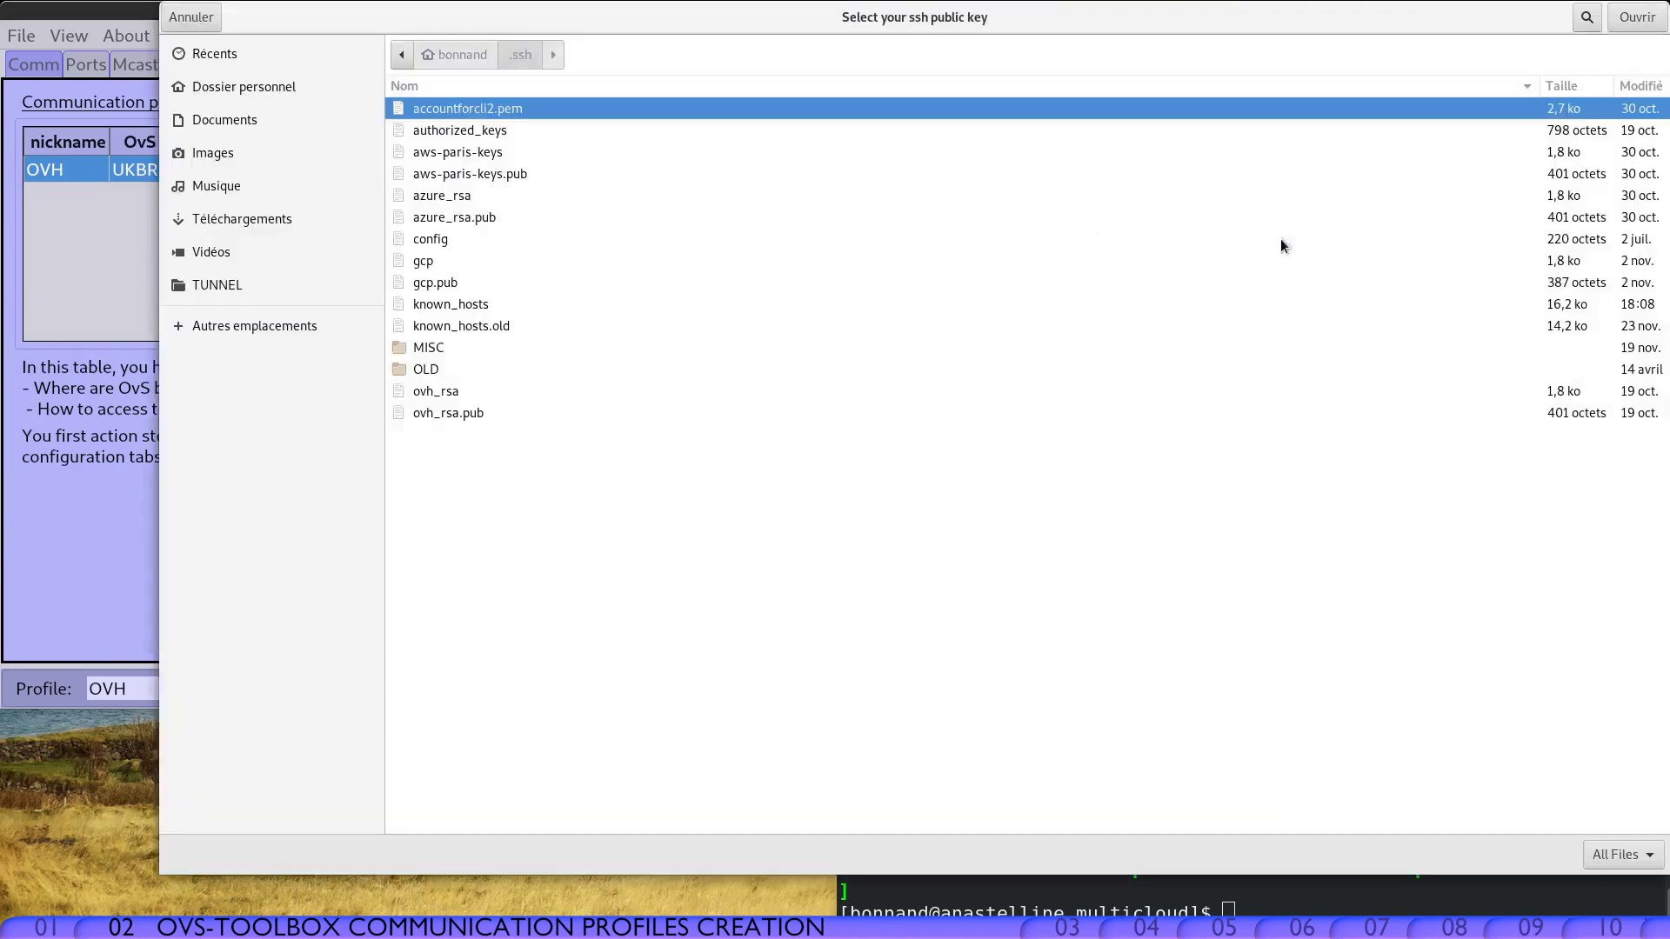
click(454, 162)
click(1629, 19)
double_click(1070, 519)
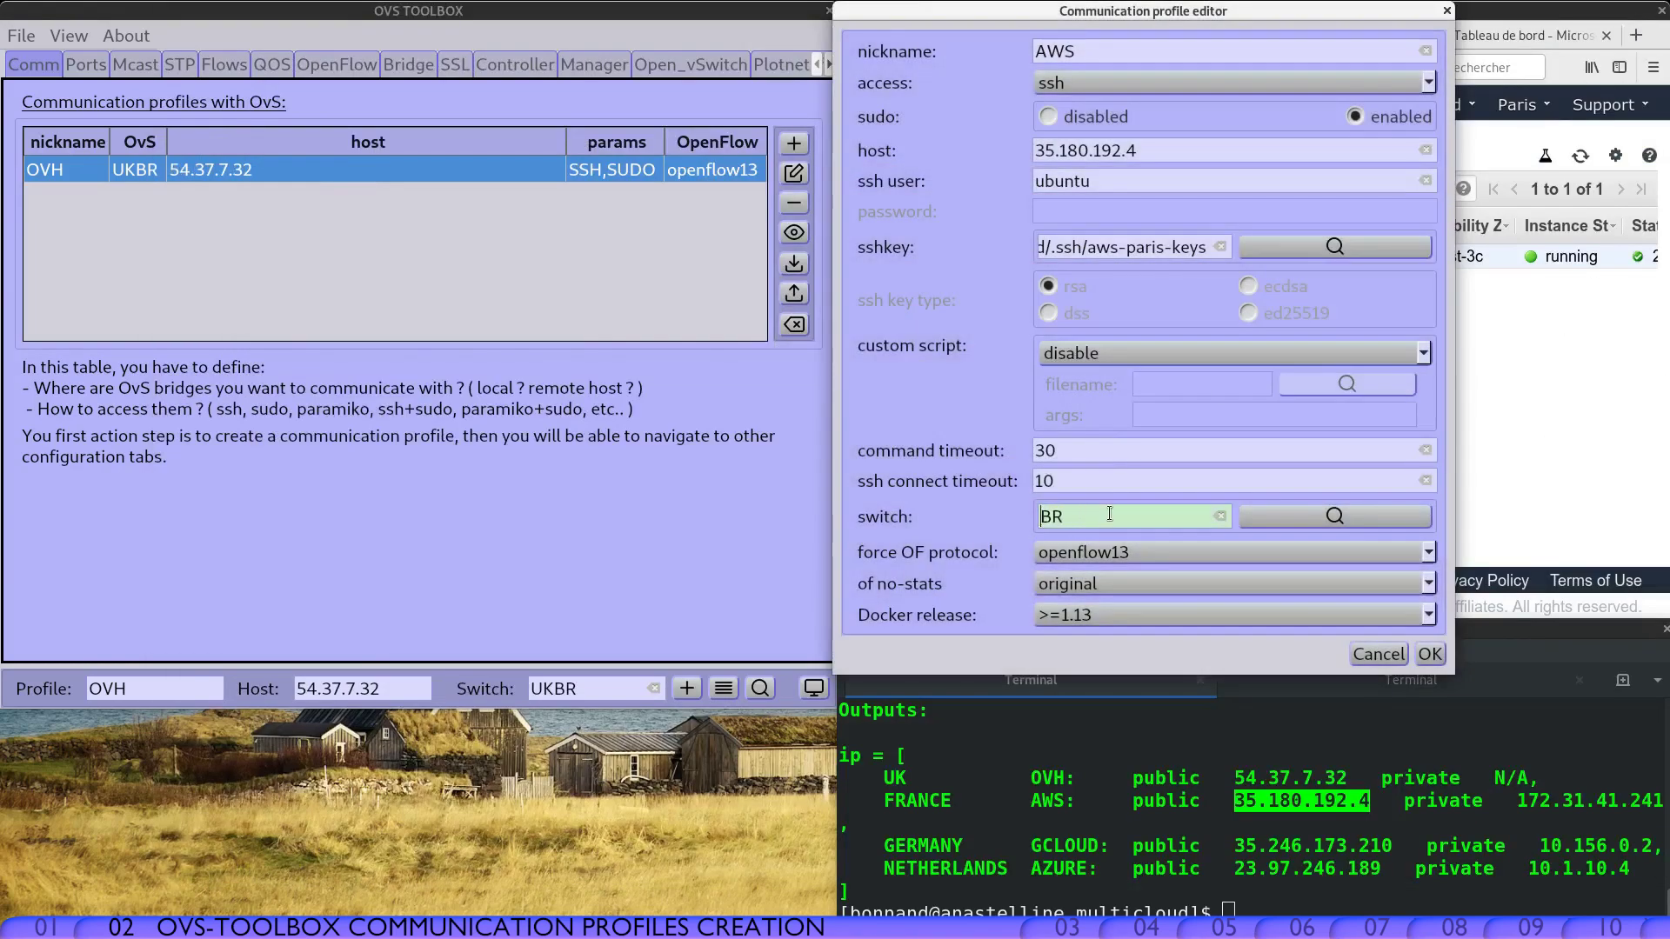
text(FRBR)
click(1431, 655)
Add a GCLOUD profile with host 35.246.173.210, the gcp key and bridge GEBR
click(794, 142)
double_click(1055, 52)
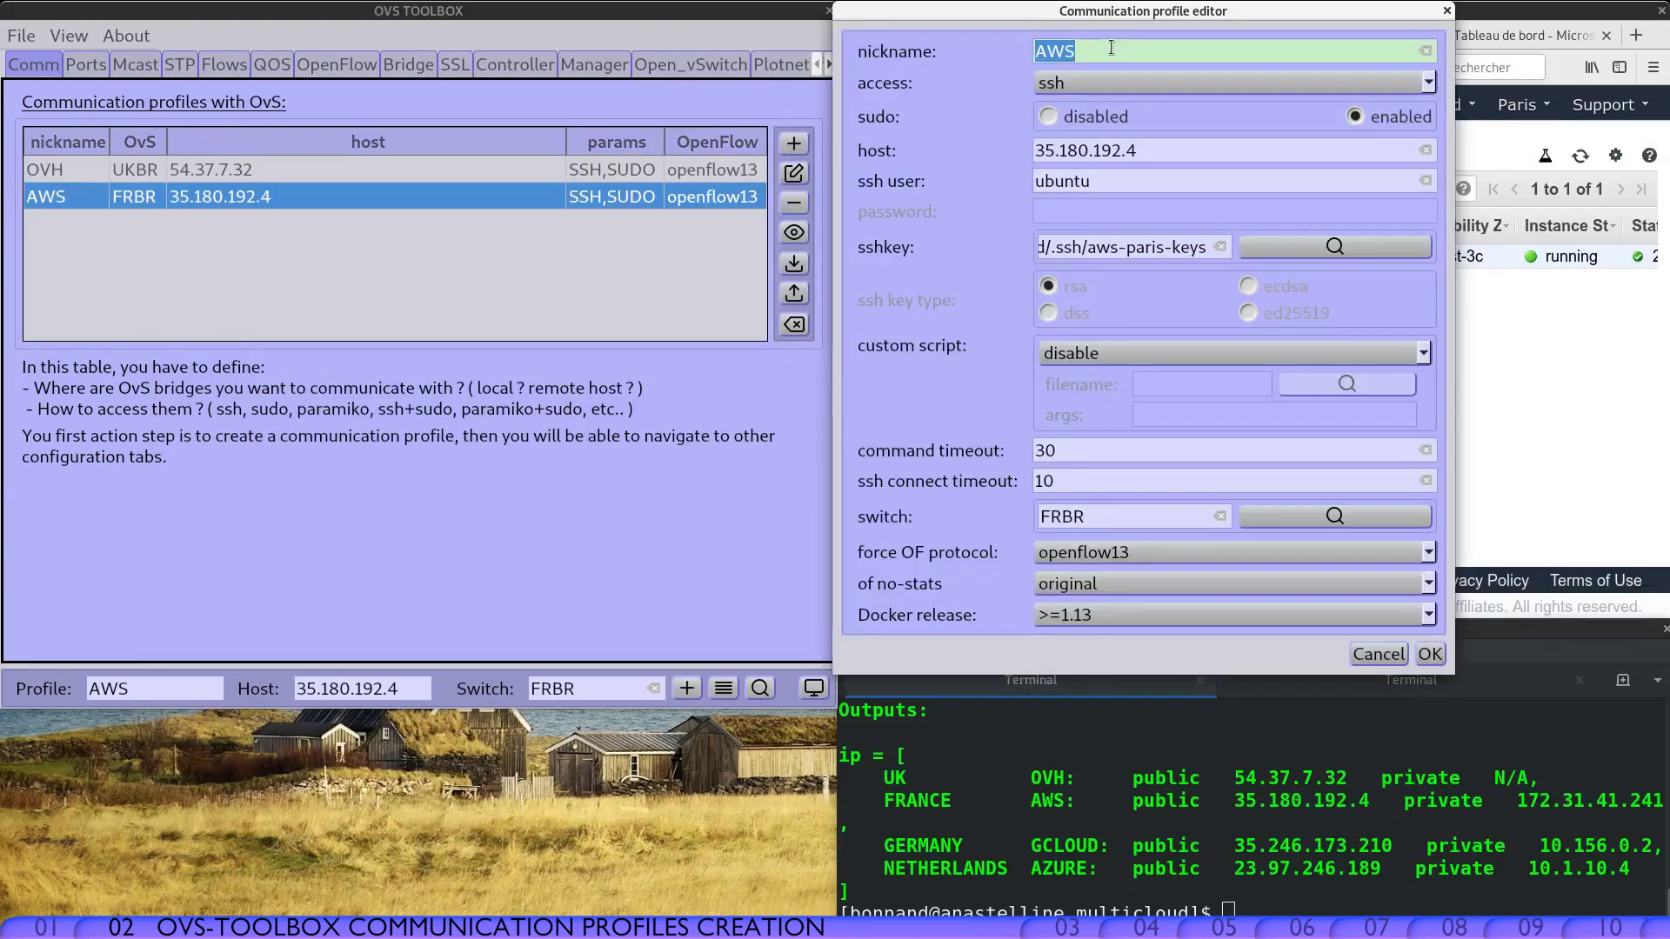
text(GCLOUD)
click(1151, 154)
click(1427, 150)
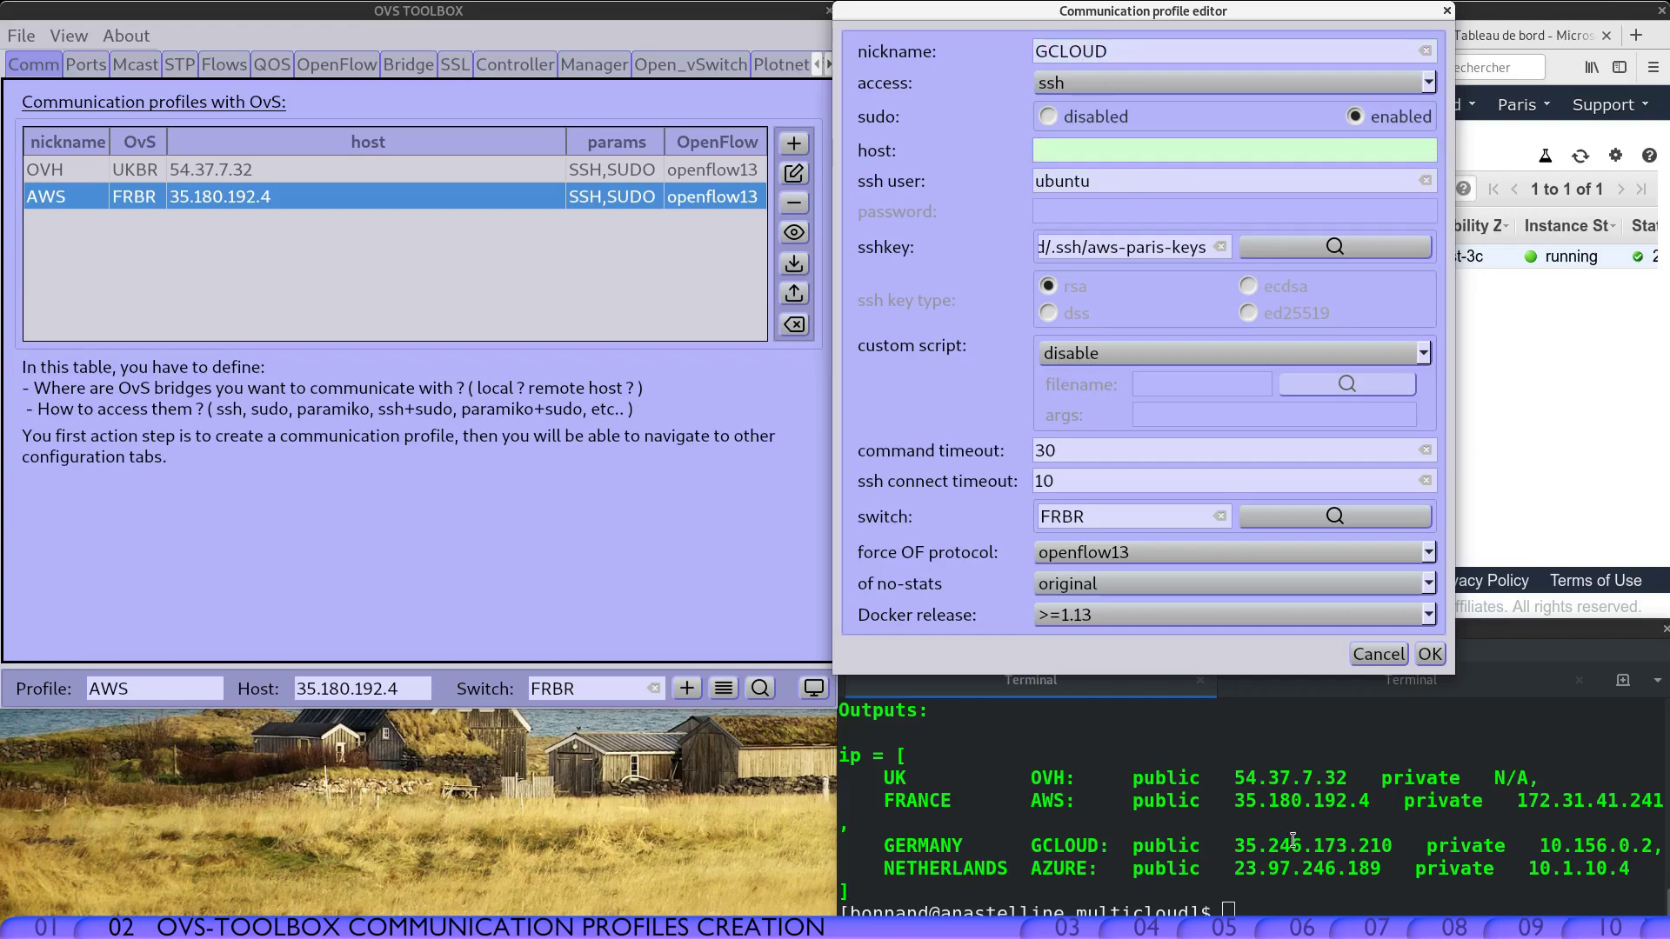
double_click(1314, 846)
middle_click(1107, 153)
click(1335, 246)
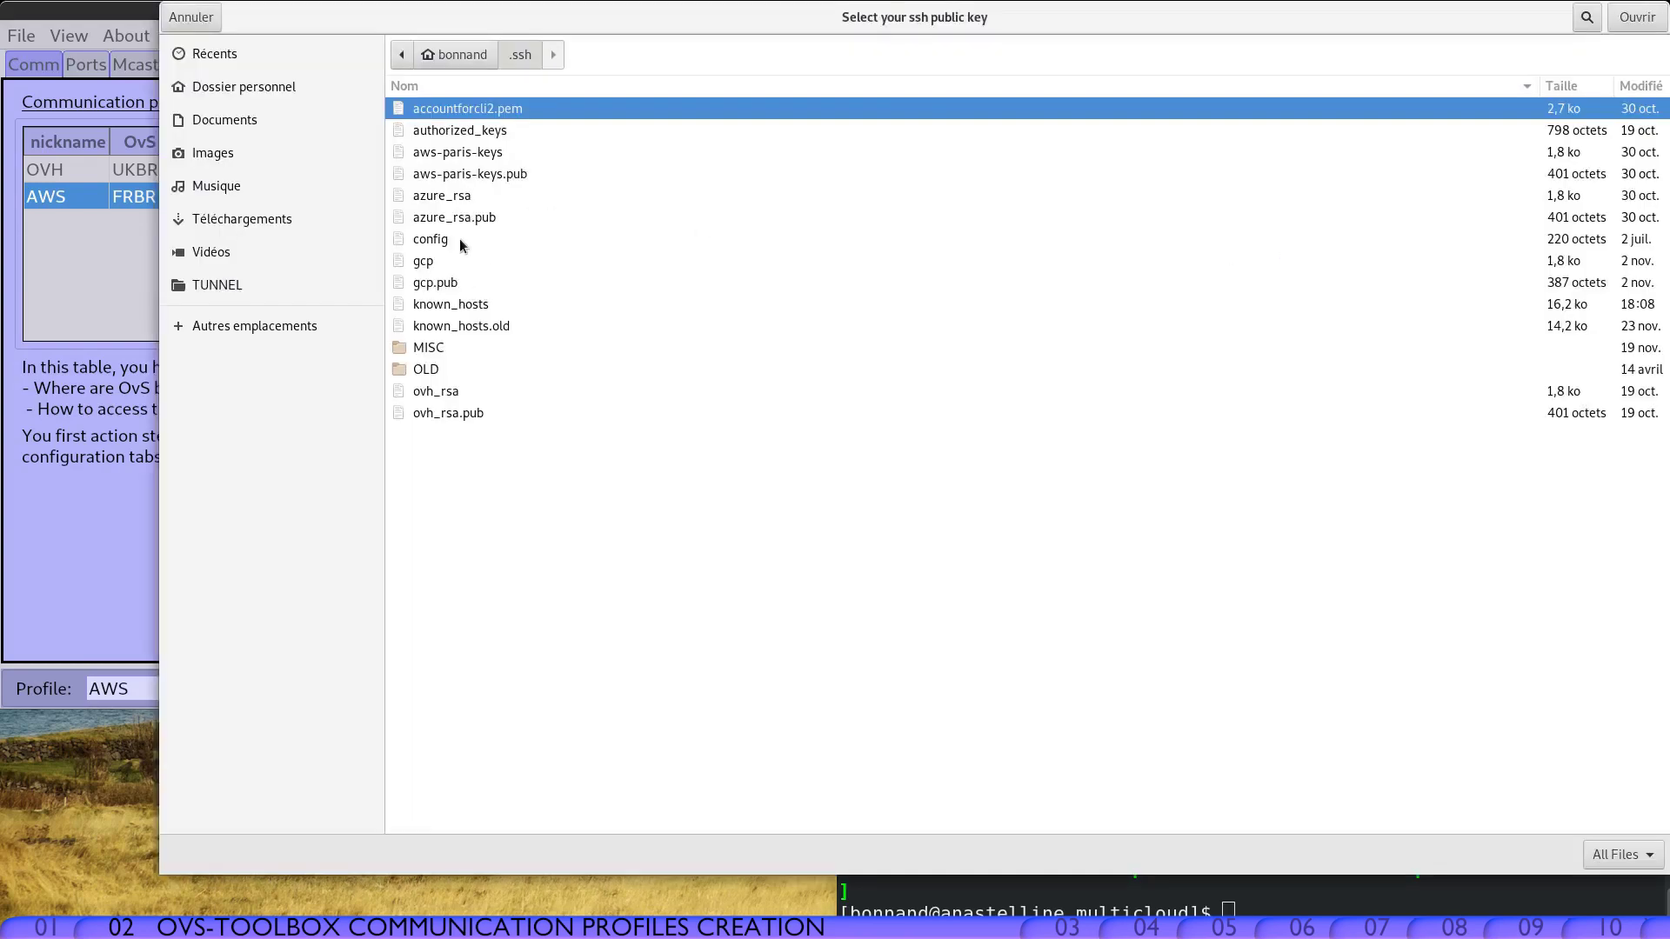
double_click(424, 261)
double_click(1063, 519)
text(GER)
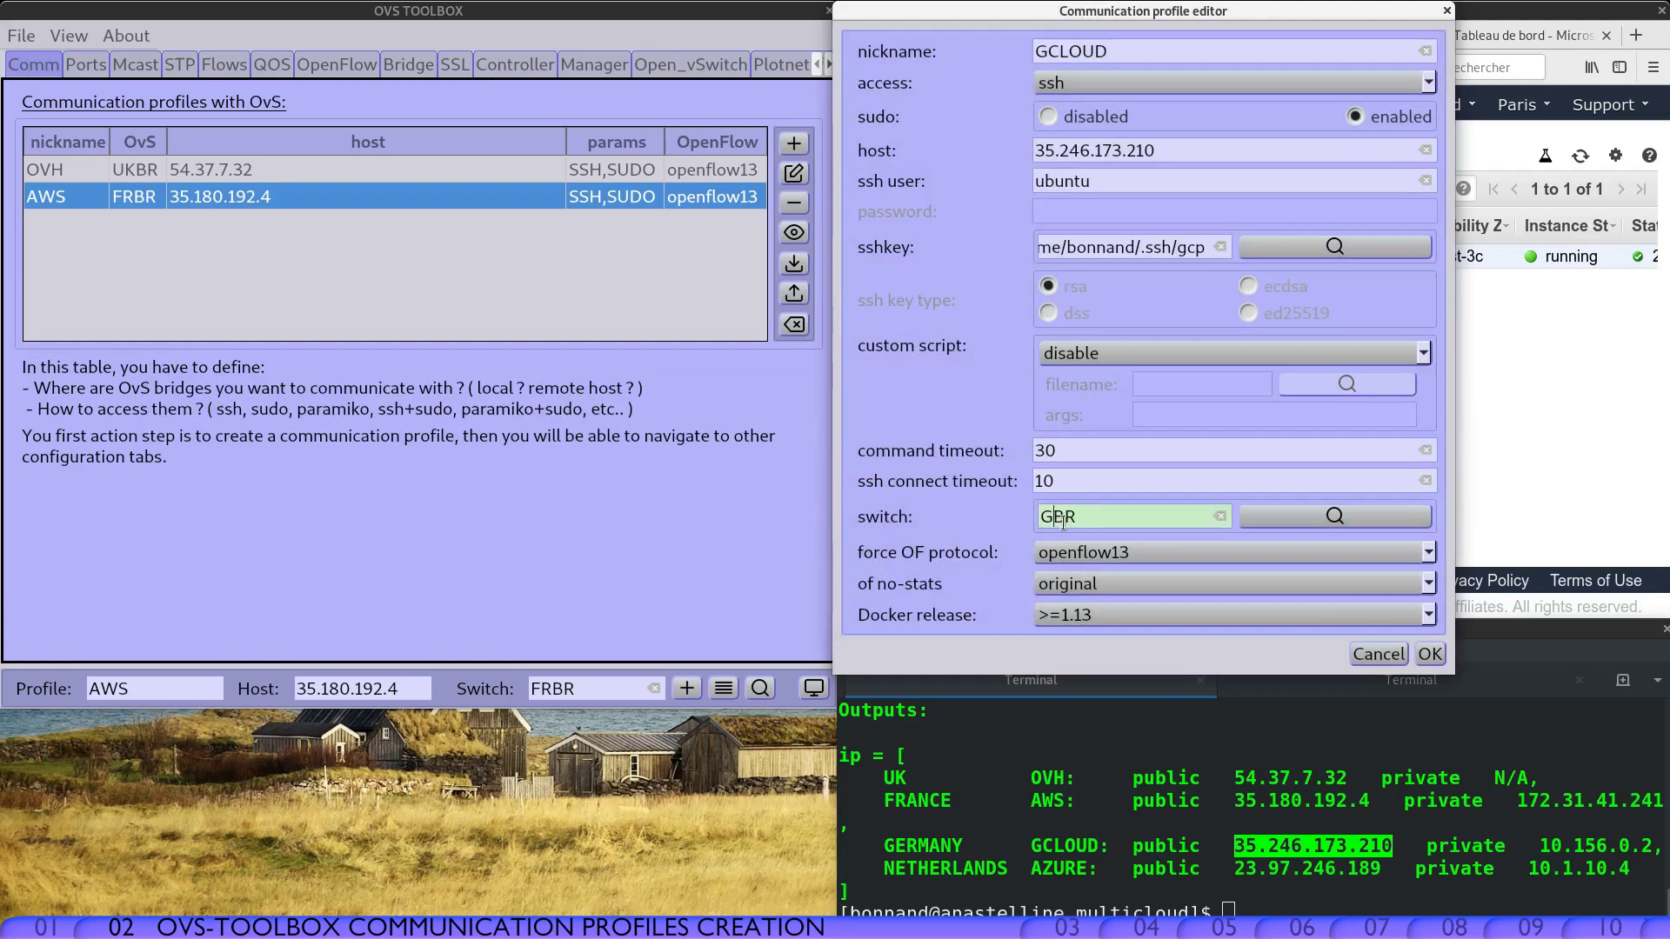
text(B)
click(1431, 655)
Add an AZURE profile with host 23.97.246.189, the azure_rsa key and bridge NEBR
click(793, 144)
double_click(1119, 48)
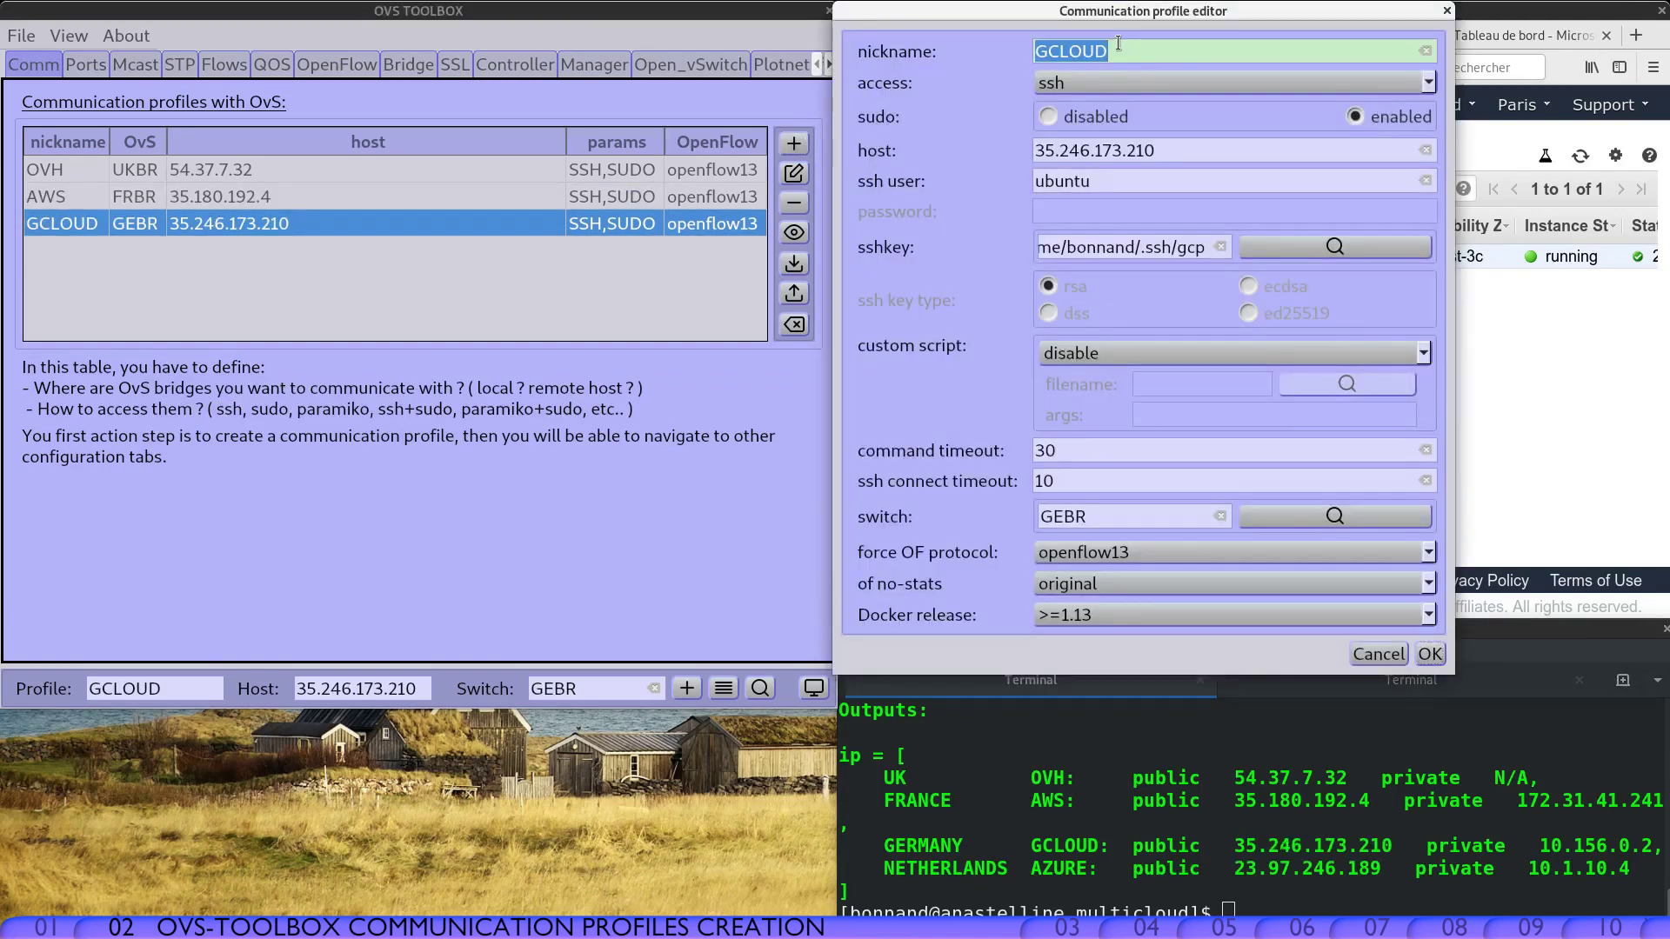
text(AZURE)
click(1427, 150)
double_click(1307, 869)
click(1086, 150)
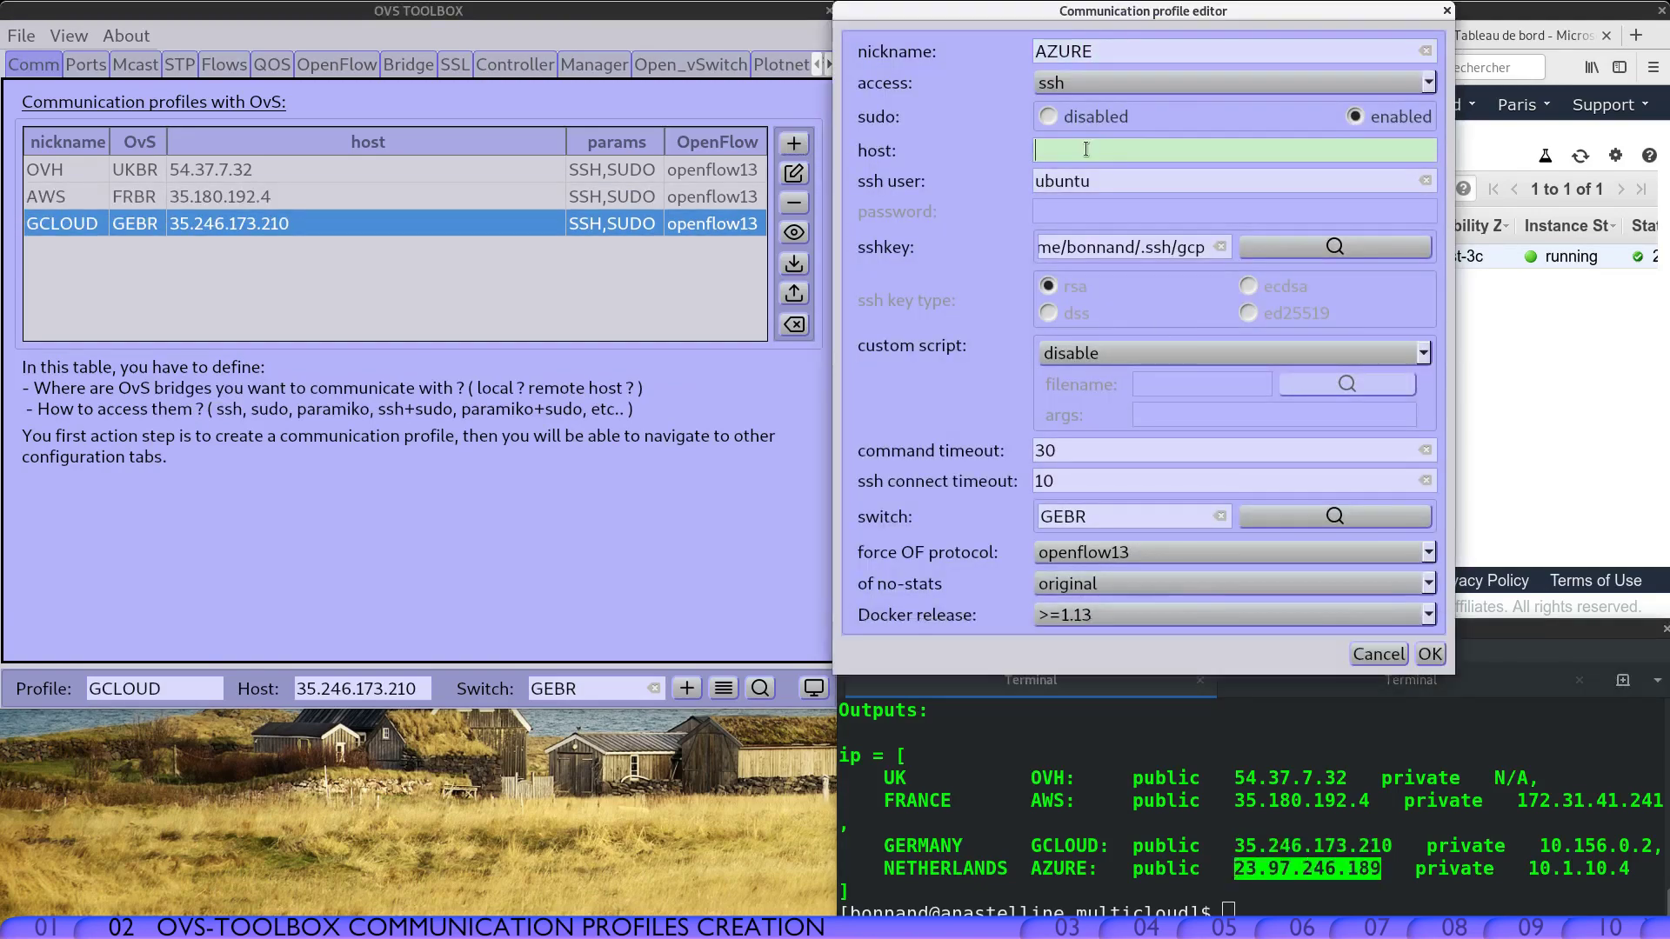
middle_click(1087, 150)
click(1335, 246)
click(552, 150)
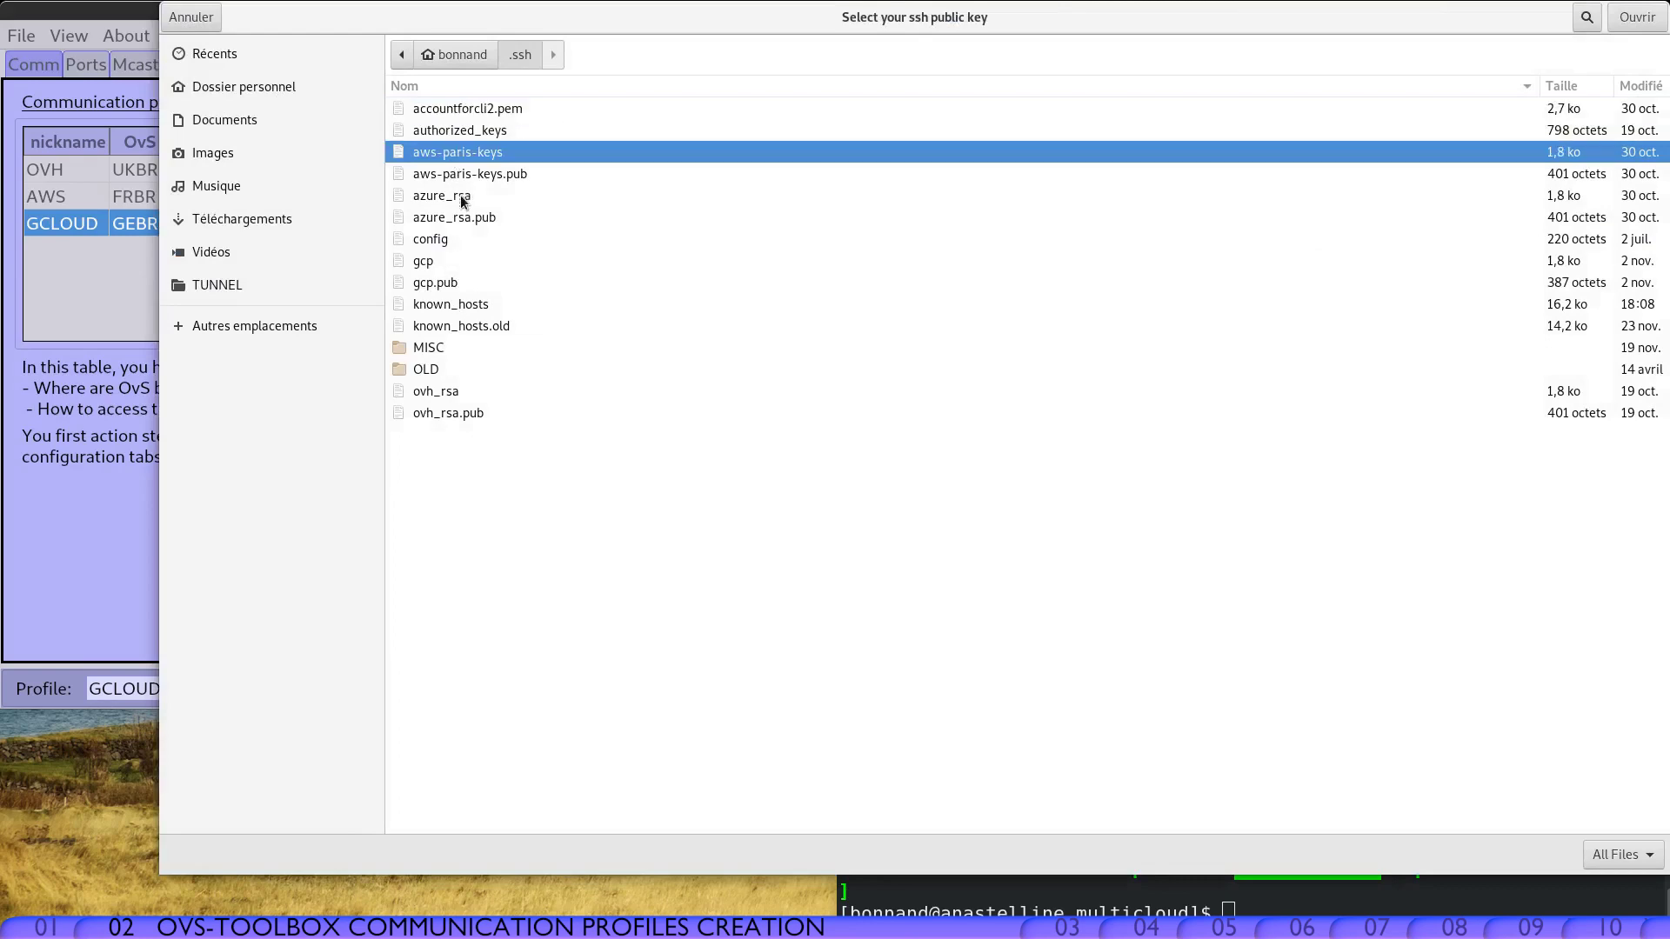
click(443, 195)
click(1636, 18)
click(1055, 517)
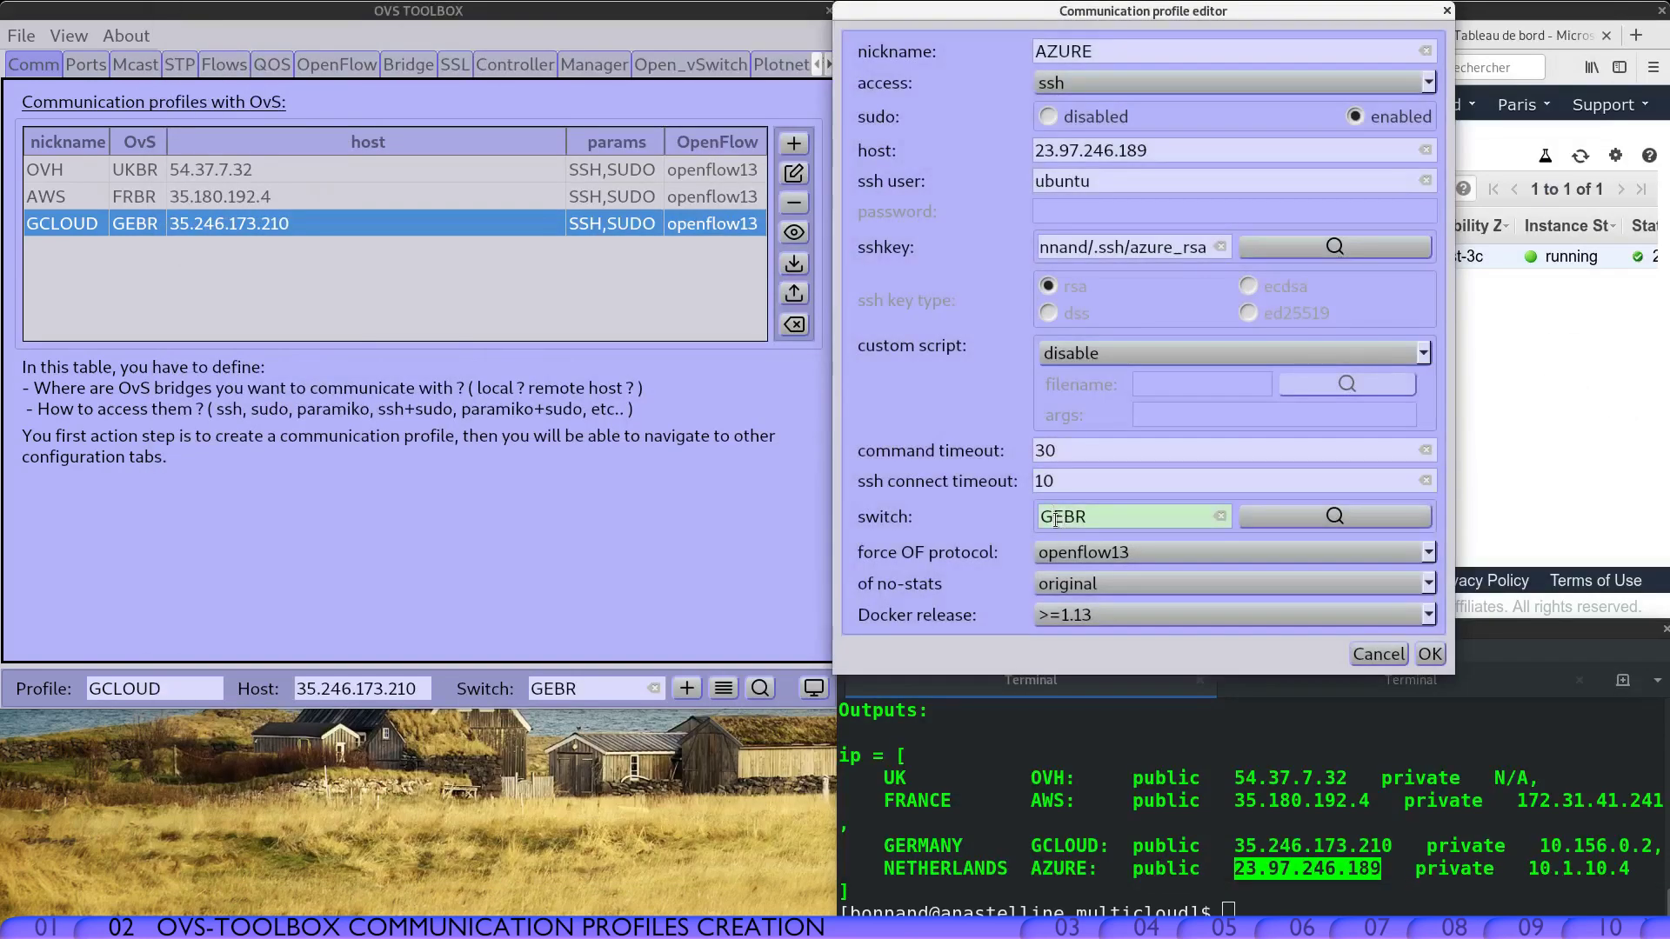
key(BackSpace)
text(N)
click(1430, 654)
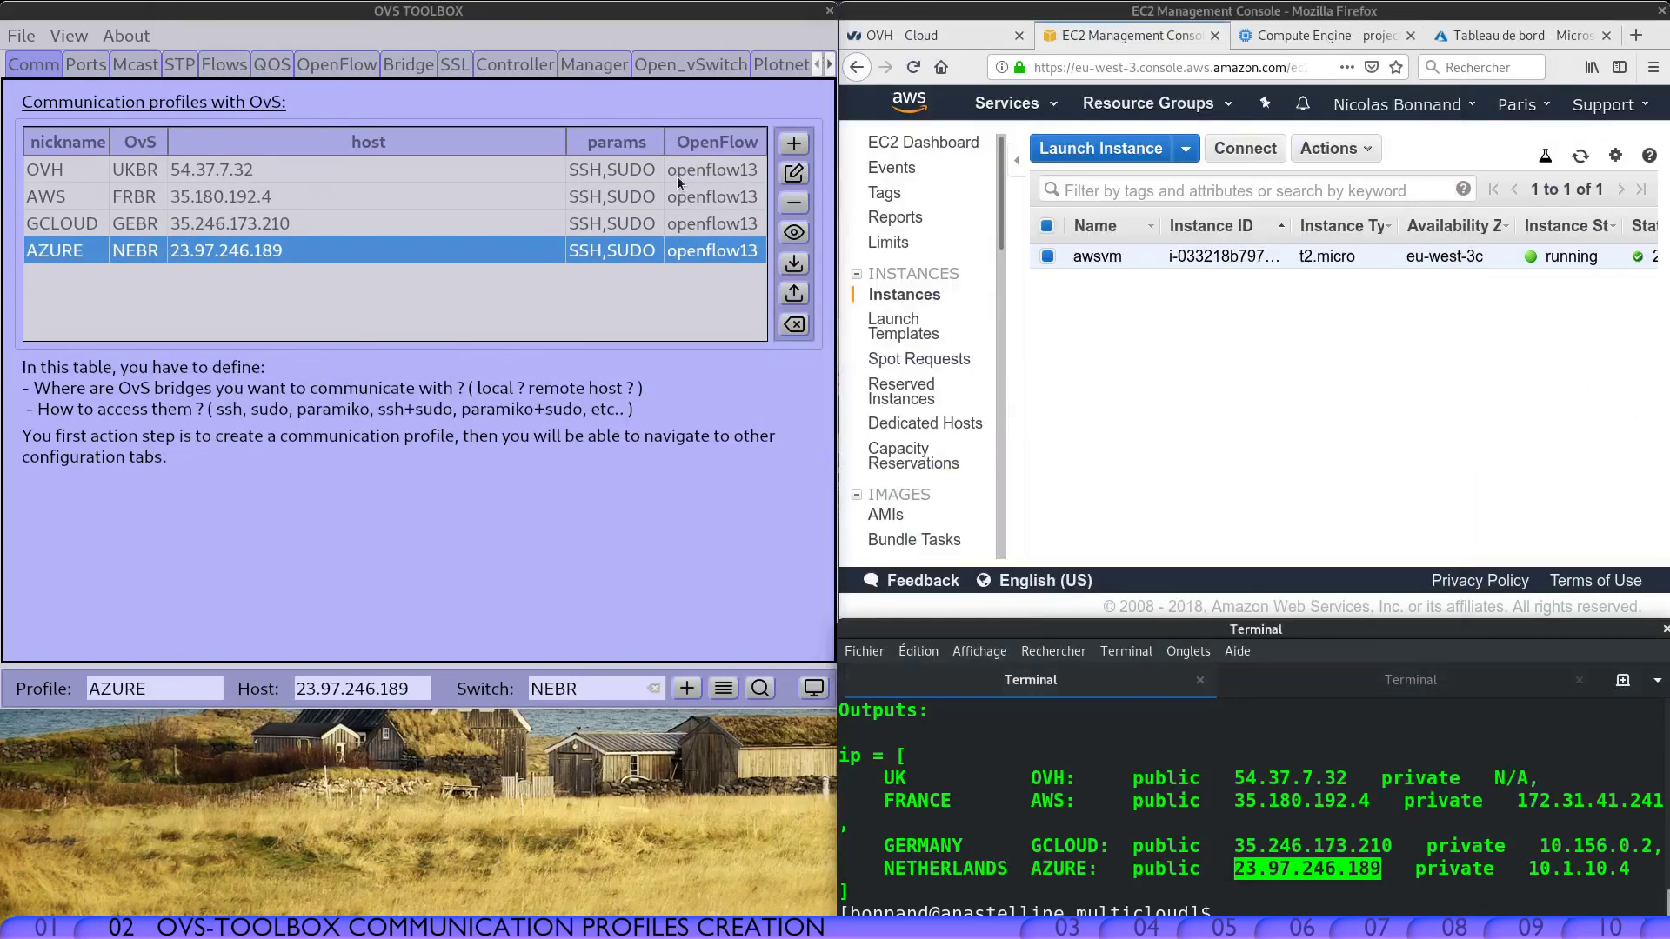
Run the SSH test on the OVH, AWS, GCLOUD and AZURE profiles, each returning a Linux version
click(676, 172)
click(793, 232)
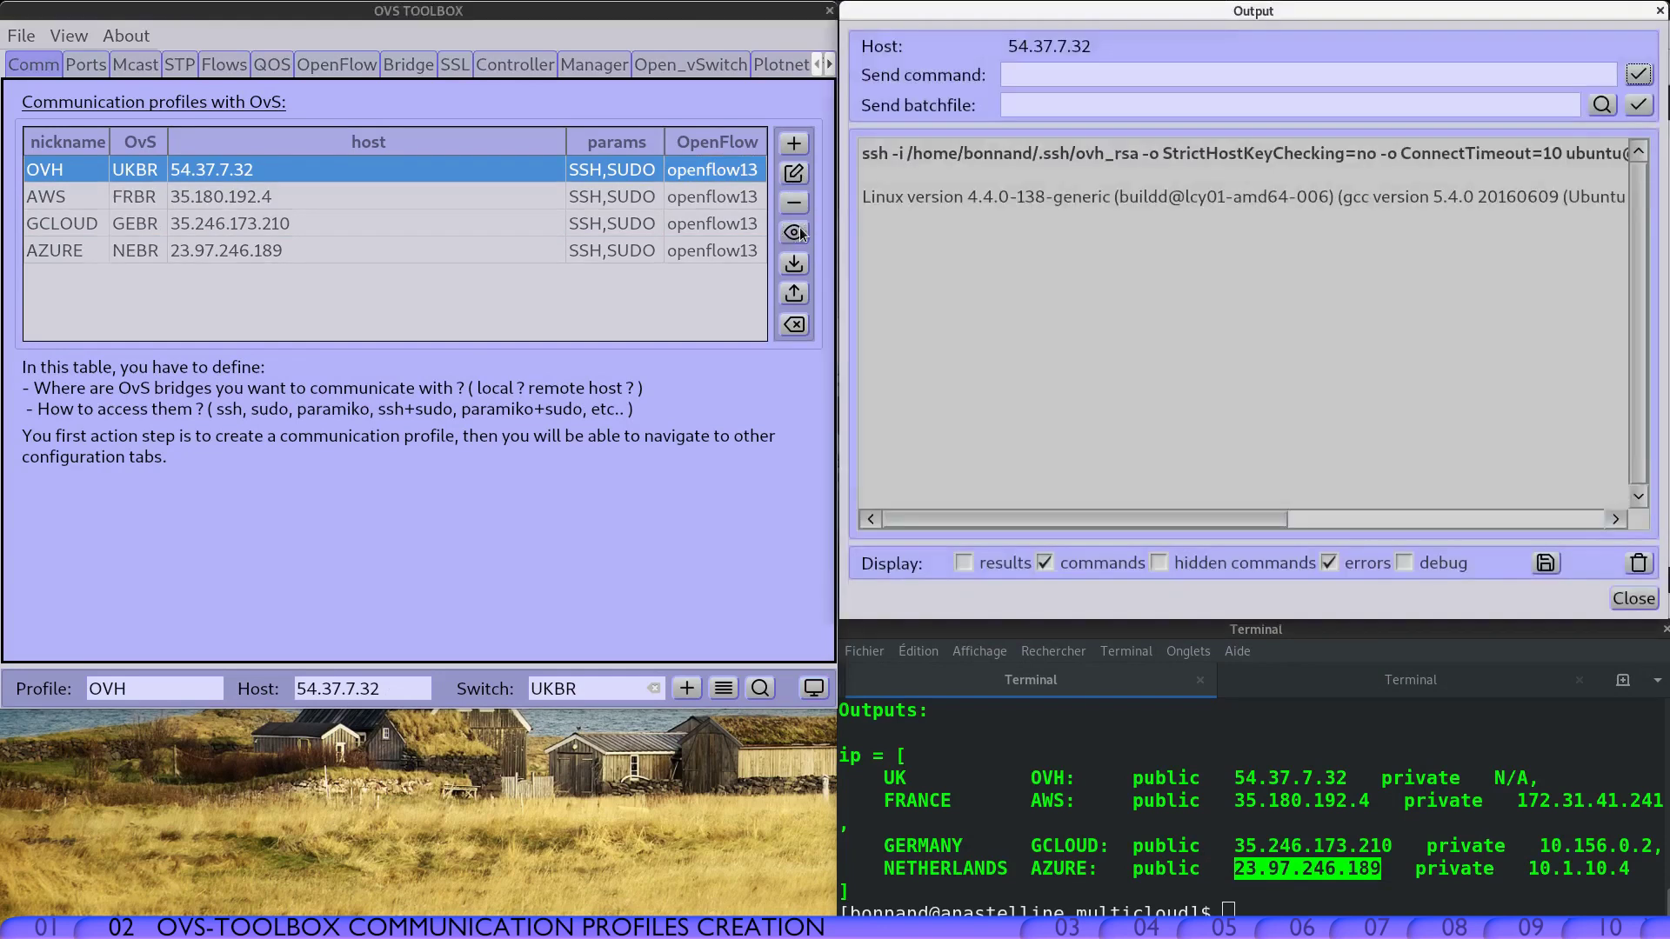
click(748, 196)
click(793, 232)
click(726, 224)
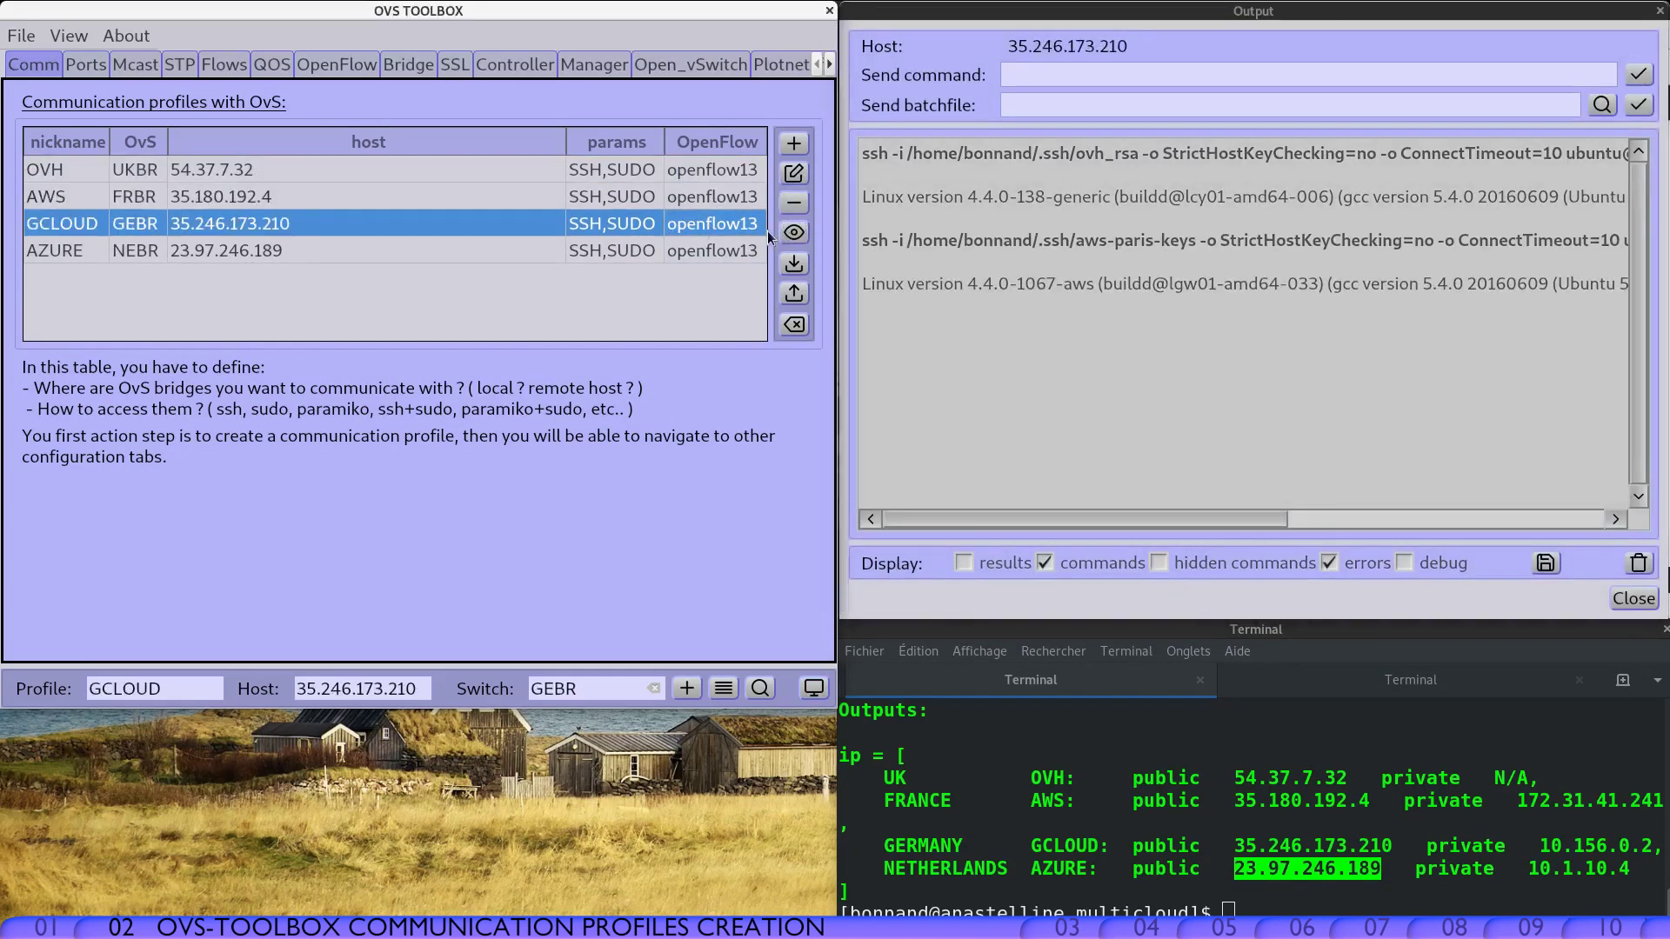
click(794, 232)
click(697, 248)
click(793, 232)
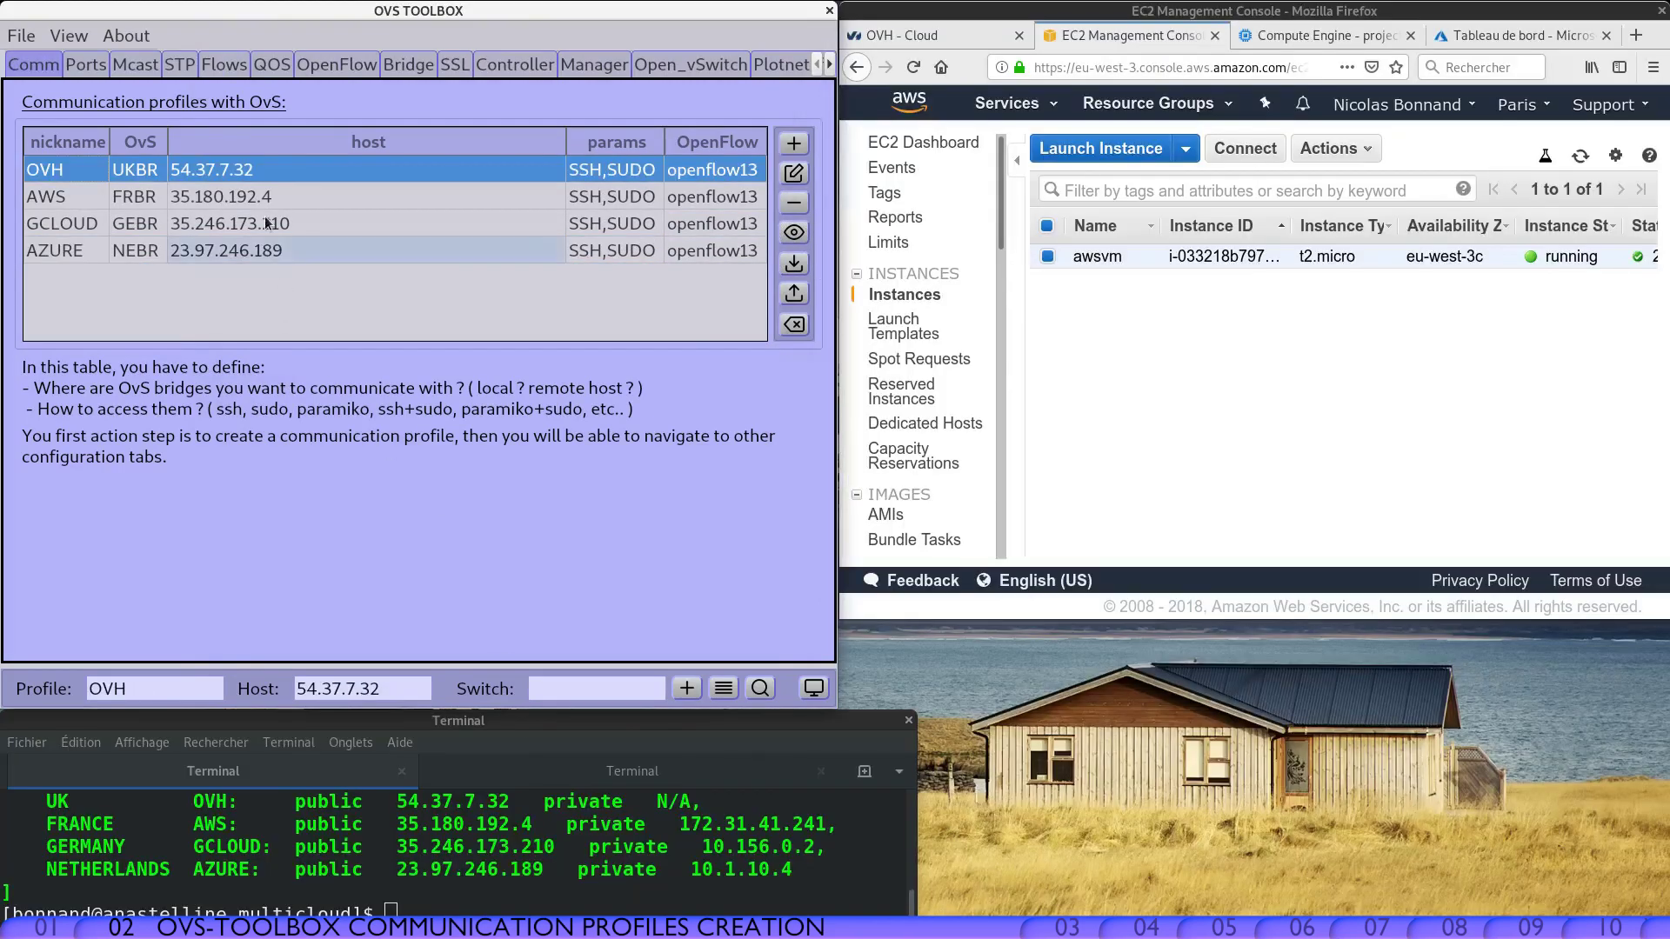
click(250, 175)
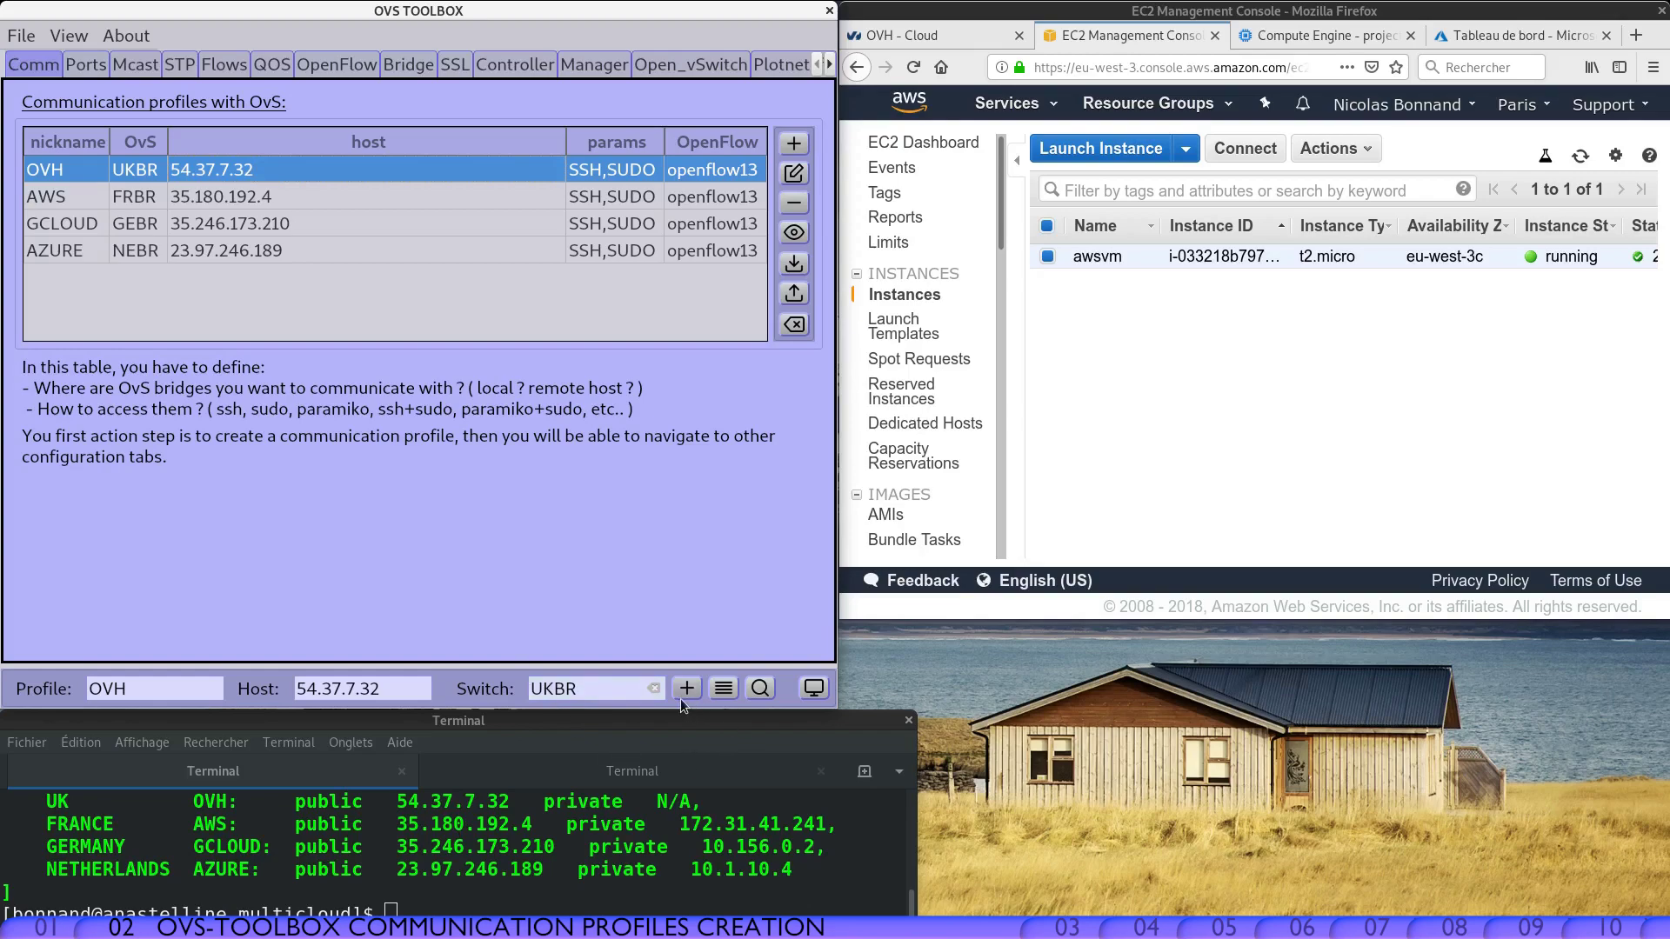
Create standalone bridges UKBR, FRBR, GEBR and NEBR on the OVH, AWS, GCLOUD and AZURE hosts
click(814, 690)
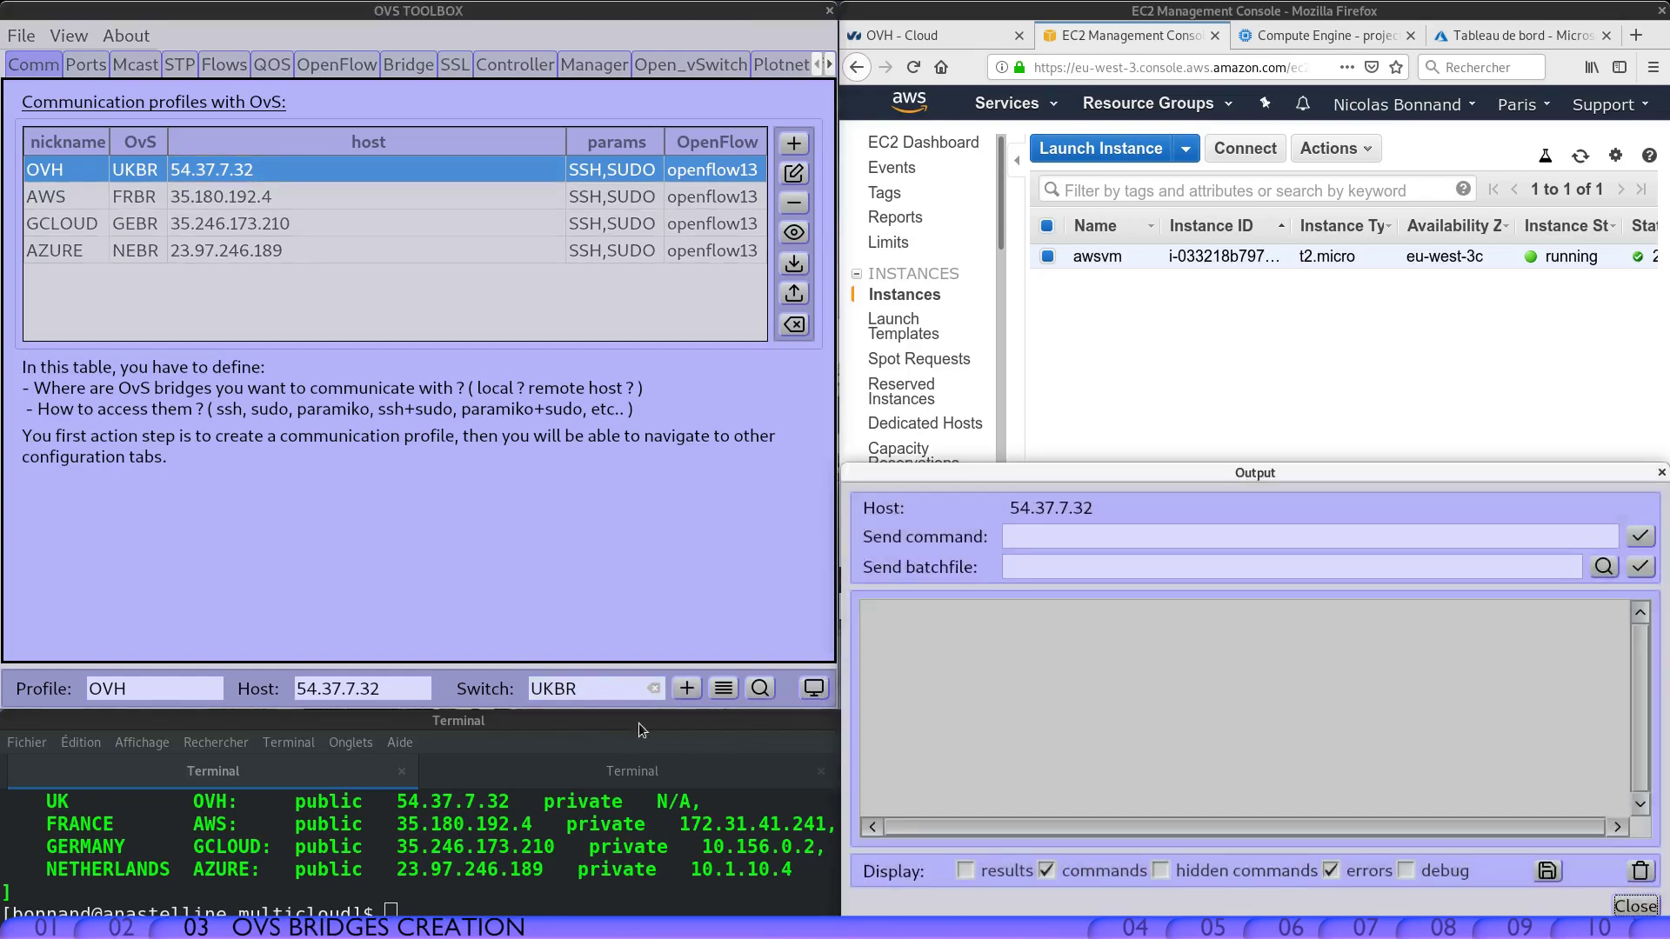
click(688, 691)
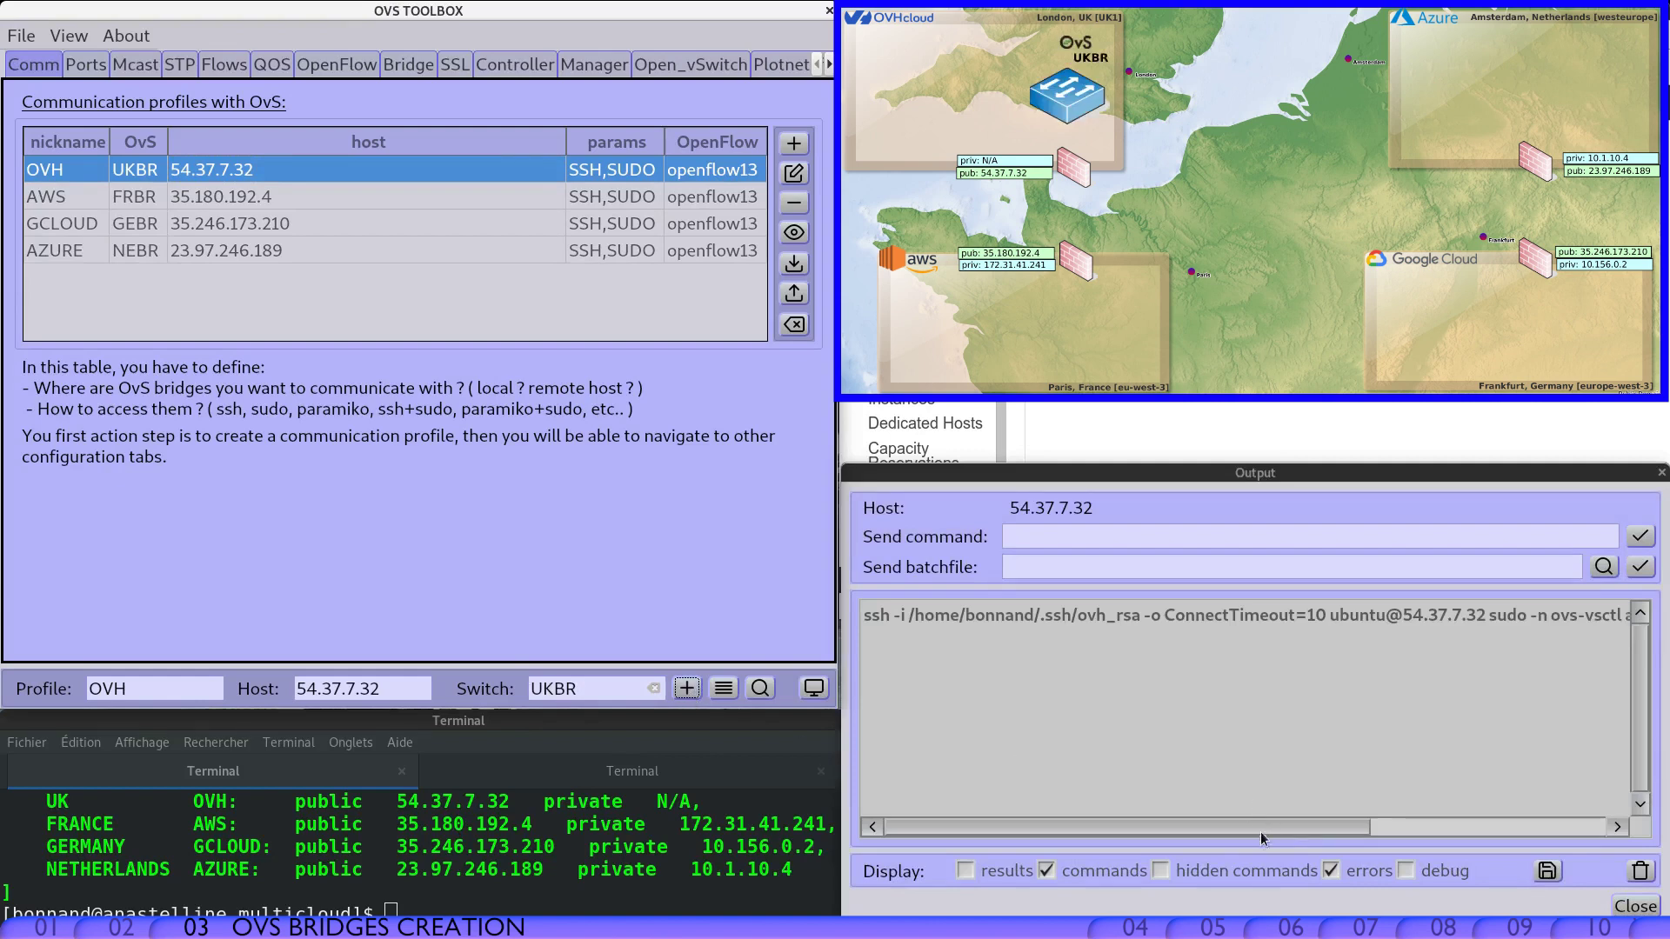
drag(1257, 829, 1526, 828)
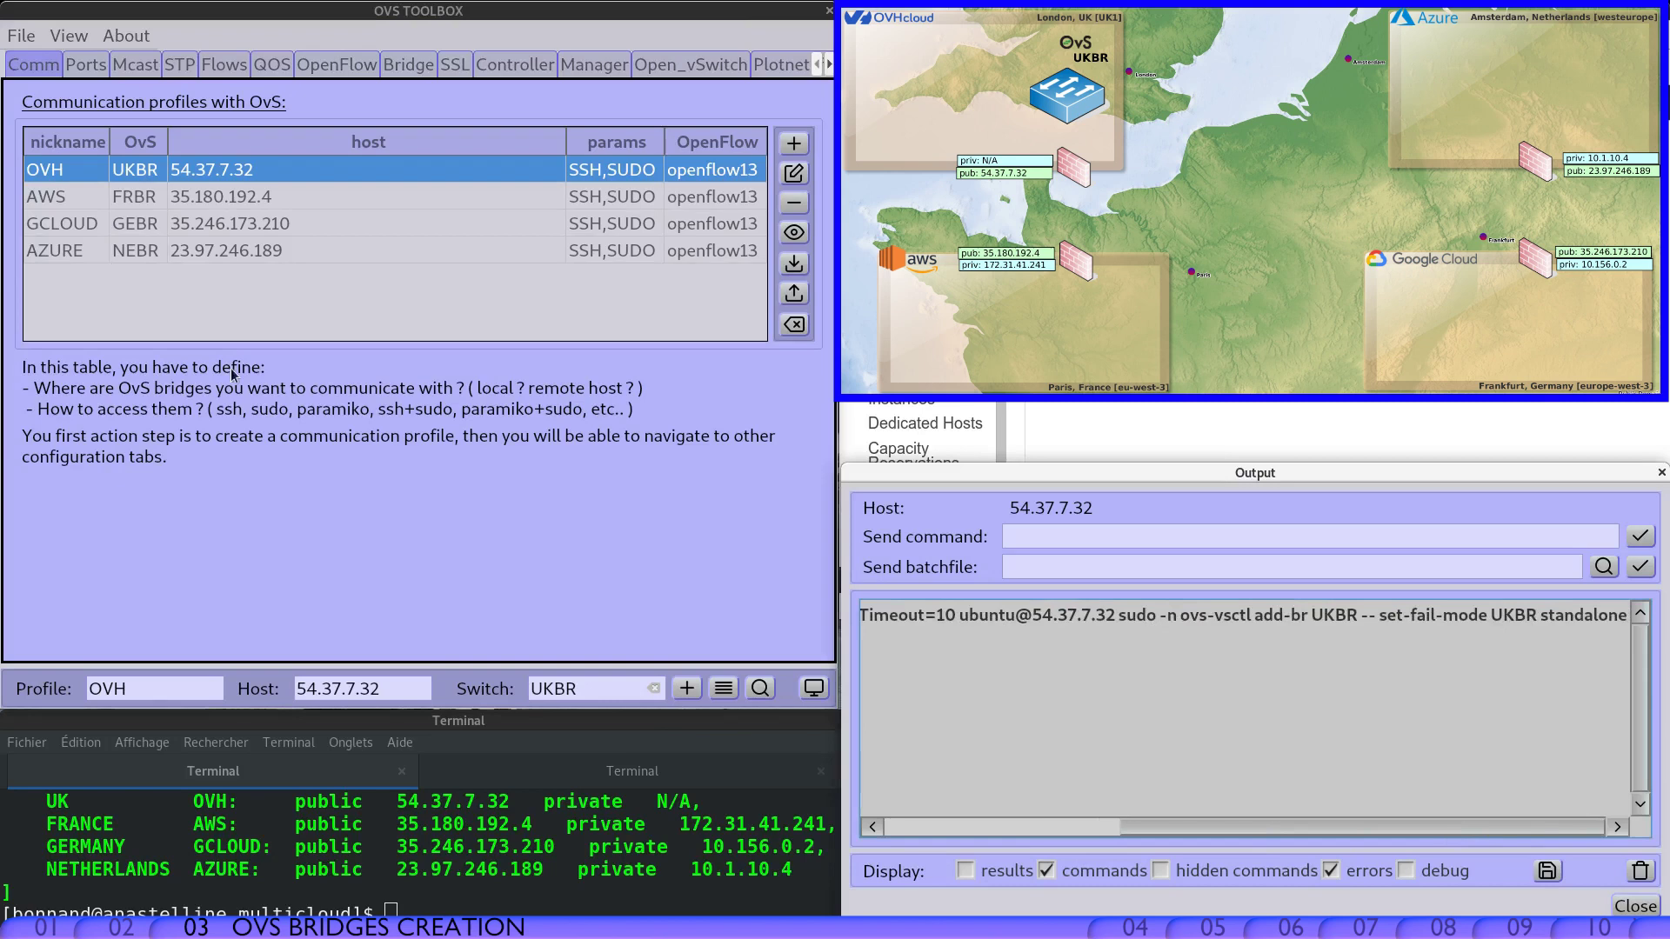
click(207, 197)
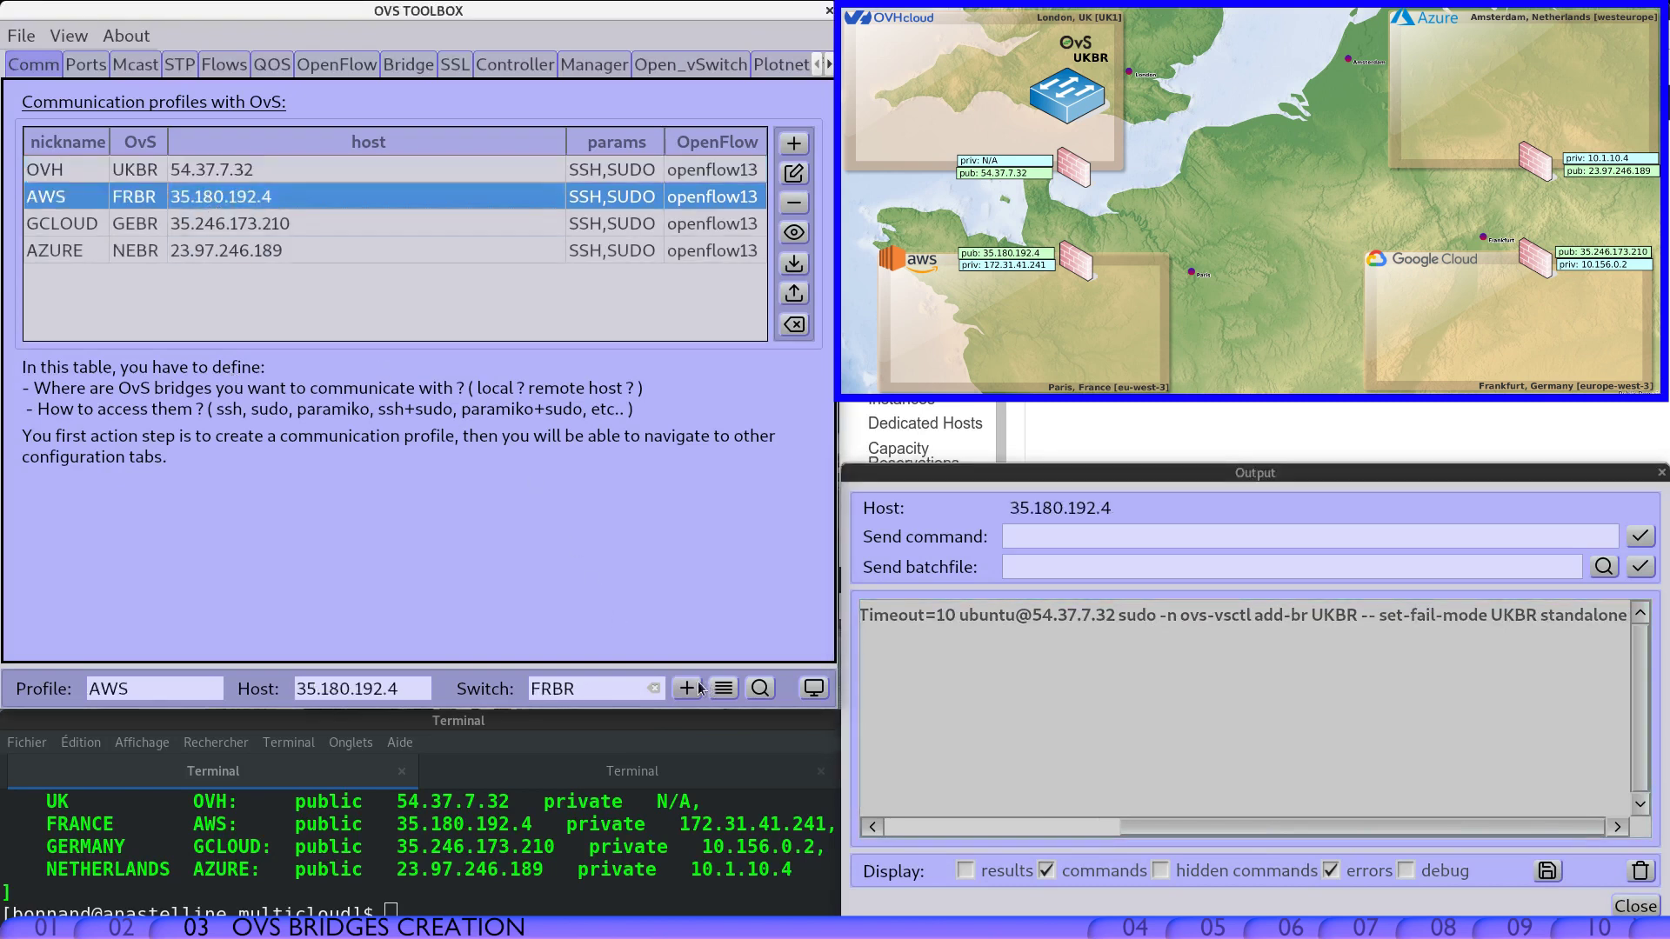
click(687, 689)
click(218, 225)
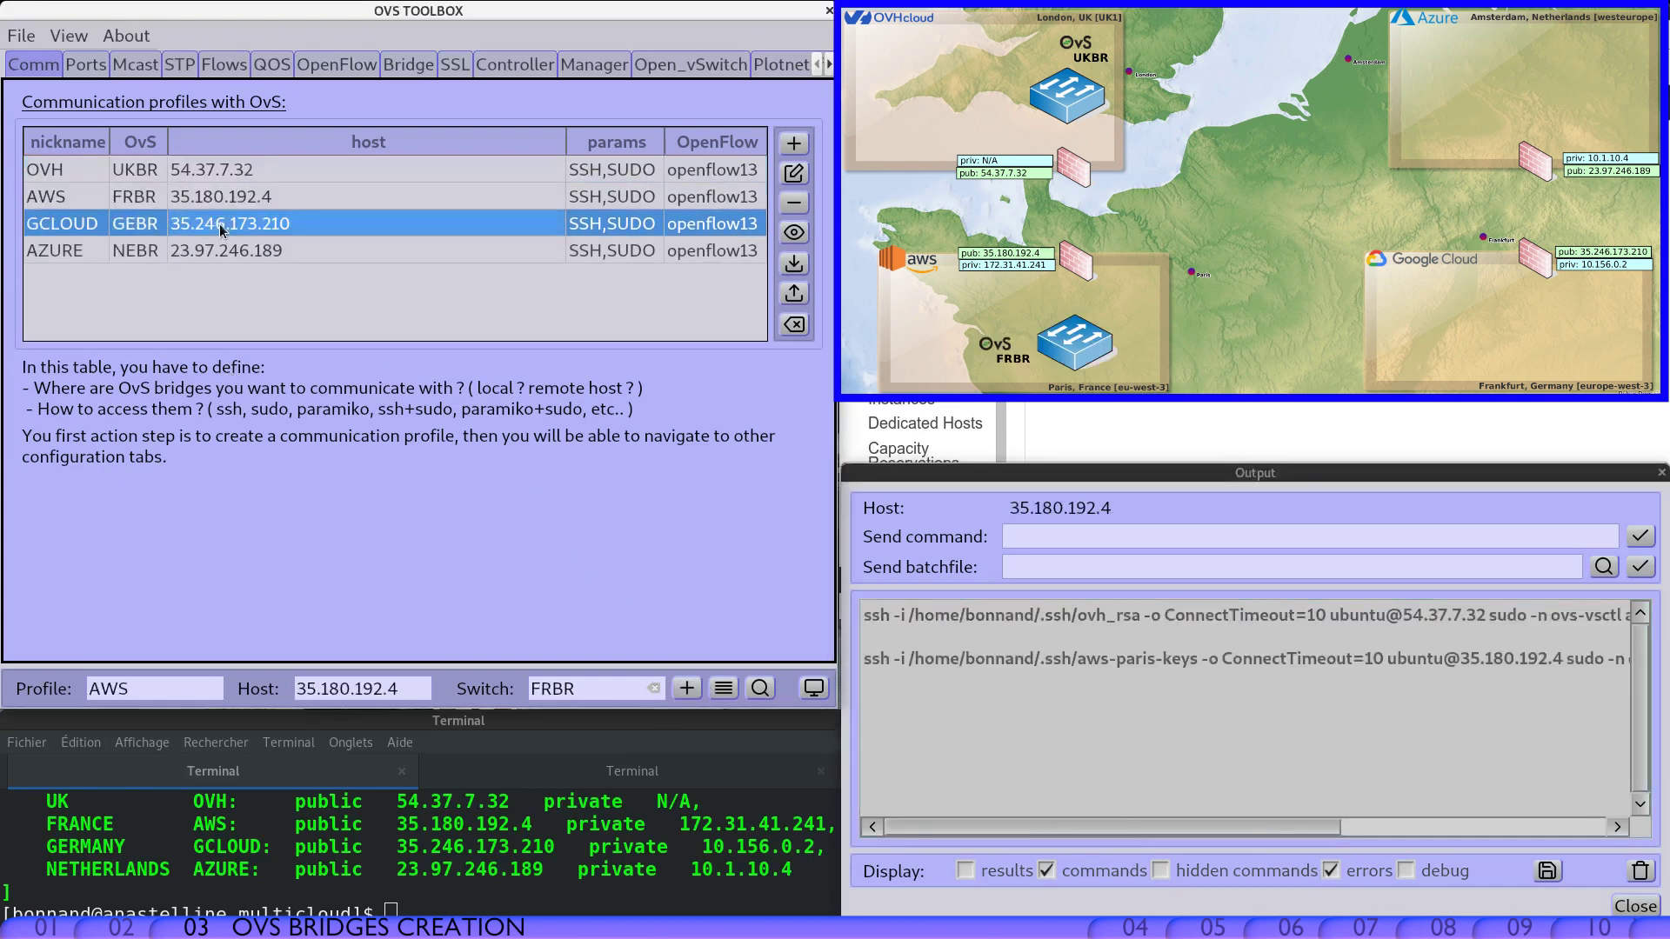
click(687, 689)
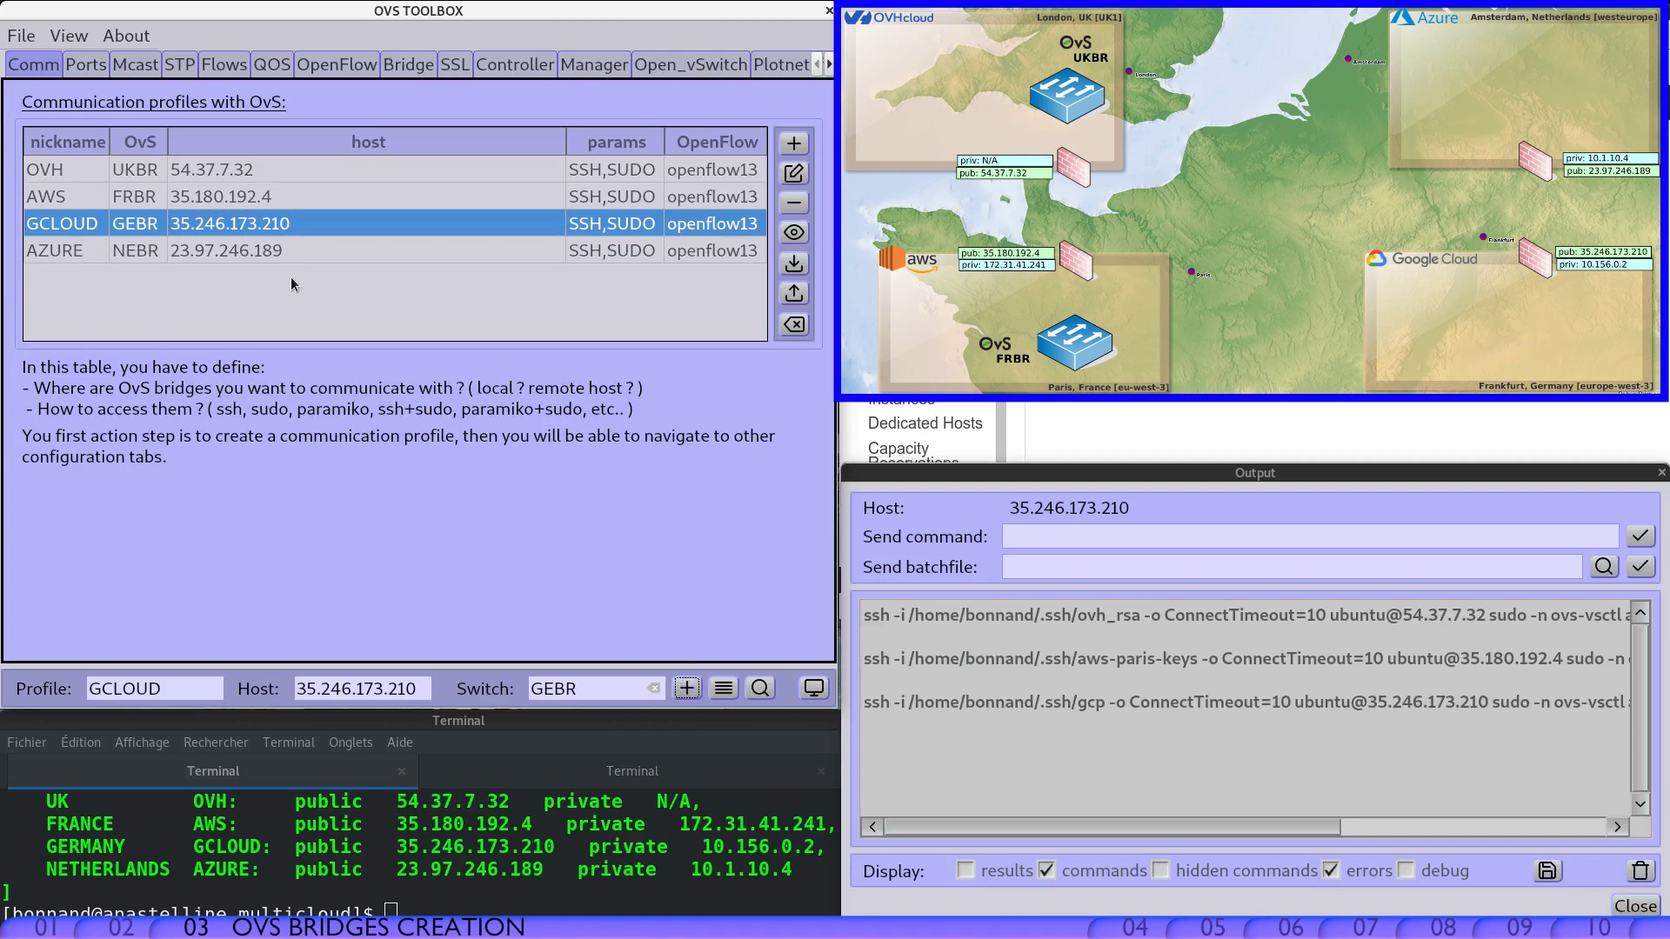
click(276, 255)
click(687, 689)
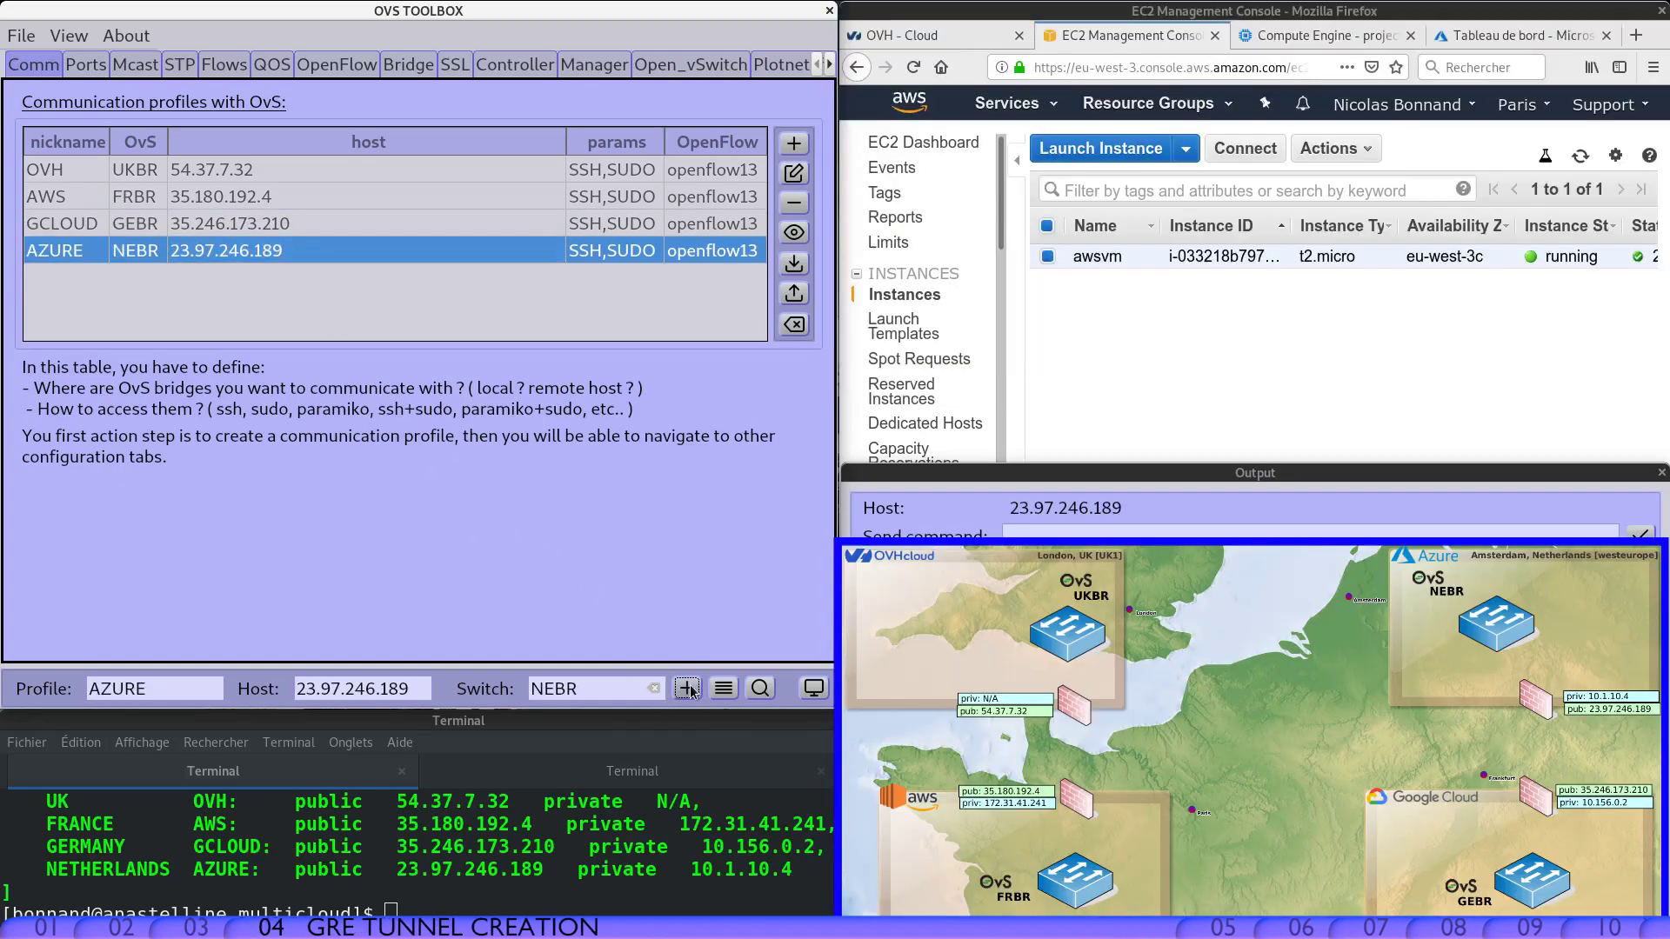
Create GRE port UK2FR on UKBR with remote ip 35.180.192.4
click(85, 65)
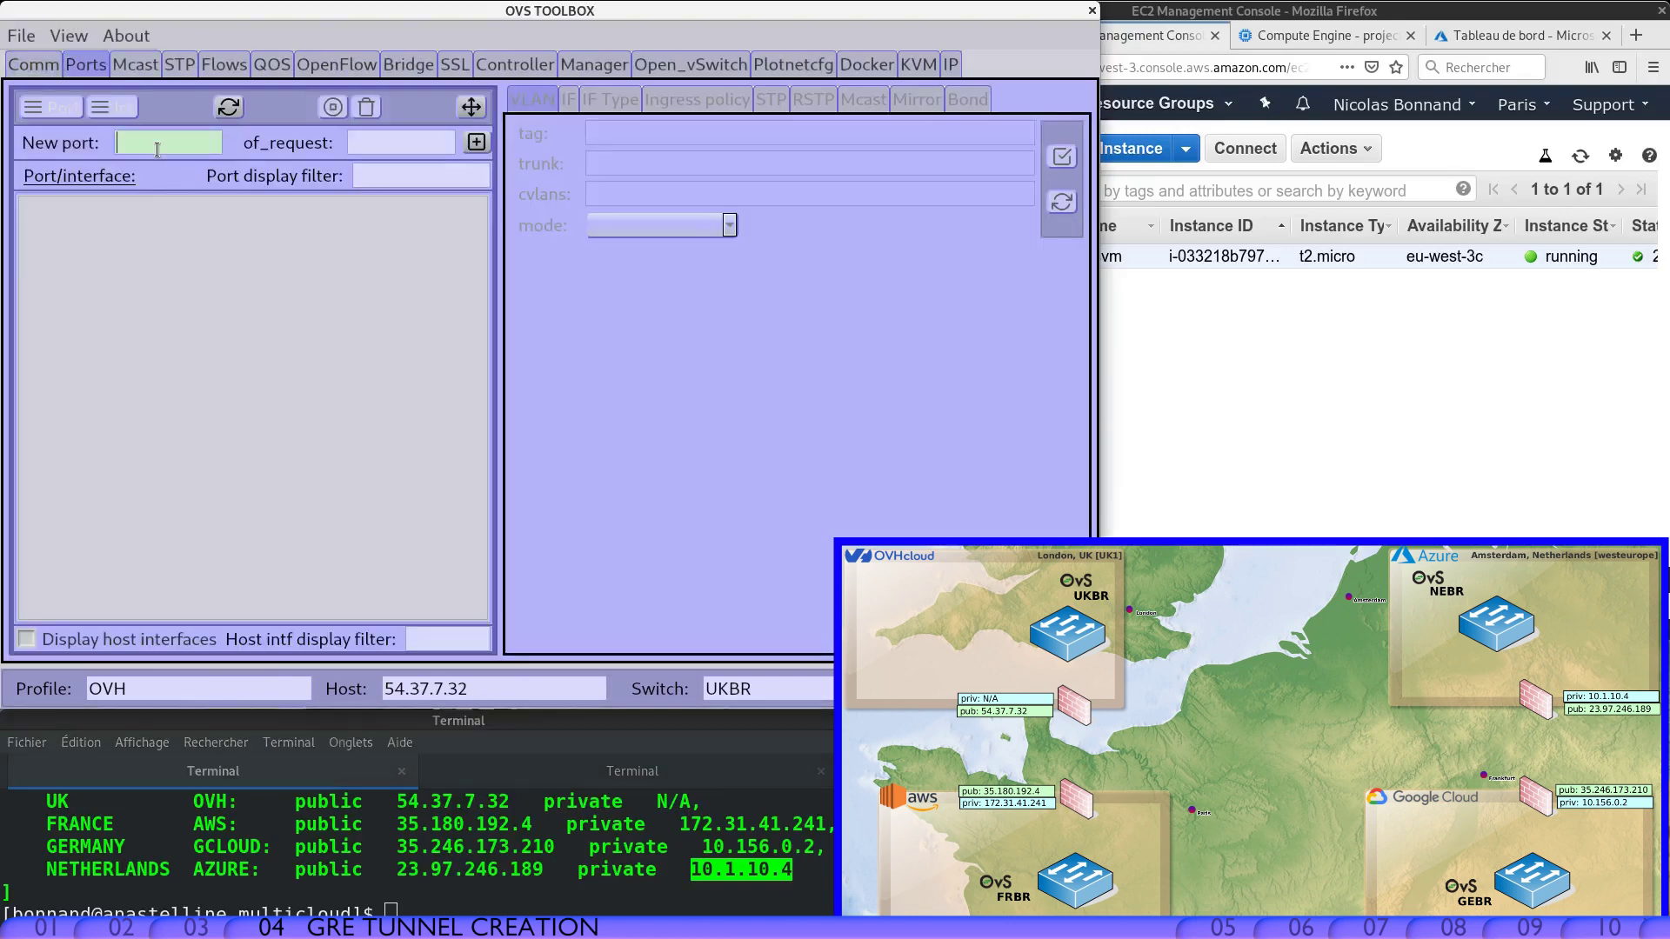
text(UK2FR)
key(Return)
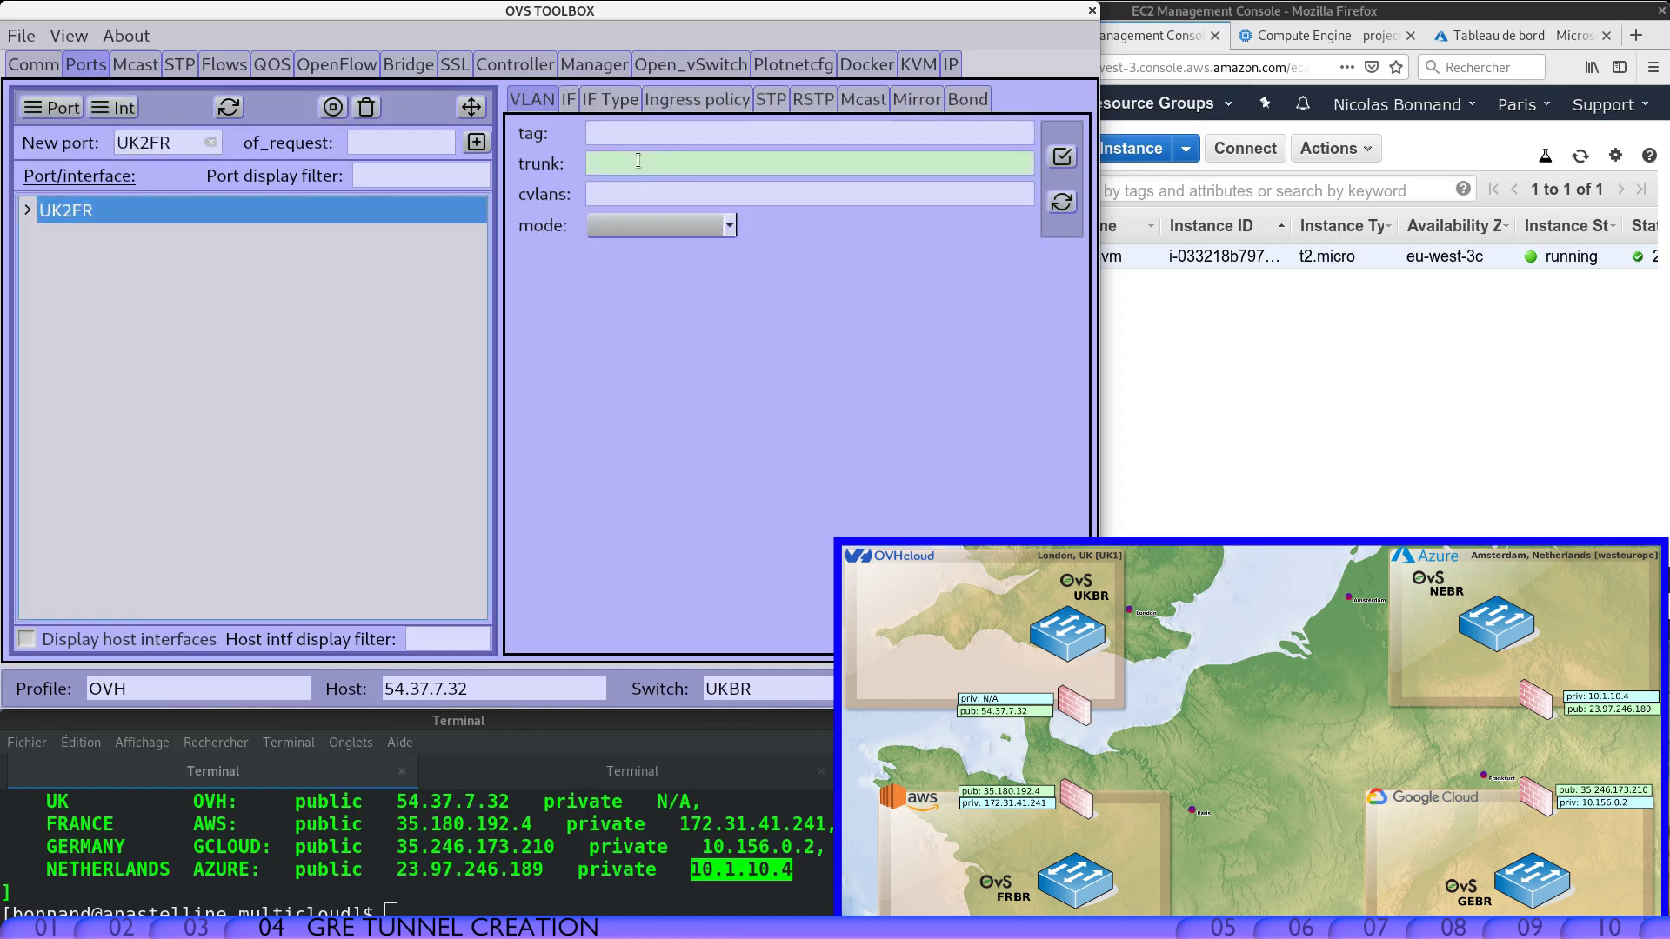
click(620, 102)
click(711, 144)
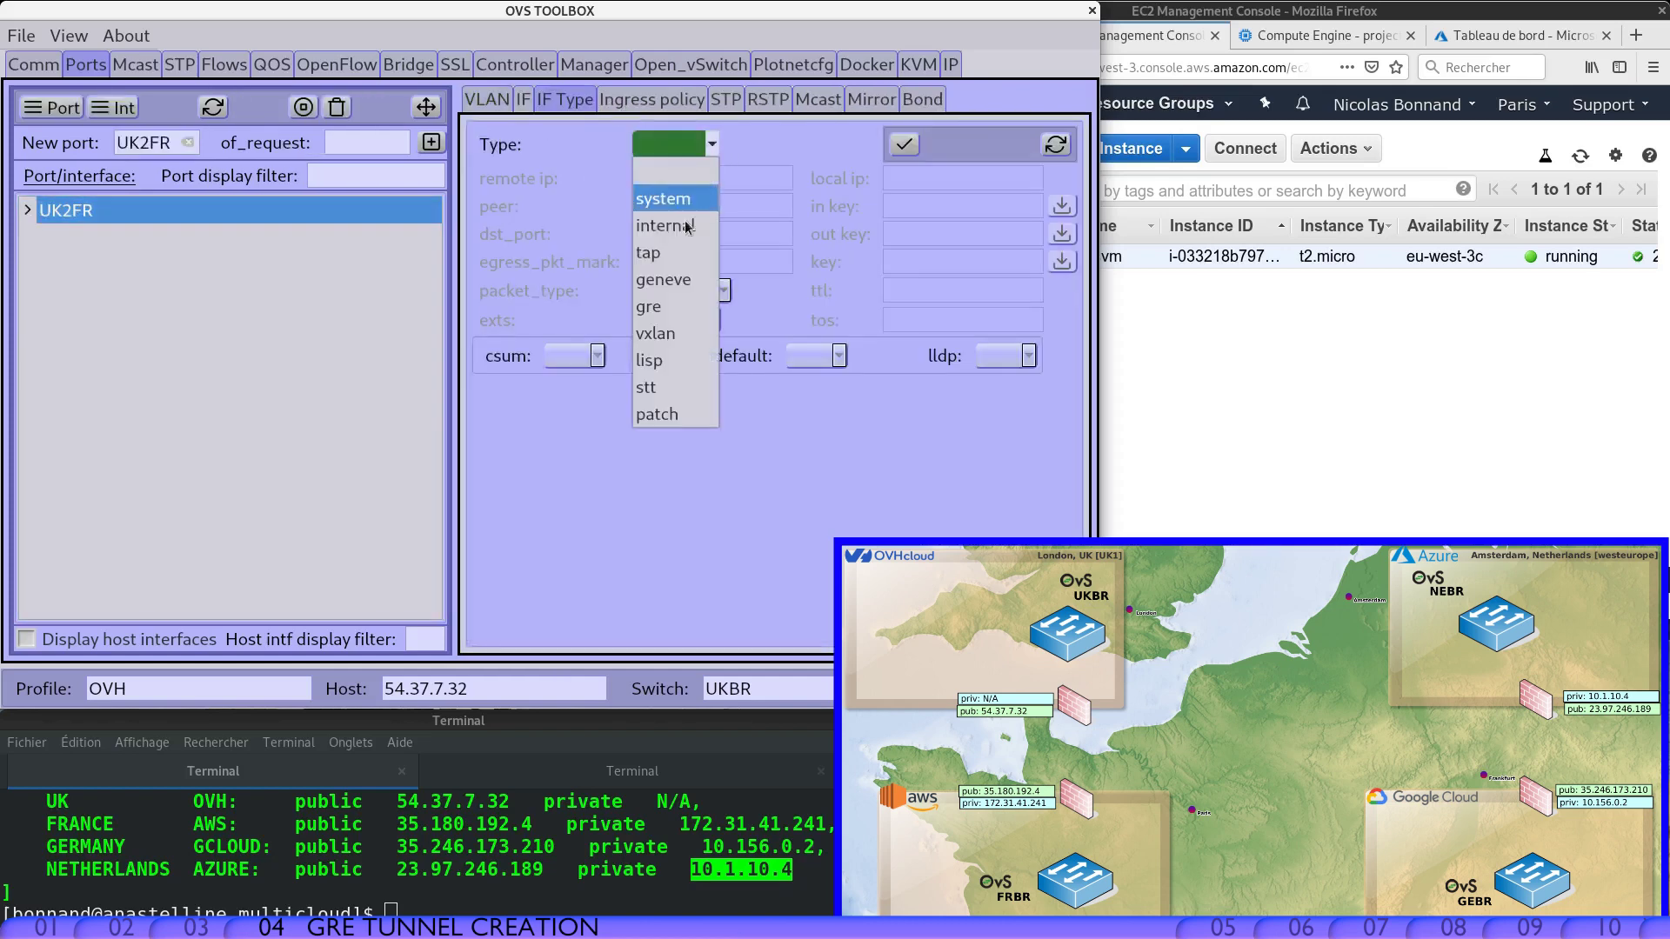
click(661, 306)
double_click(463, 822)
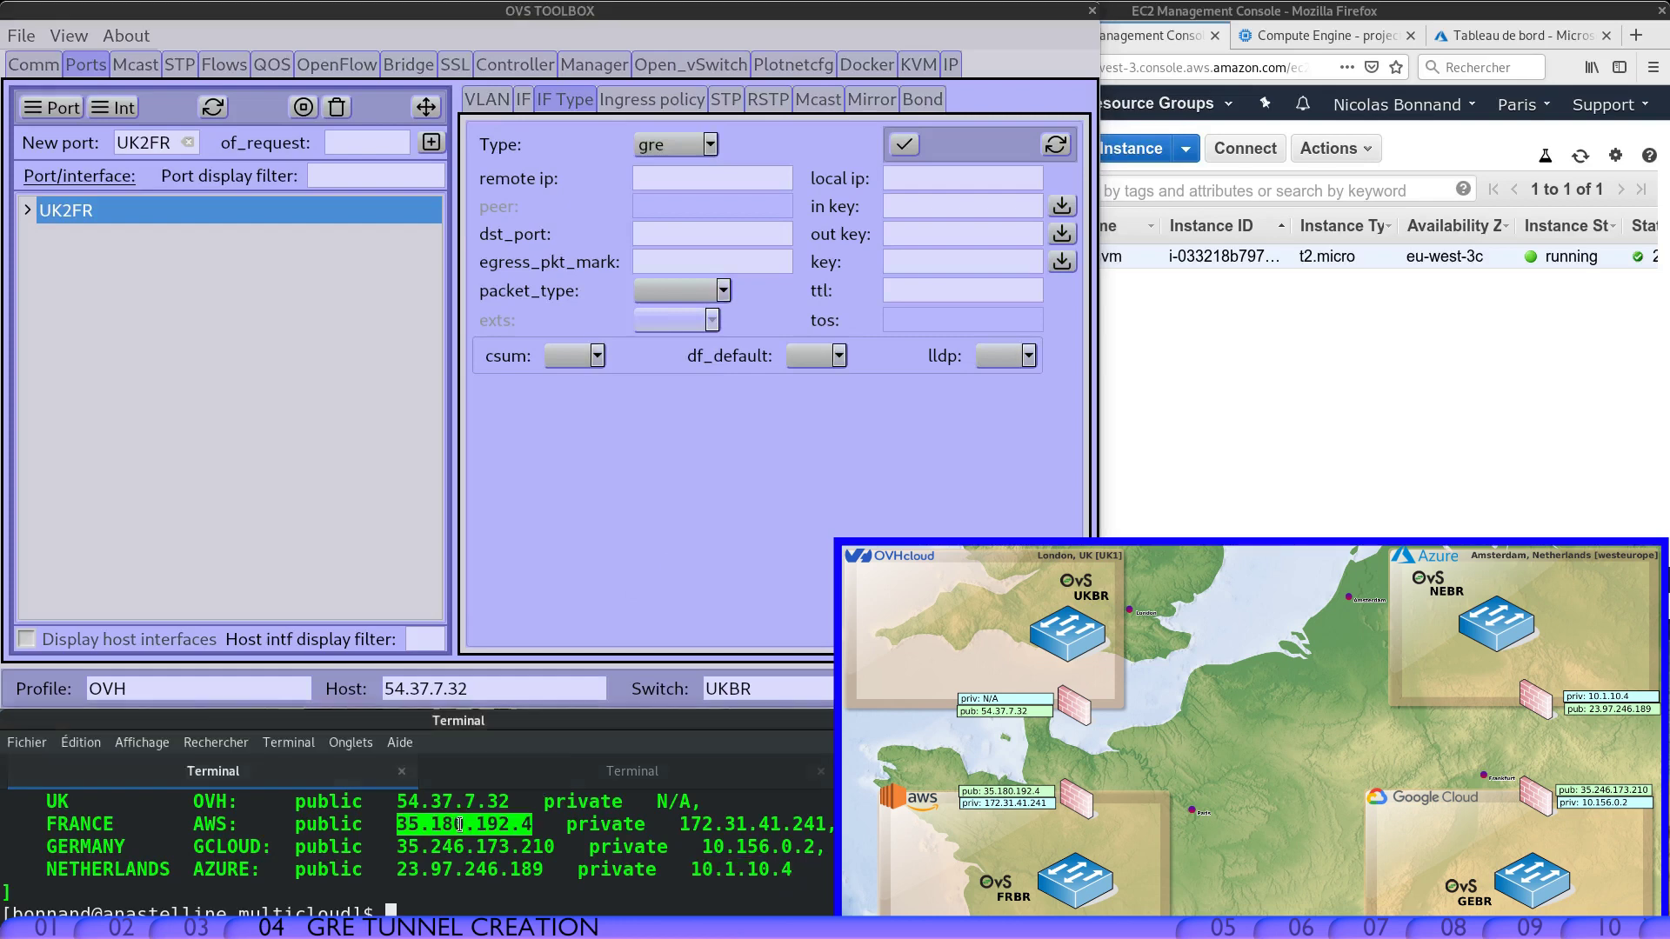
middle_click(756, 177)
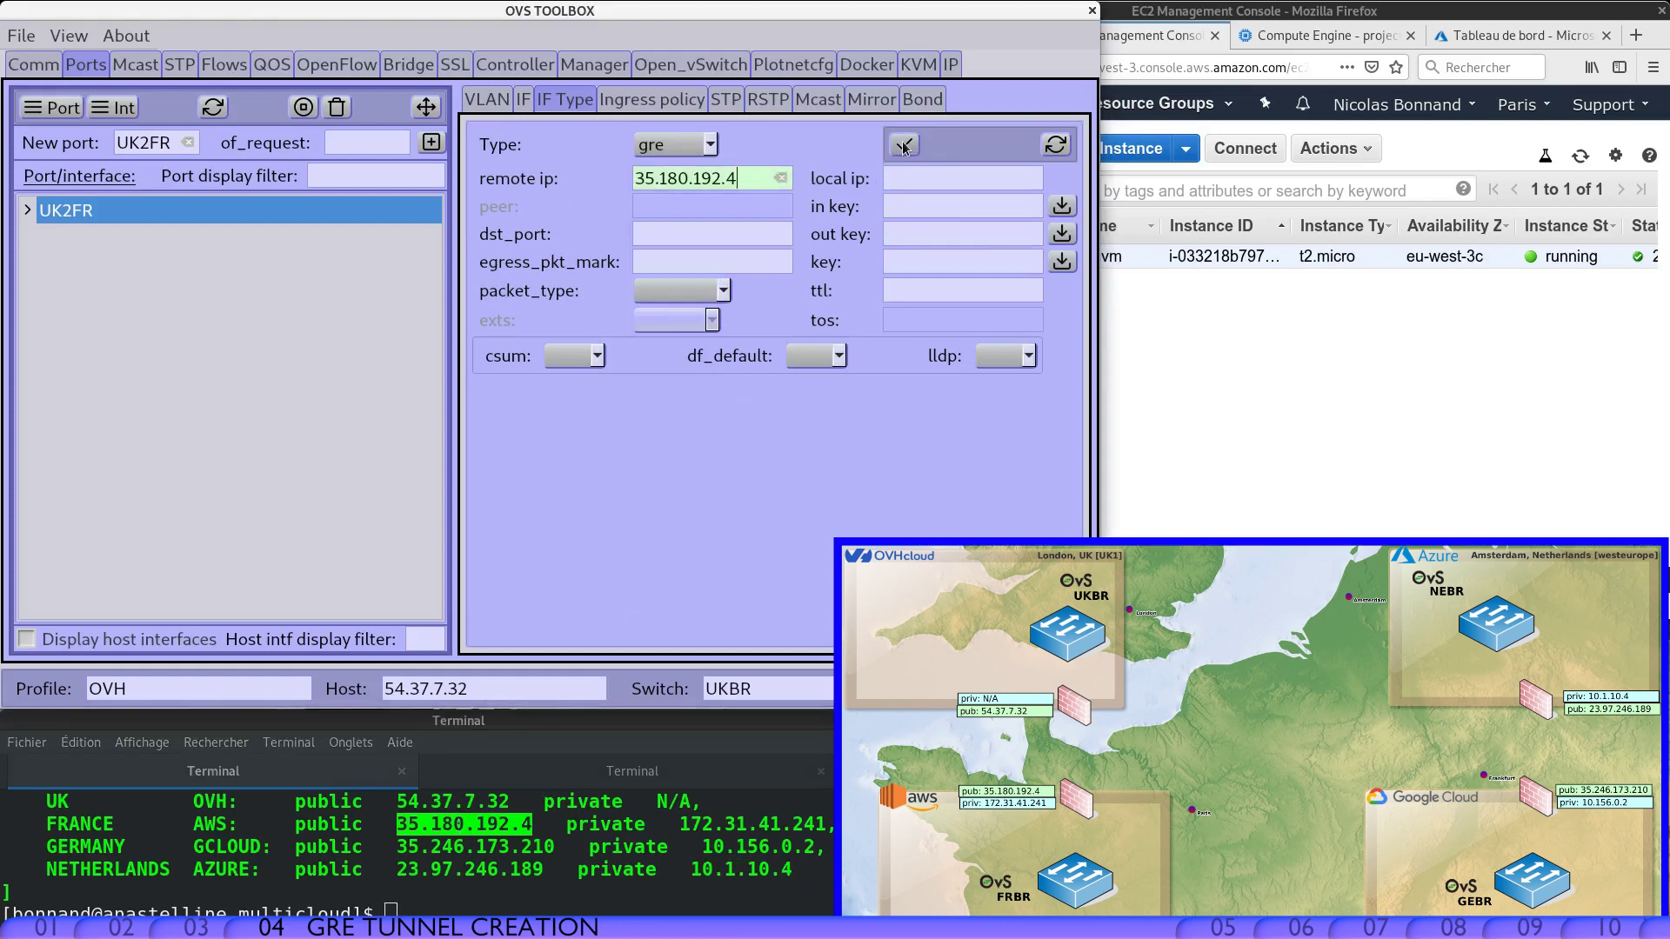
click(904, 146)
Switch to the AWS profile and add port FR2UK on bridge FRBR
click(33, 64)
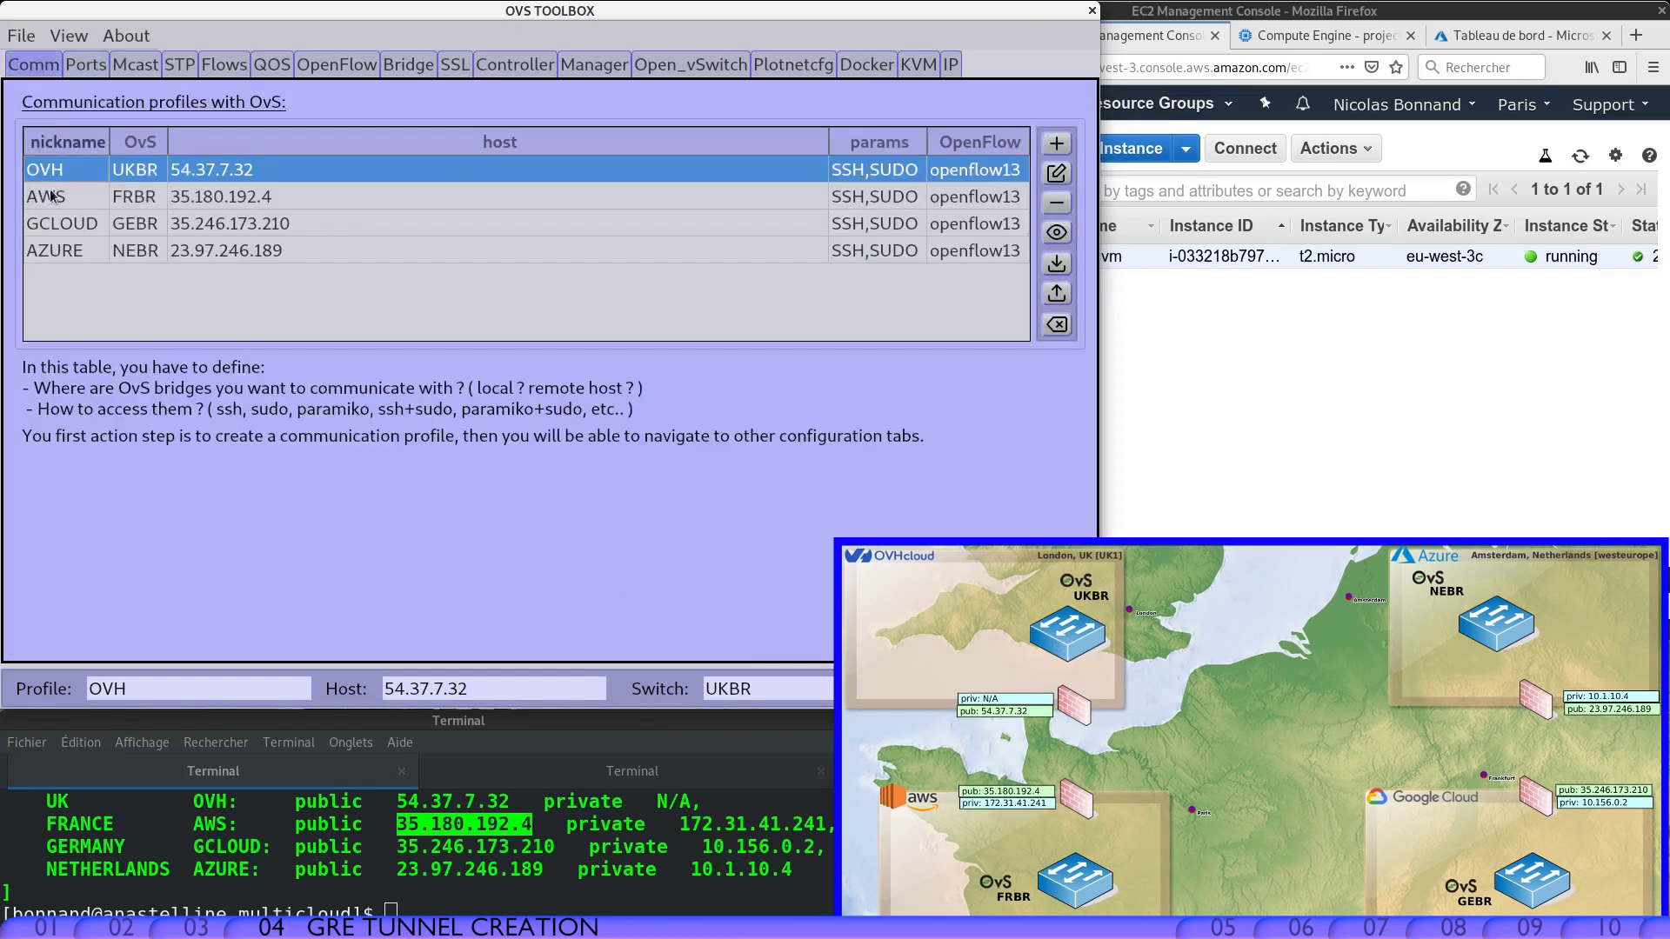
click(52, 197)
click(85, 64)
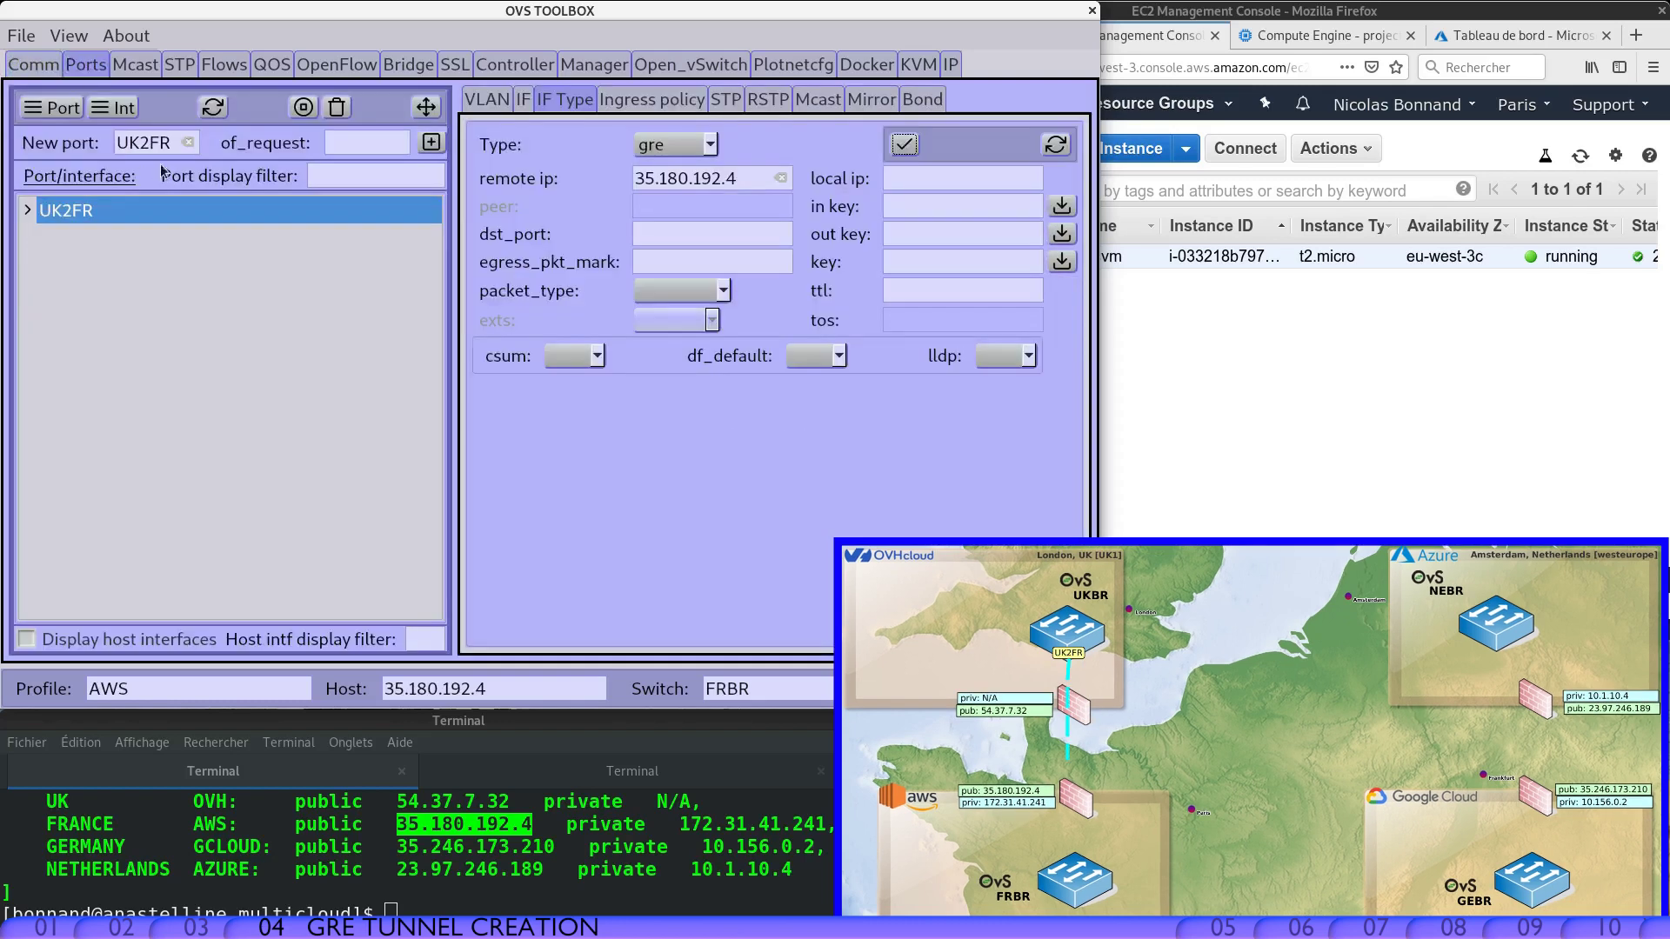
click(212, 107)
text(FR2UK)
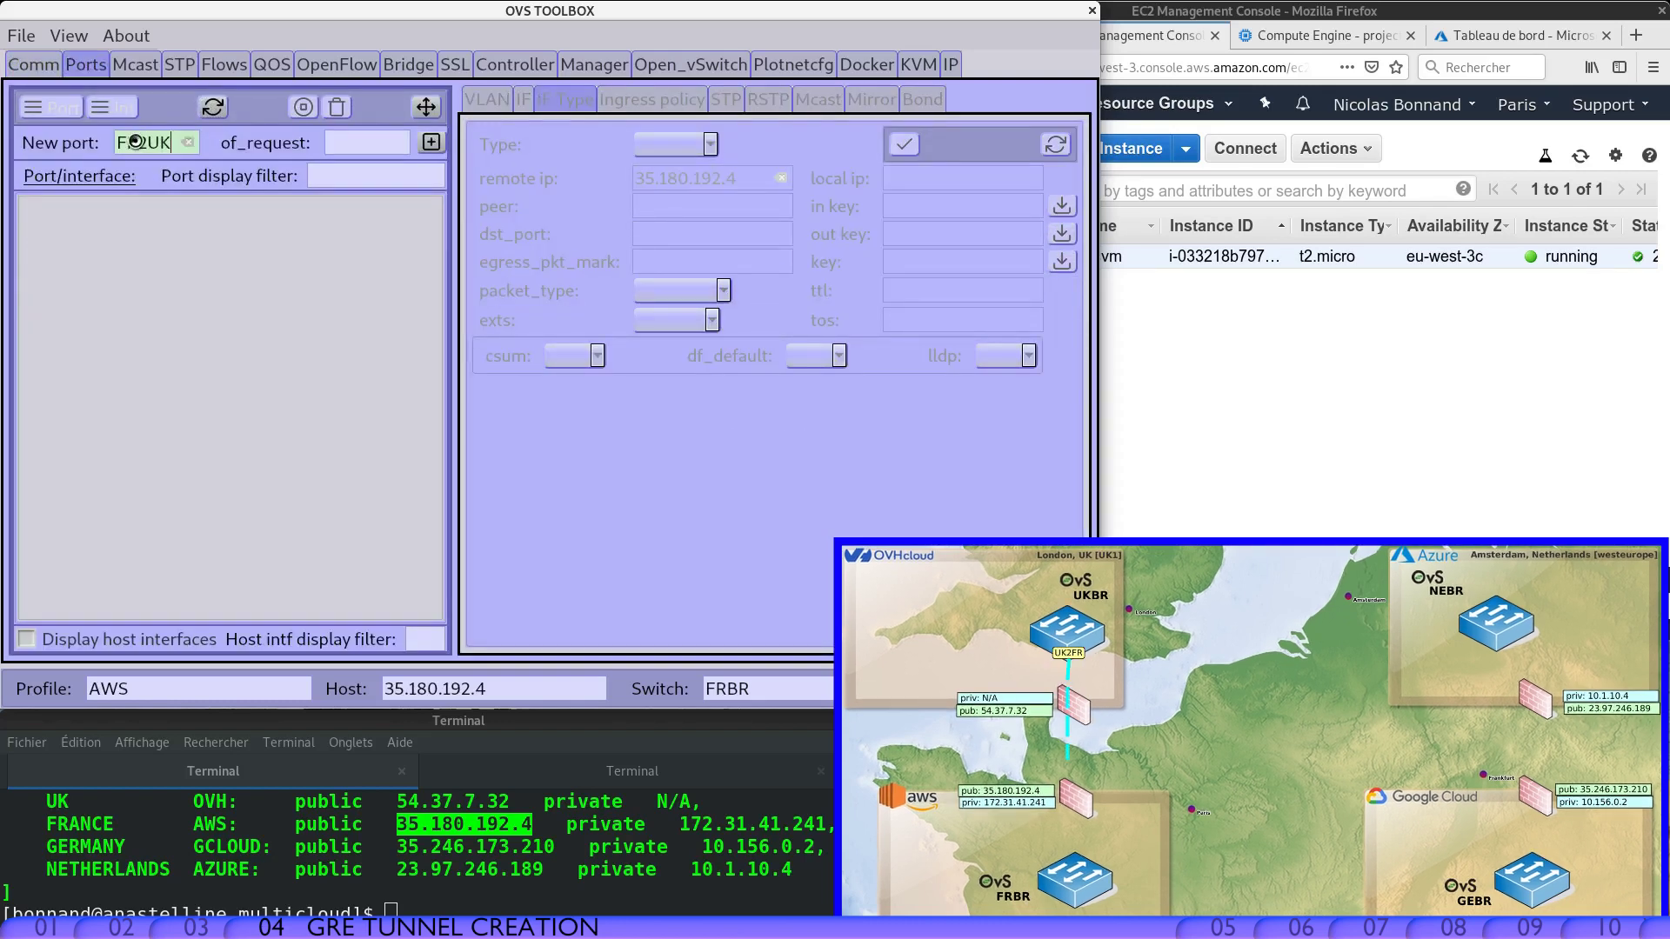
key(Return)
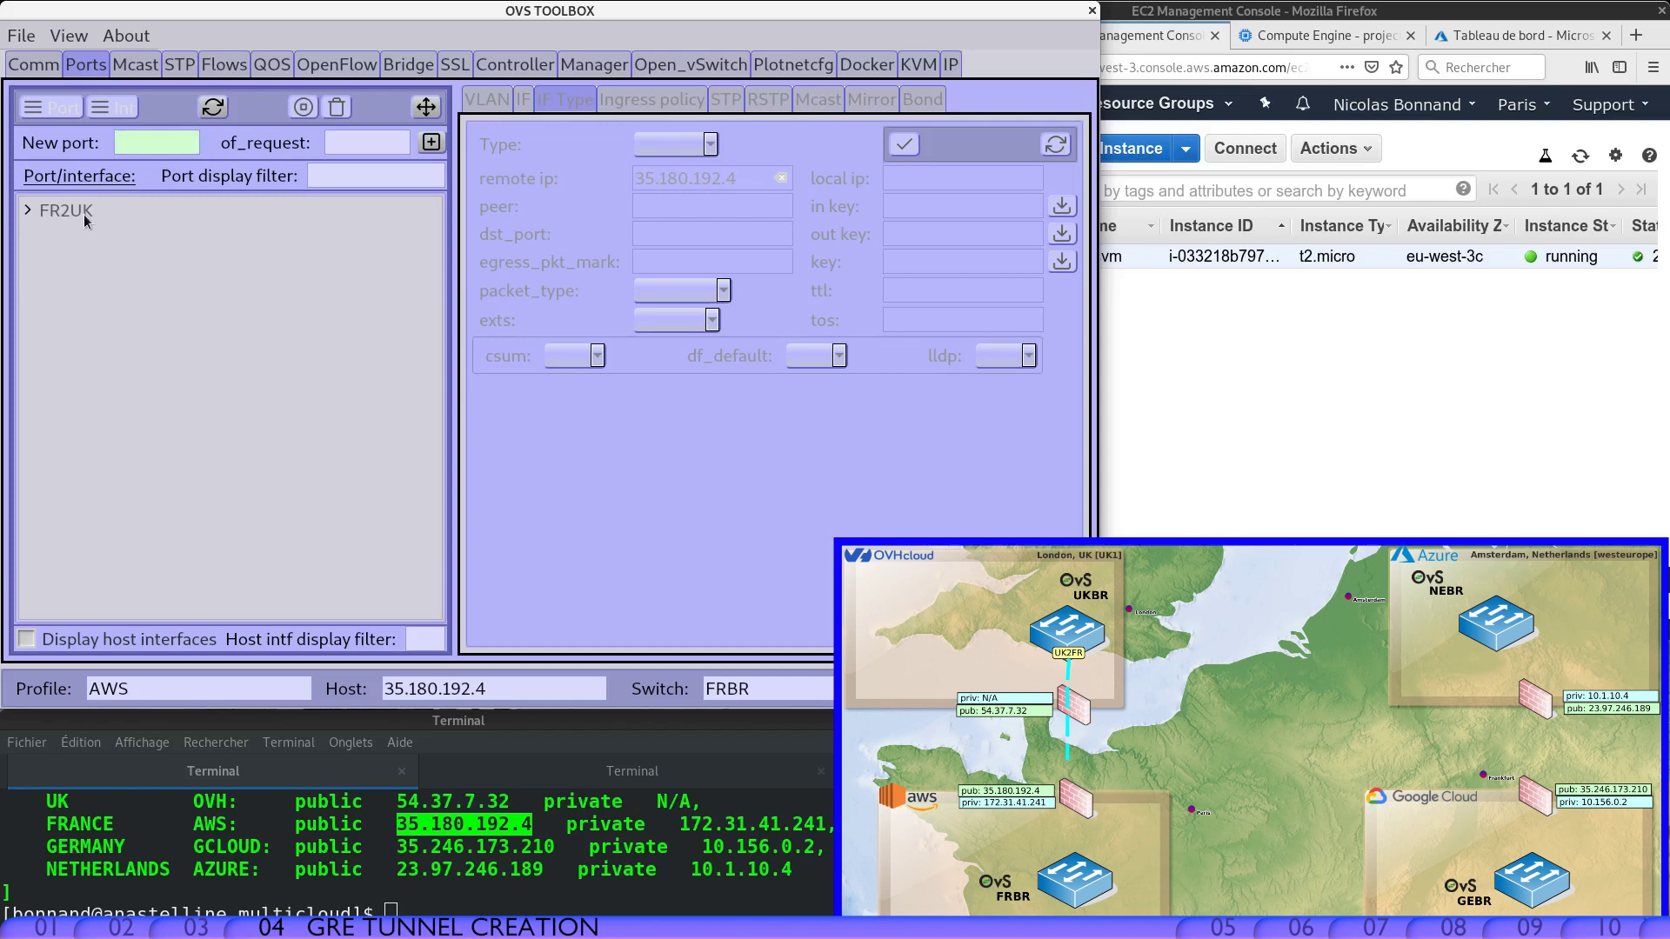
Make FR2UK a GRE interface with remote ip 54.37.7.32 and local ip 172.31.41.241
click(81, 212)
click(710, 143)
click(659, 310)
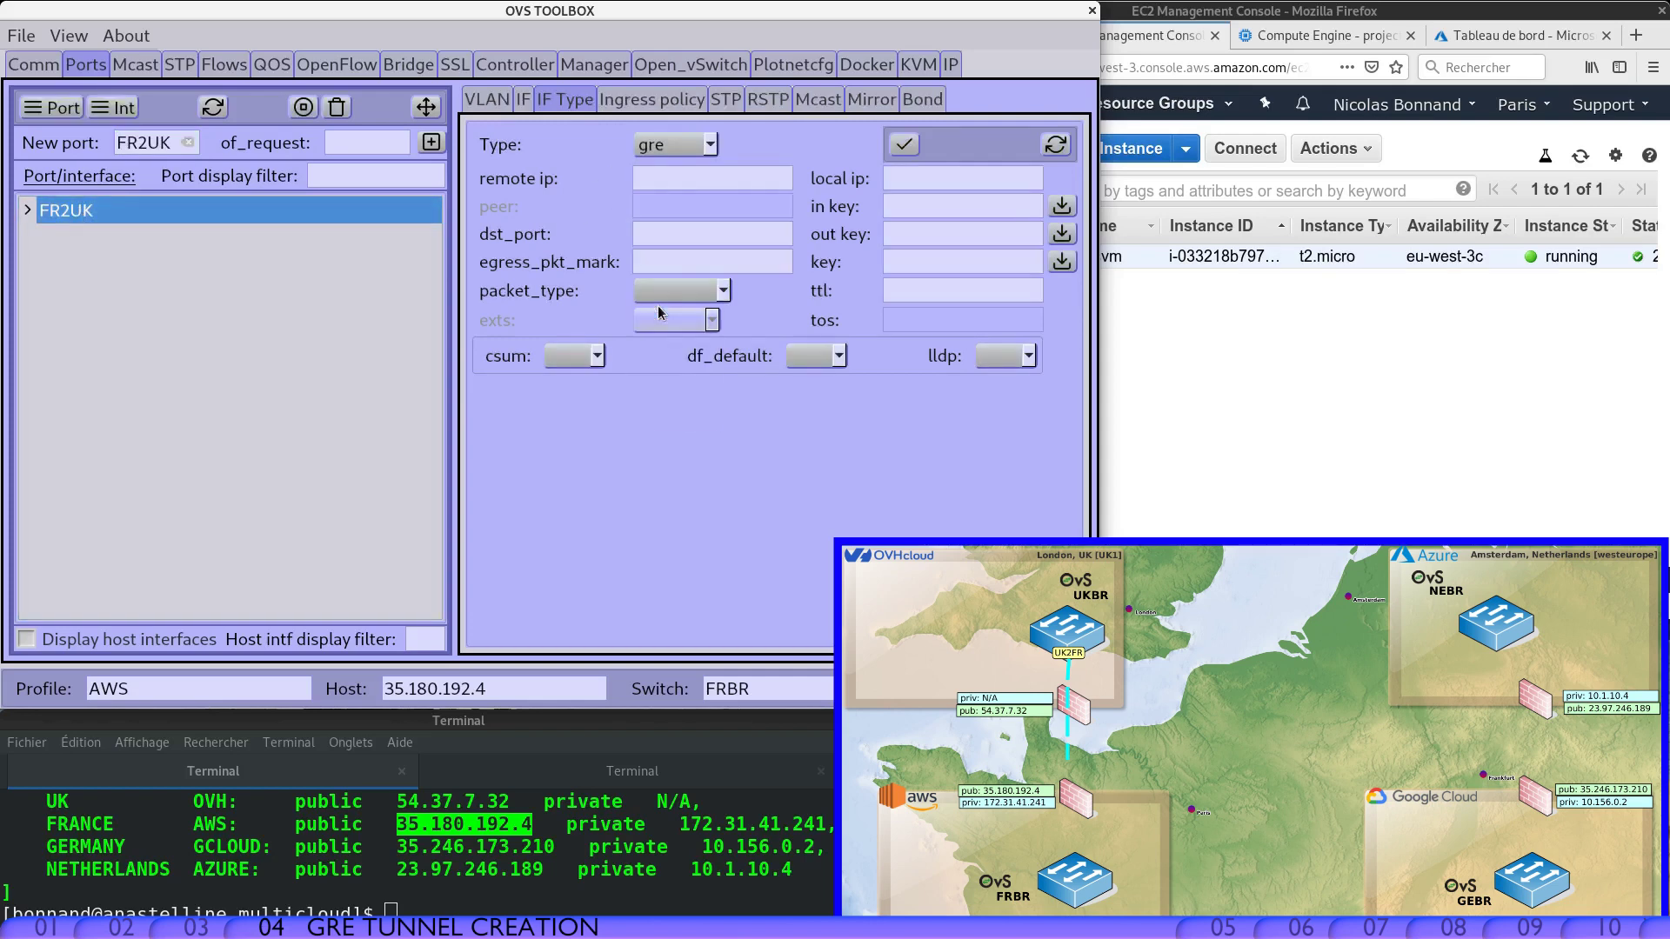
double_click(443, 801)
click(704, 178)
middle_click(704, 179)
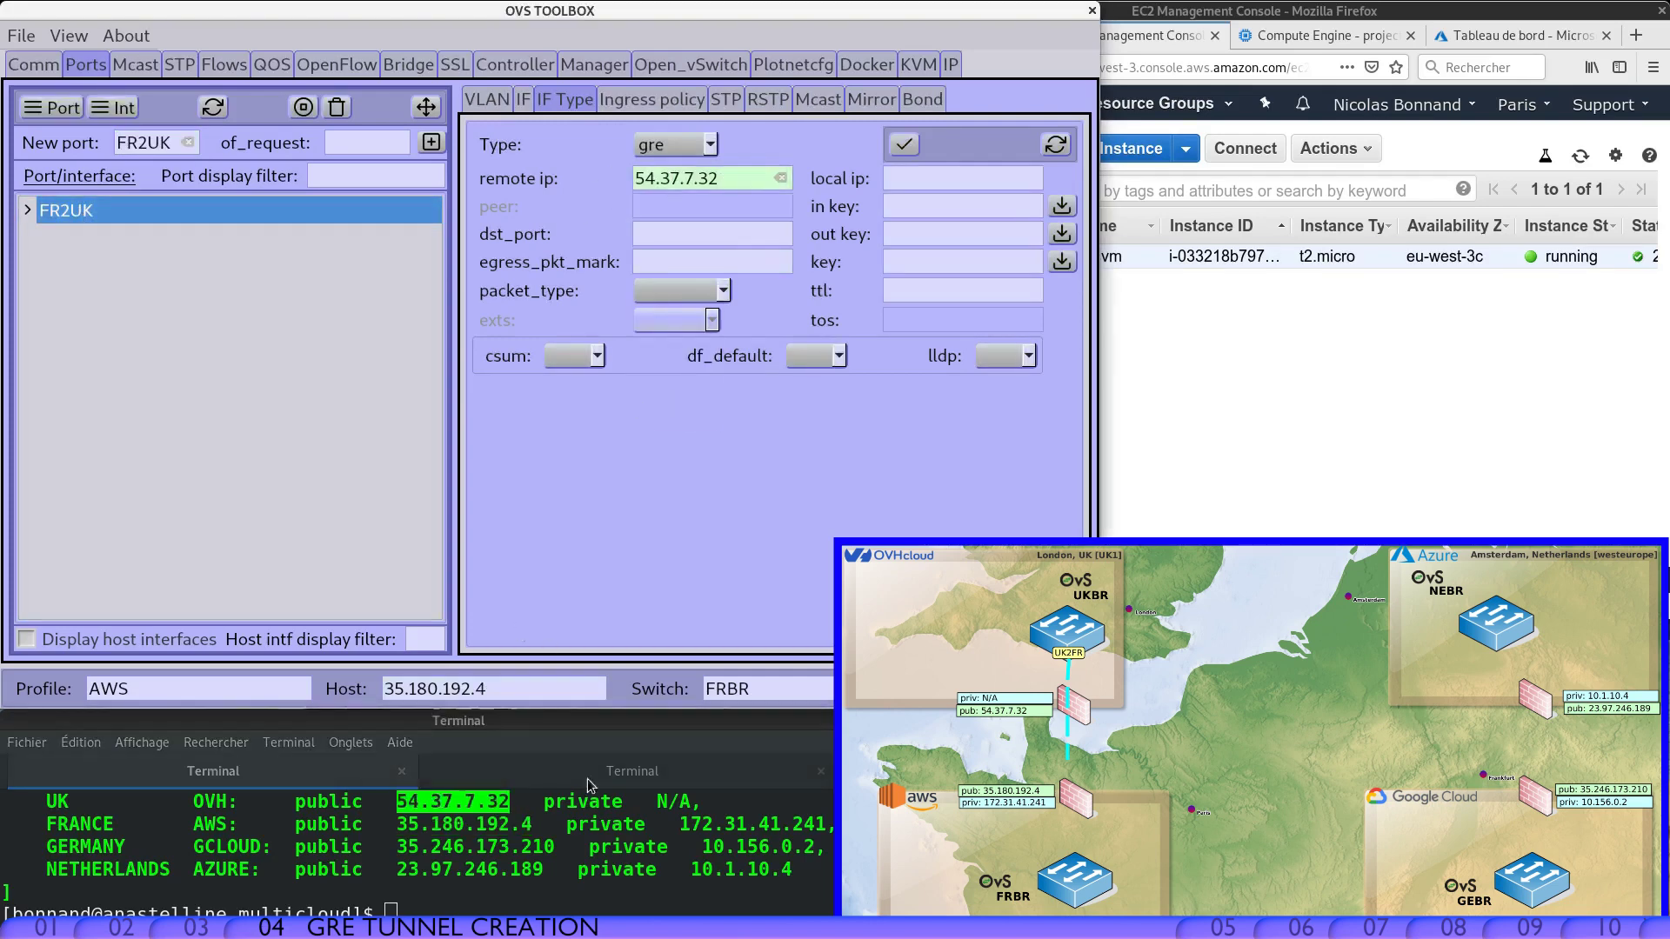
double_click(731, 823)
drag(681, 823, 826, 823)
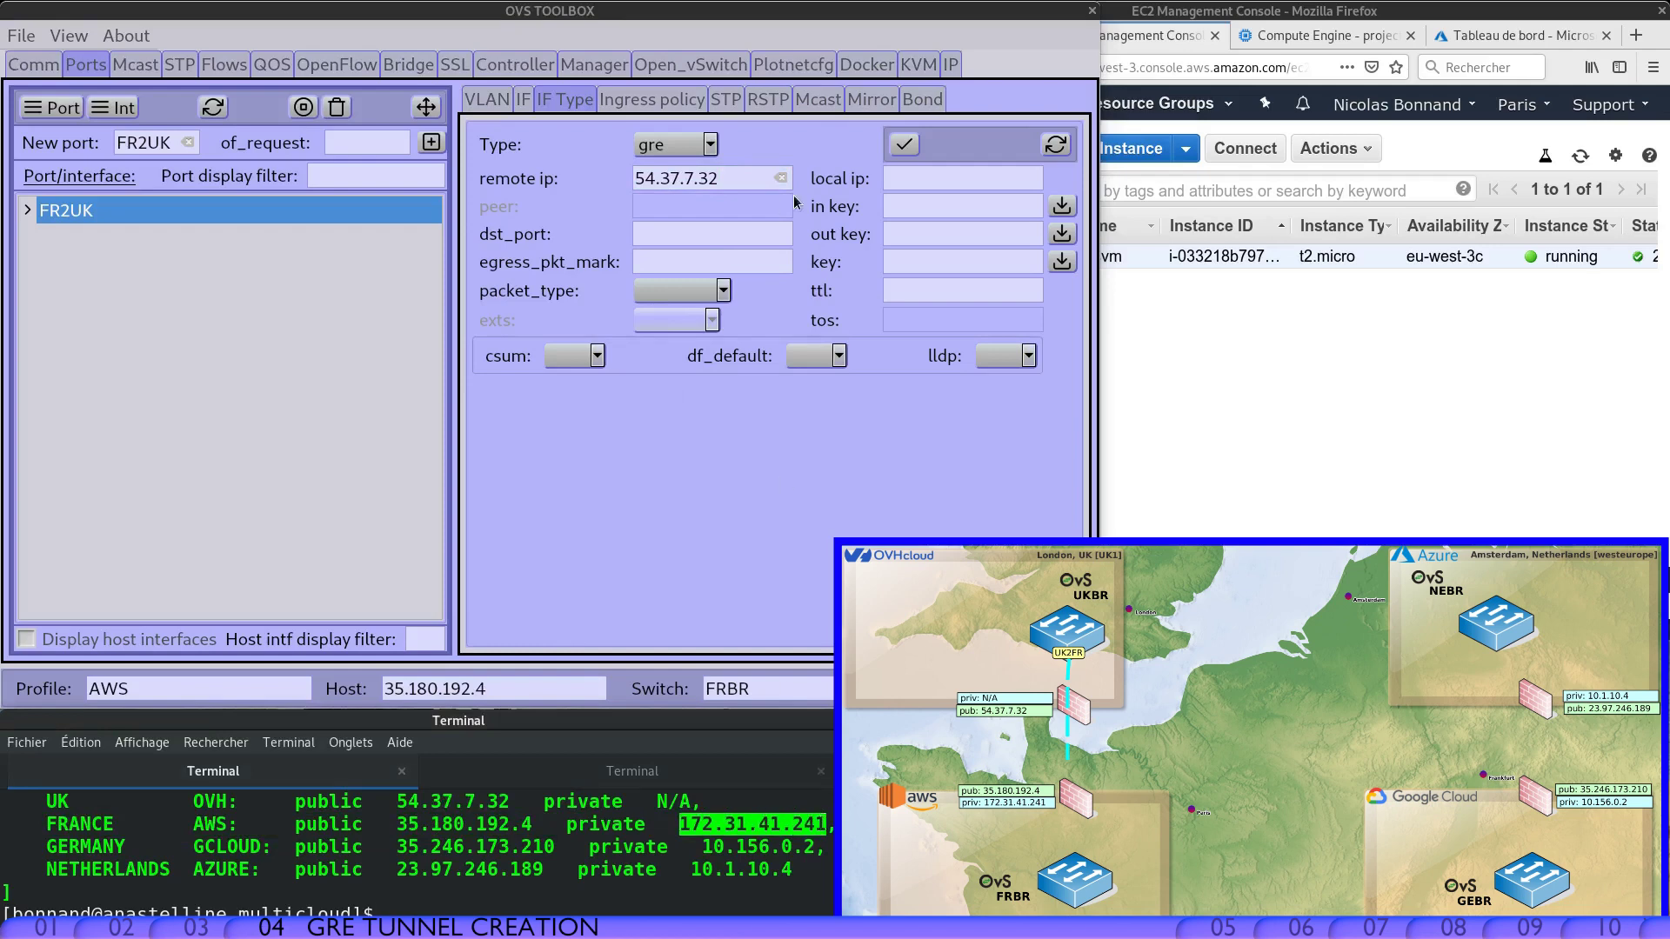
click(897, 179)
middle_click(897, 179)
click(905, 145)
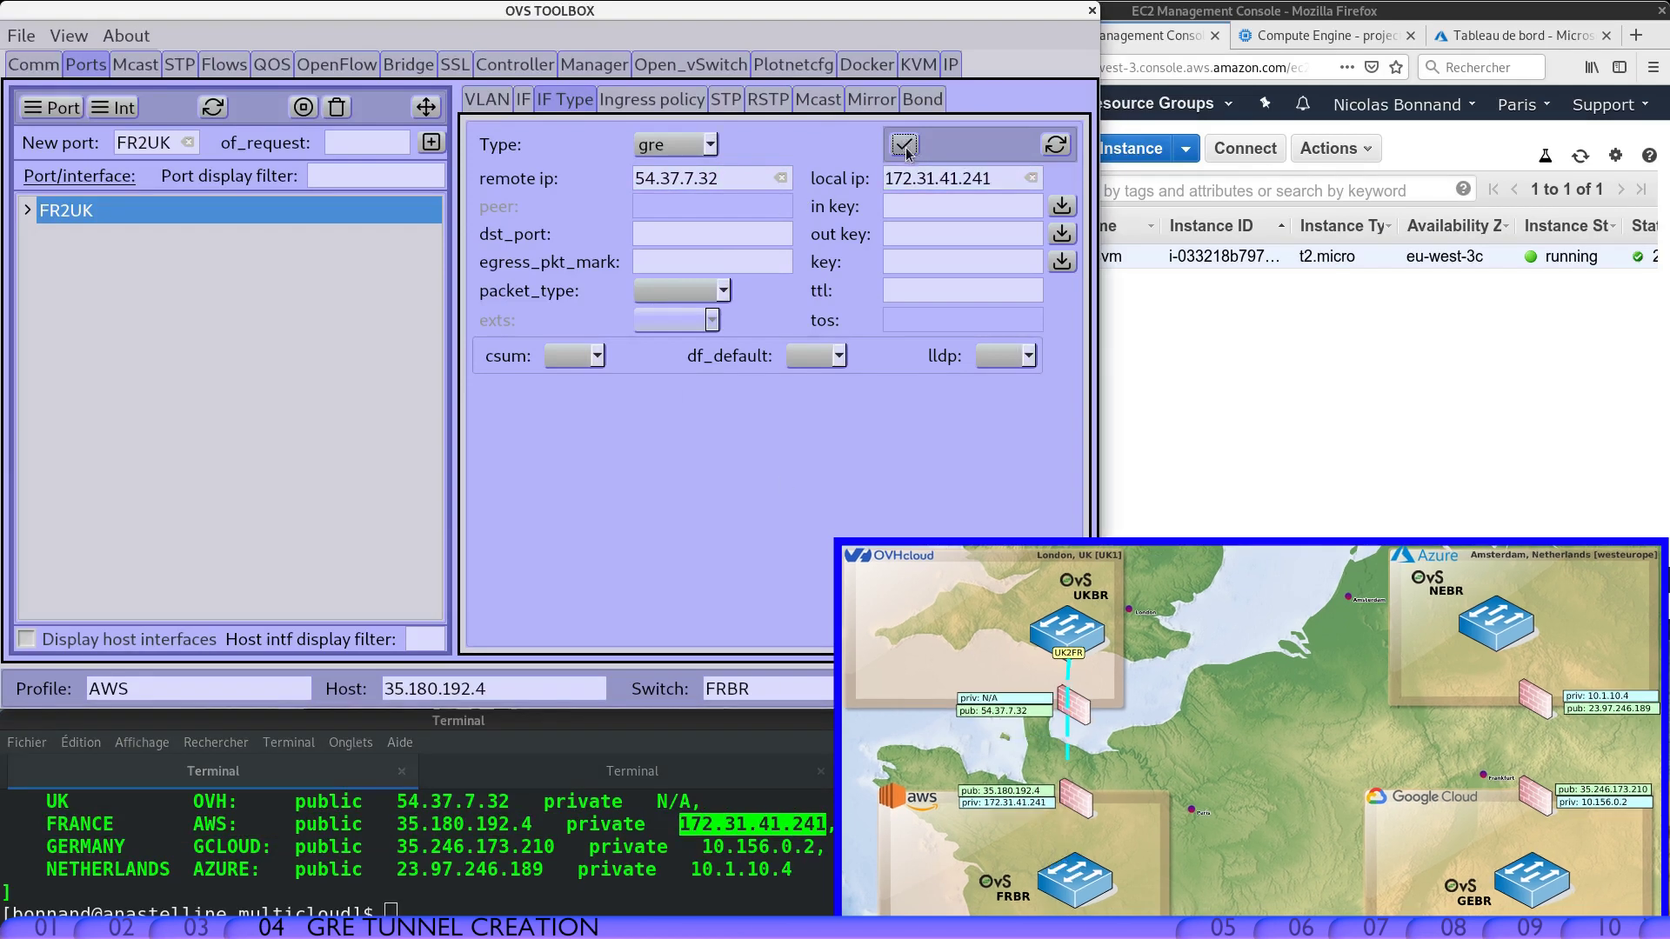
Add port FR2GE on FRBR as a geneve interface, remote 35.246.173.210, local 172.31.41.241
click(188, 142)
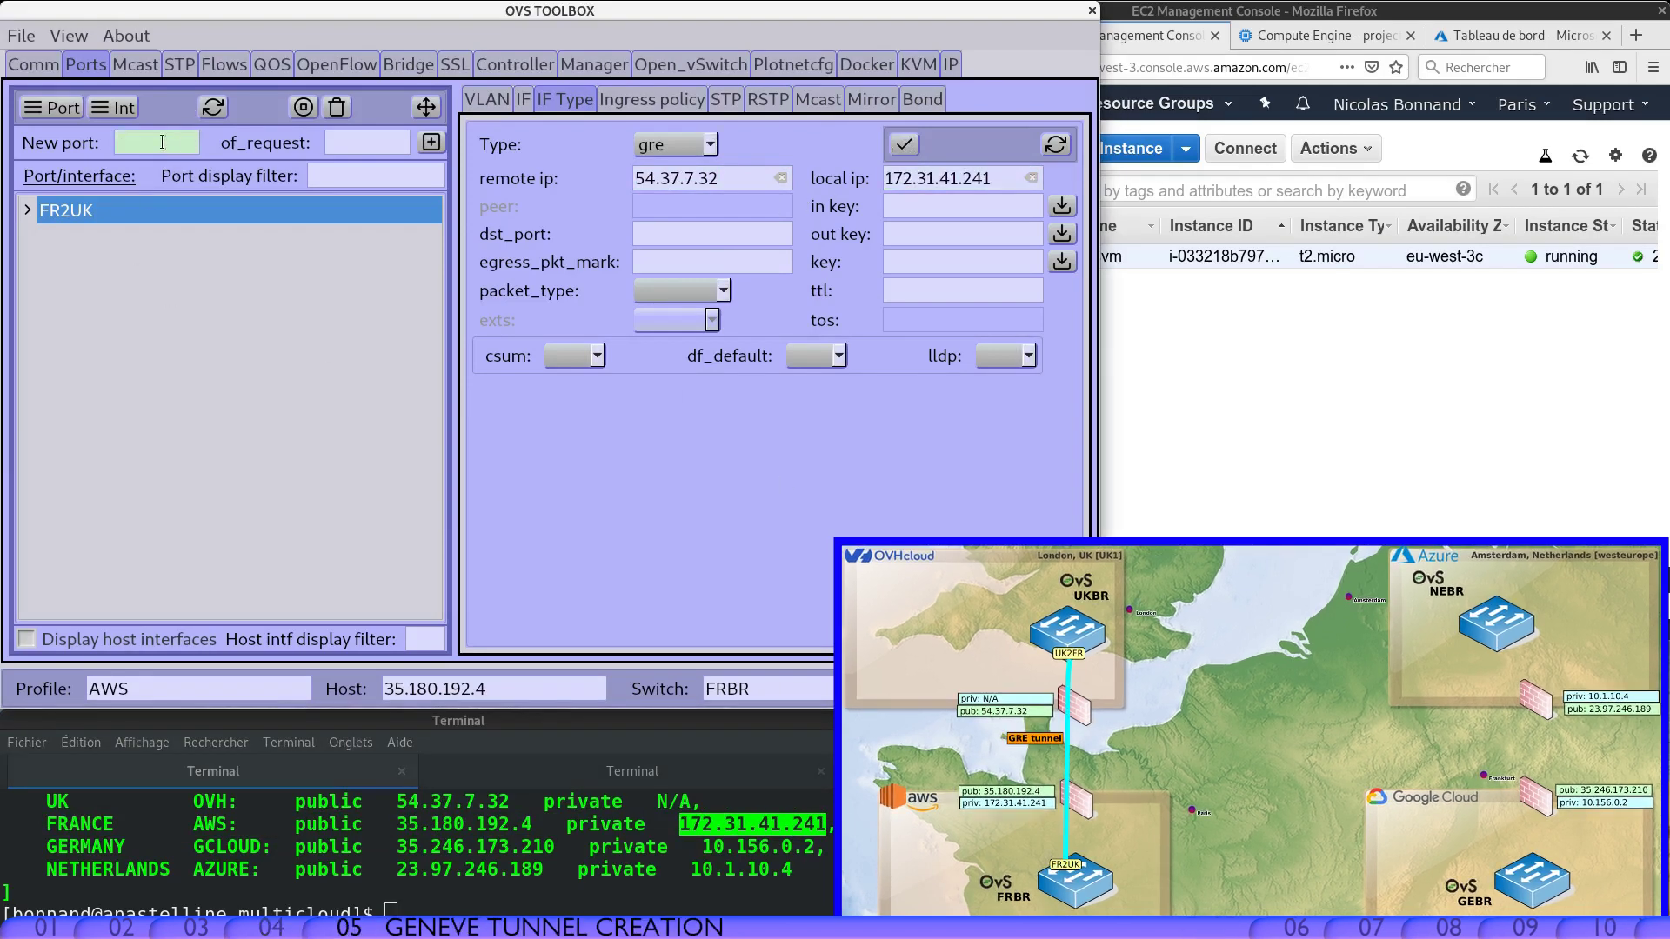
text(FR2GE)
key(Return)
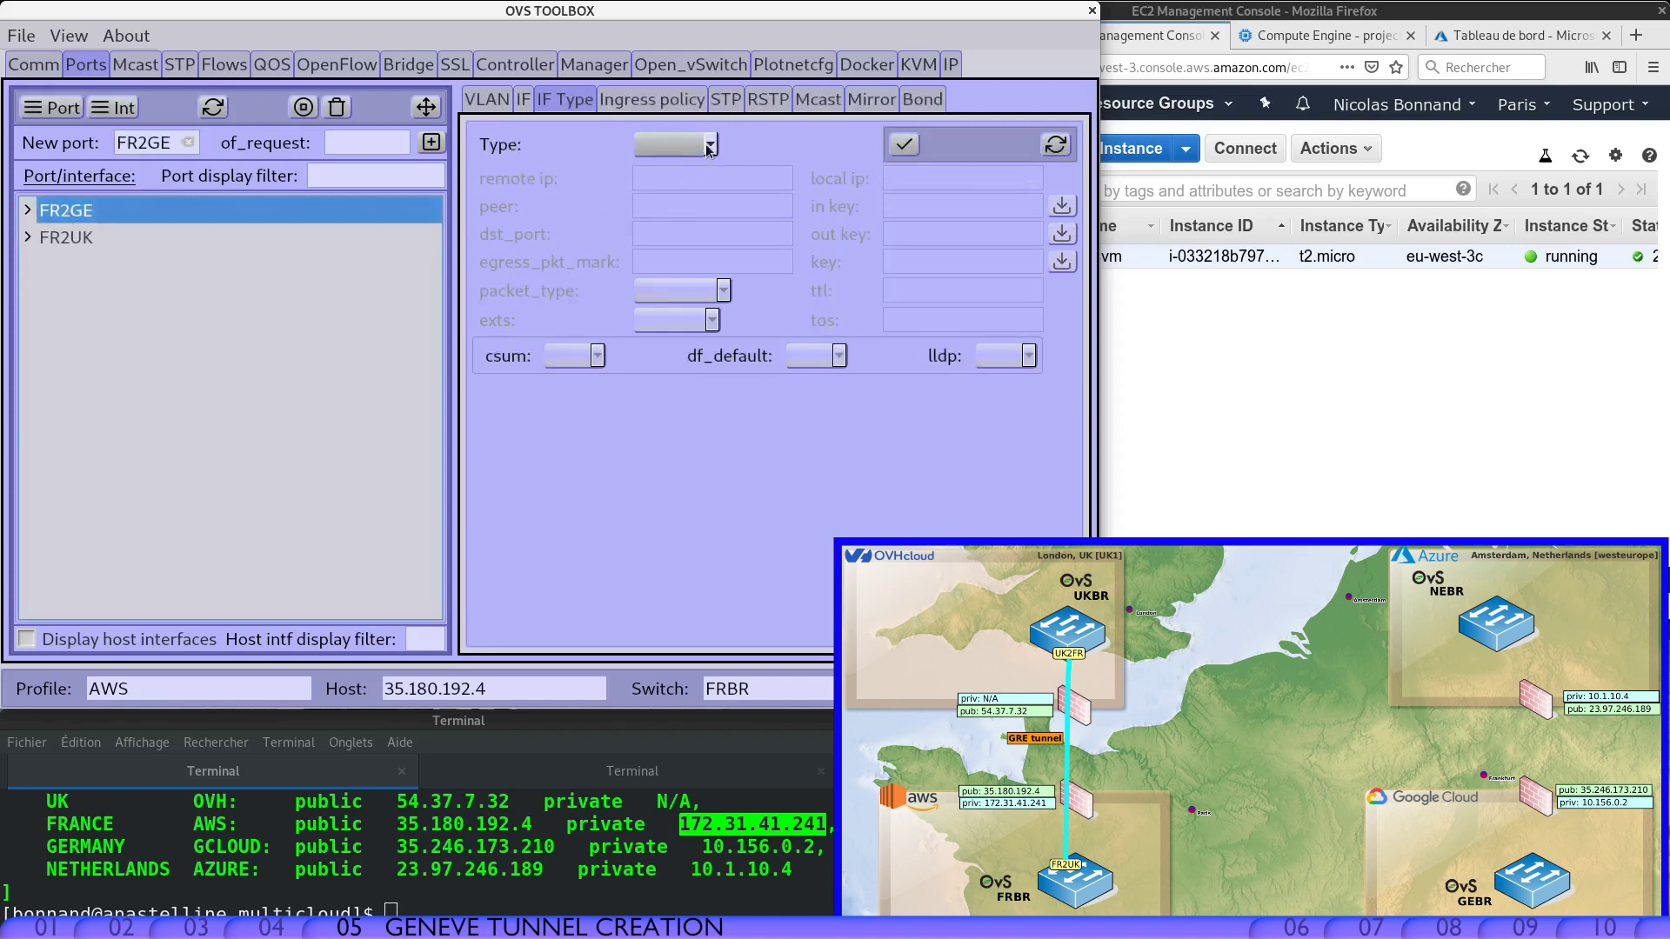
click(675, 145)
click(691, 280)
double_click(476, 846)
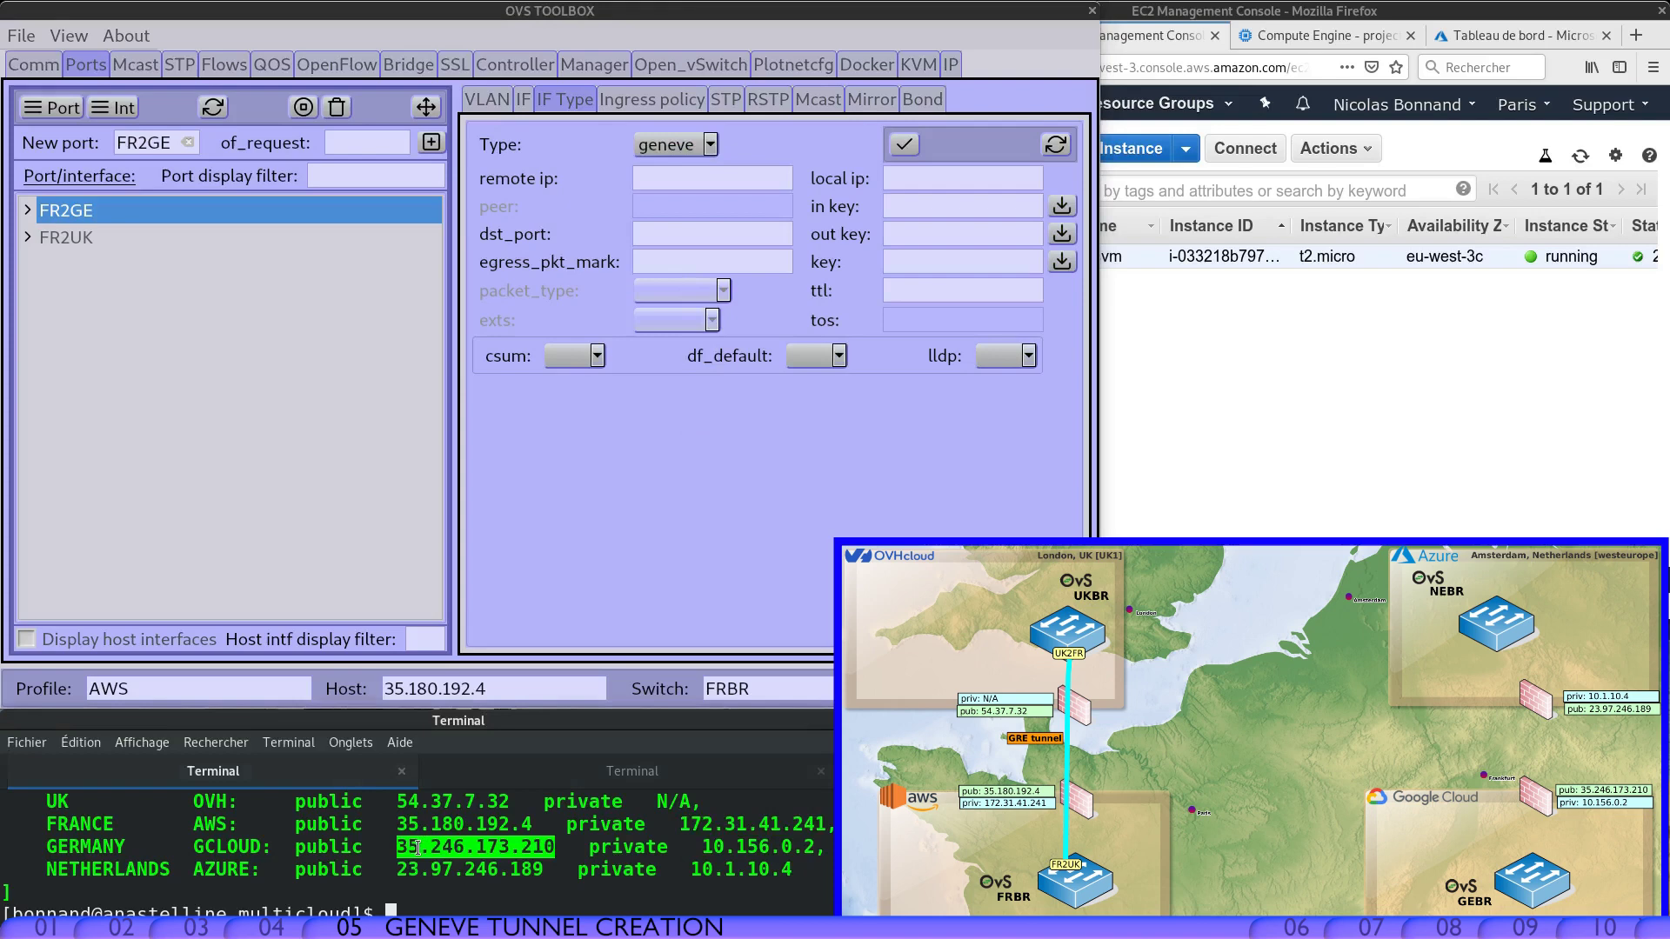
middle_click(712, 178)
double_click(684, 822)
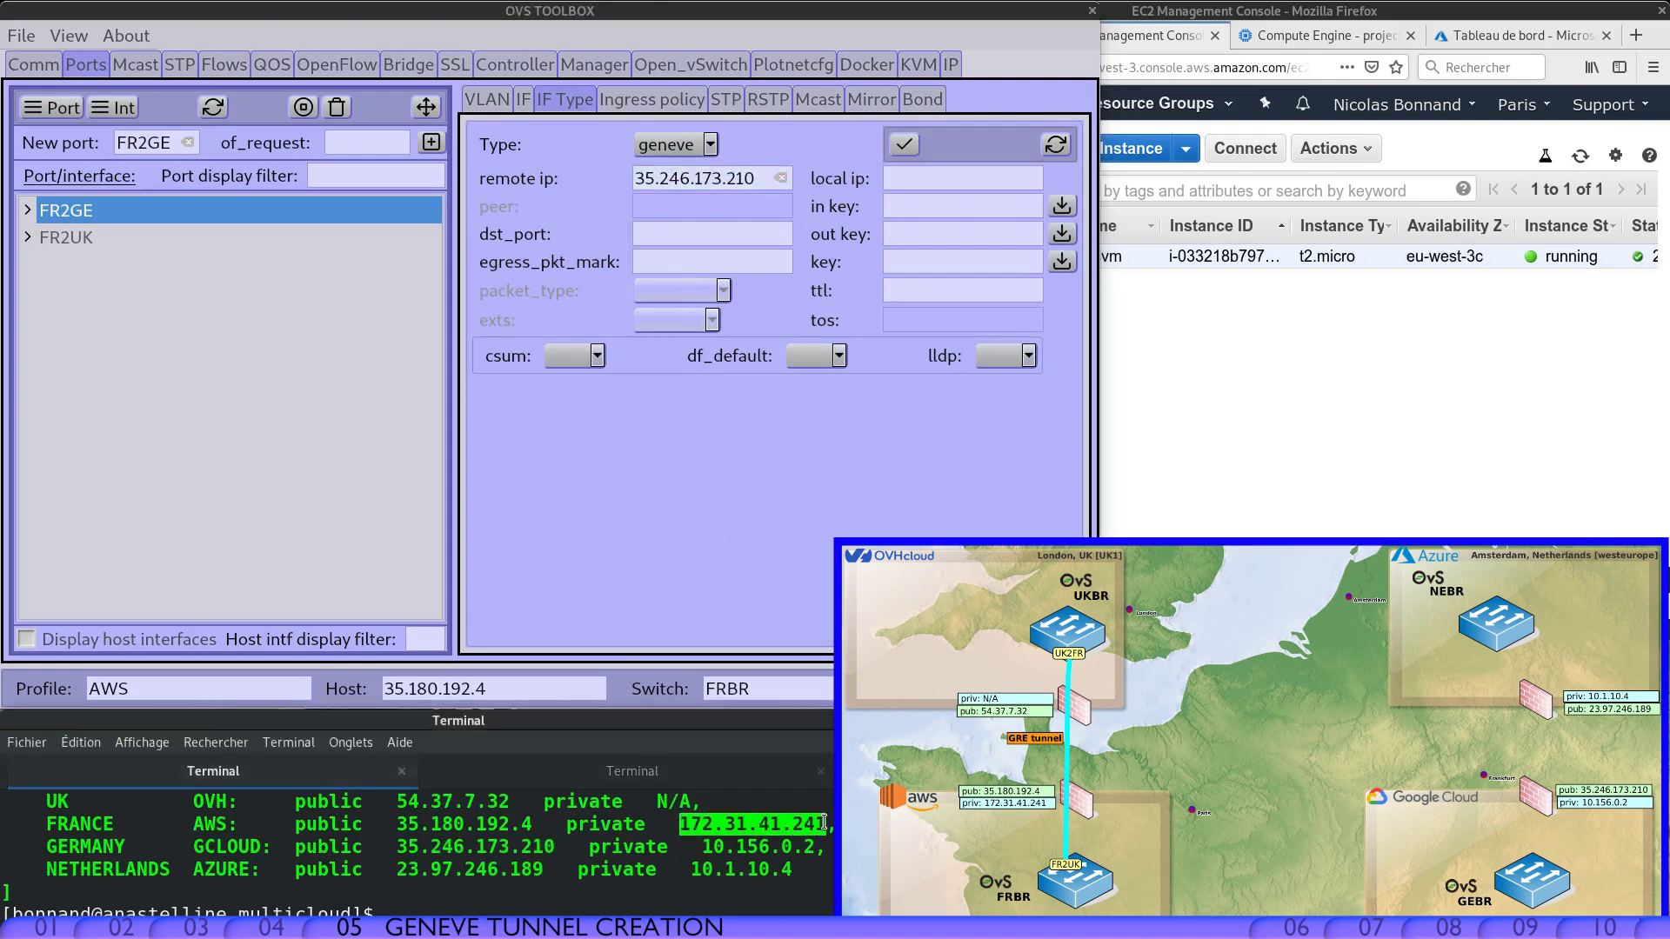
middle_click(900, 179)
click(904, 143)
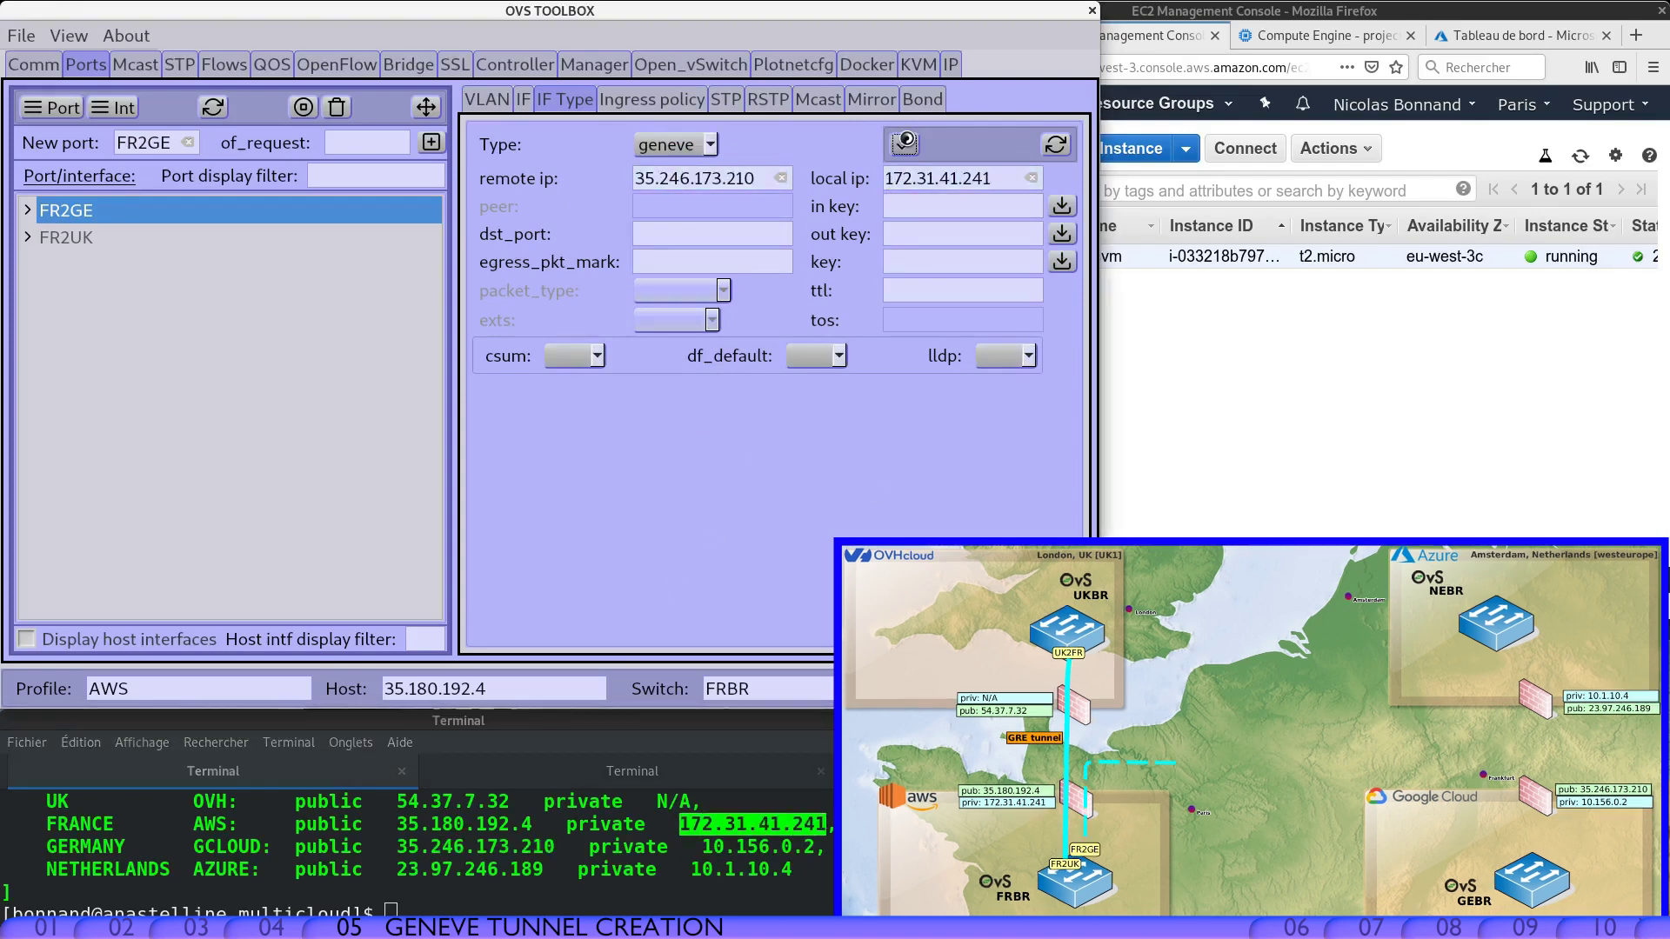
Connect to the GCLOUD switch GEBR and add a new port GE2FR
click(33, 64)
click(61, 224)
click(87, 65)
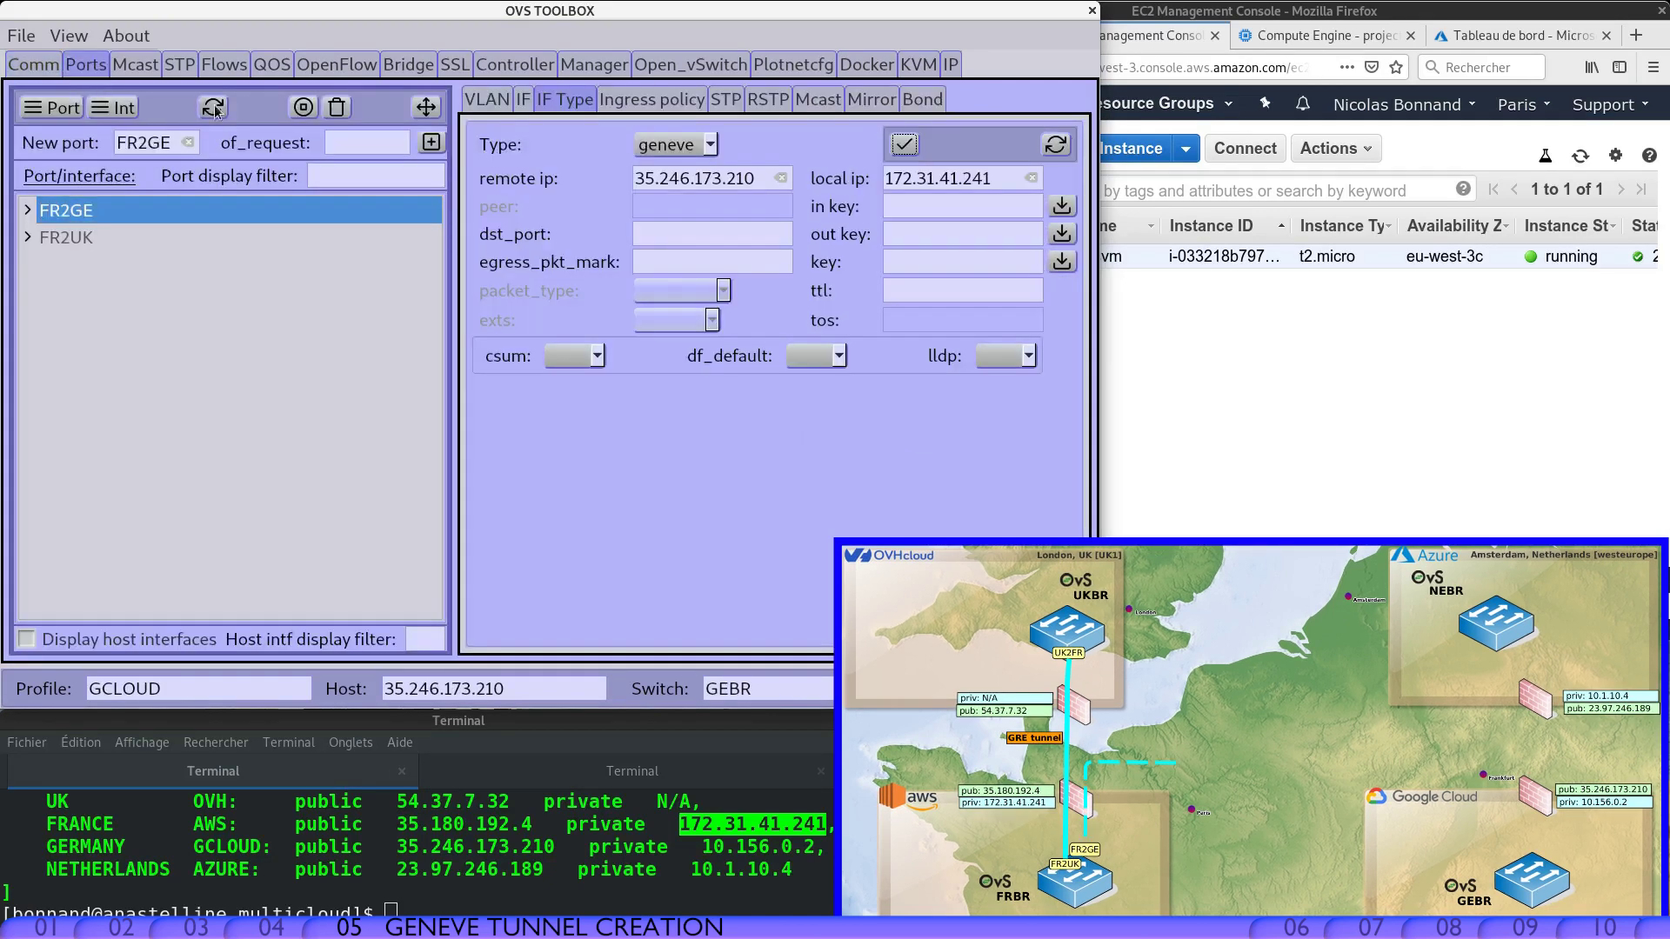
click(213, 107)
click(154, 144)
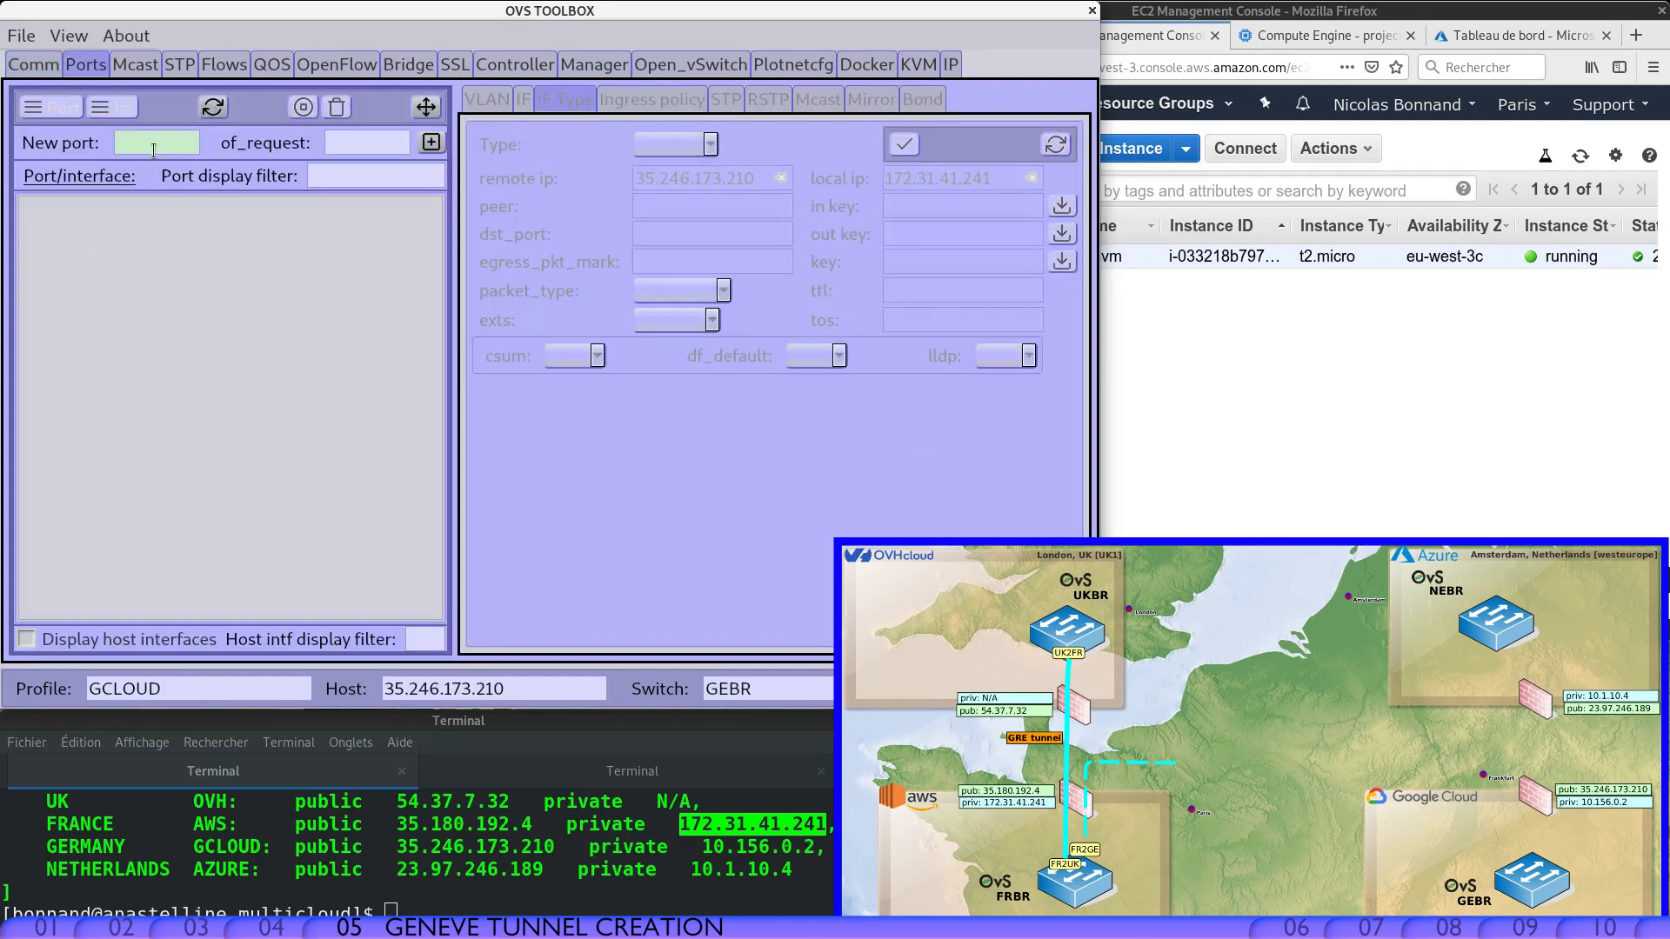
text(GE2FR)
key(Return)
click(58, 219)
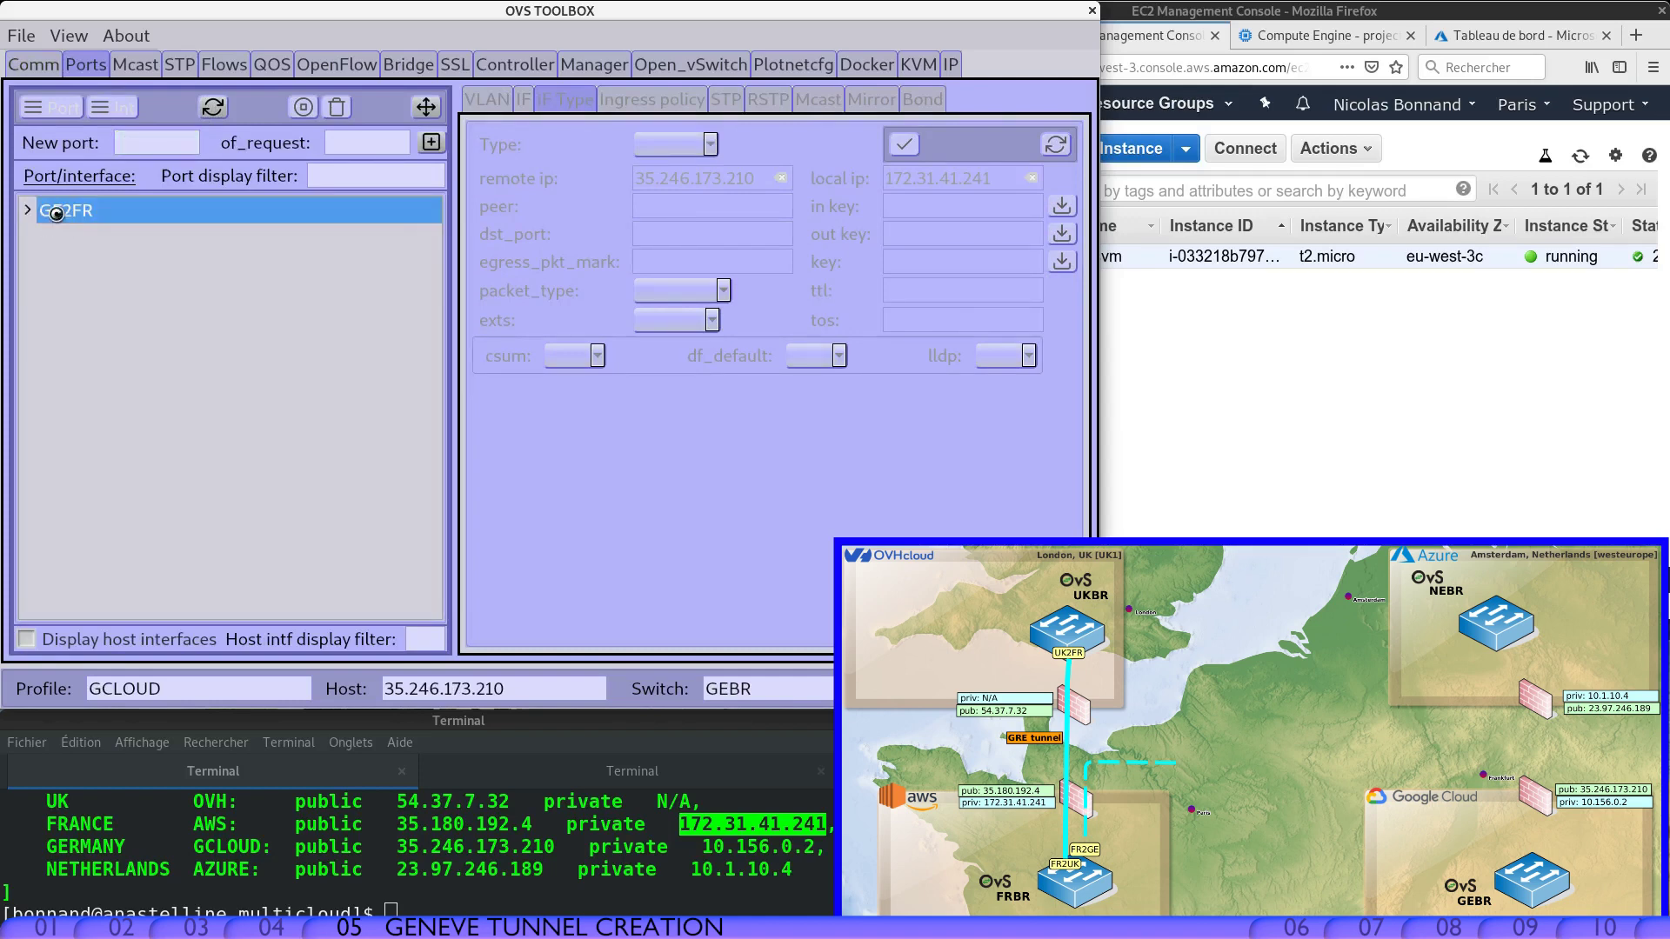
Make GE2FR a geneve interface with remote 35.180.192.4 and local 10.156.0.2
click(675, 145)
click(659, 283)
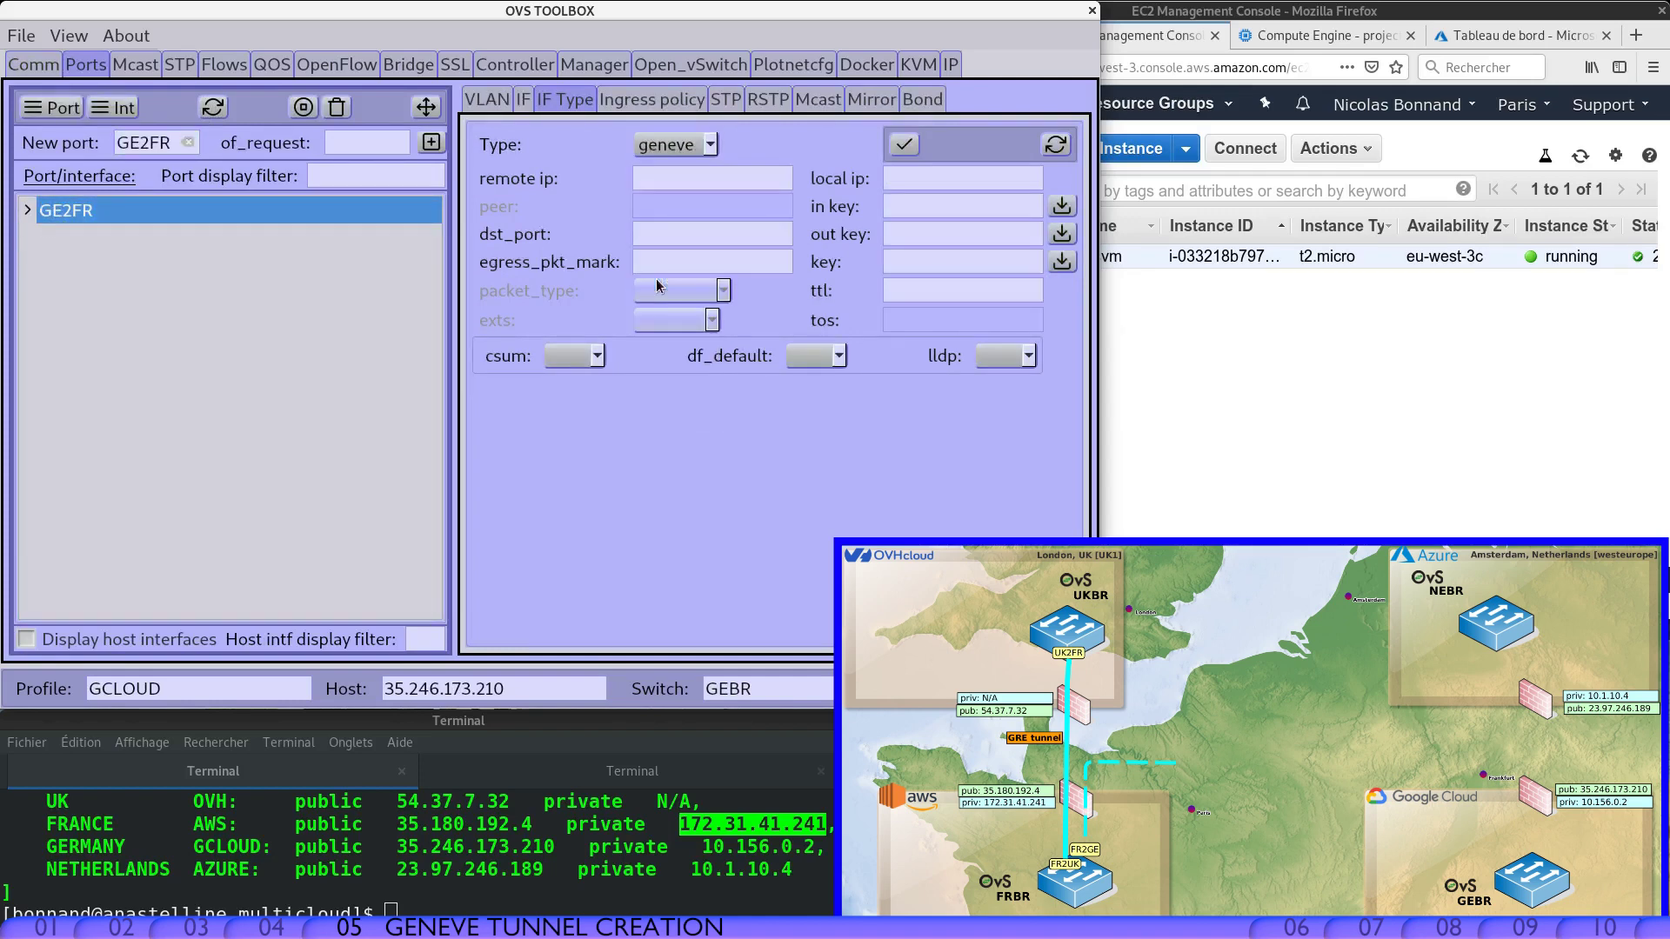
double_click(446, 822)
click(697, 179)
middle_click(697, 178)
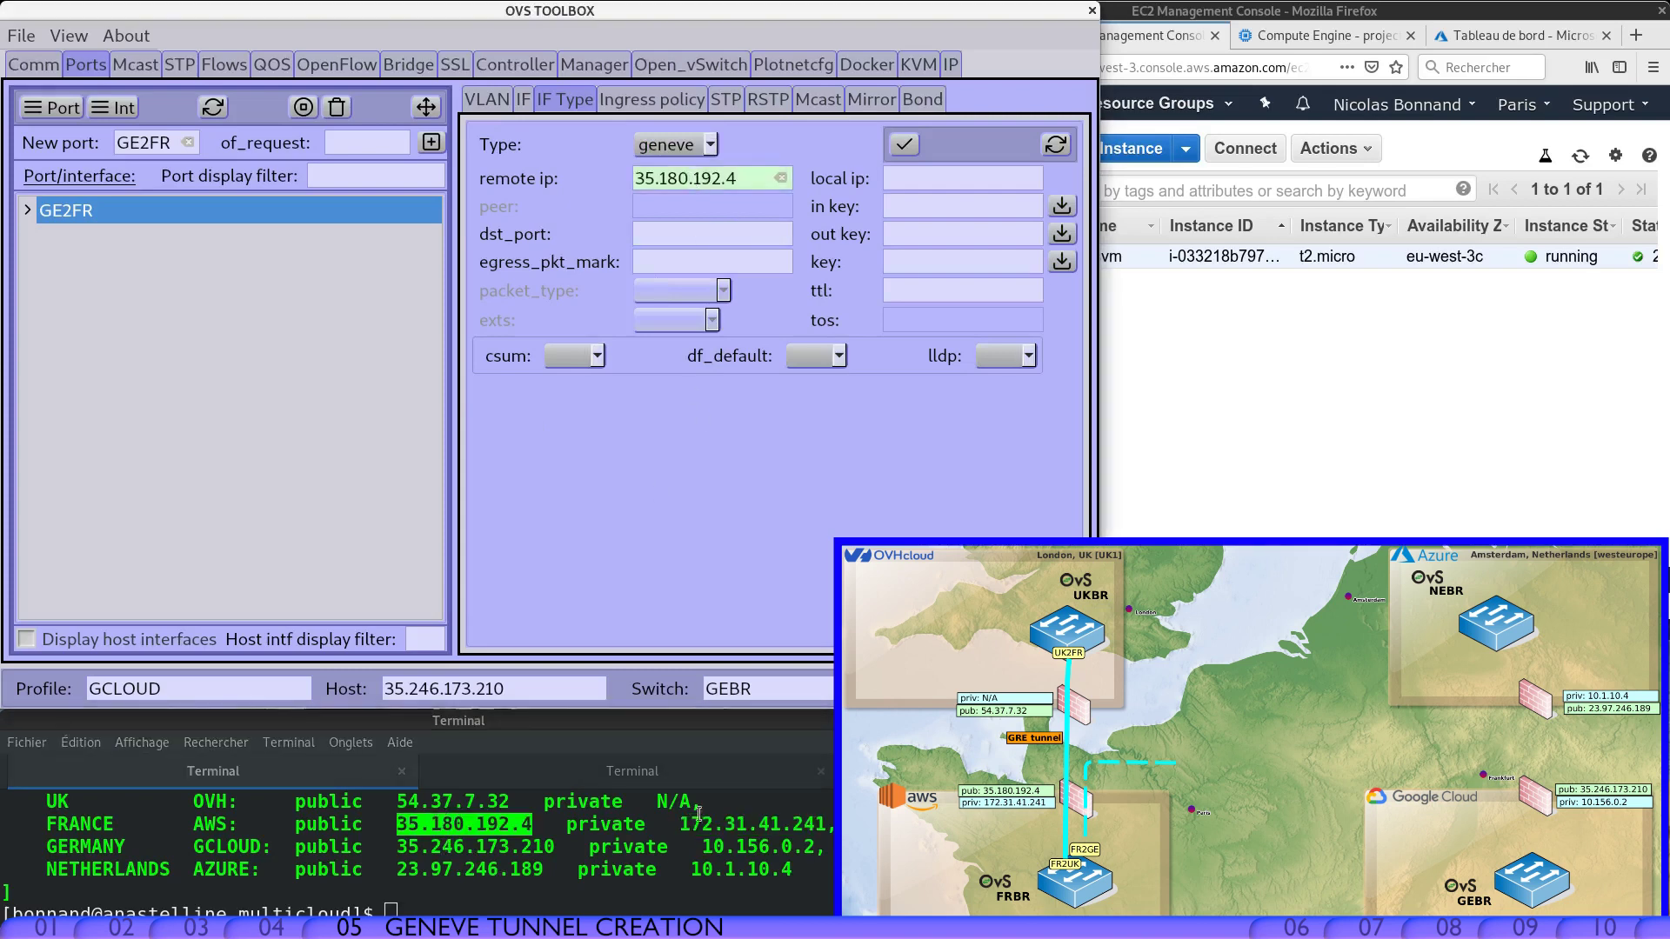
double_click(726, 846)
click(957, 179)
middle_click(957, 179)
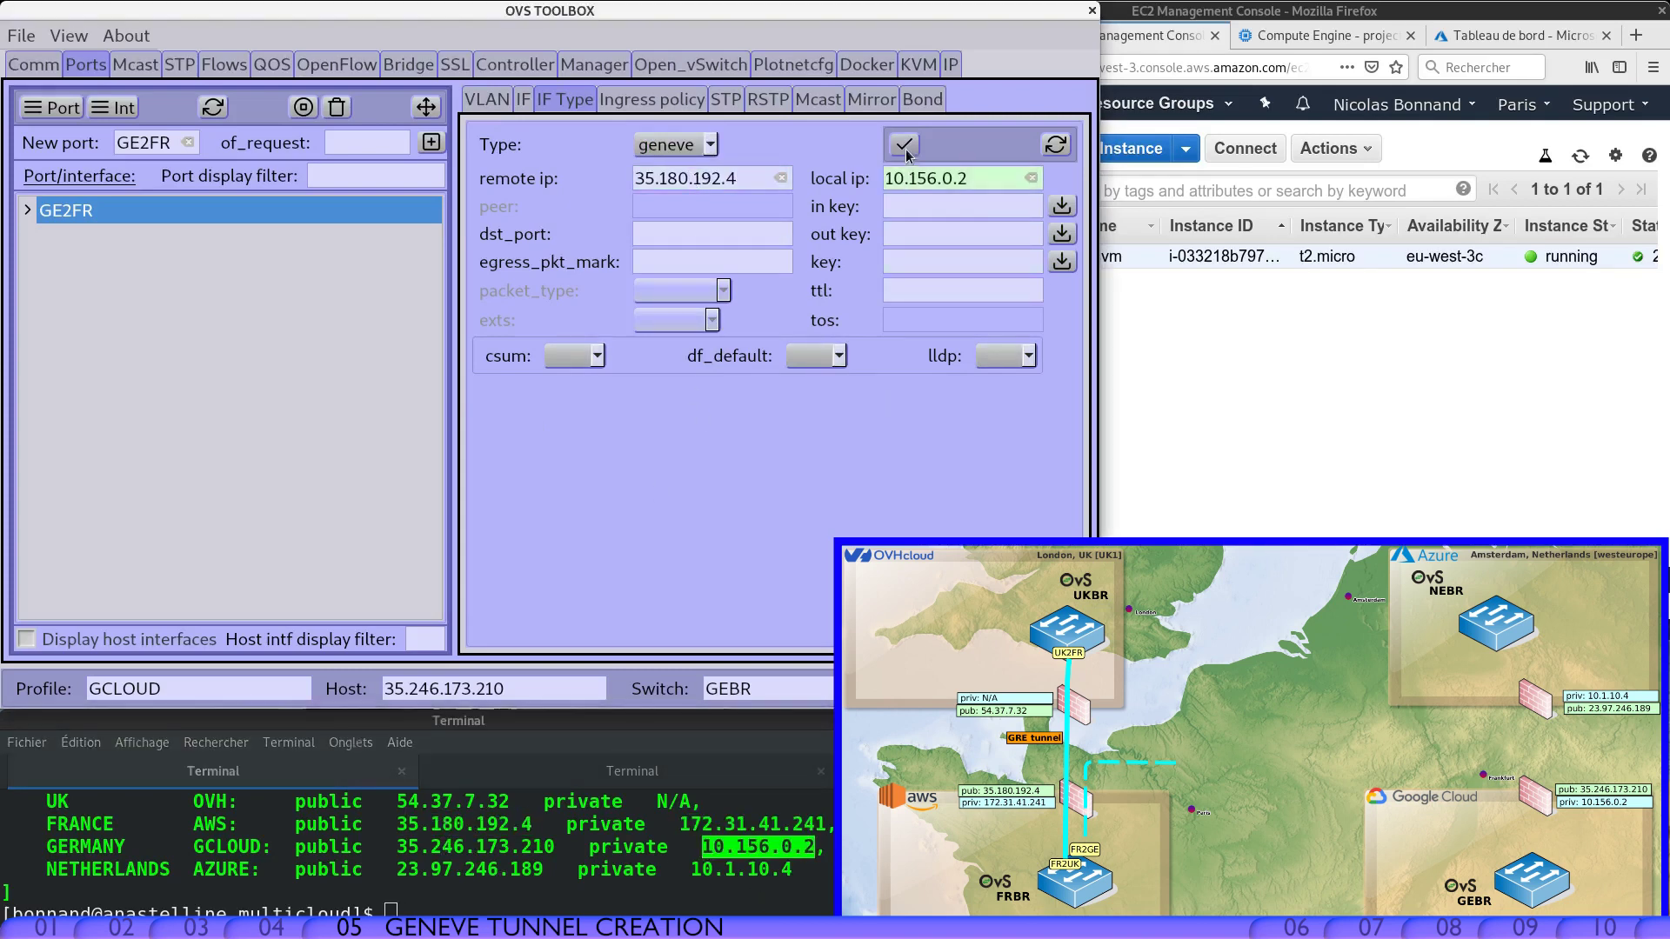
click(905, 144)
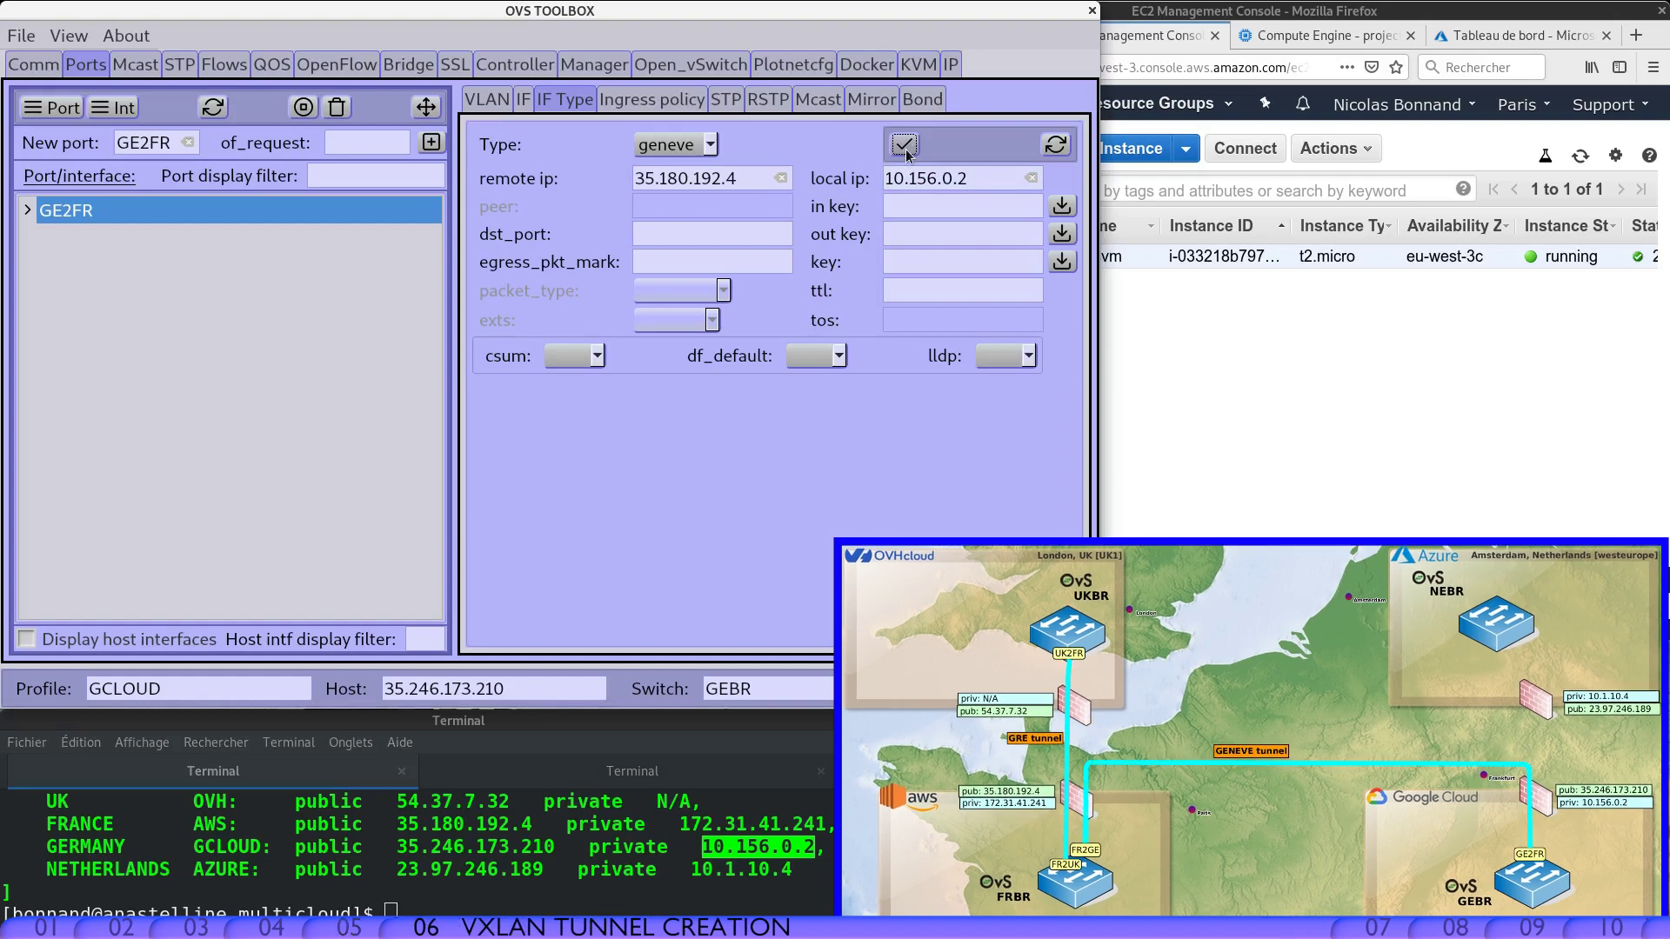
Create port GE2NE on the GCLOUD switch GEBR
double_click(148, 141)
text(G)
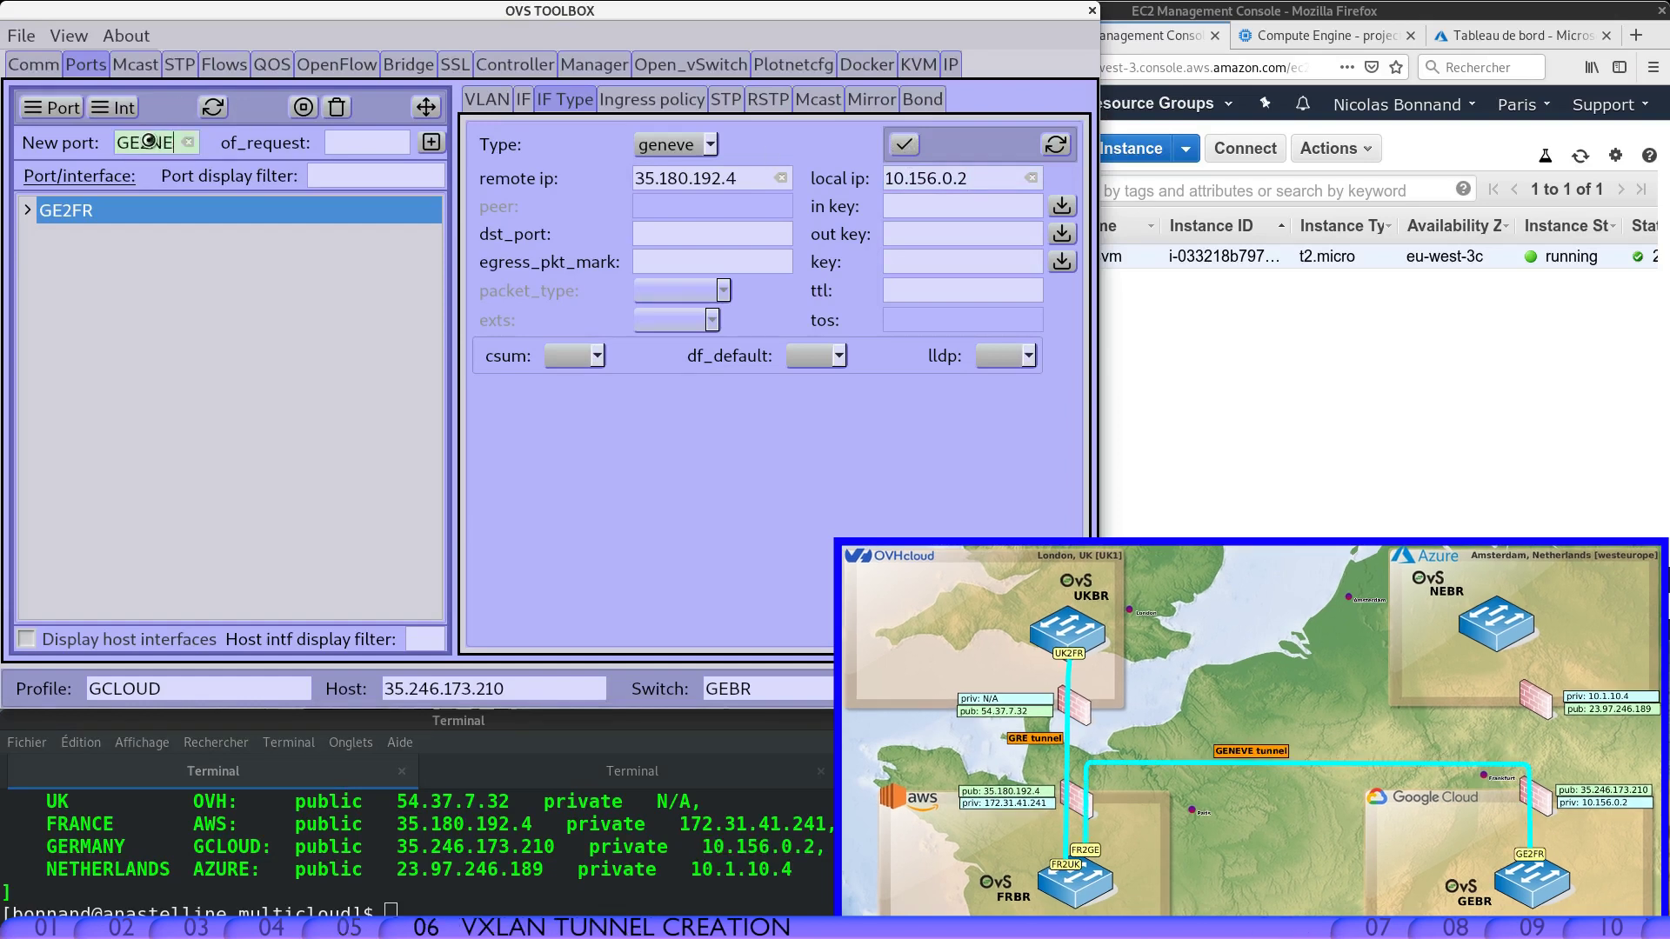
key(Return)
click(69, 236)
Make GE2NE a vxlan interface with remote 23.97.246.189 and local 10.156.0.2
click(670, 144)
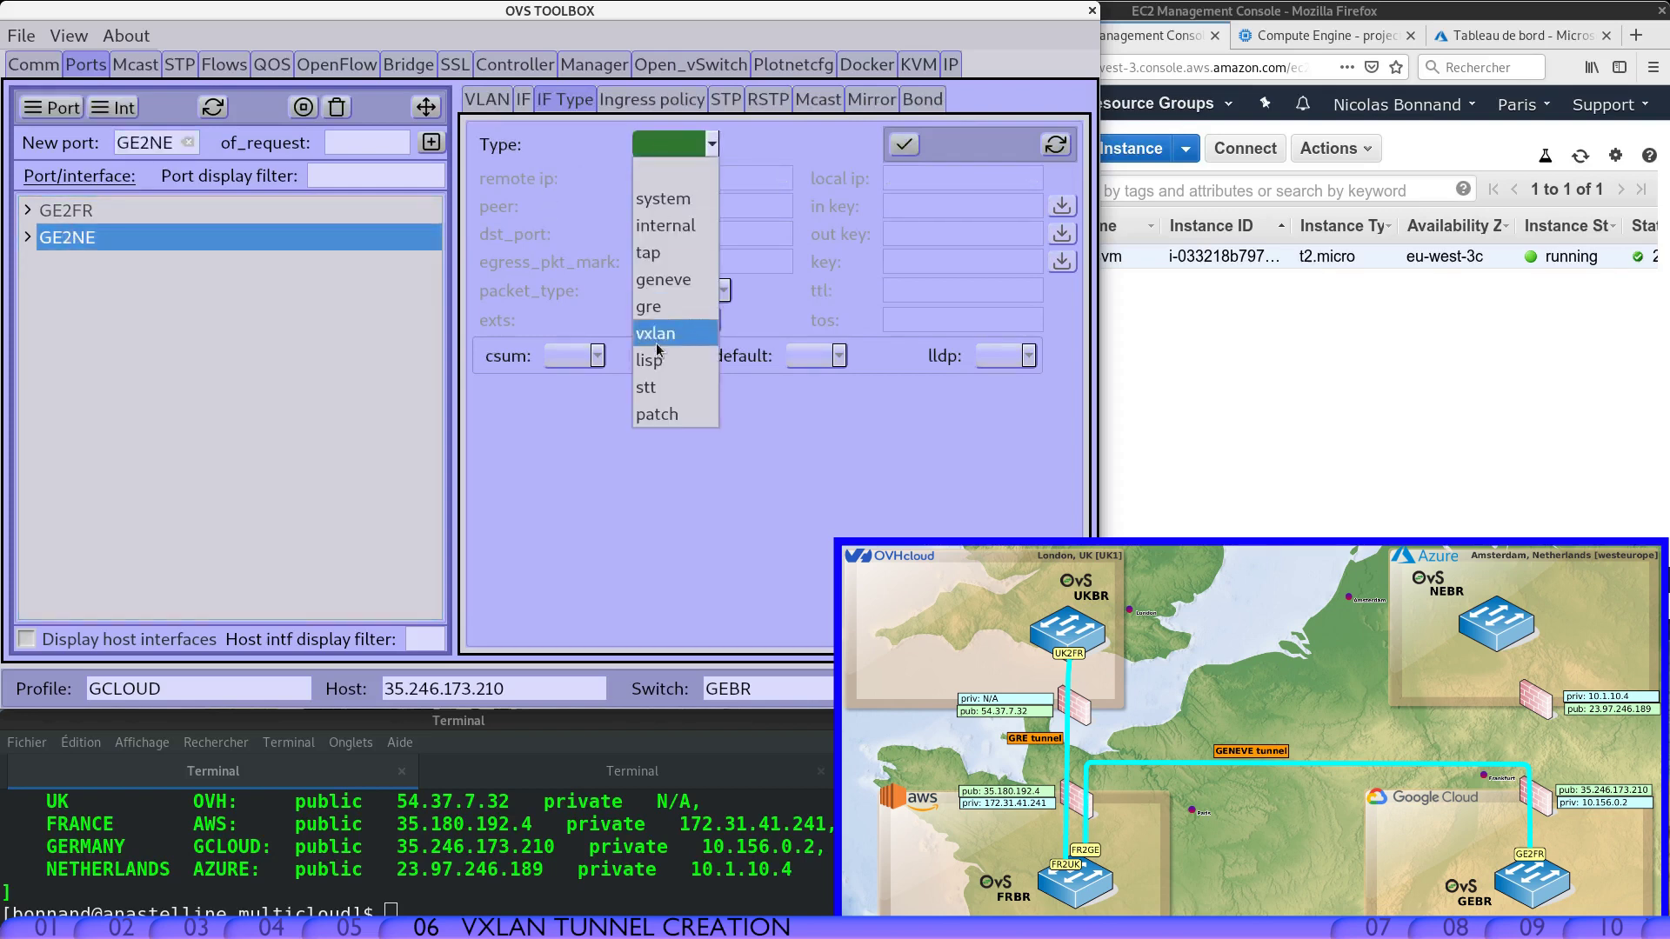
click(657, 336)
double_click(469, 869)
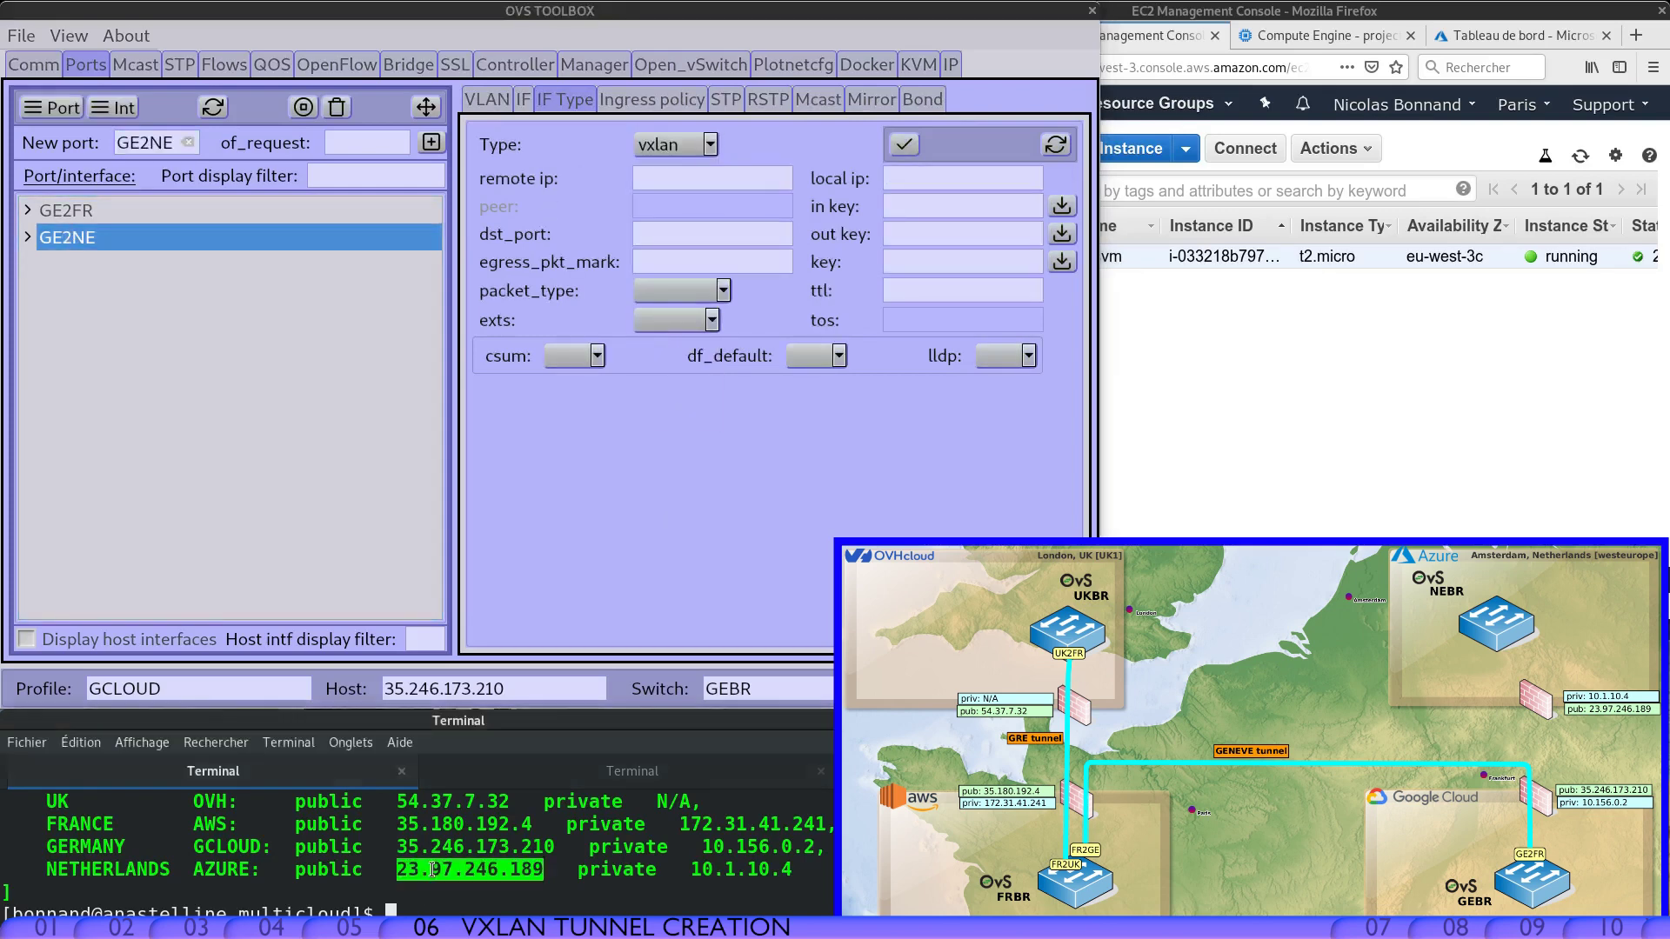
click(711, 178)
middle_click(712, 179)
double_click(733, 848)
click(914, 180)
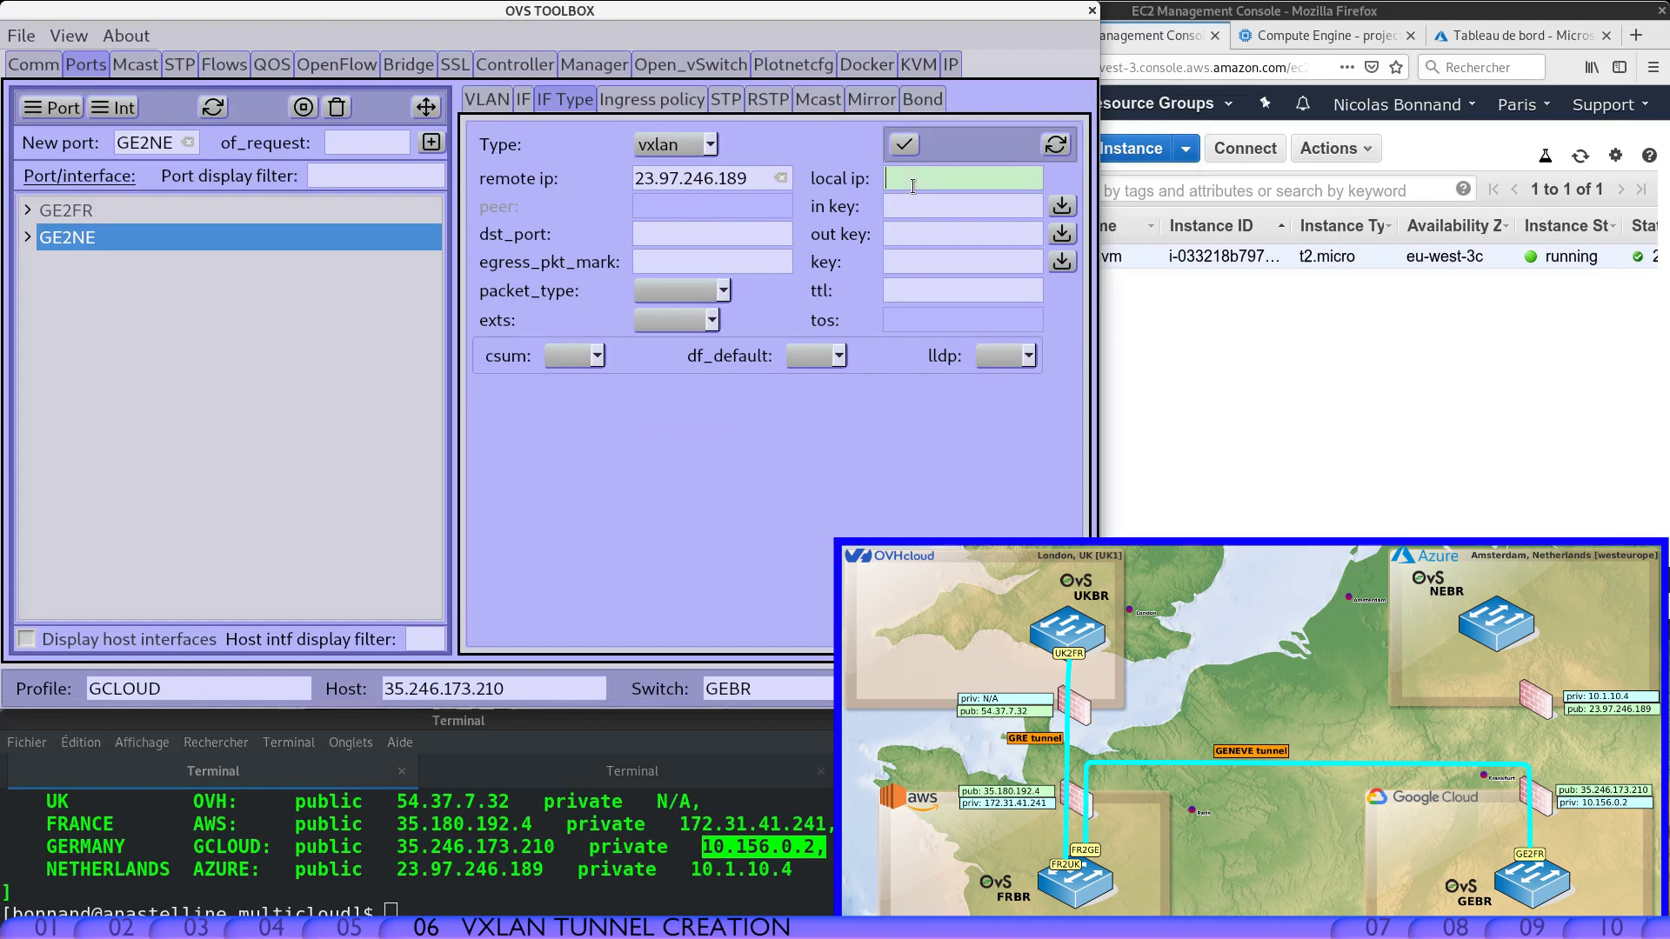
middle_click(913, 180)
click(901, 150)
Connect to the AZURE switch NEBR and add a new port NE2GE
click(21, 68)
click(52, 254)
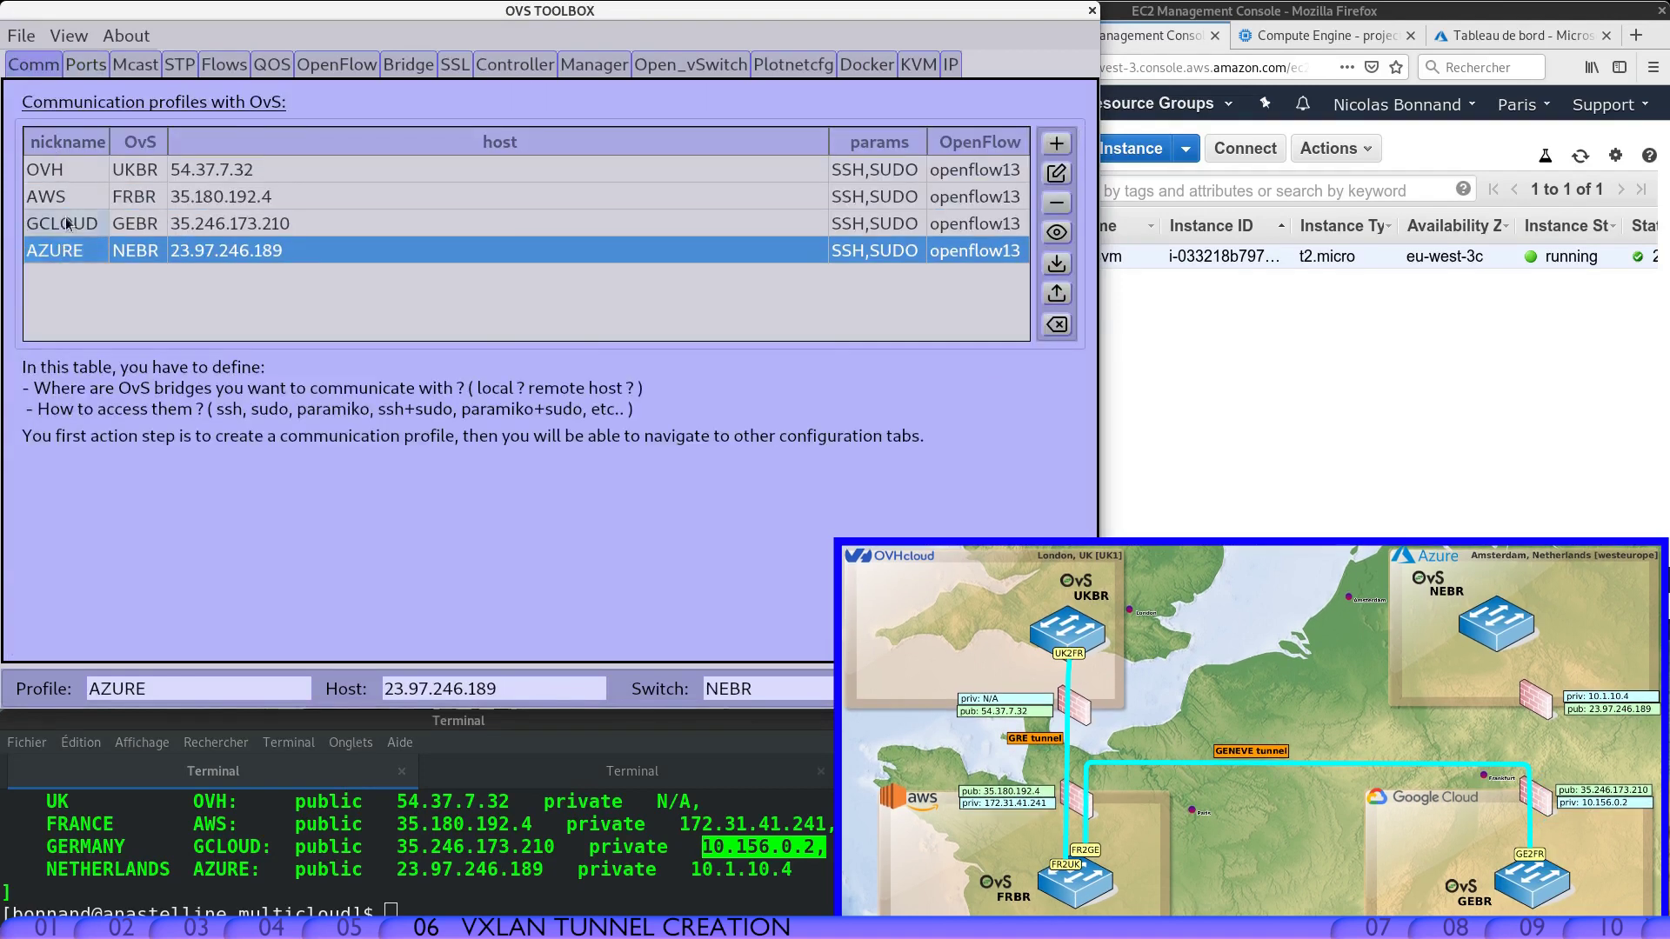
click(86, 64)
click(213, 106)
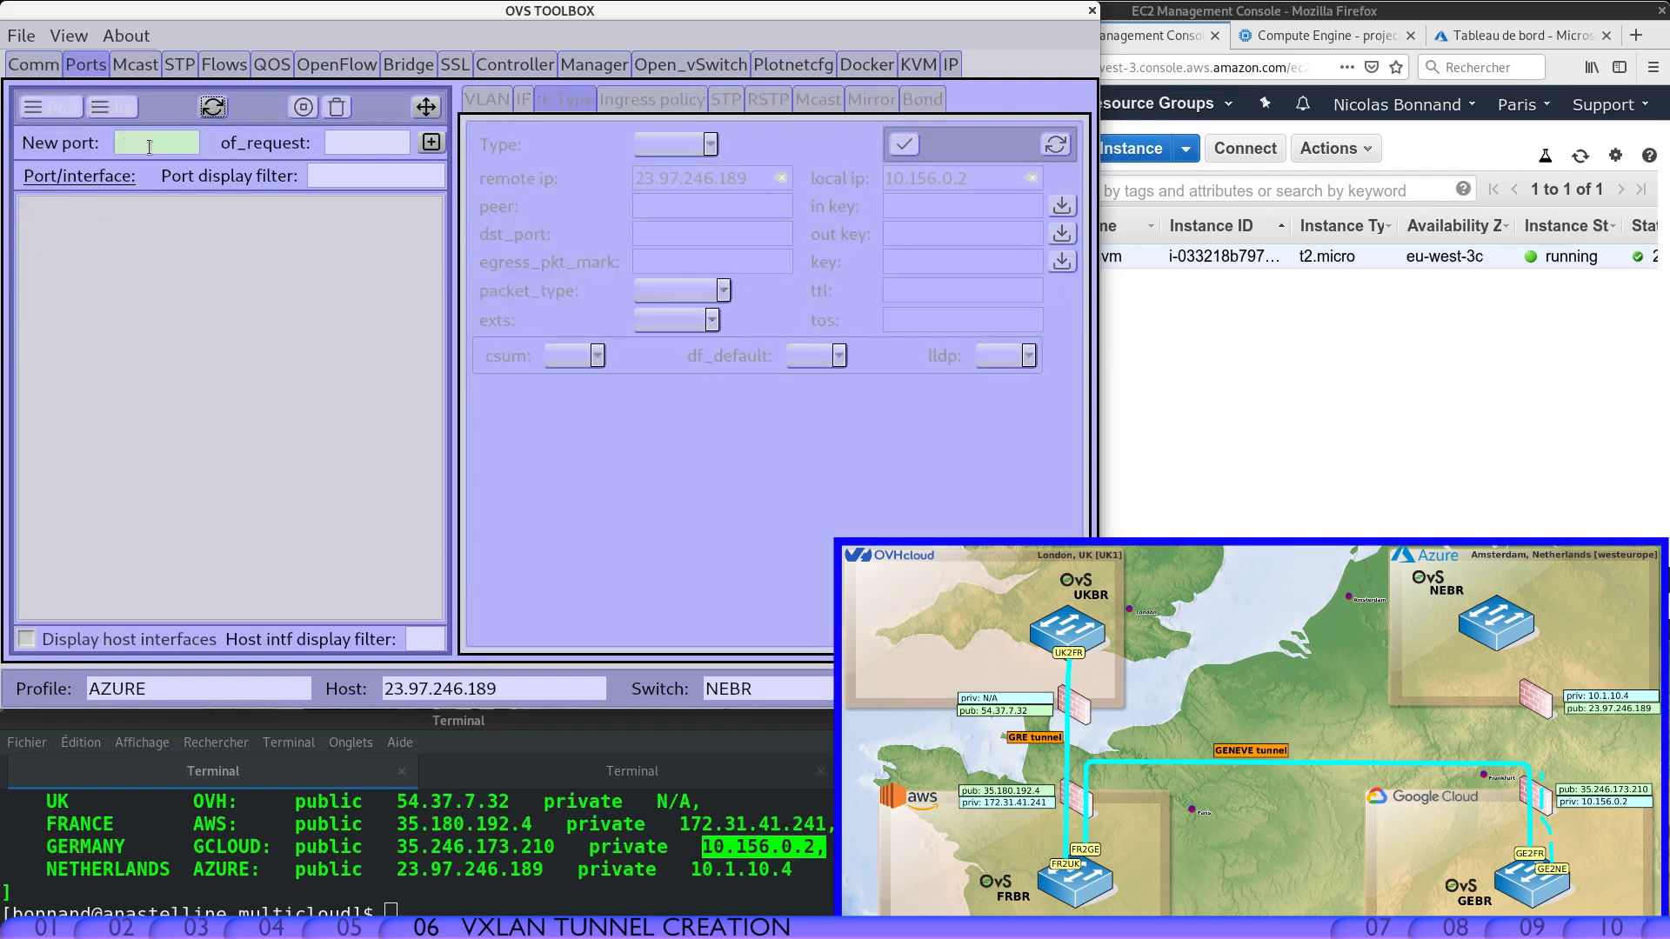
text(2GE)
key(Return)
click(69, 211)
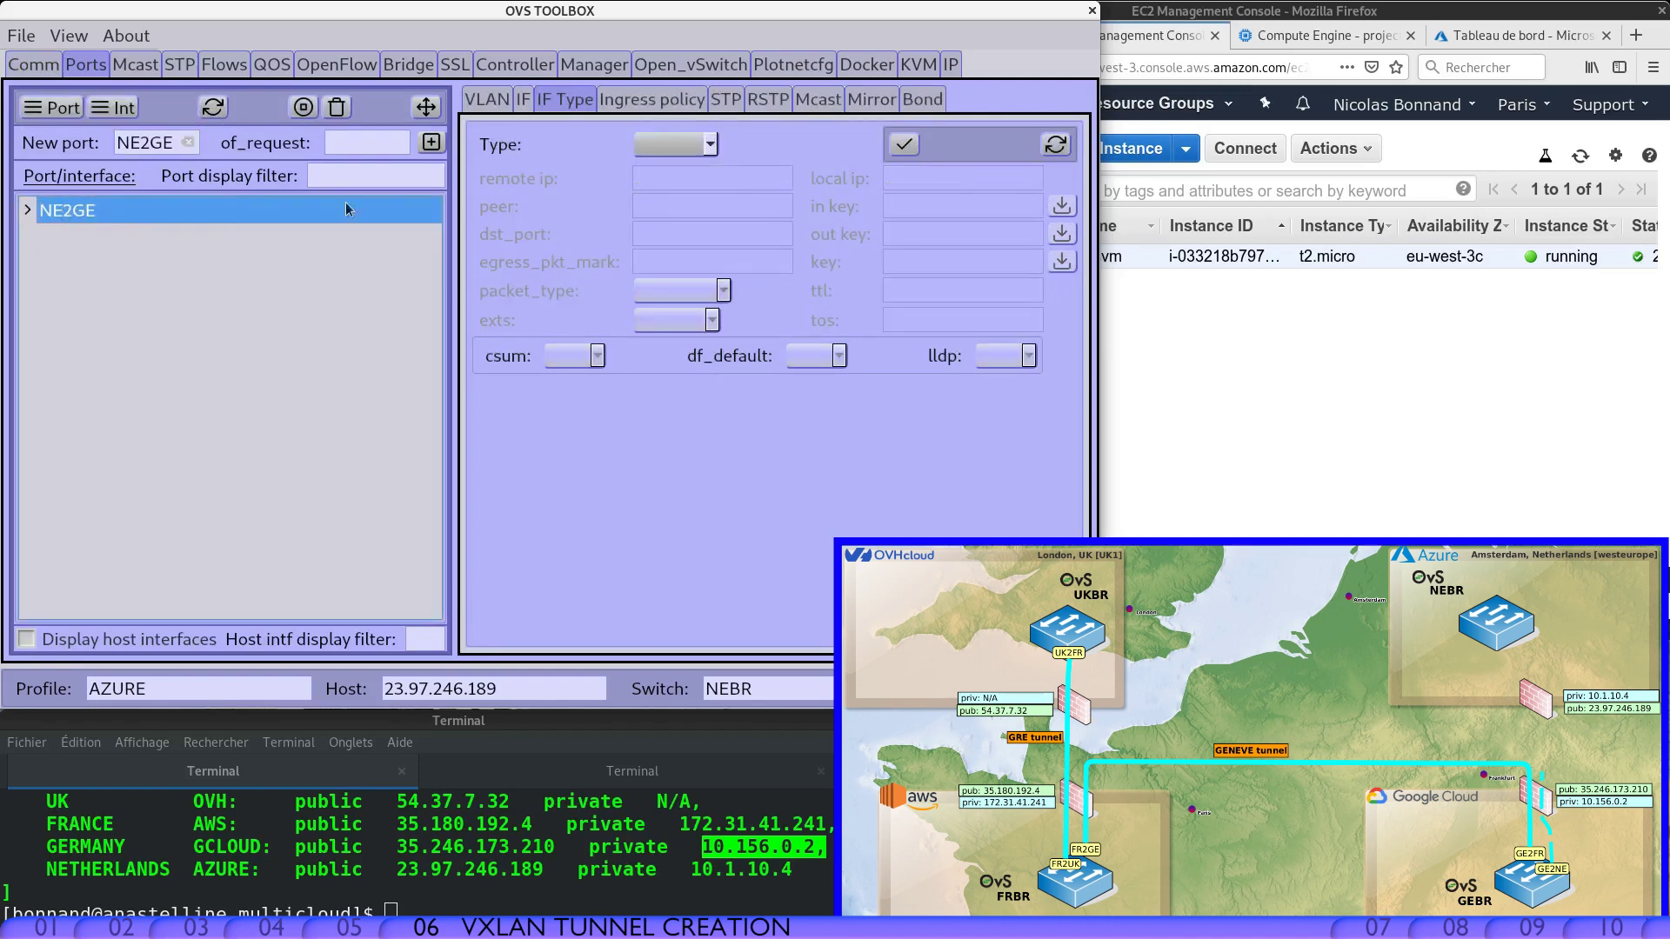
Make NE2GE a vxlan interface with remote 35.246.173.210 and local 10.1.10.4
click(661, 144)
click(655, 333)
double_click(455, 846)
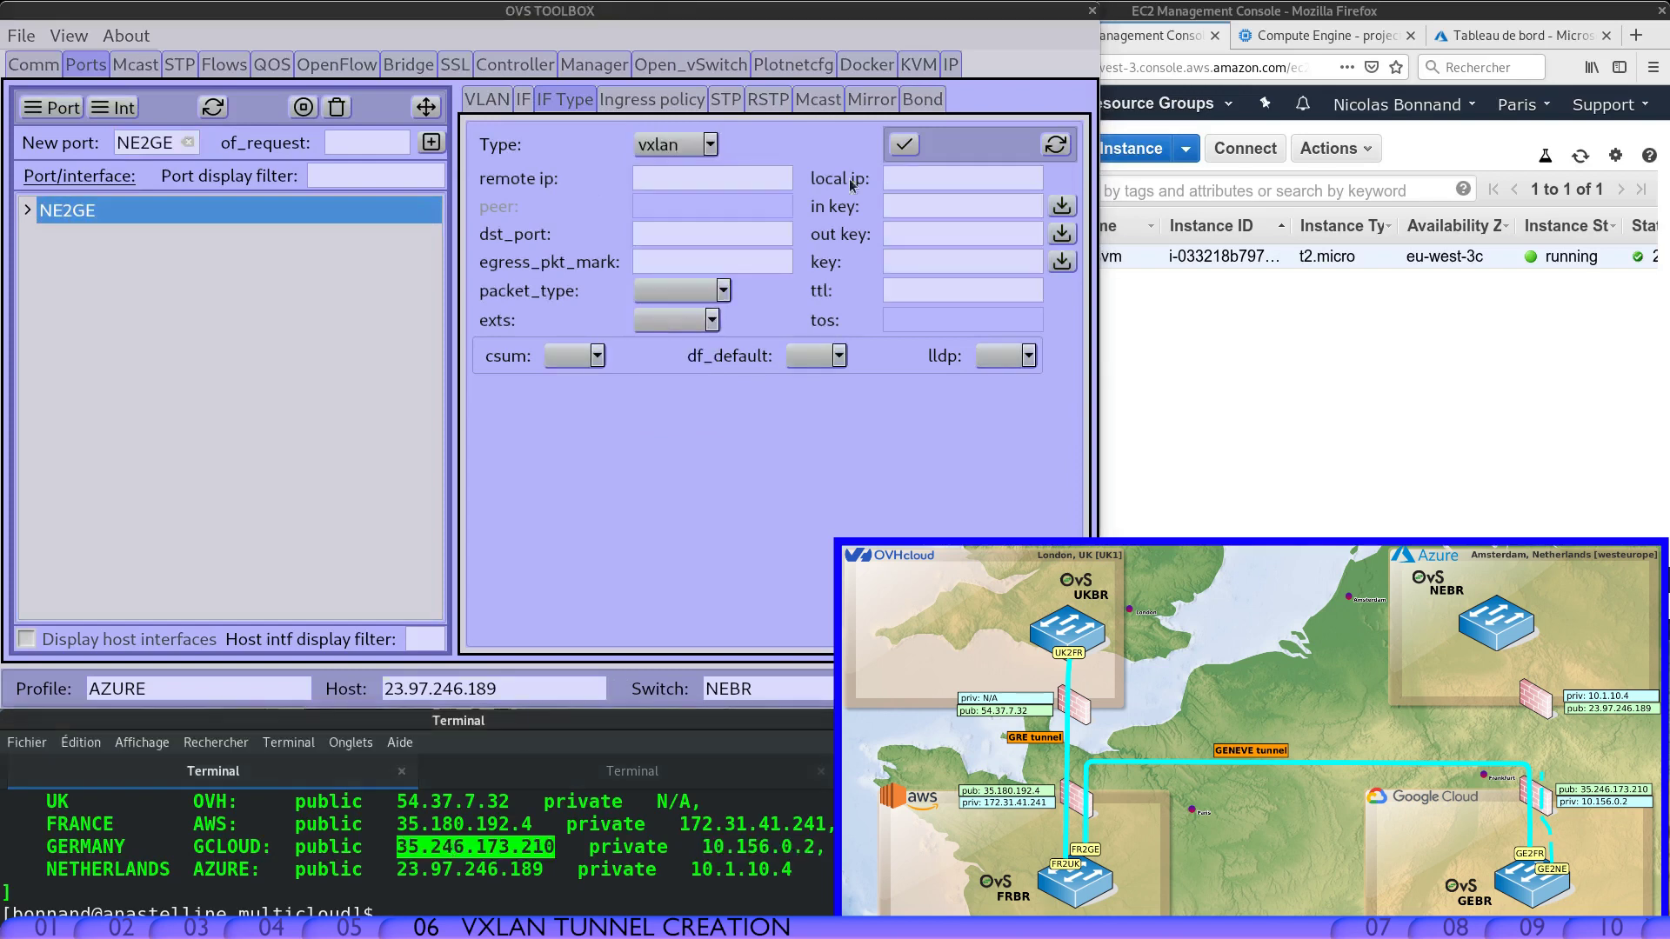
click(704, 178)
middle_click(704, 178)
double_click(741, 869)
click(957, 178)
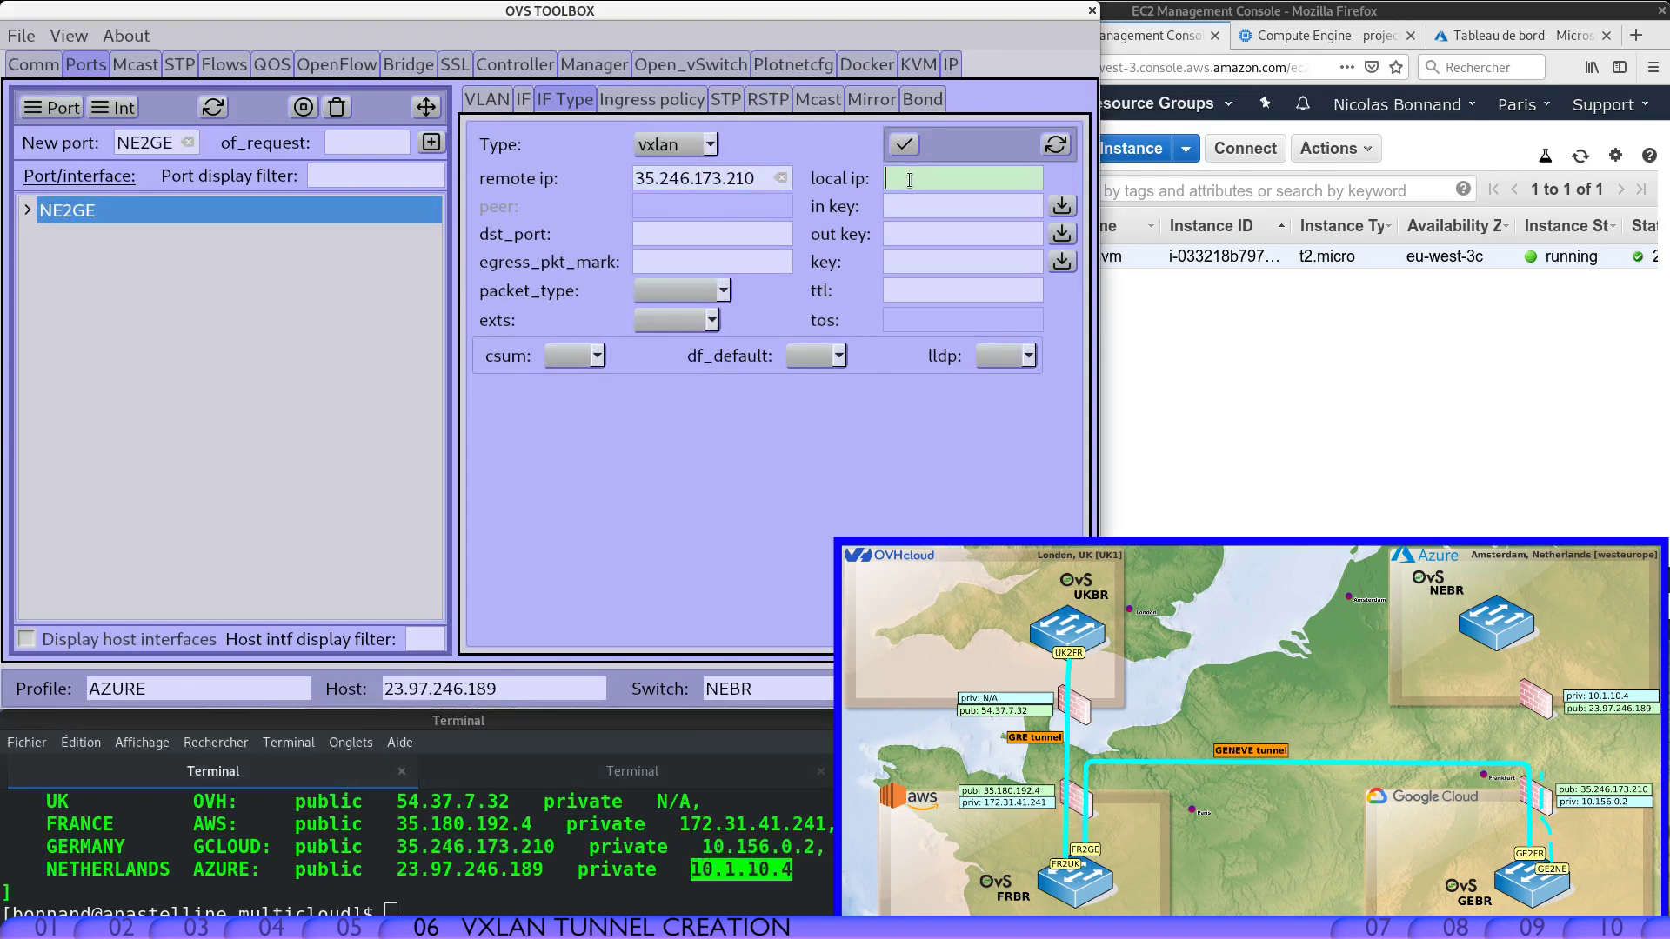
middle_click(957, 179)
click(906, 145)
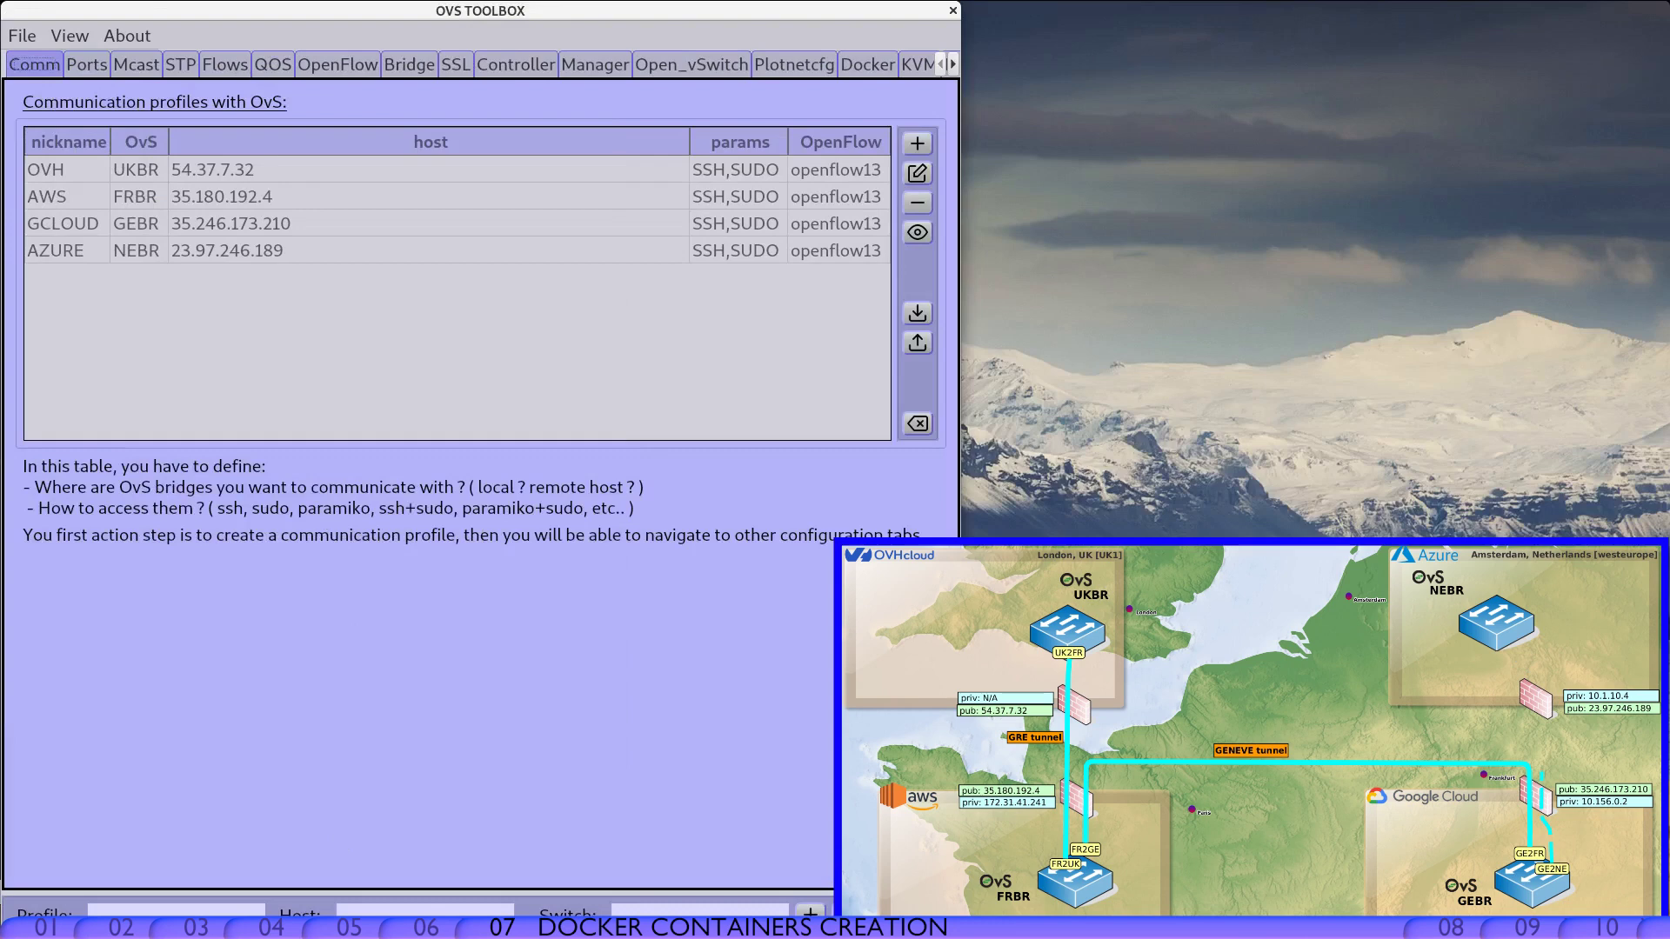
Connect to the OVH switch UKBR and import the alpine01 demo Dockerfile for building
click(177, 173)
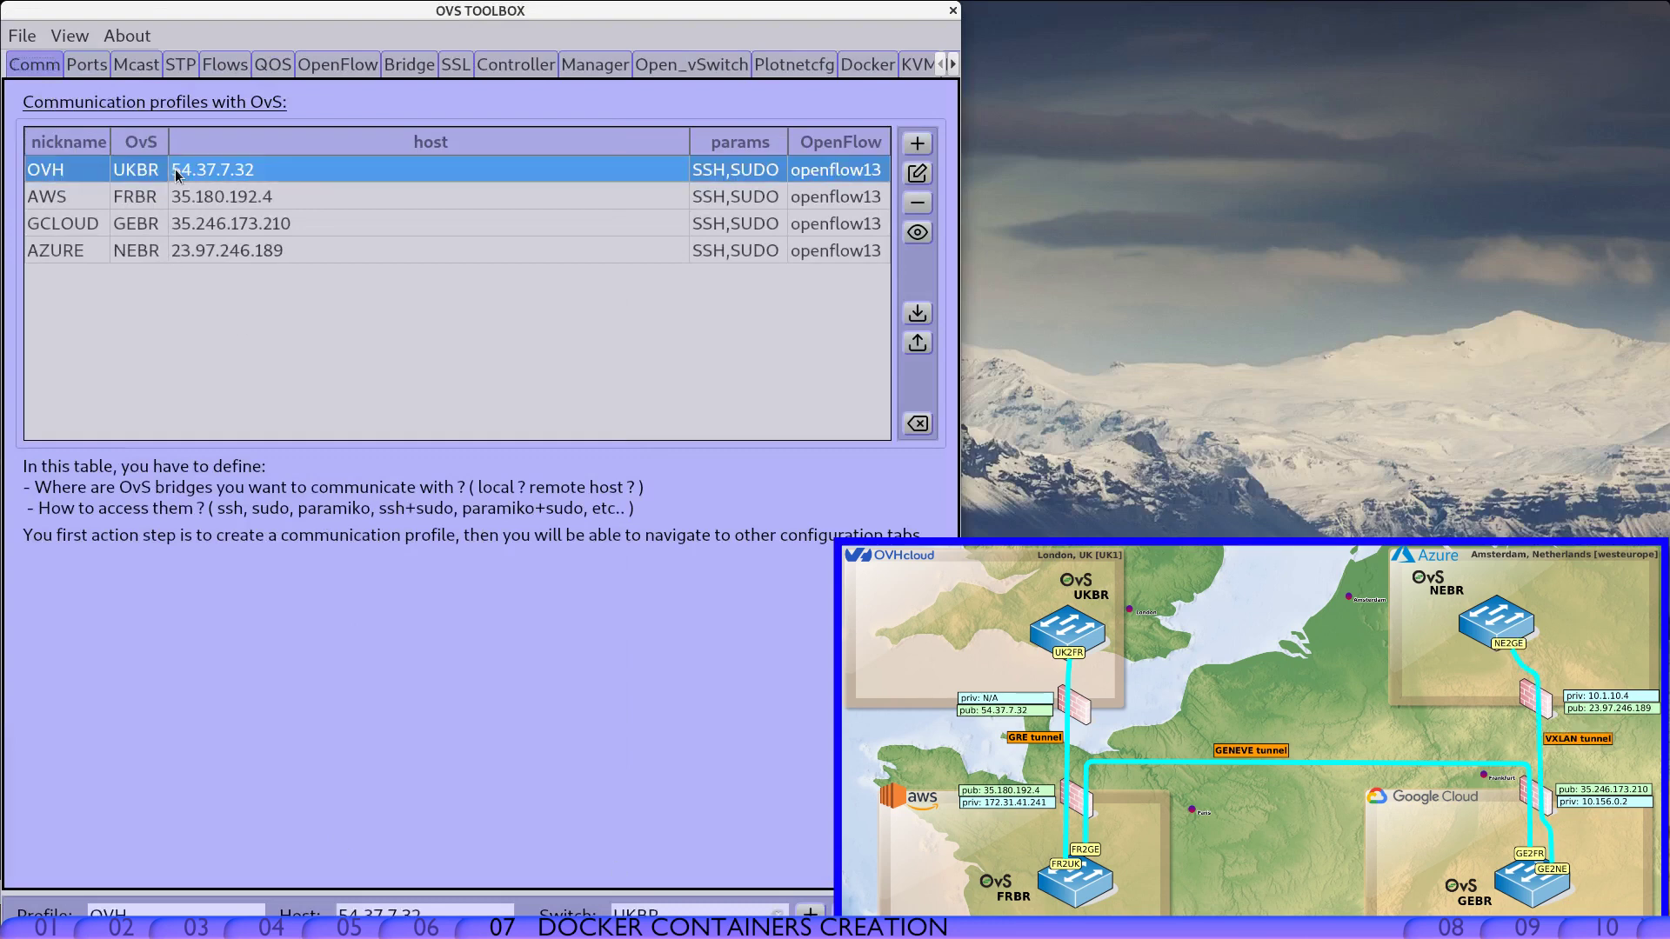
click(878, 63)
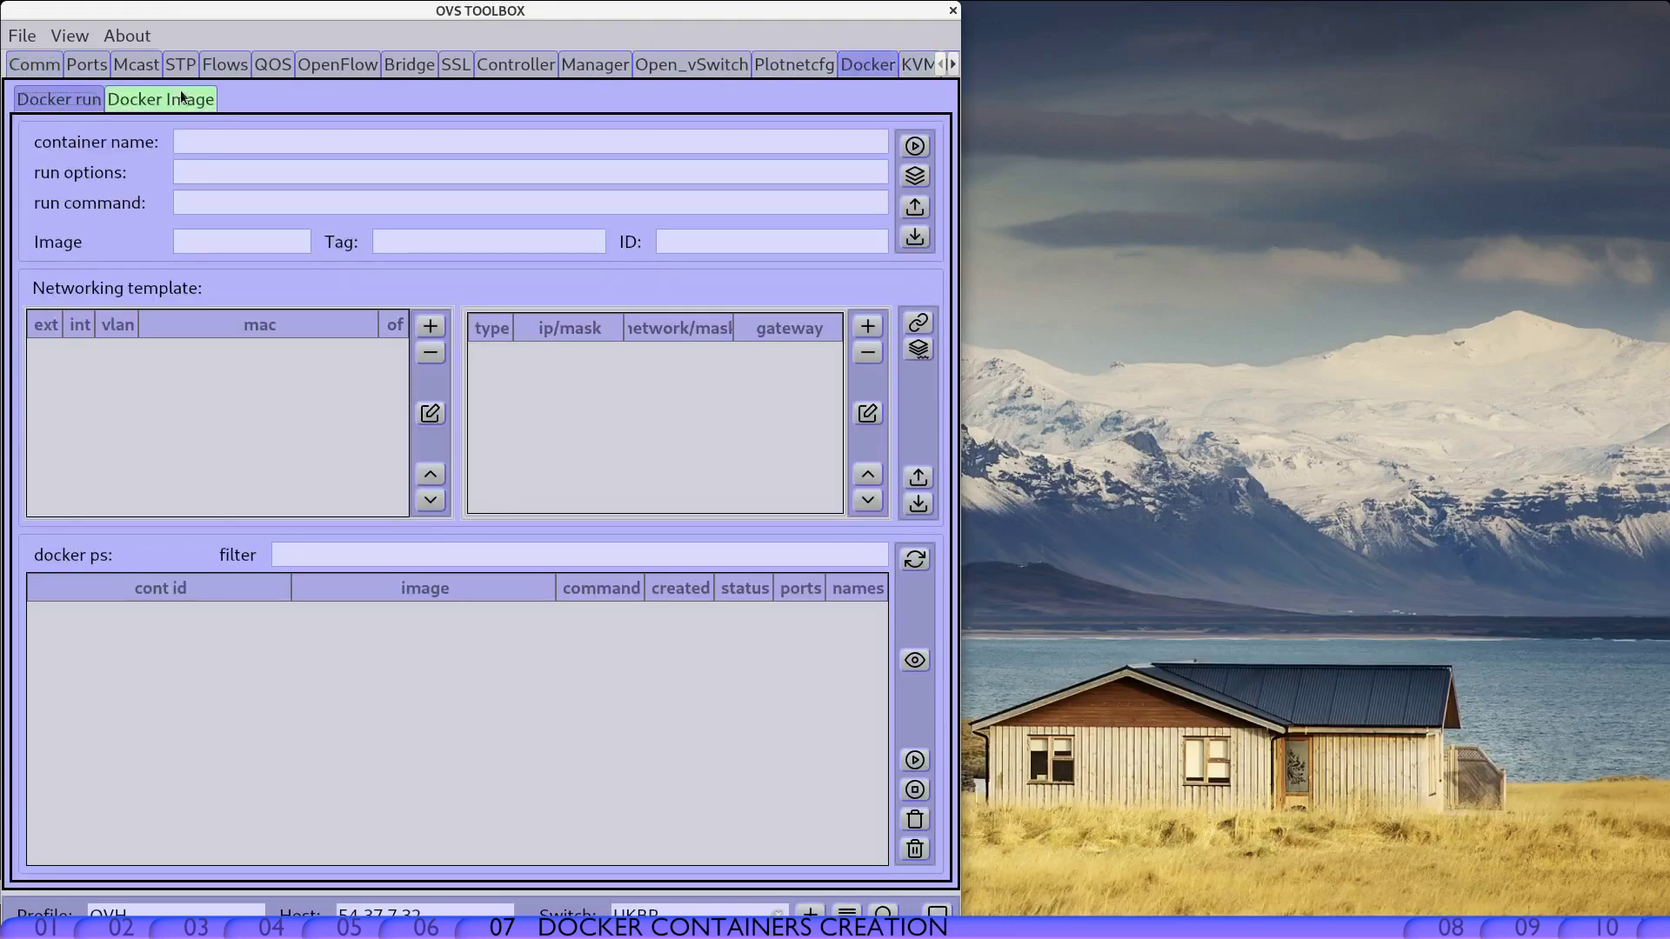
click(144, 102)
click(918, 787)
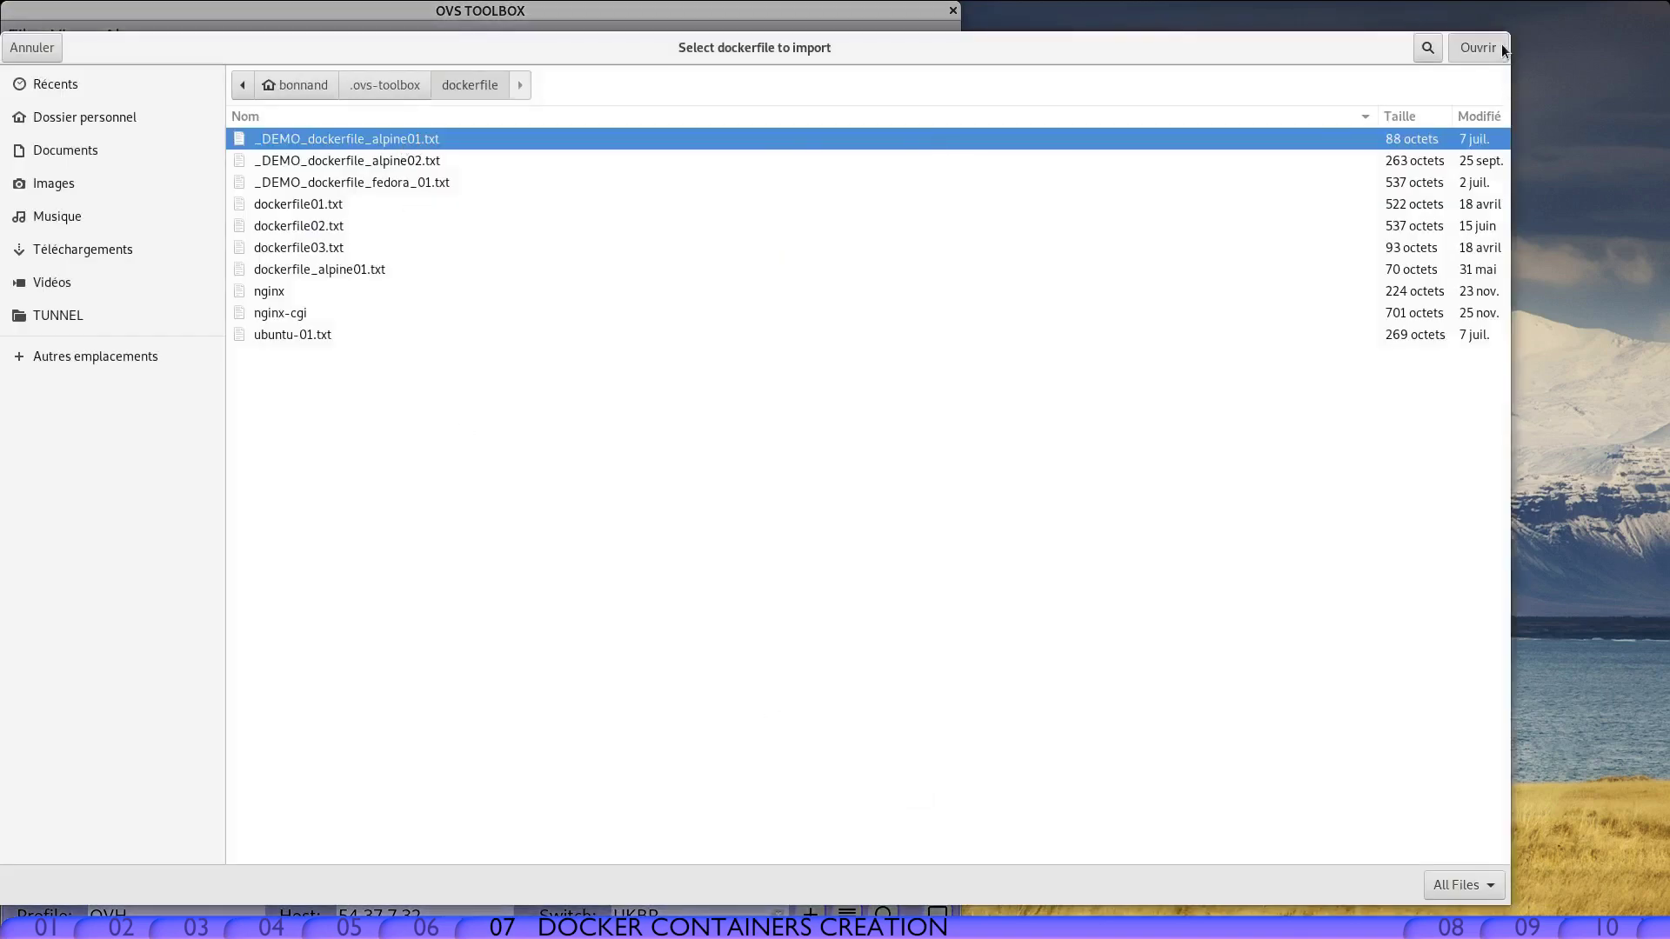
click(1503, 50)
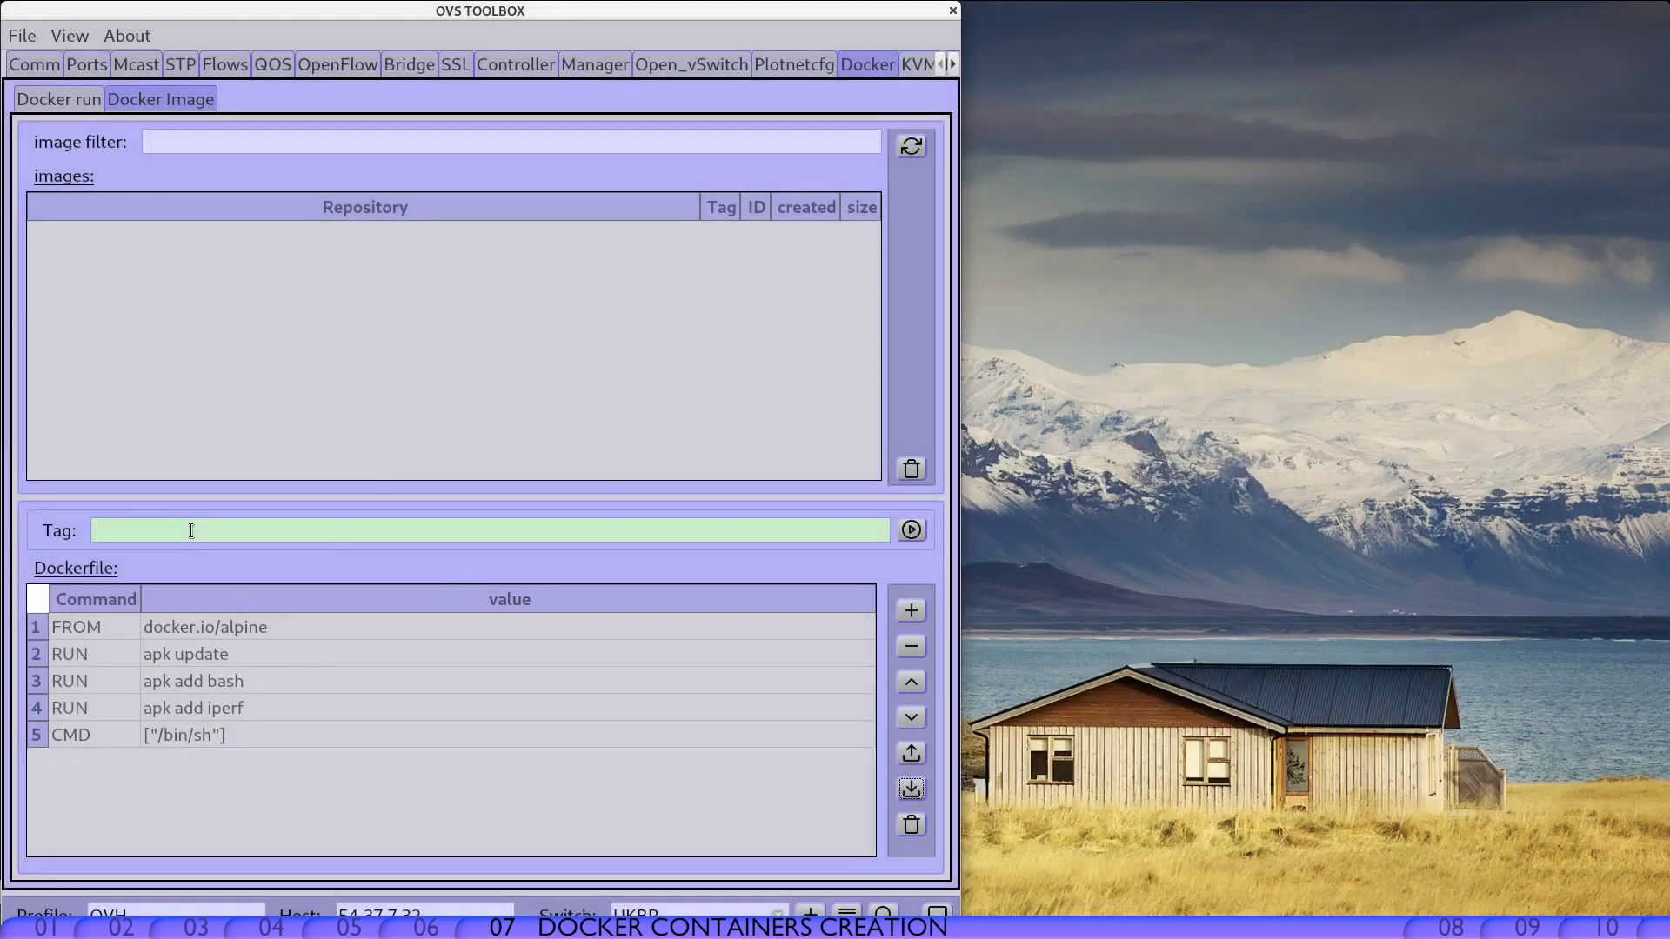
Build the image tagged alp, refresh until it's listed, and select it
text(lp)
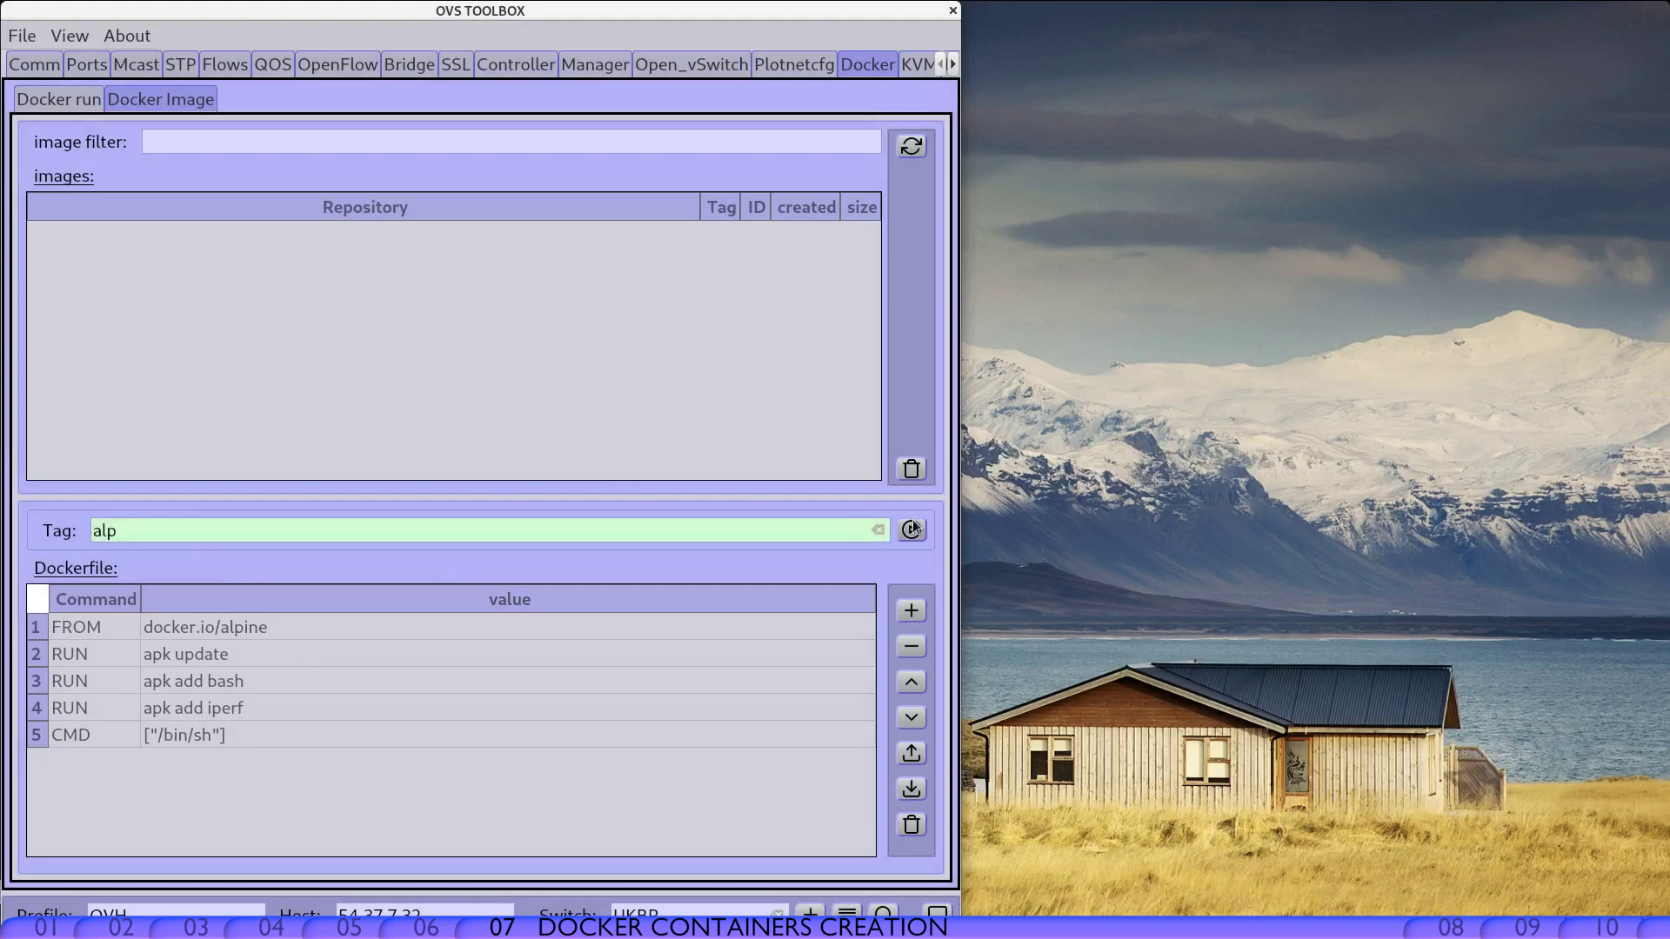
click(914, 527)
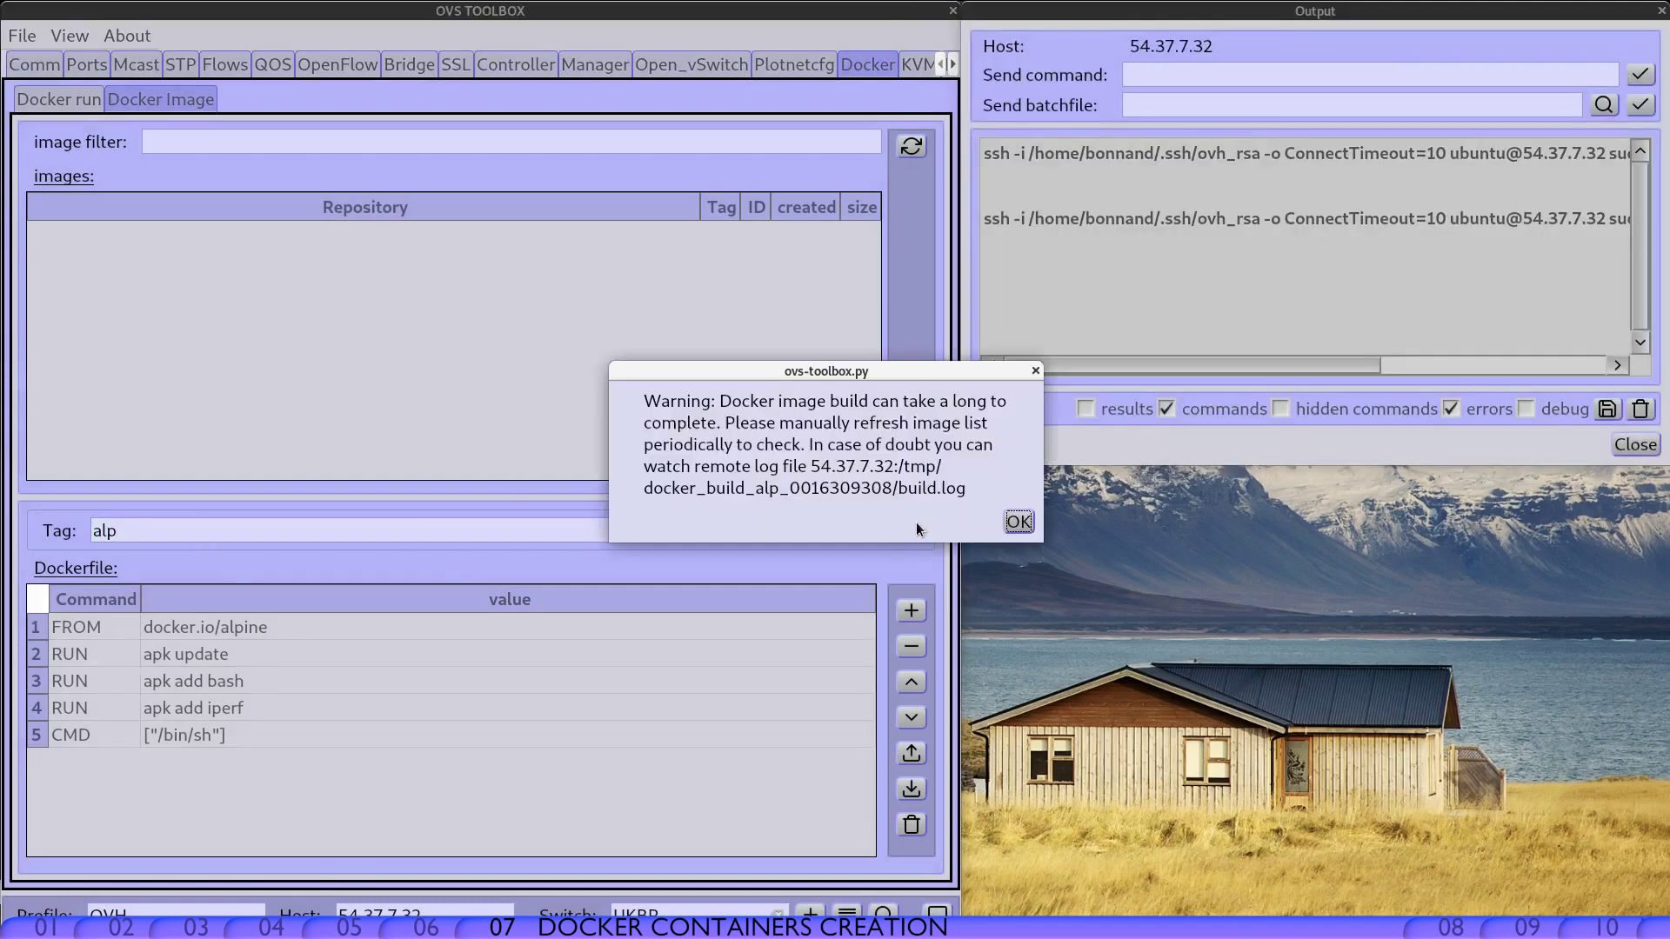
click(1019, 522)
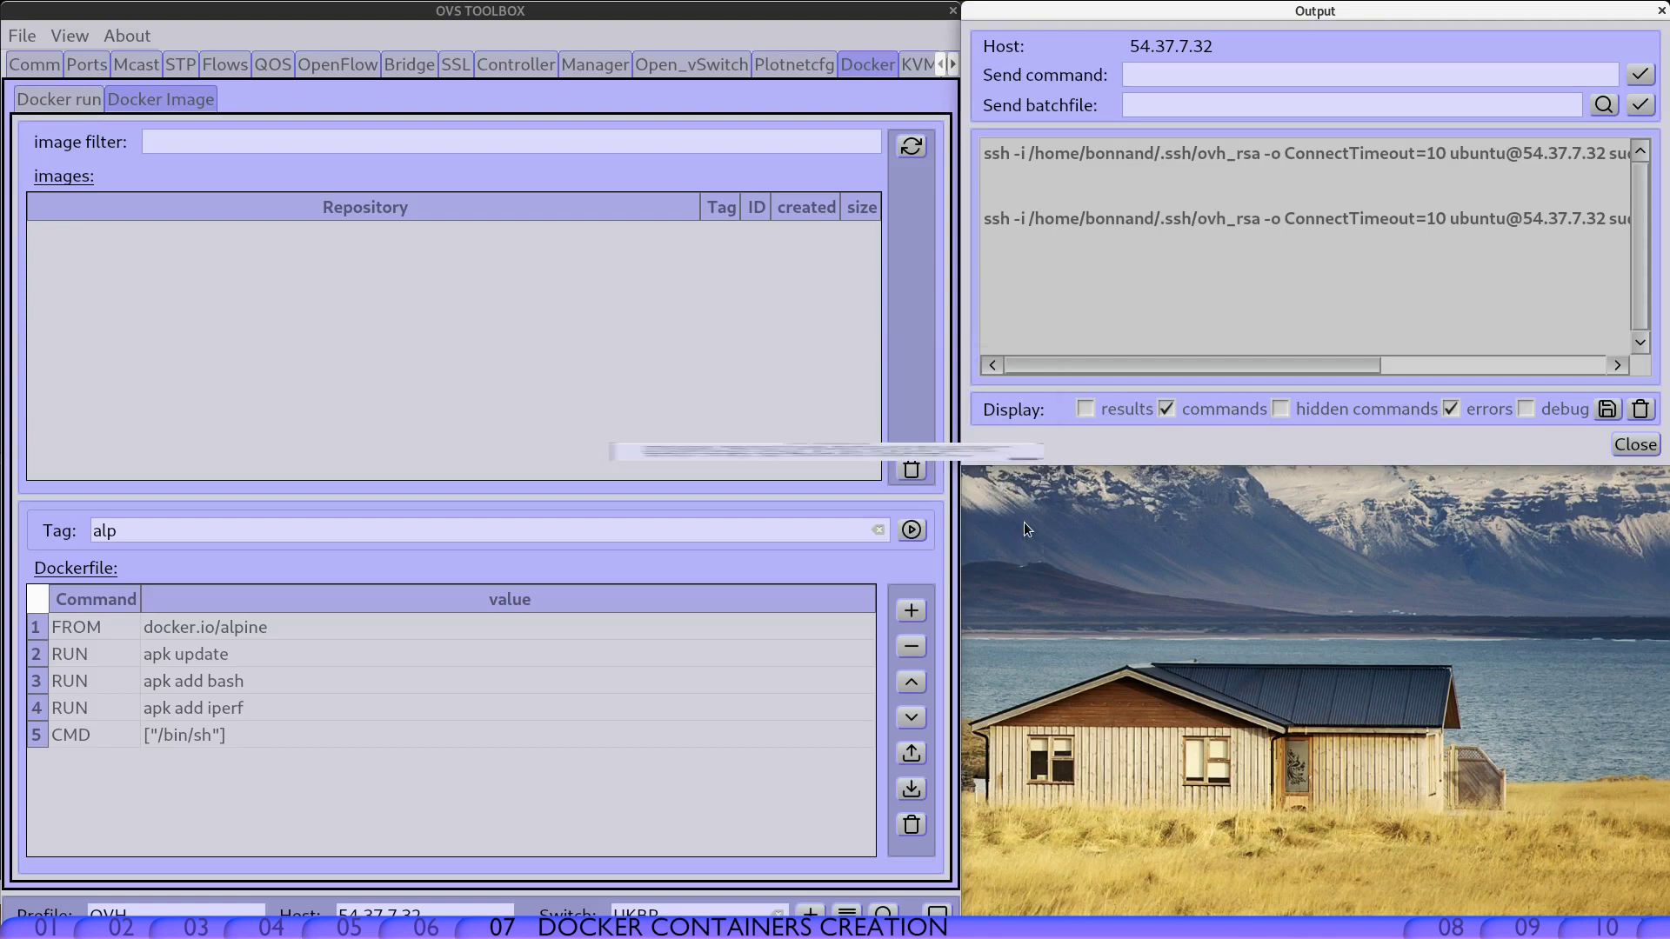
click(906, 154)
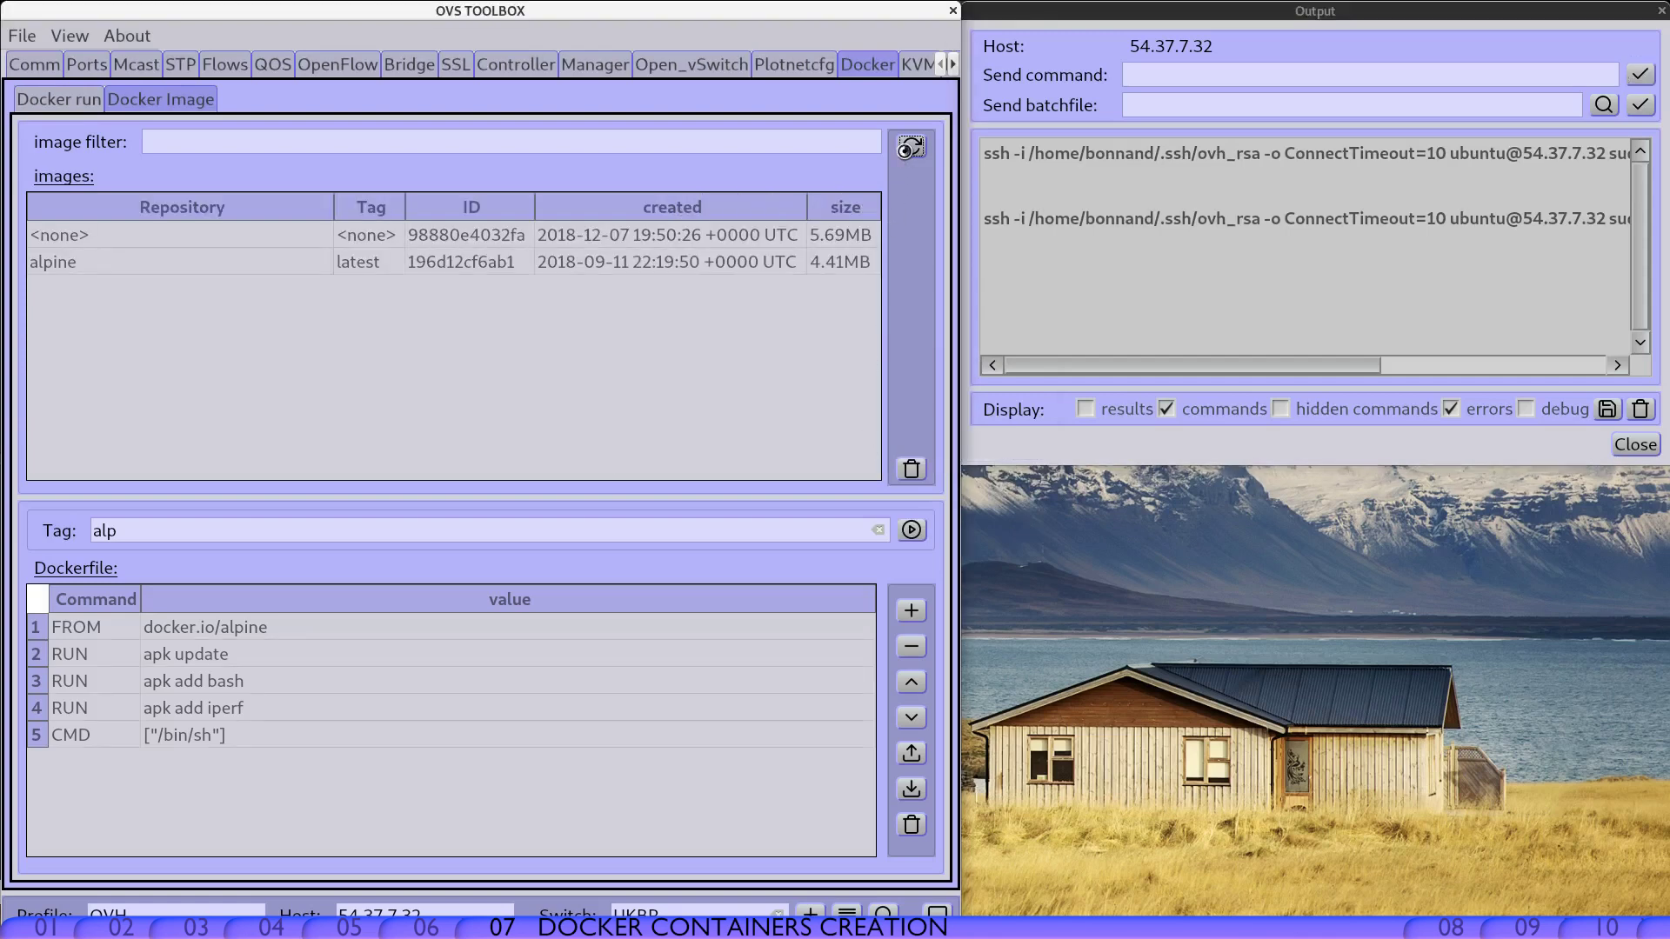
click(909, 147)
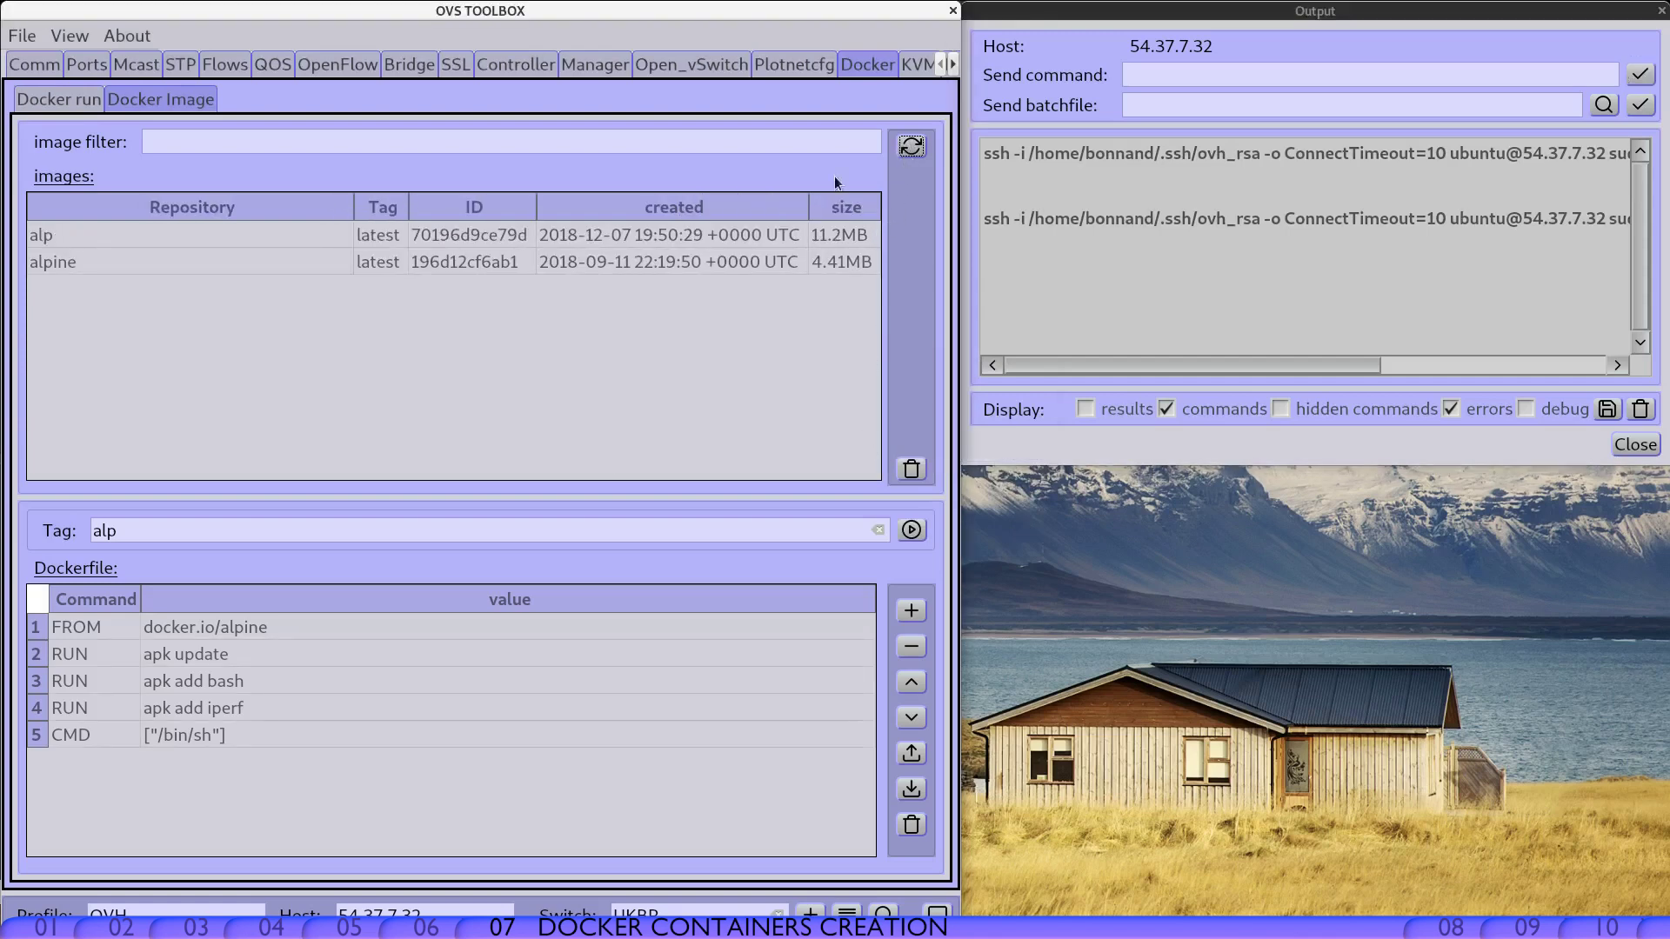
click(274, 231)
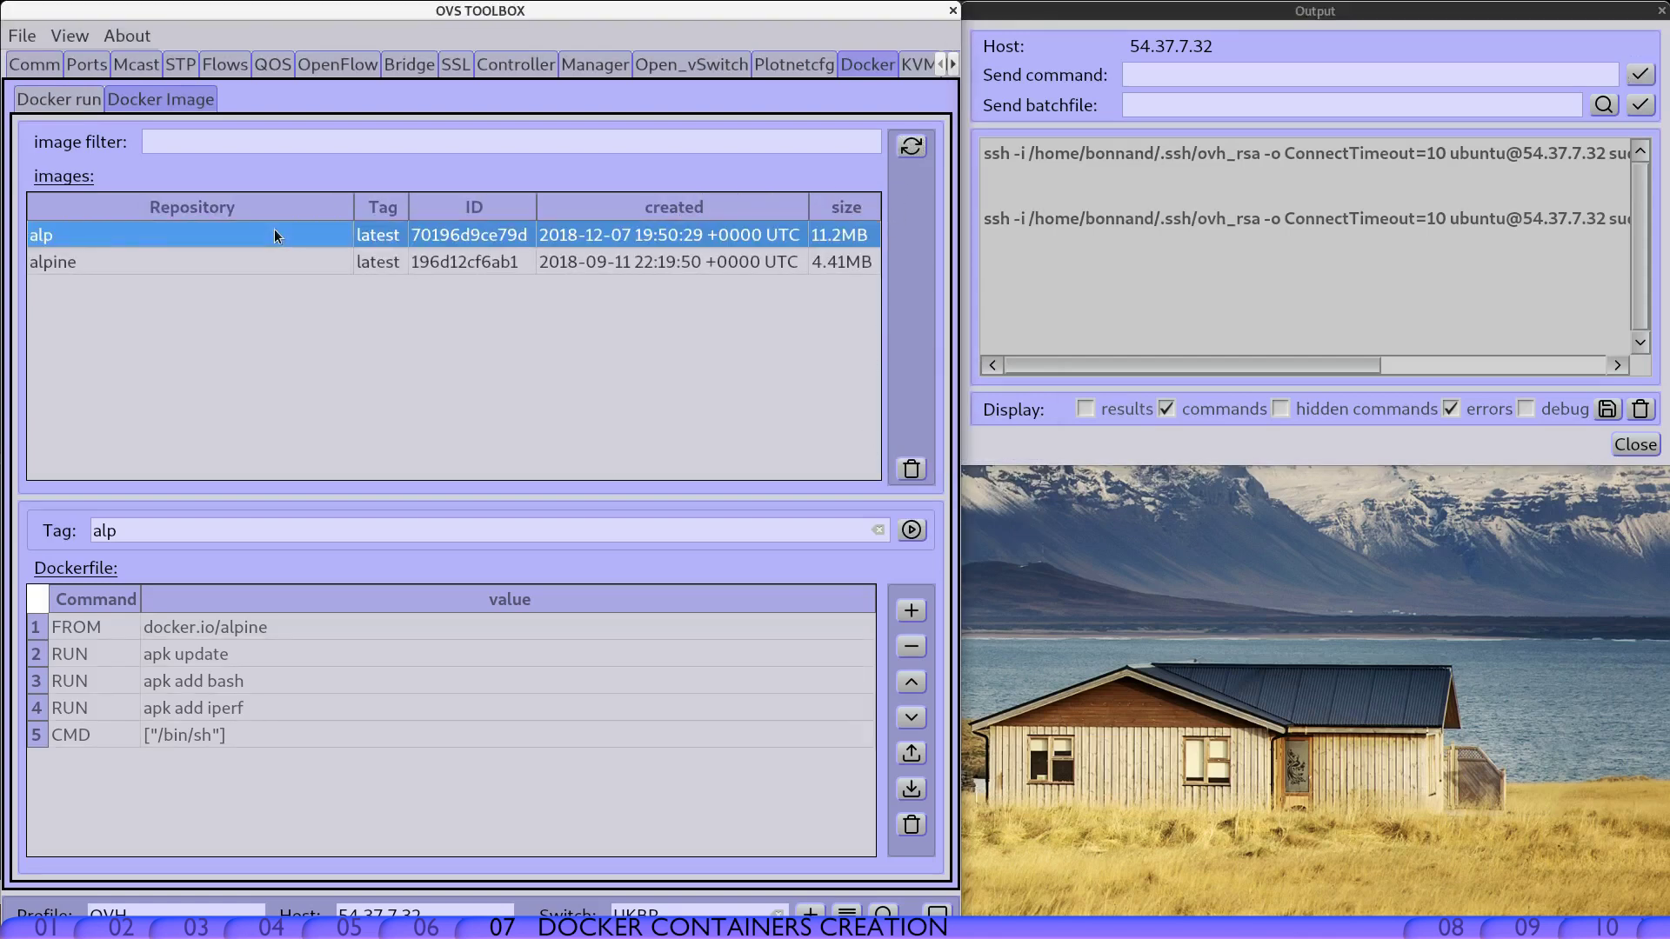
Name the alp container DOCK$$ and load the demo run parameters file
click(81, 101)
click(206, 144)
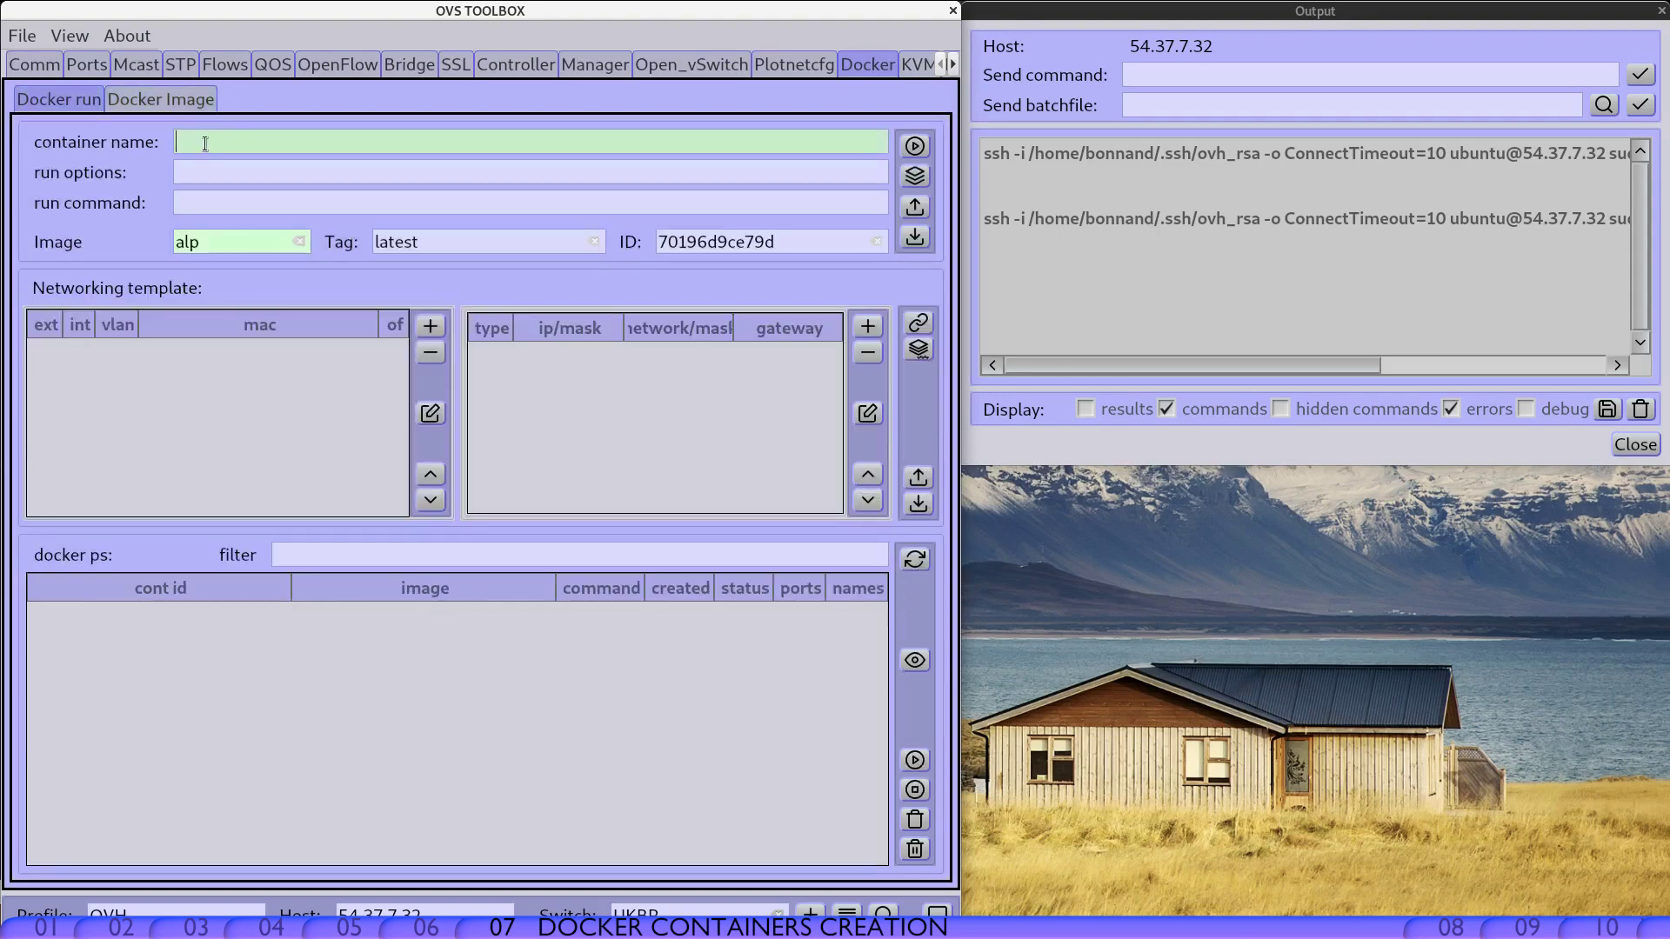
text(DOCK$$)
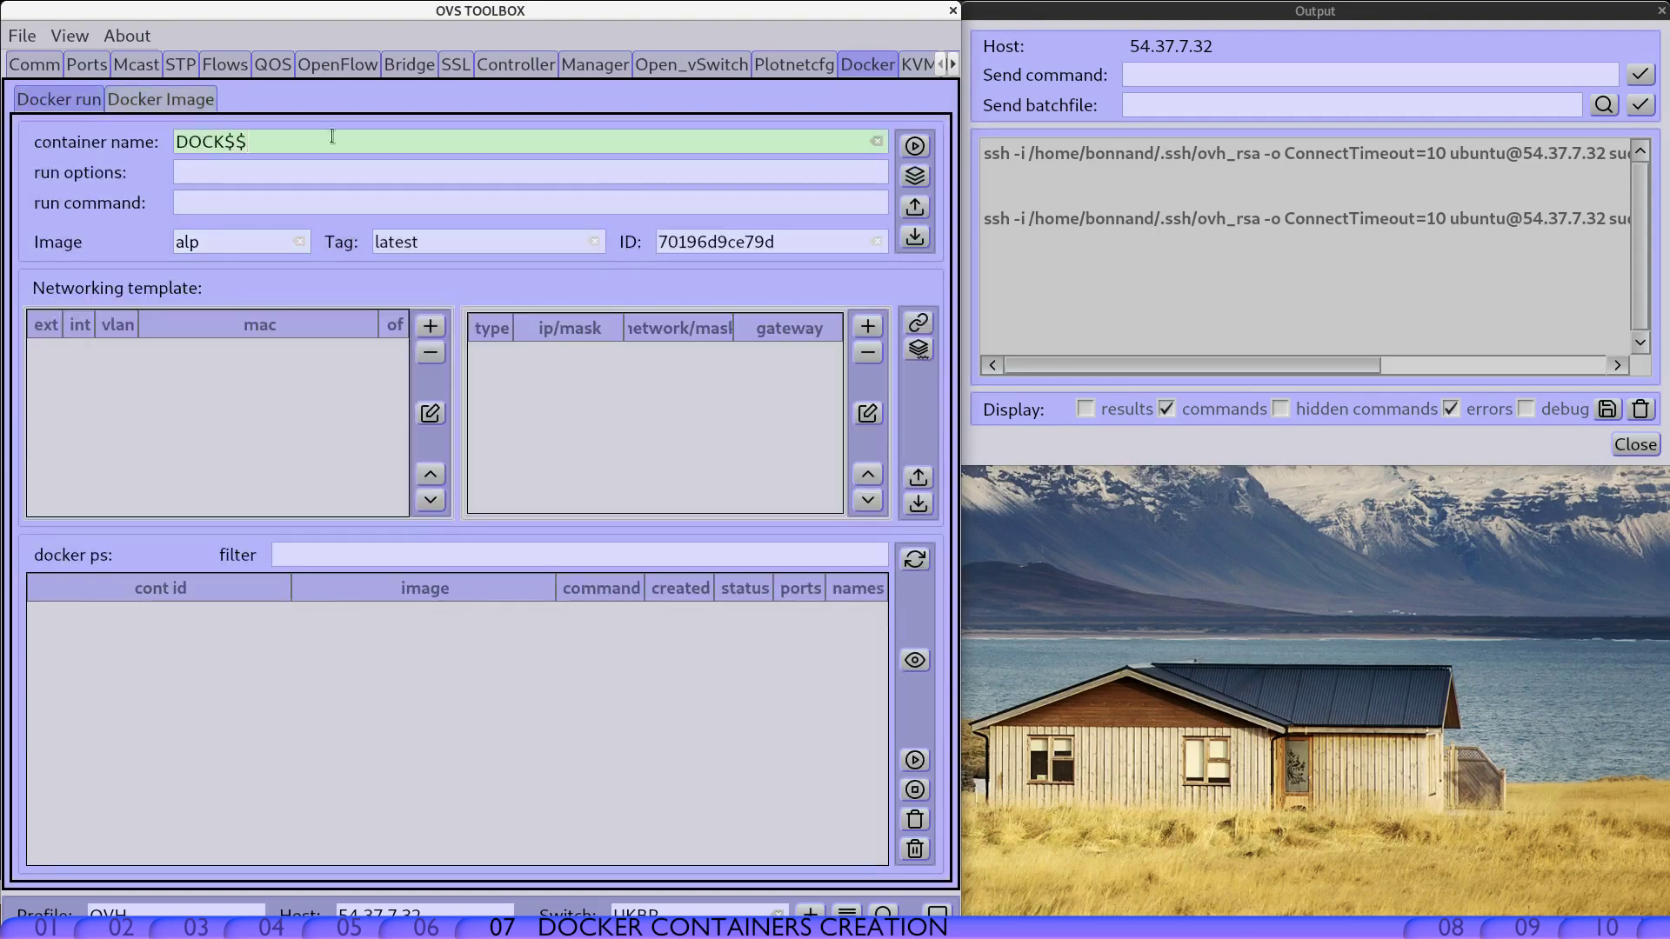
click(915, 237)
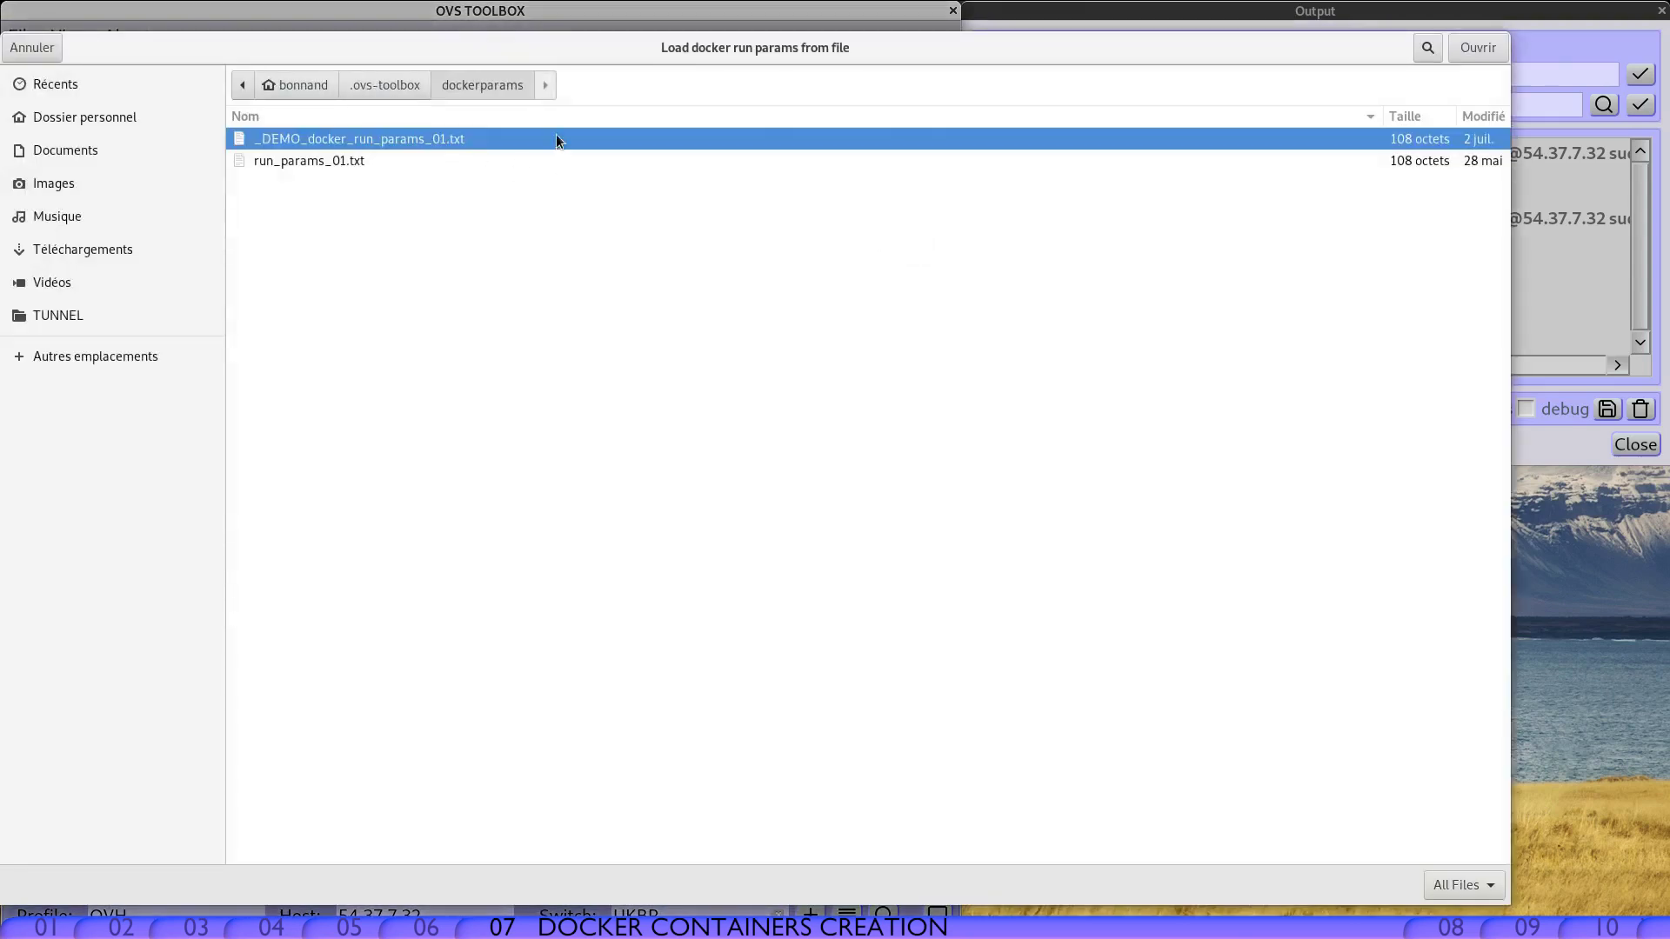
click(1479, 48)
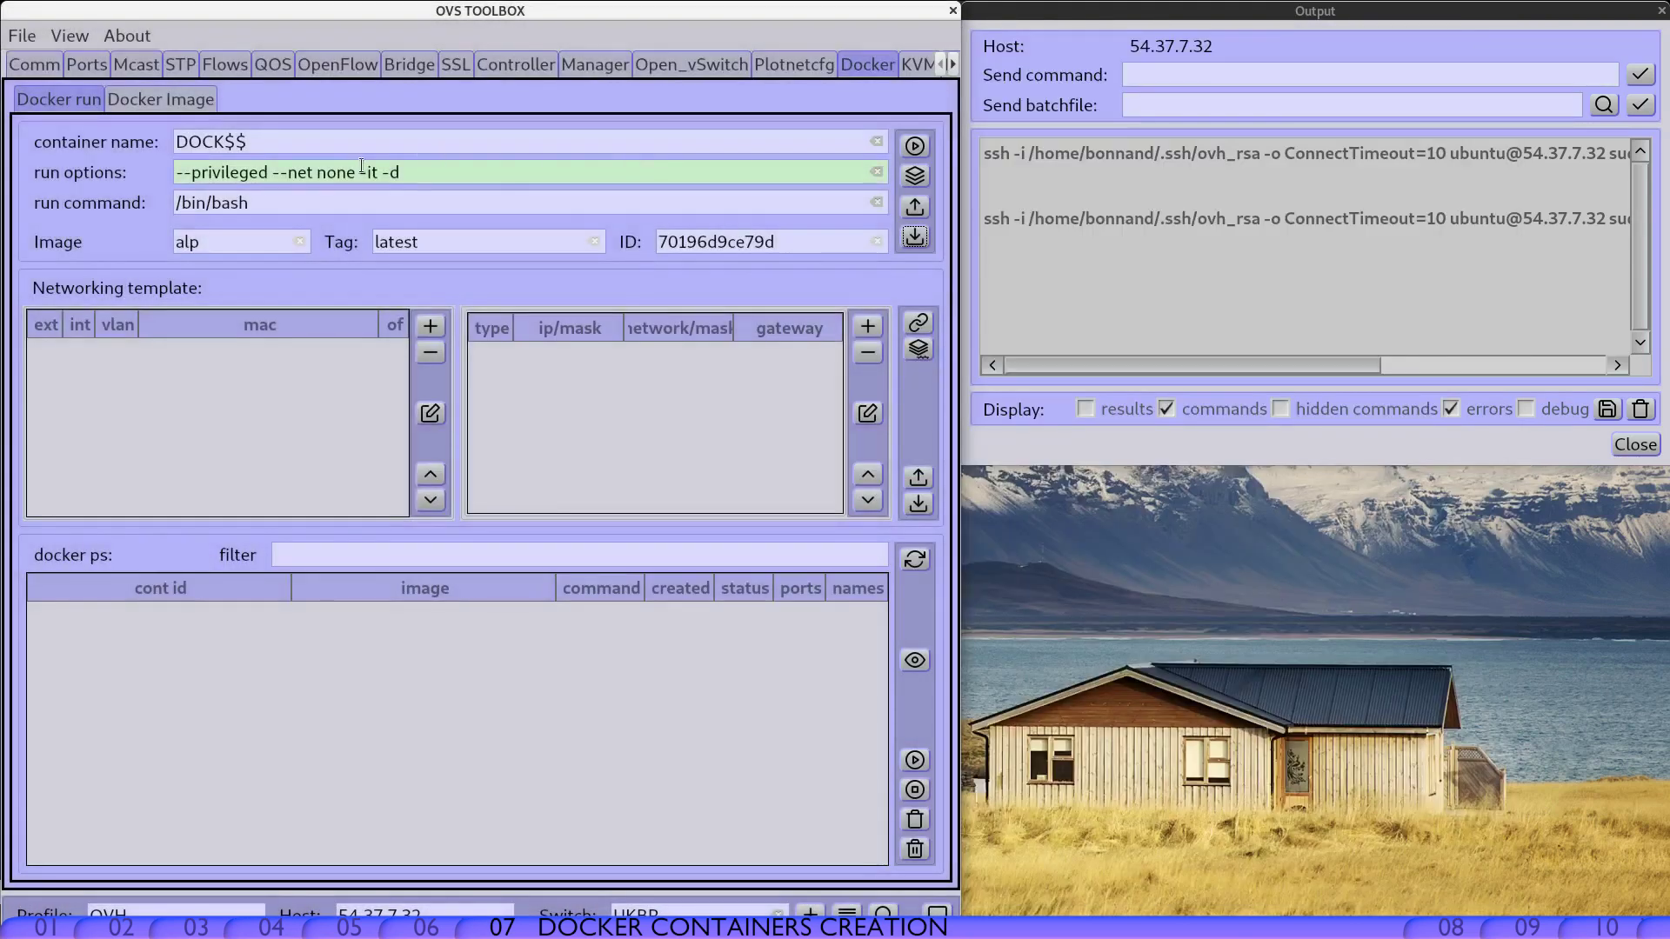
Create the numbered container series from 11 to 12, giving DOCK11 and DOCK12
click(914, 177)
text(11)
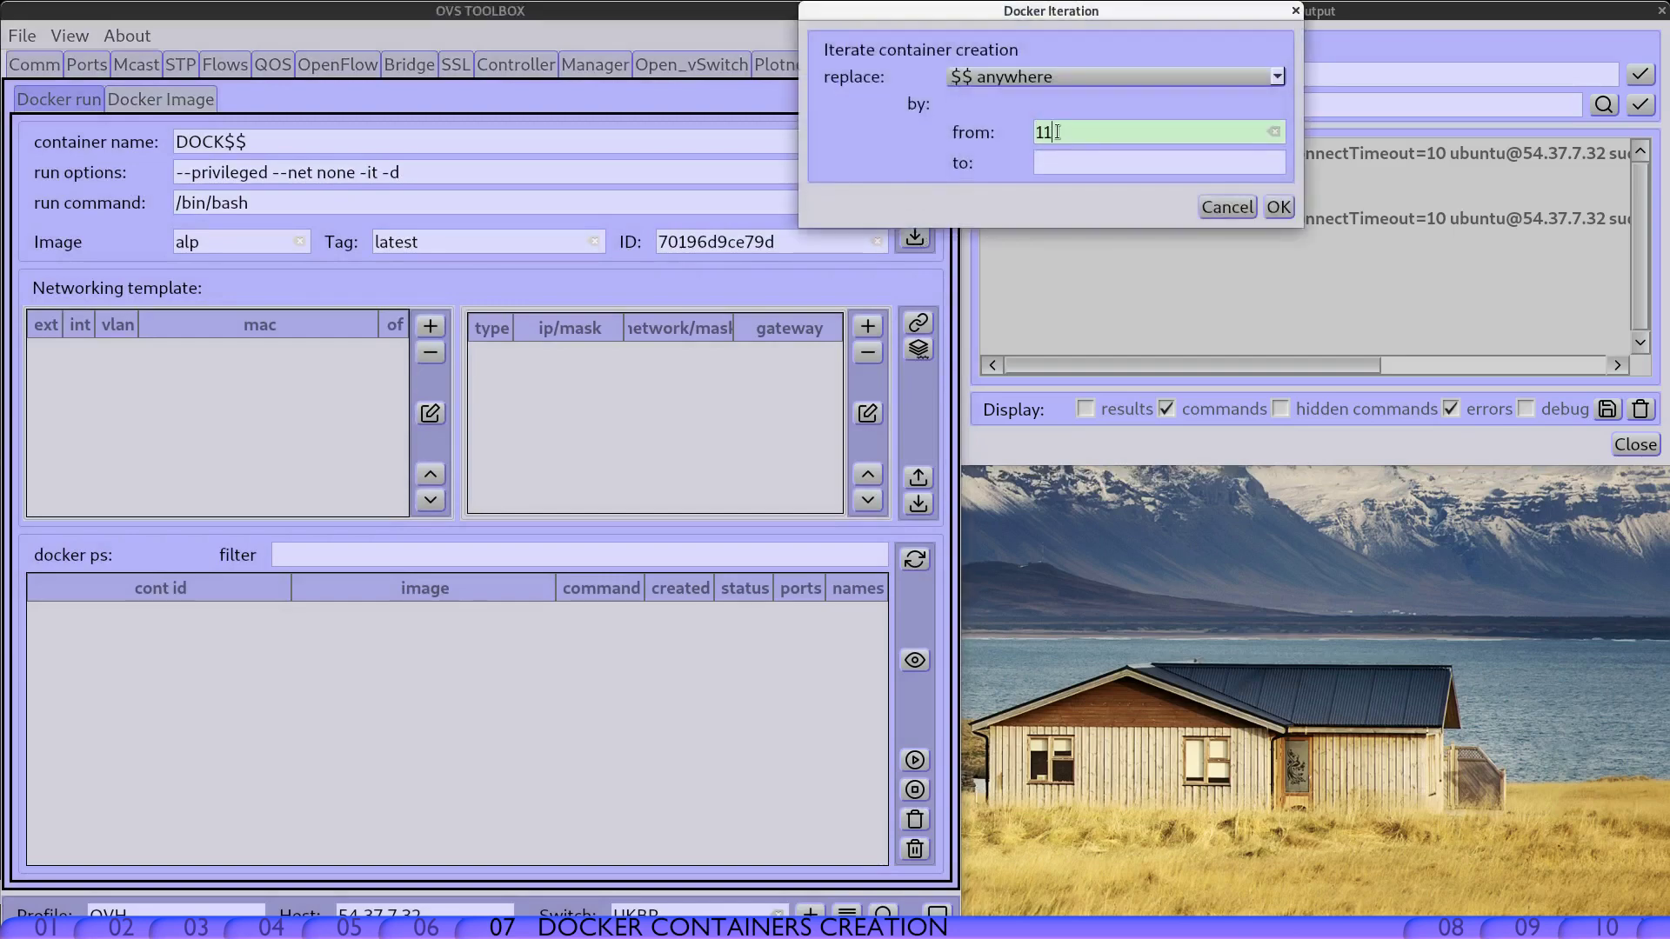
click(1054, 163)
text(2)
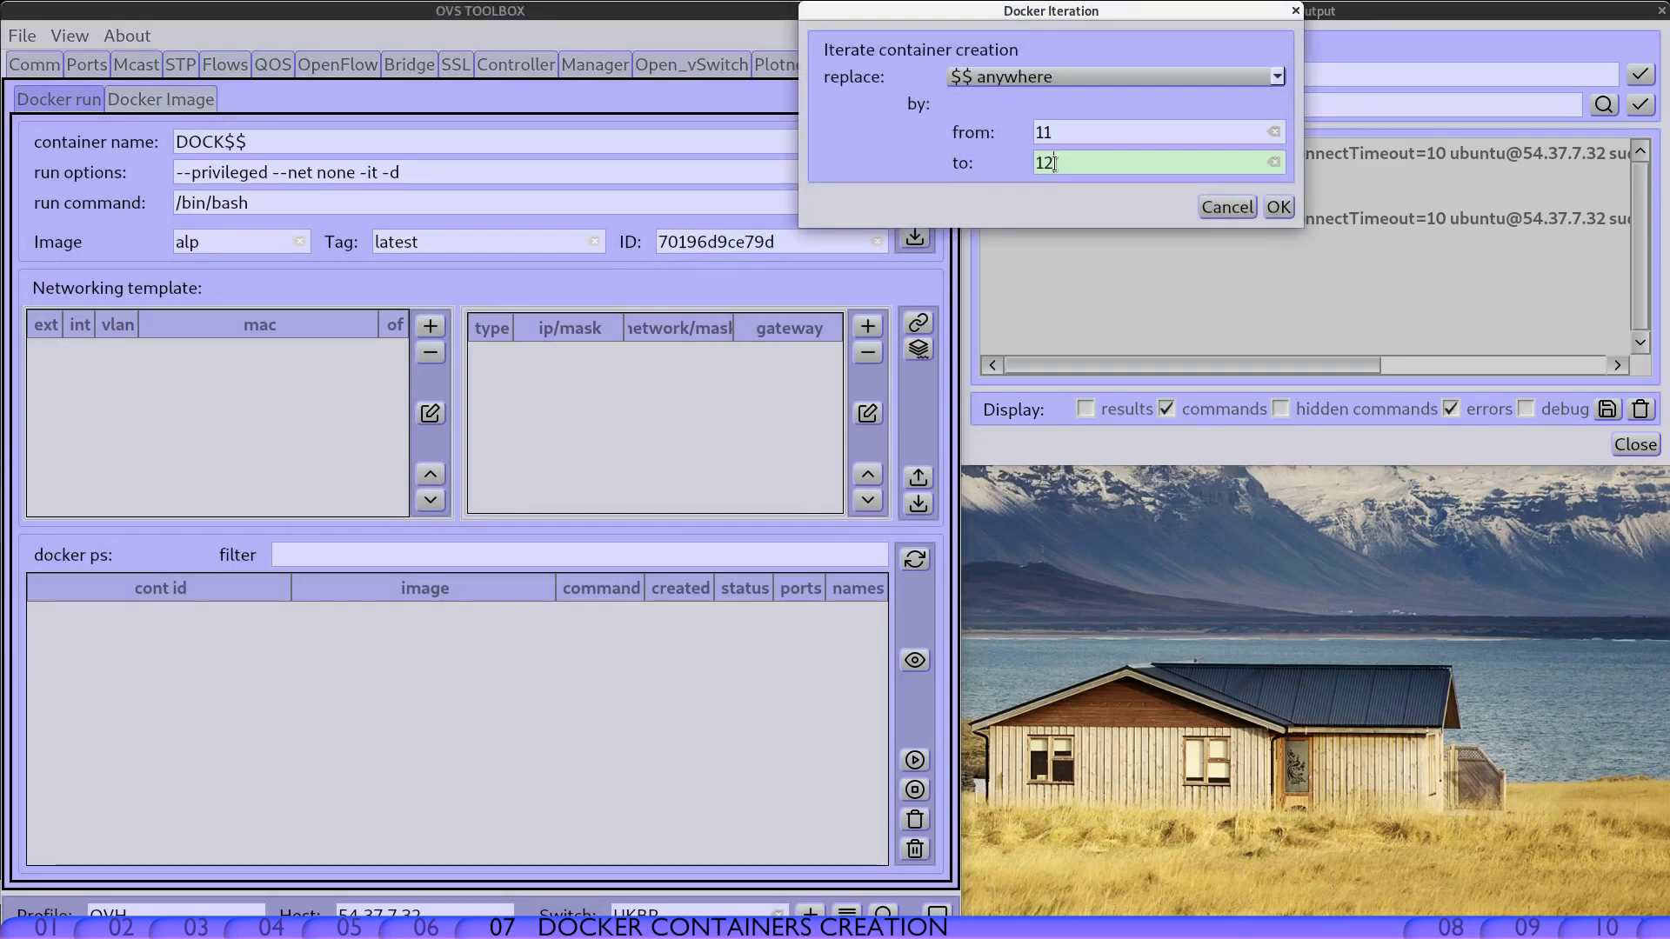
click(1279, 207)
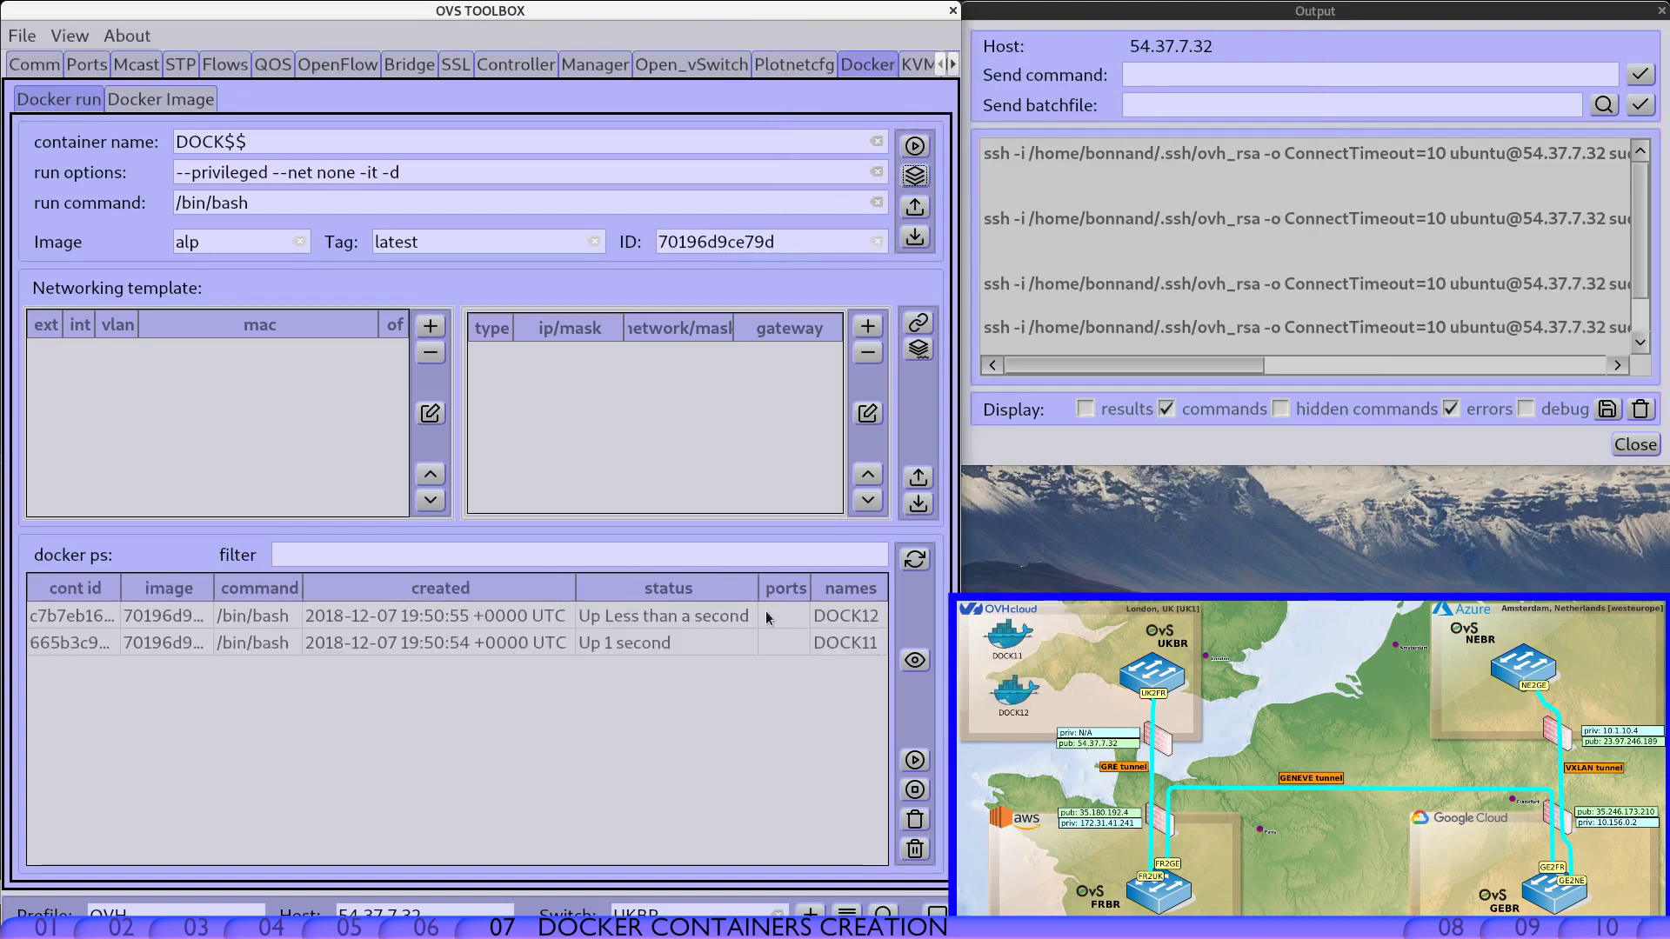
Load the net_eth0_10.0.0.0_iter.txt template and apply it to containers 11 to 12
click(920, 504)
click(373, 313)
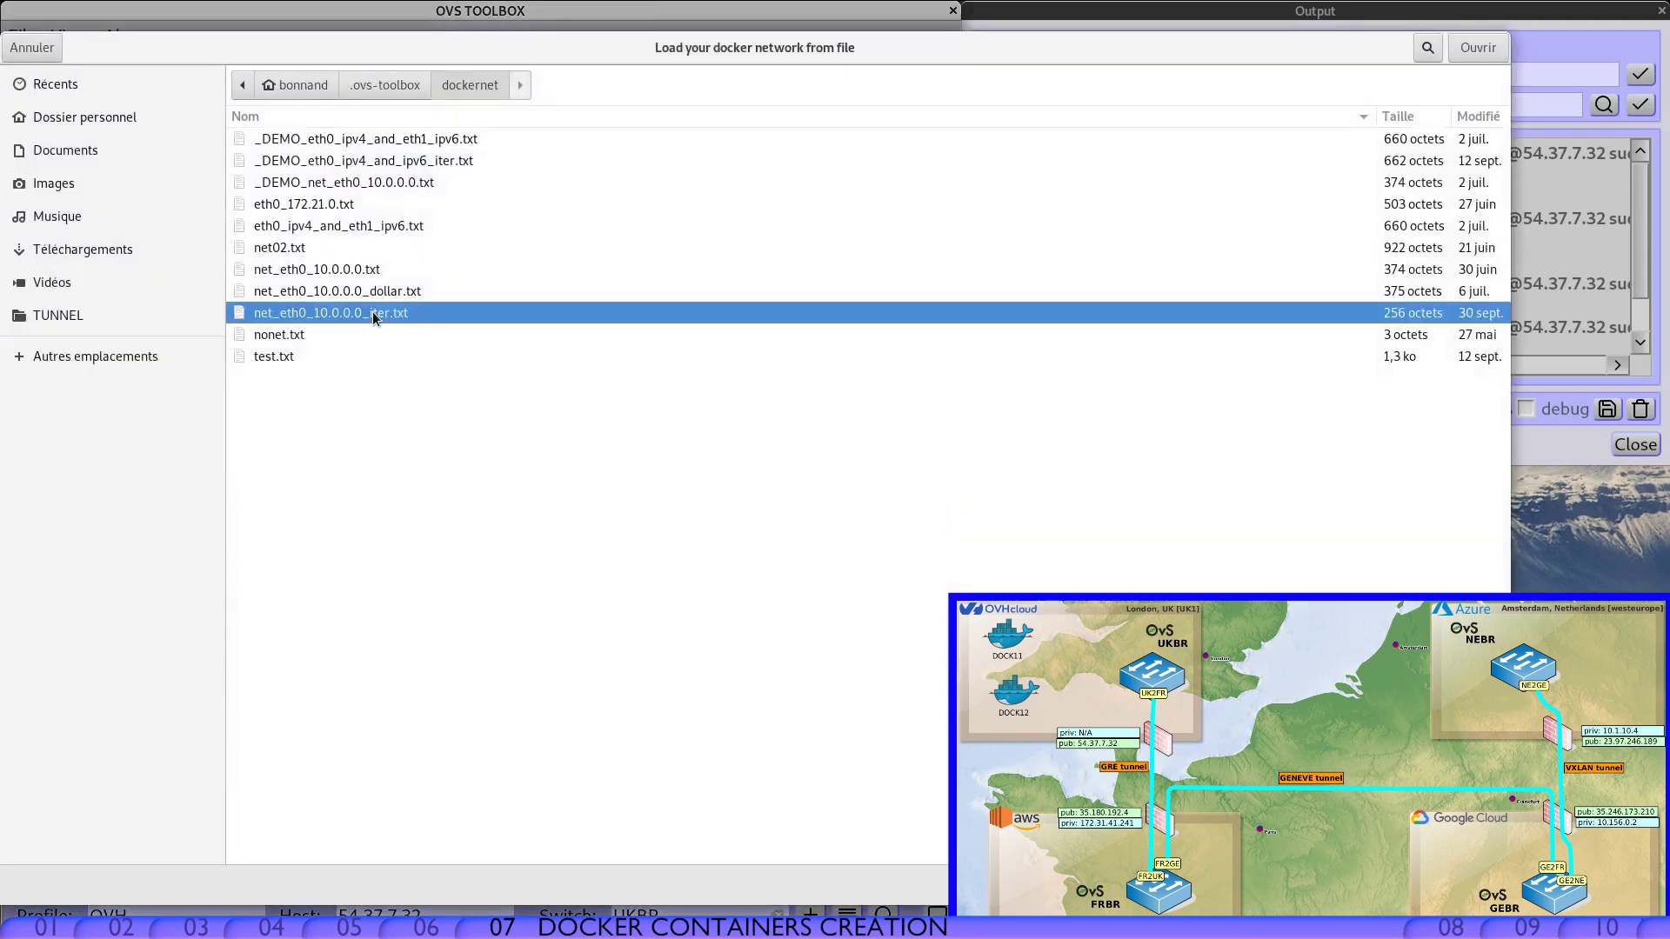
click(1477, 50)
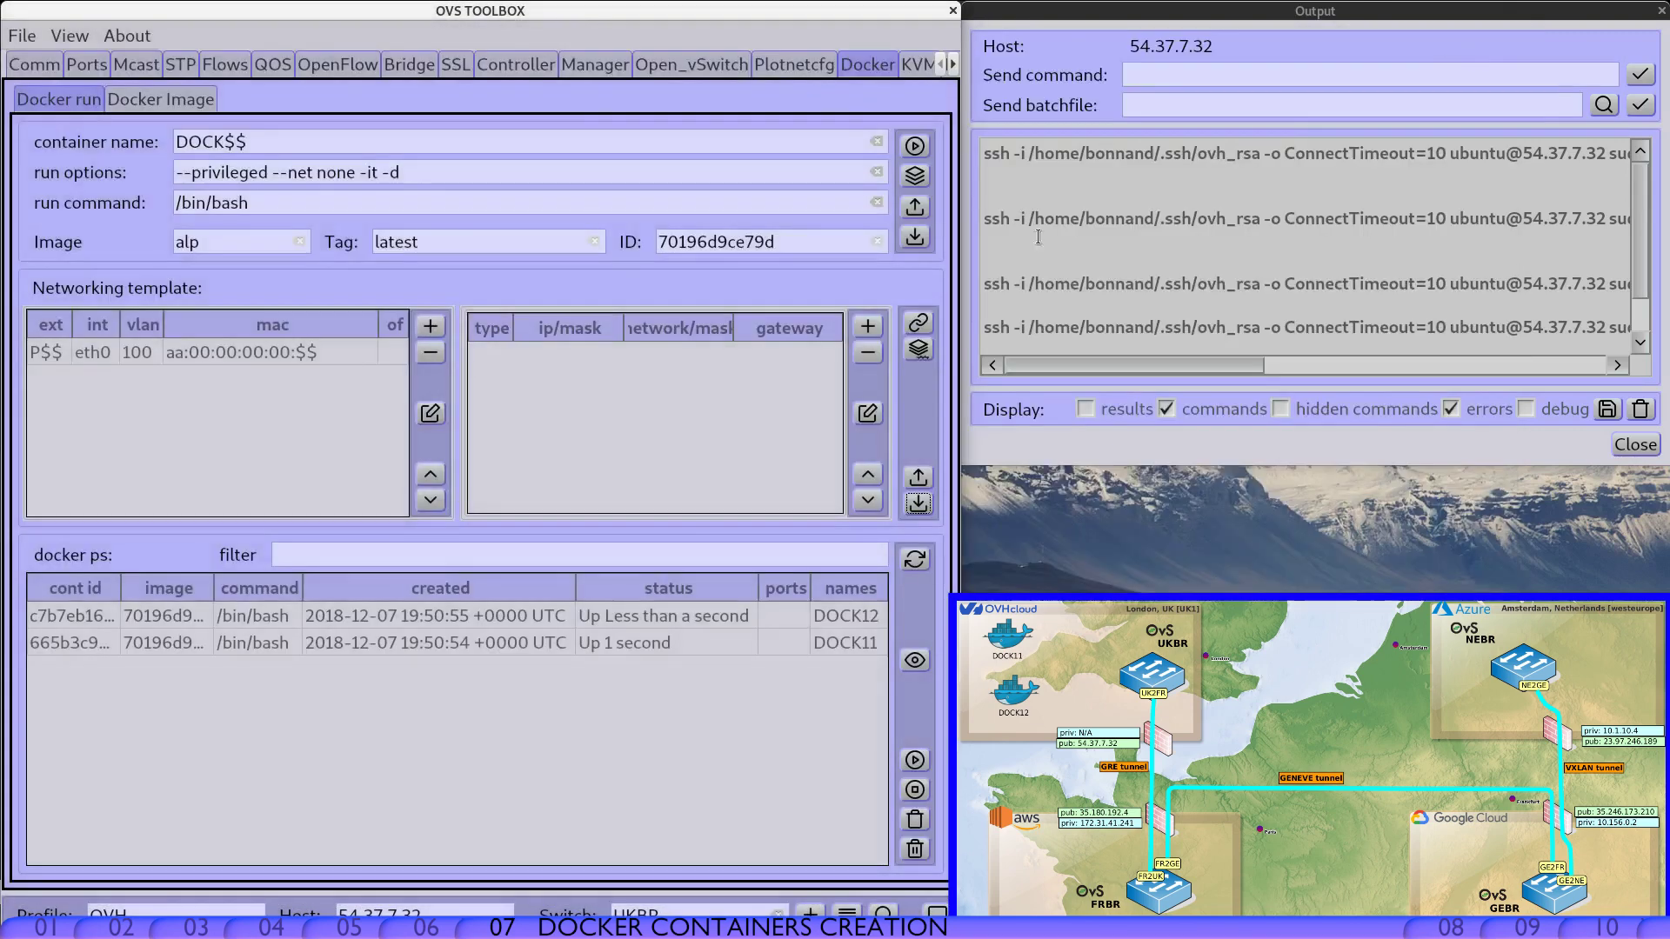
click(32, 356)
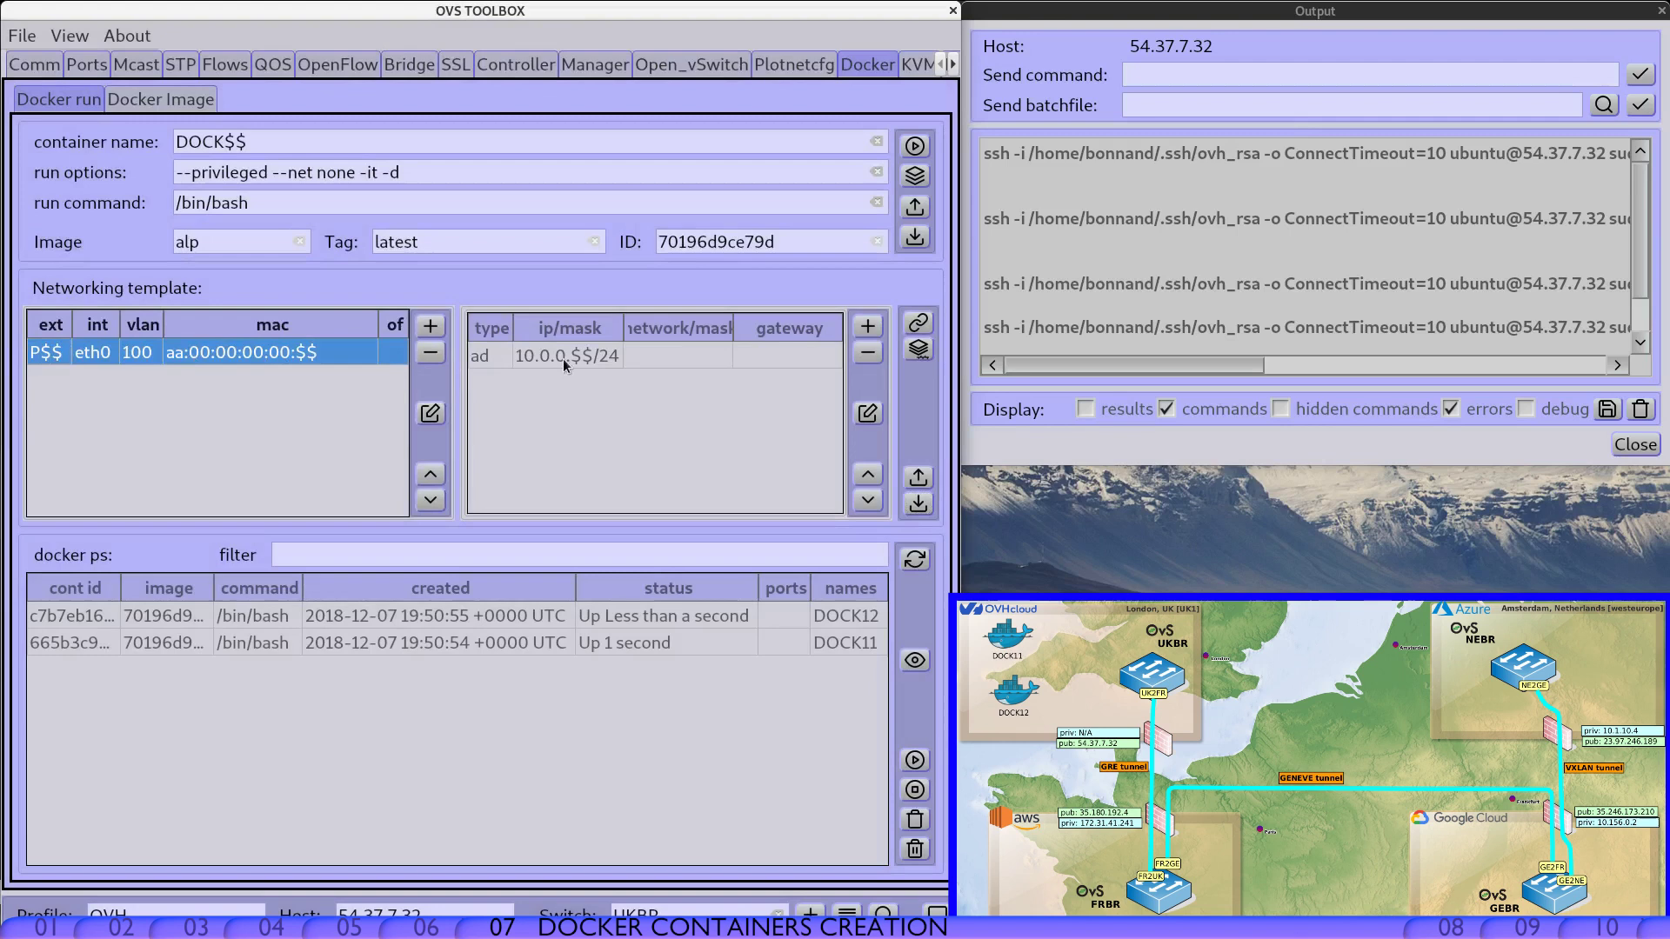
click(923, 327)
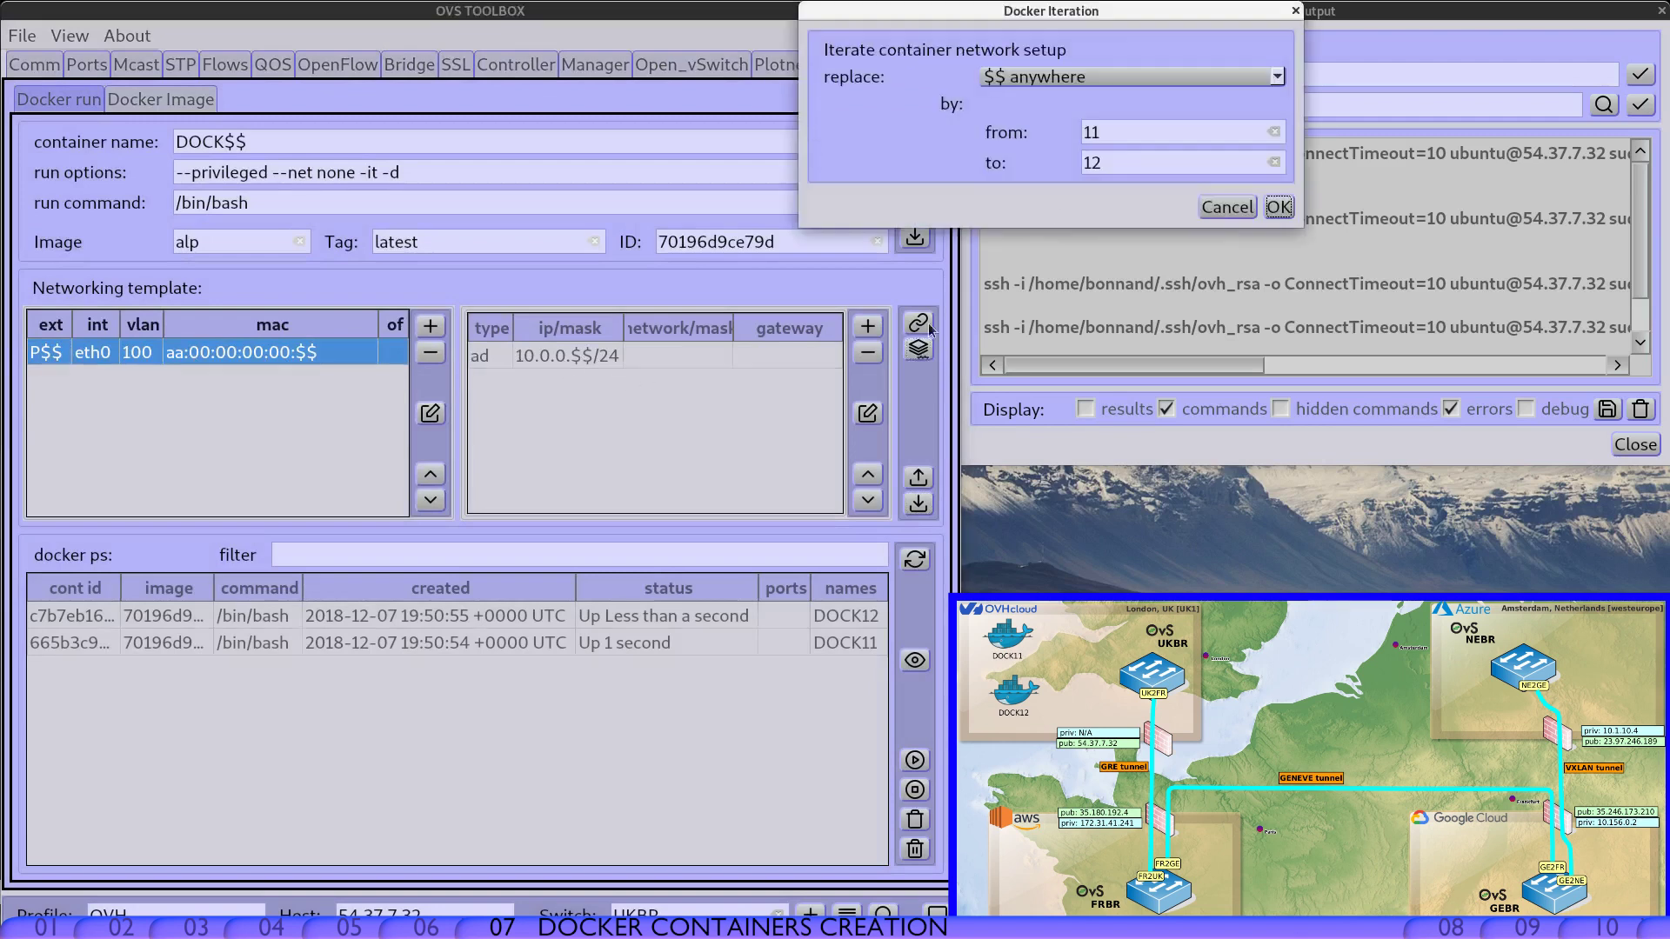
click(1279, 207)
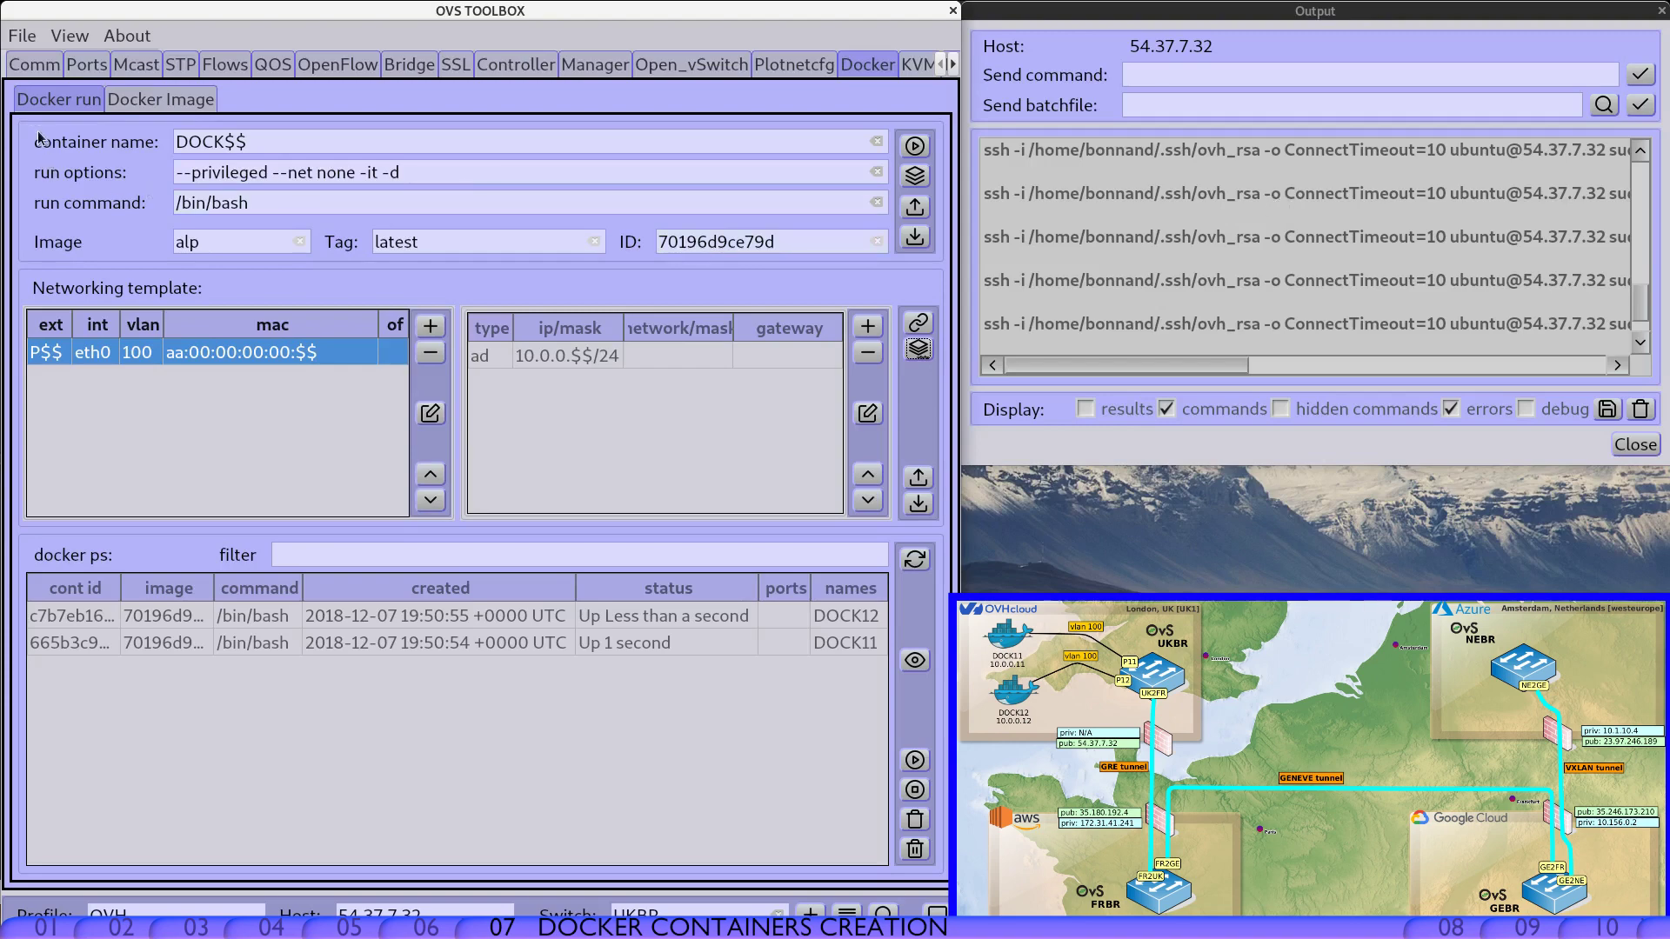
Switch to the AZURE host profile and refresh its Docker image list
click(44, 66)
click(63, 254)
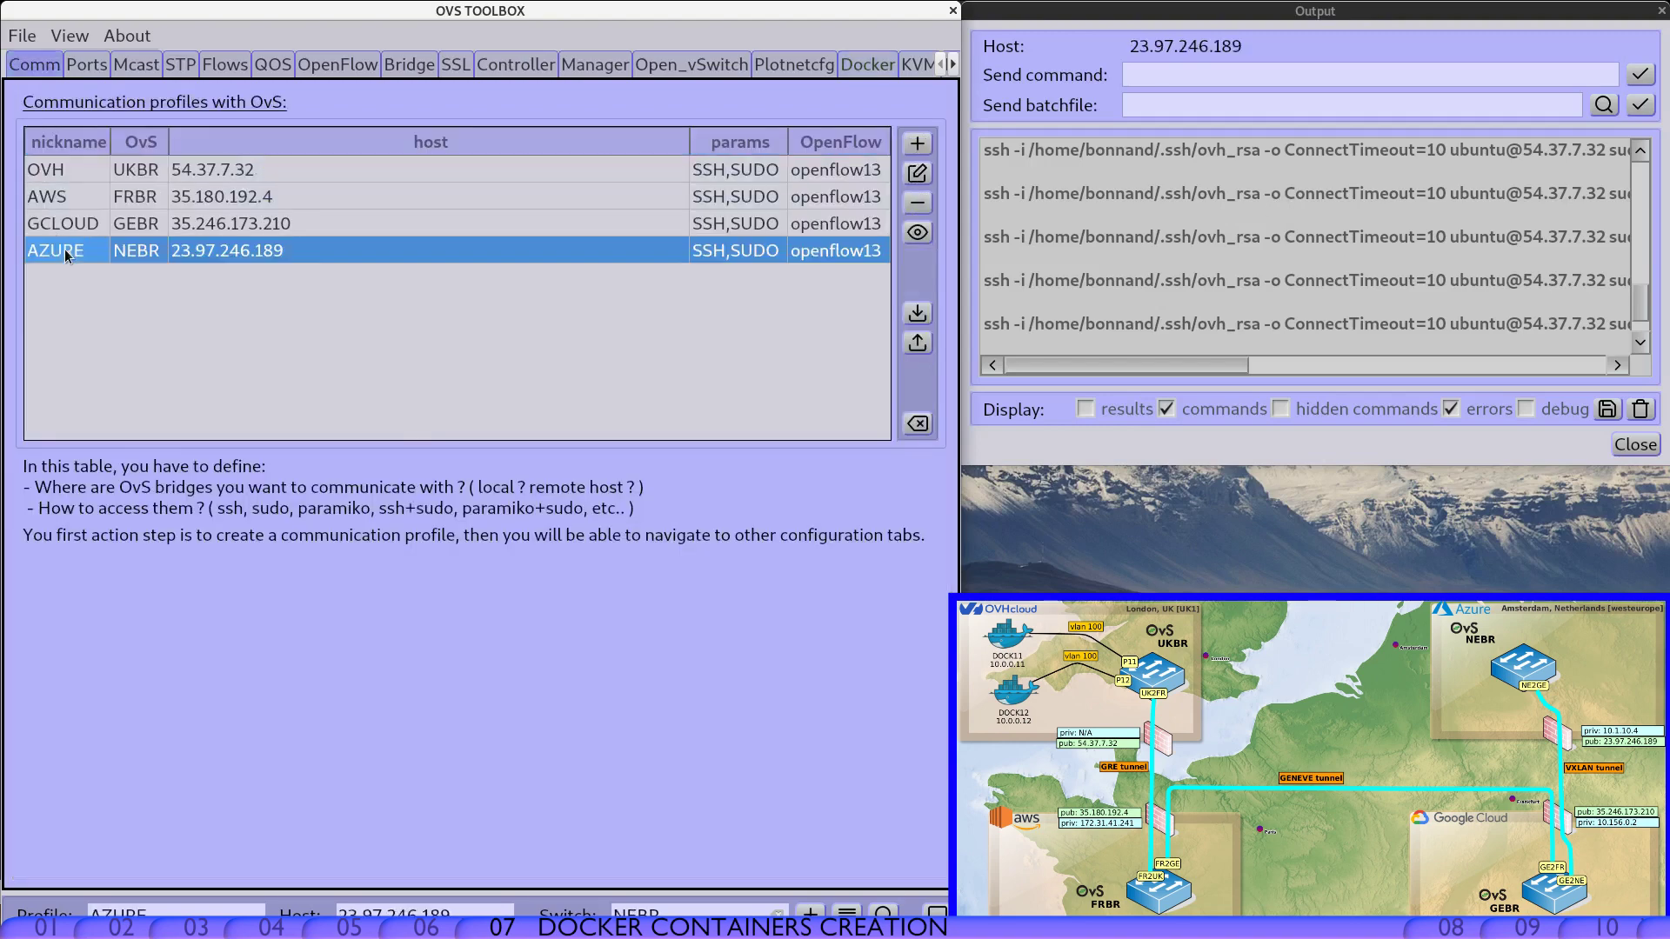
click(877, 63)
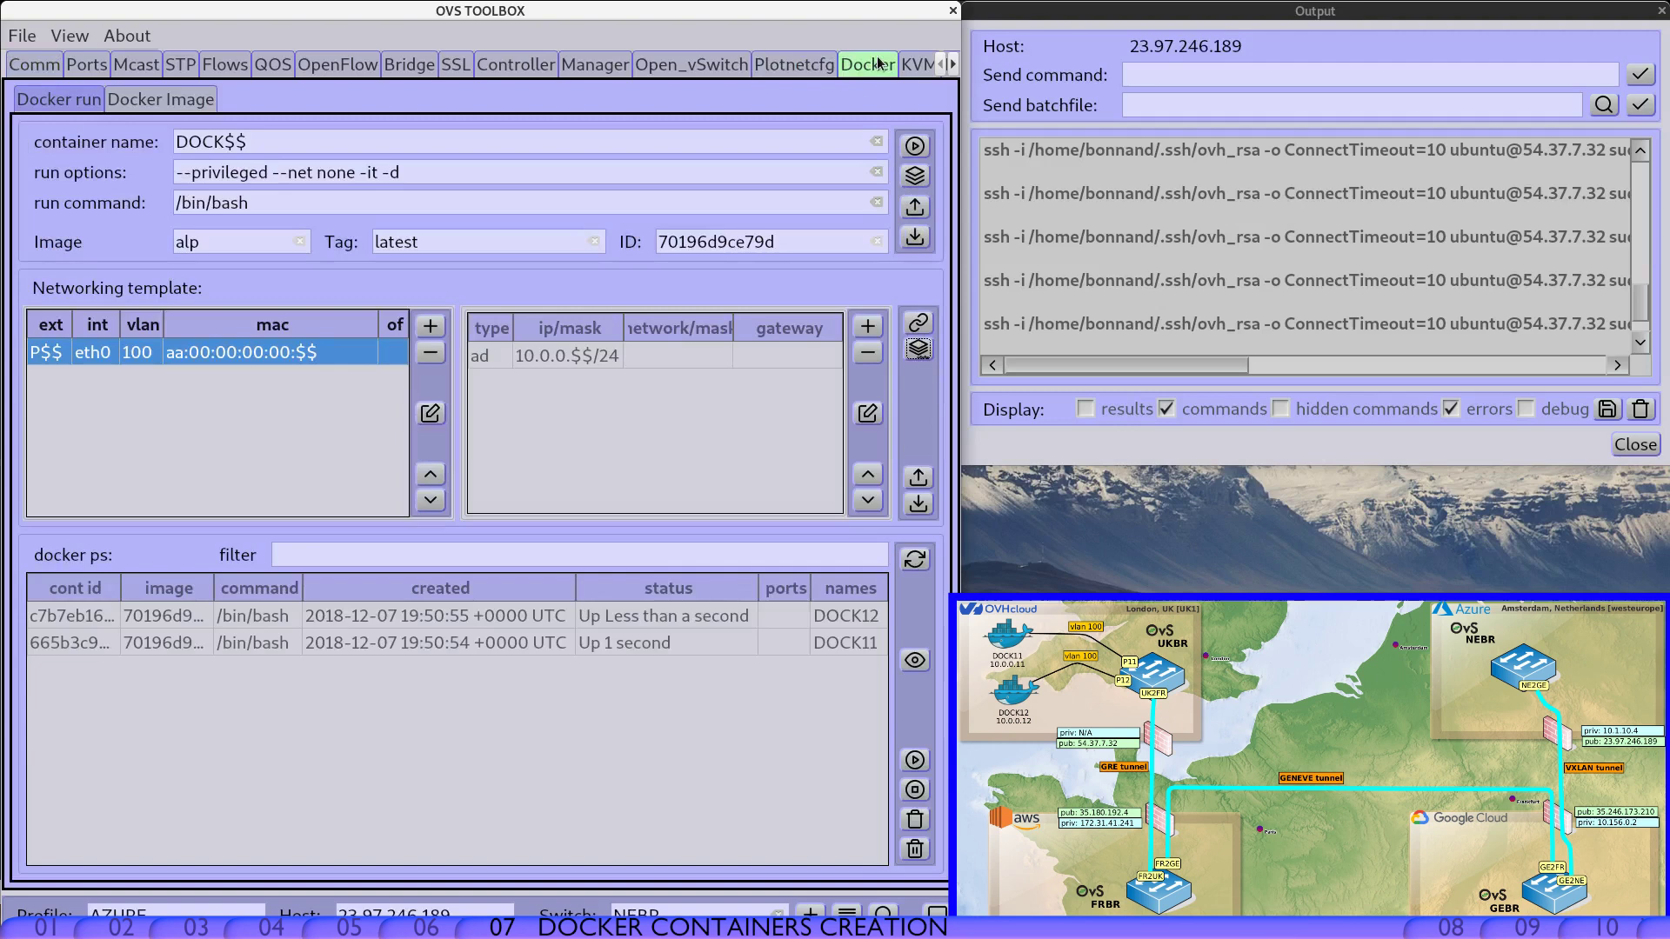
click(160, 99)
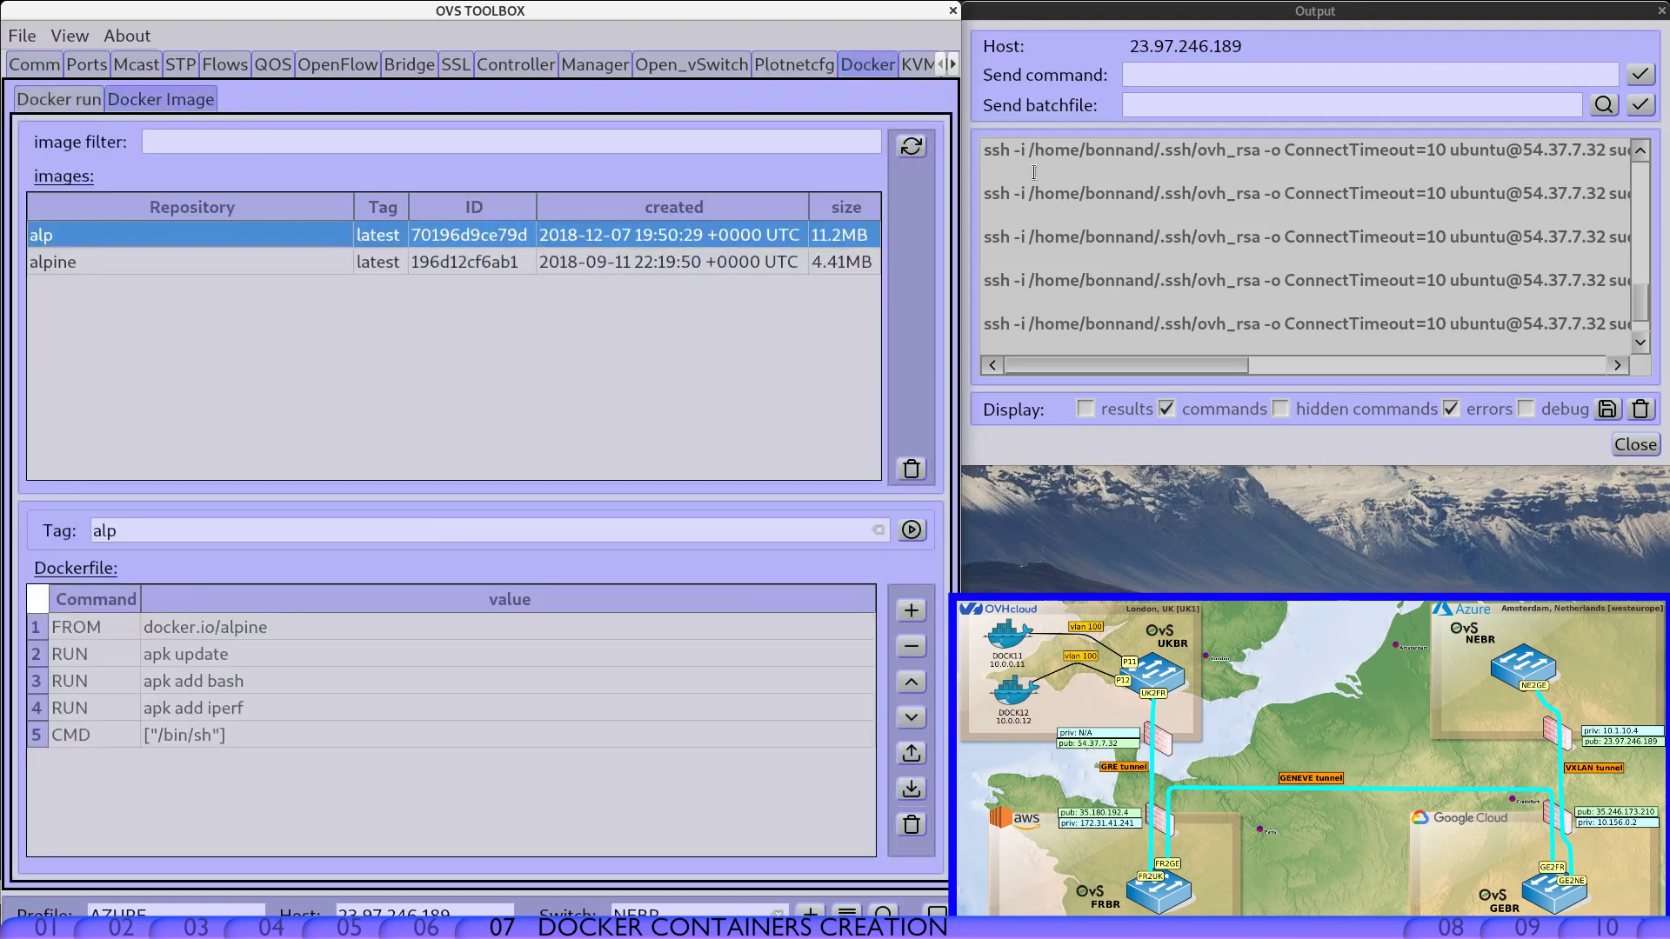
click(910, 147)
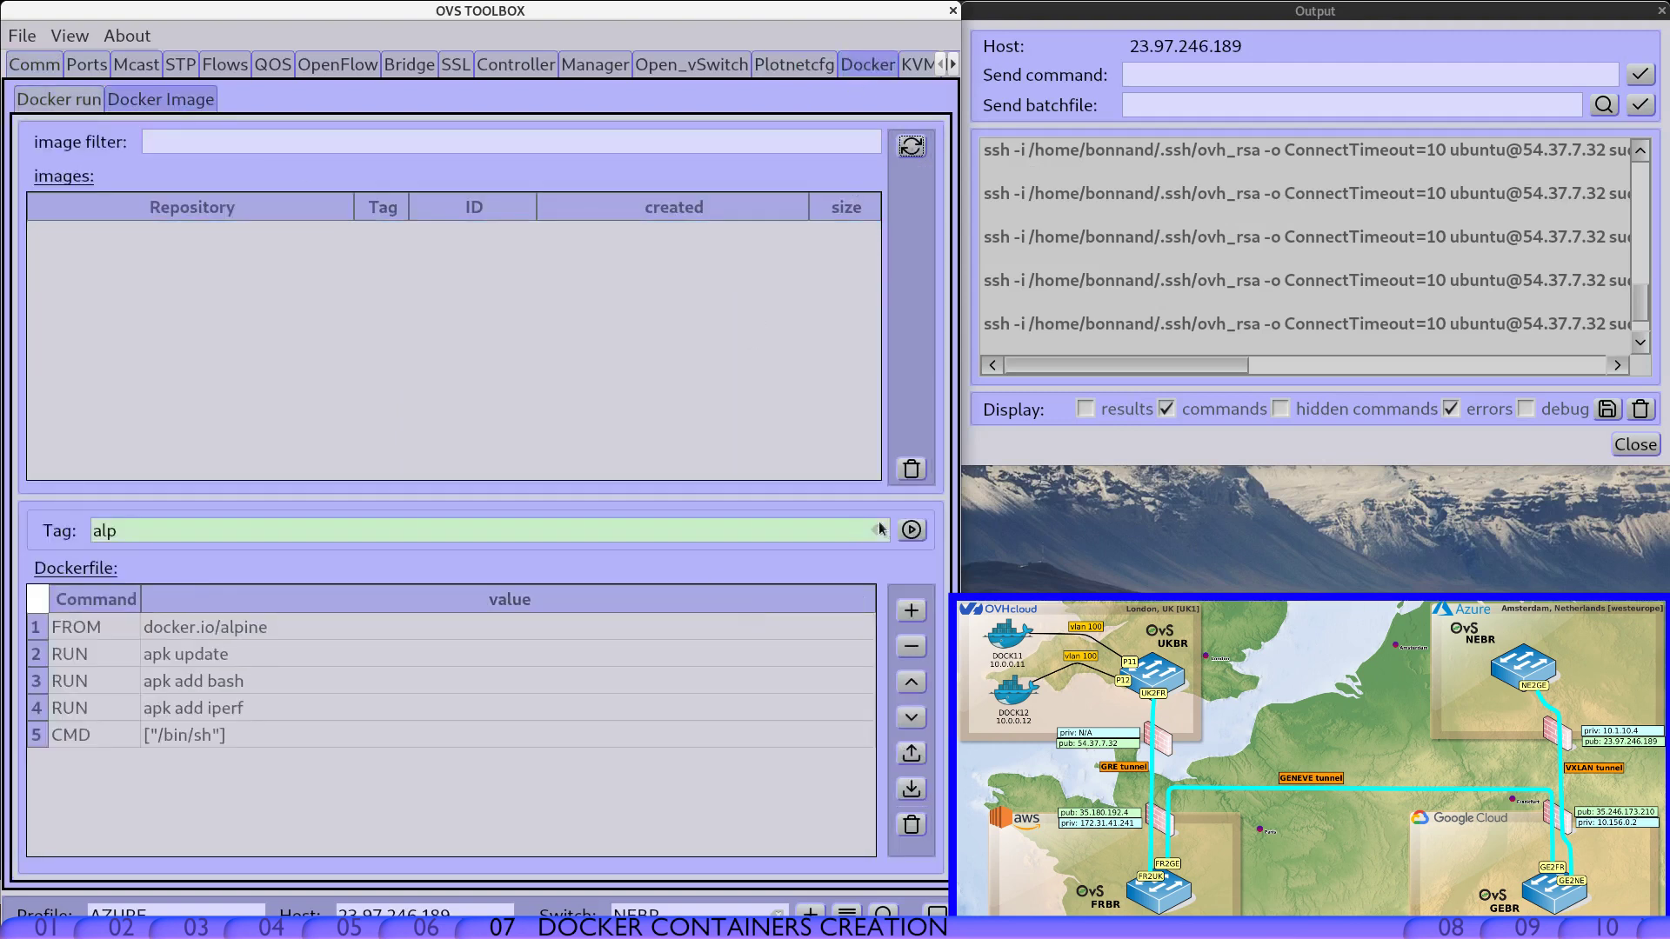
Build the alp image on AZURE, refresh until it appears, and select it for new containers
click(911, 530)
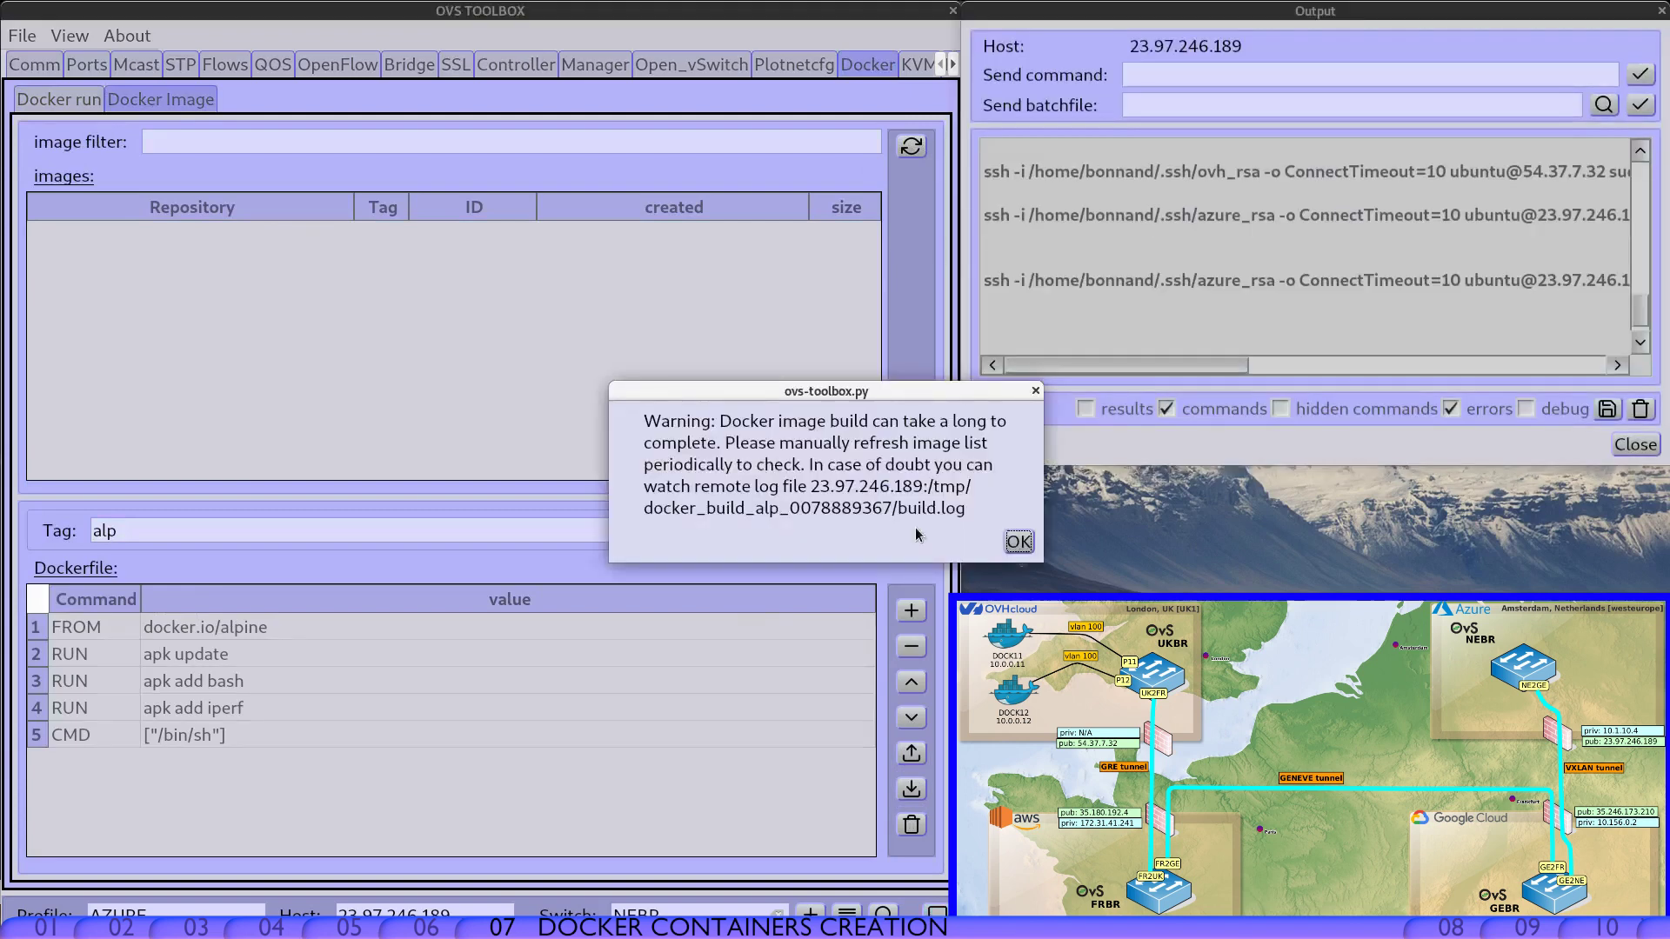
click(1018, 541)
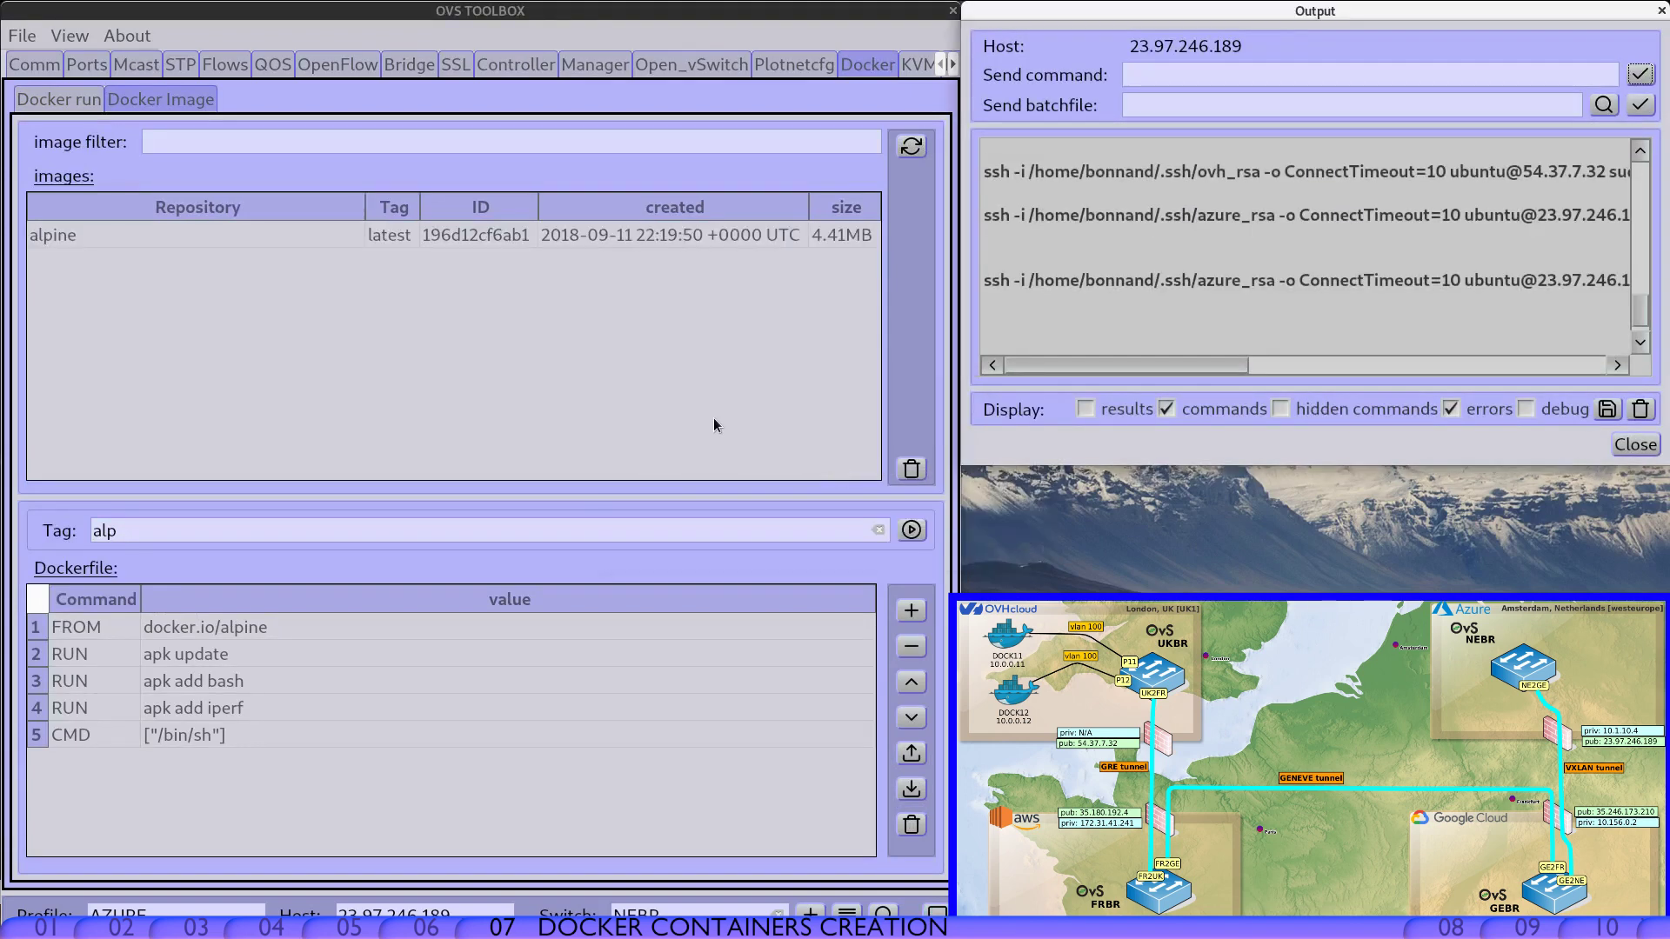
click(909, 148)
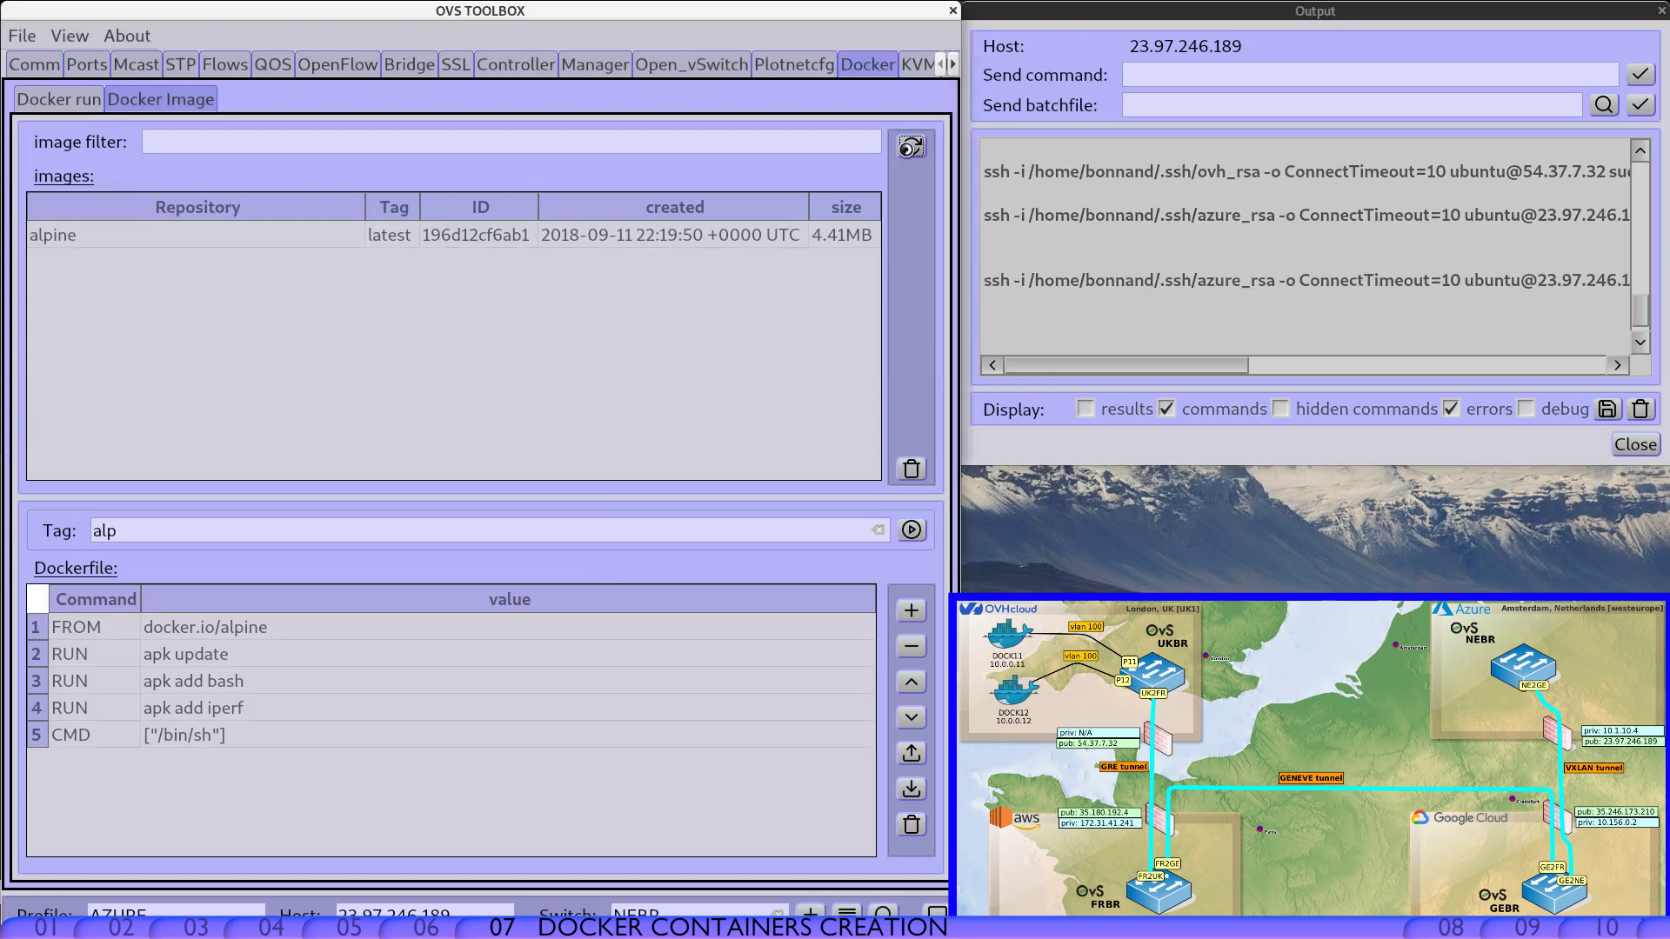
click(908, 152)
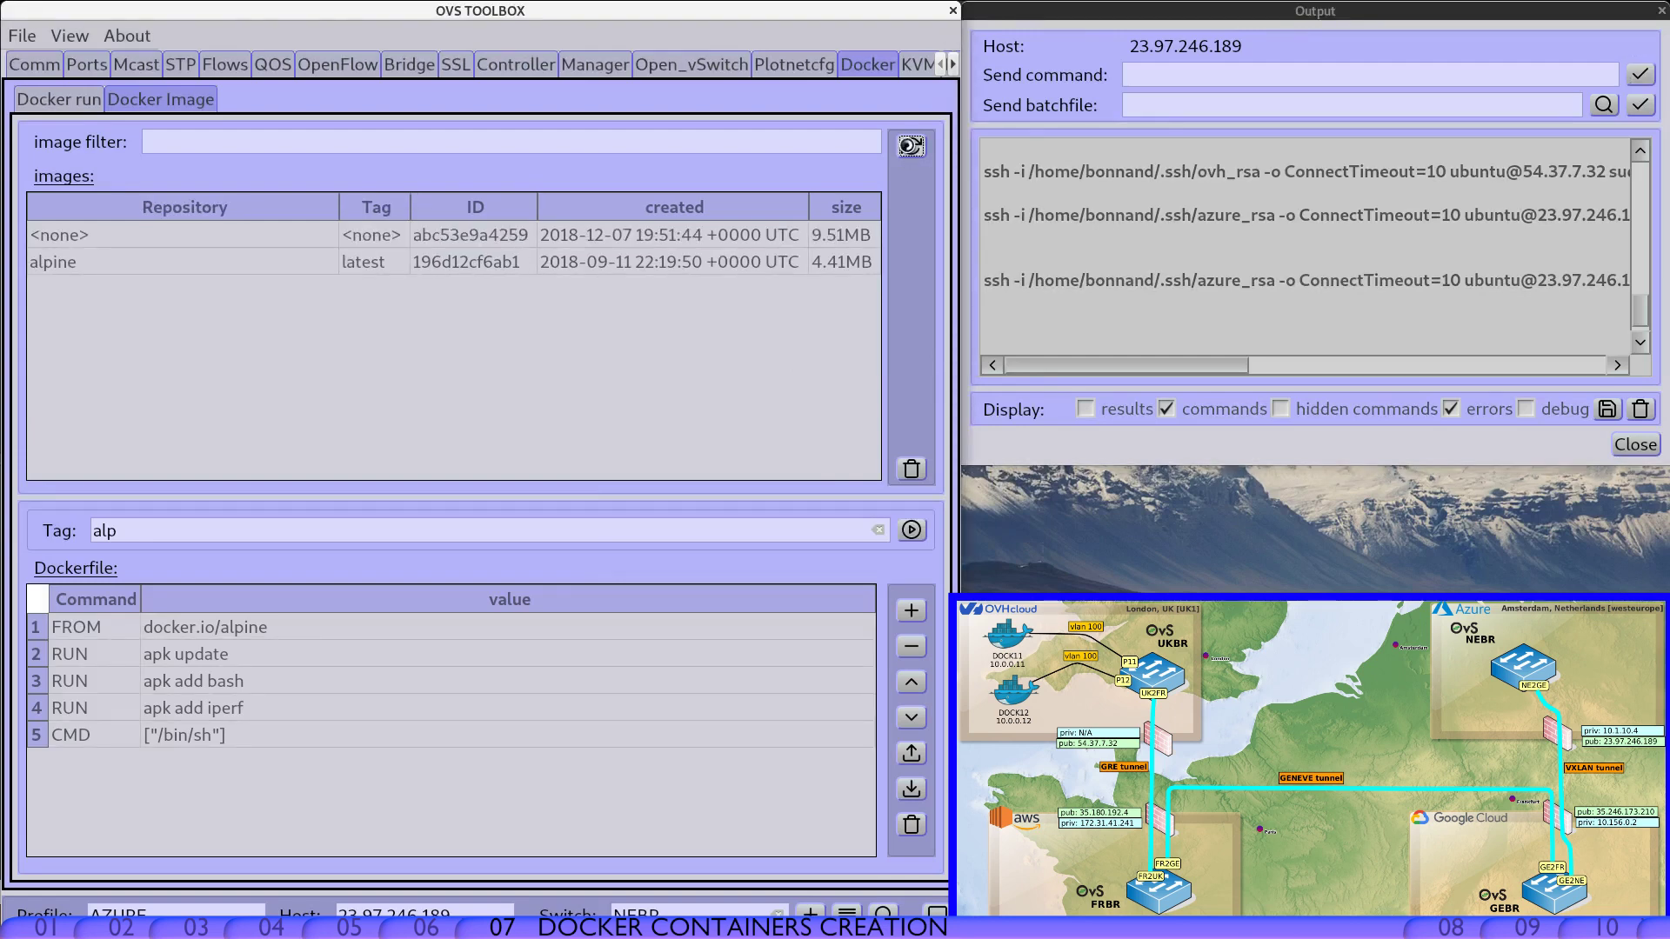
click(907, 152)
double_click(371, 242)
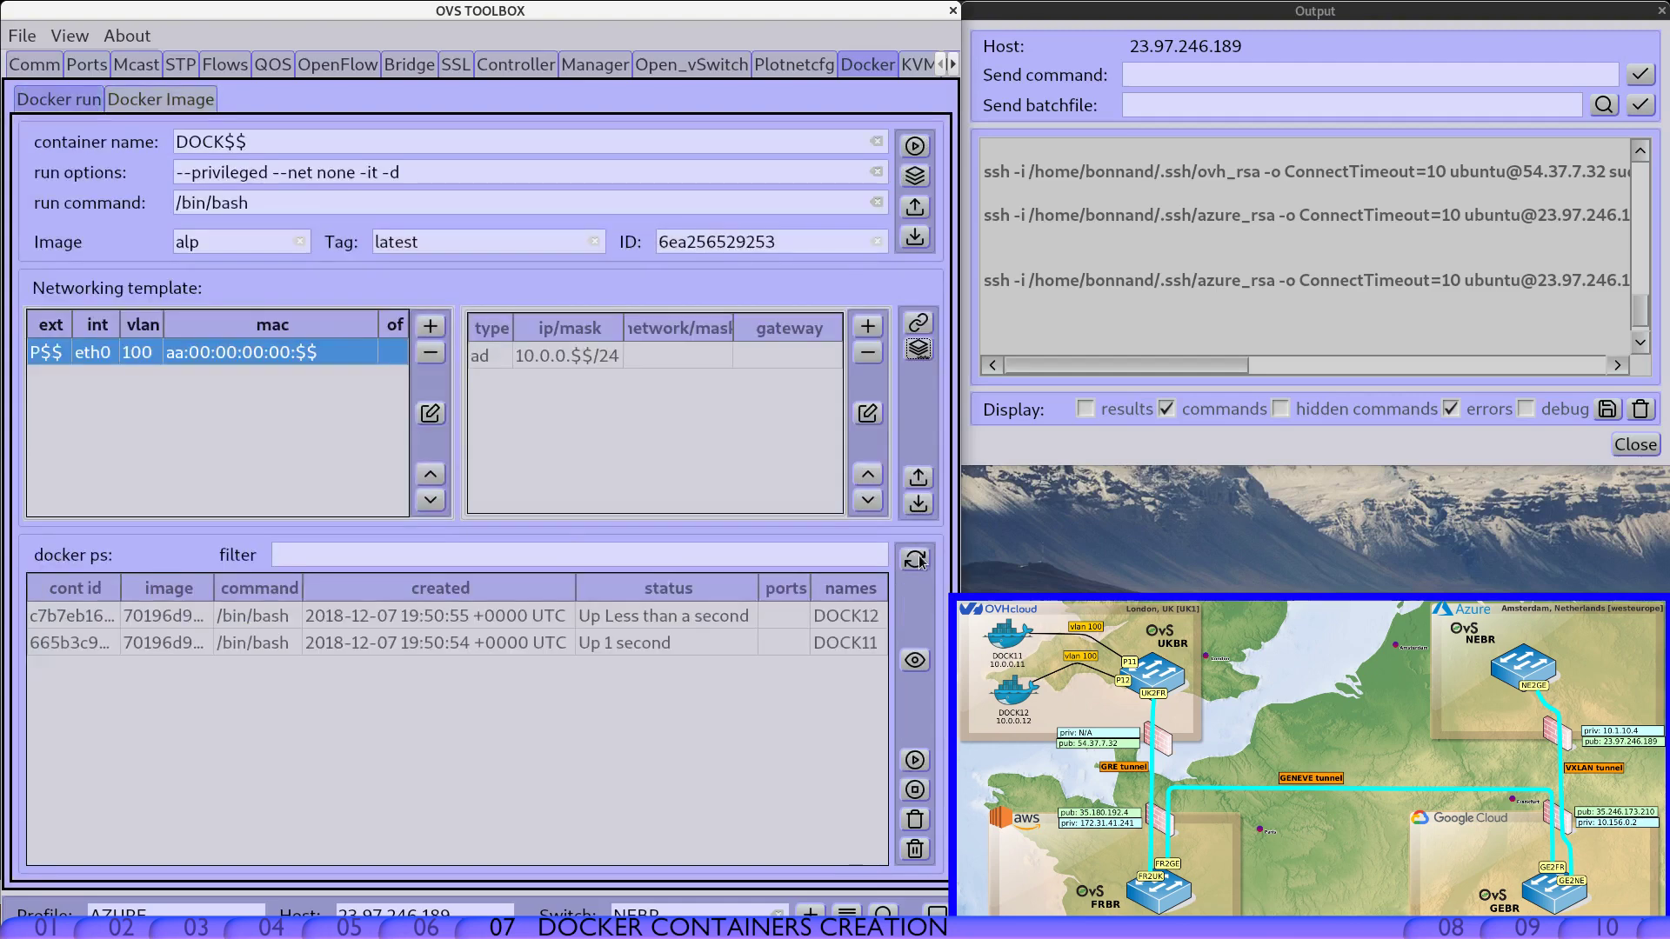
Create containers DOCK13 and DOCK14 (series 13 to 14) and apply the network template to both
click(914, 560)
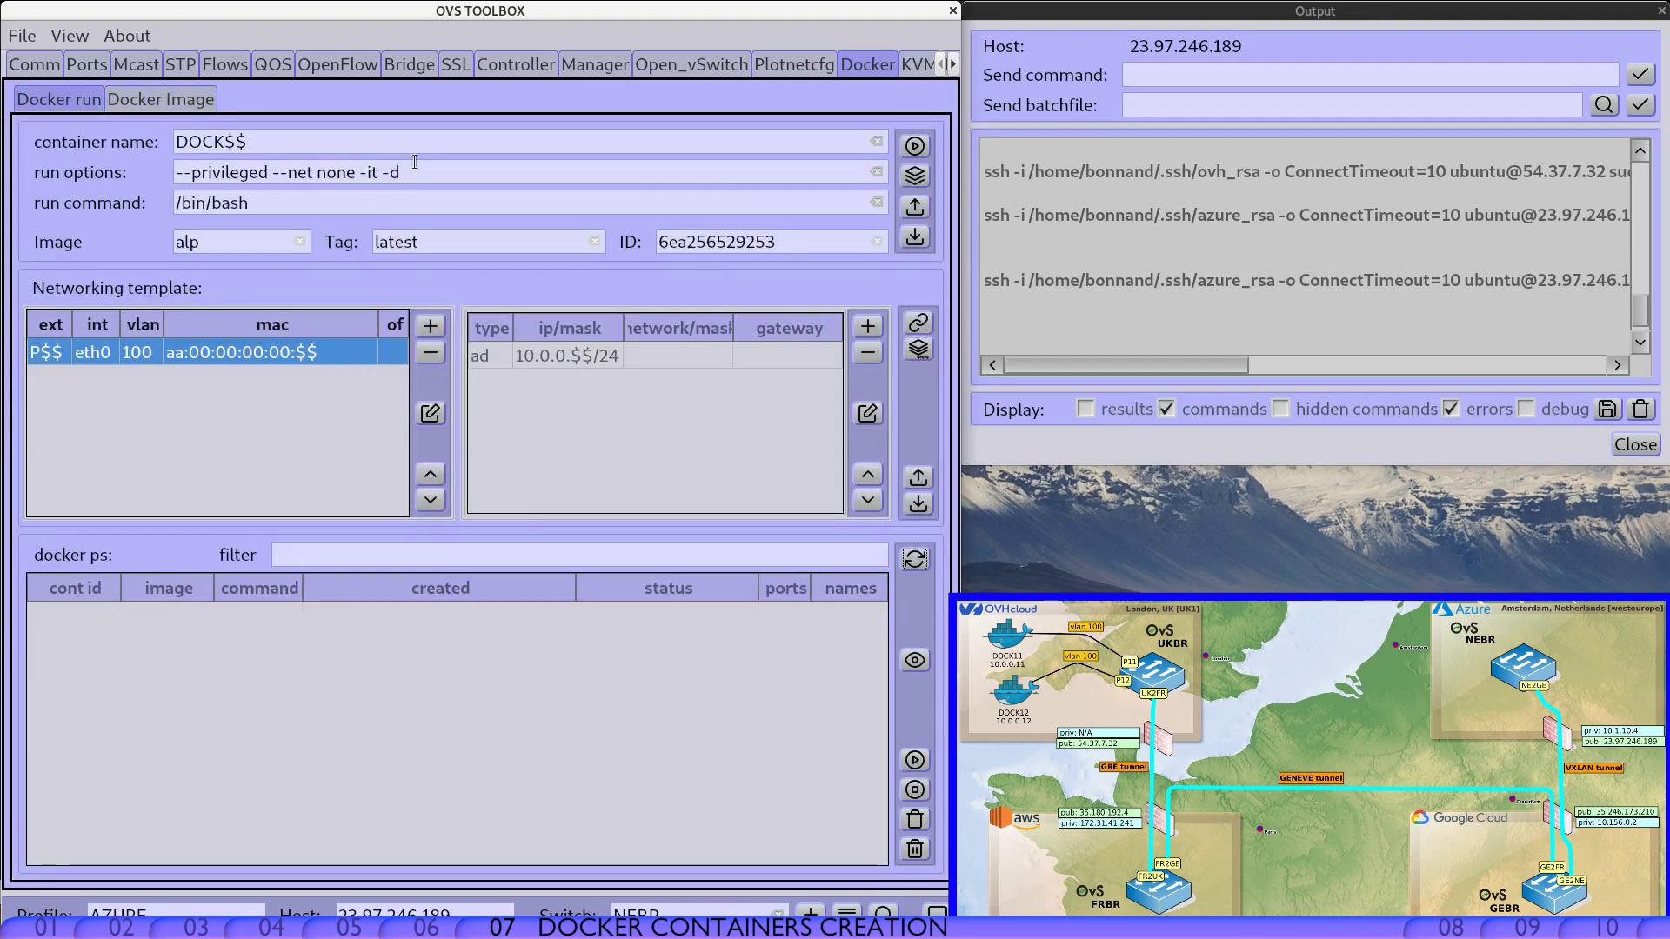
click(914, 178)
click(1061, 133)
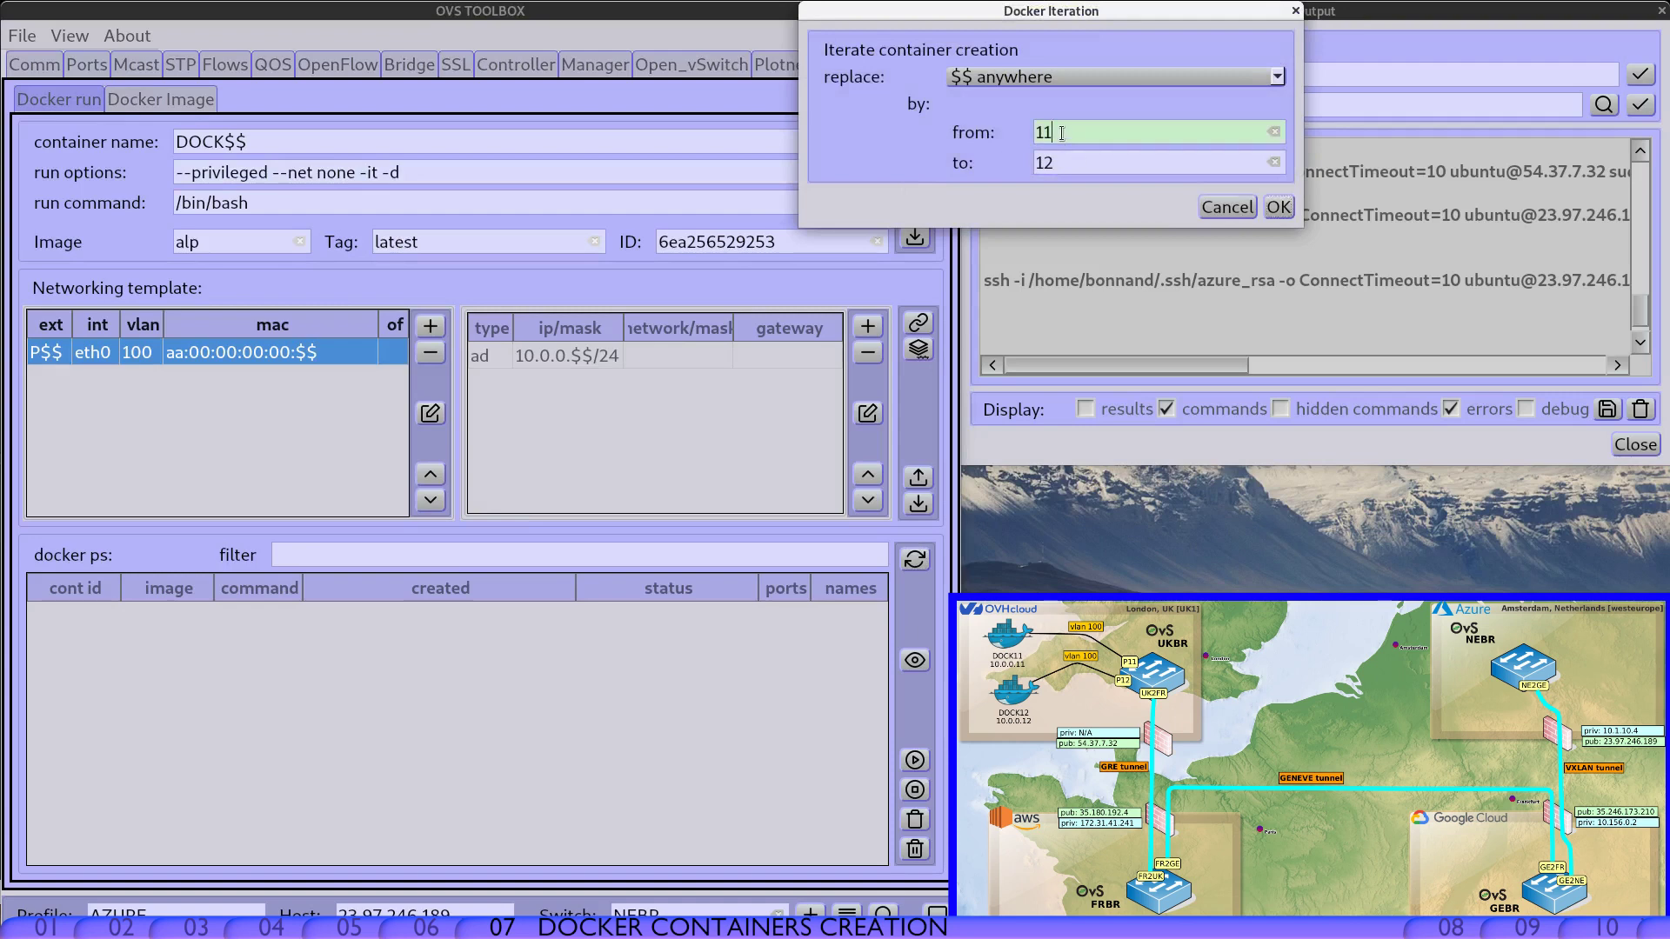
click(1058, 161)
click(1279, 207)
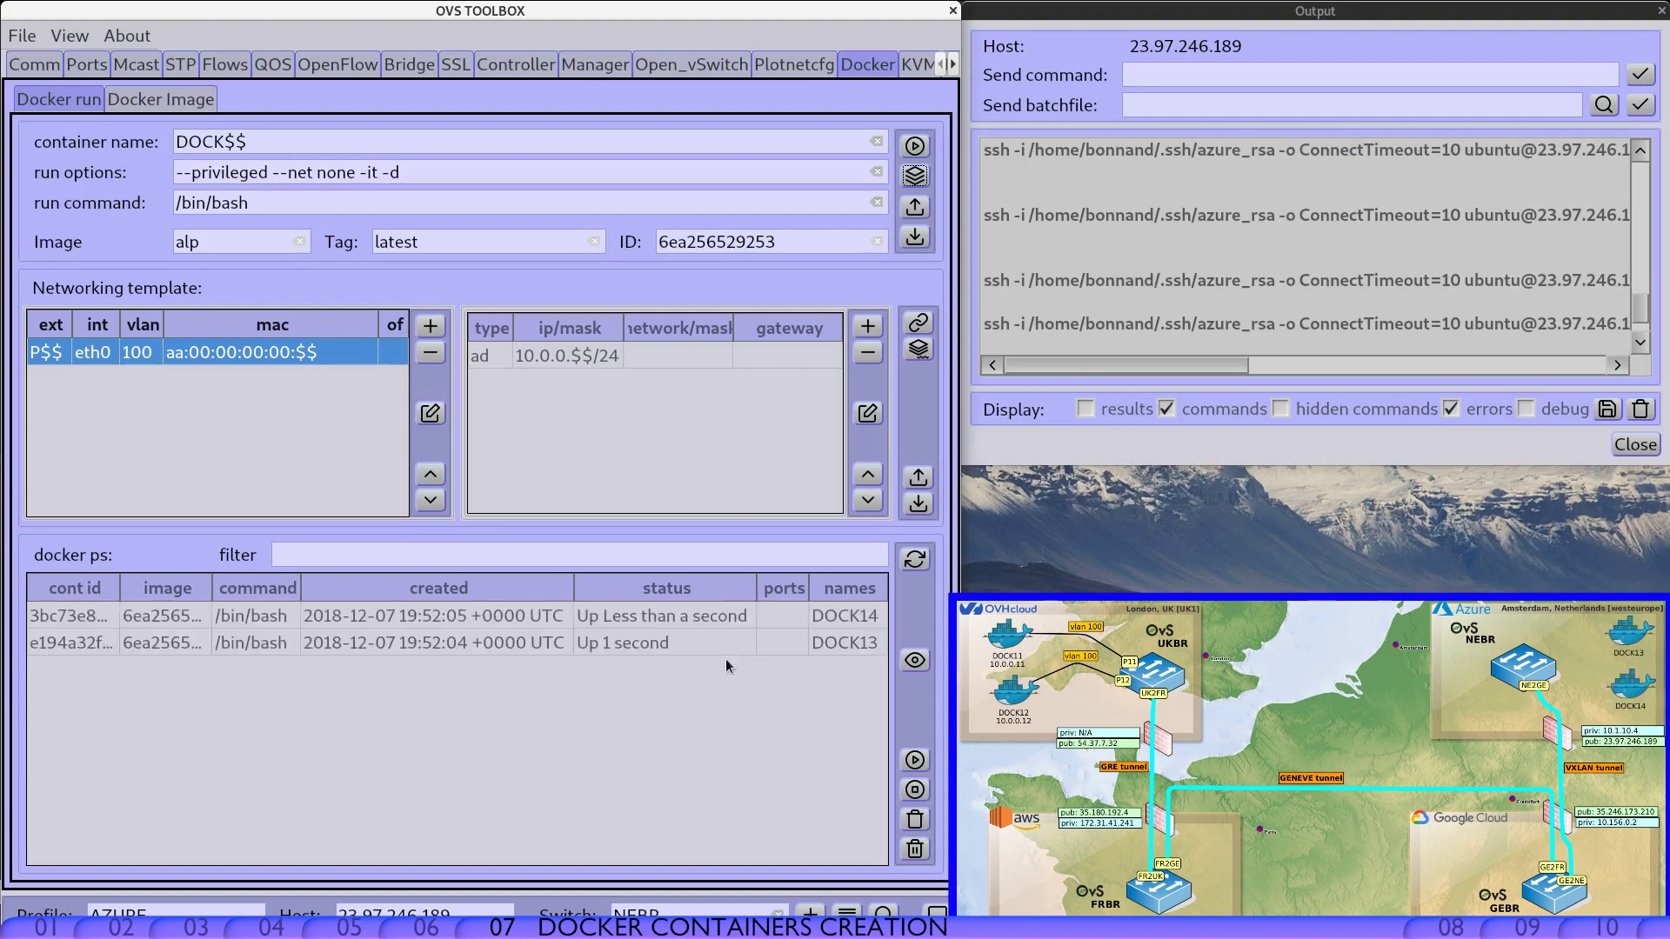
click(918, 348)
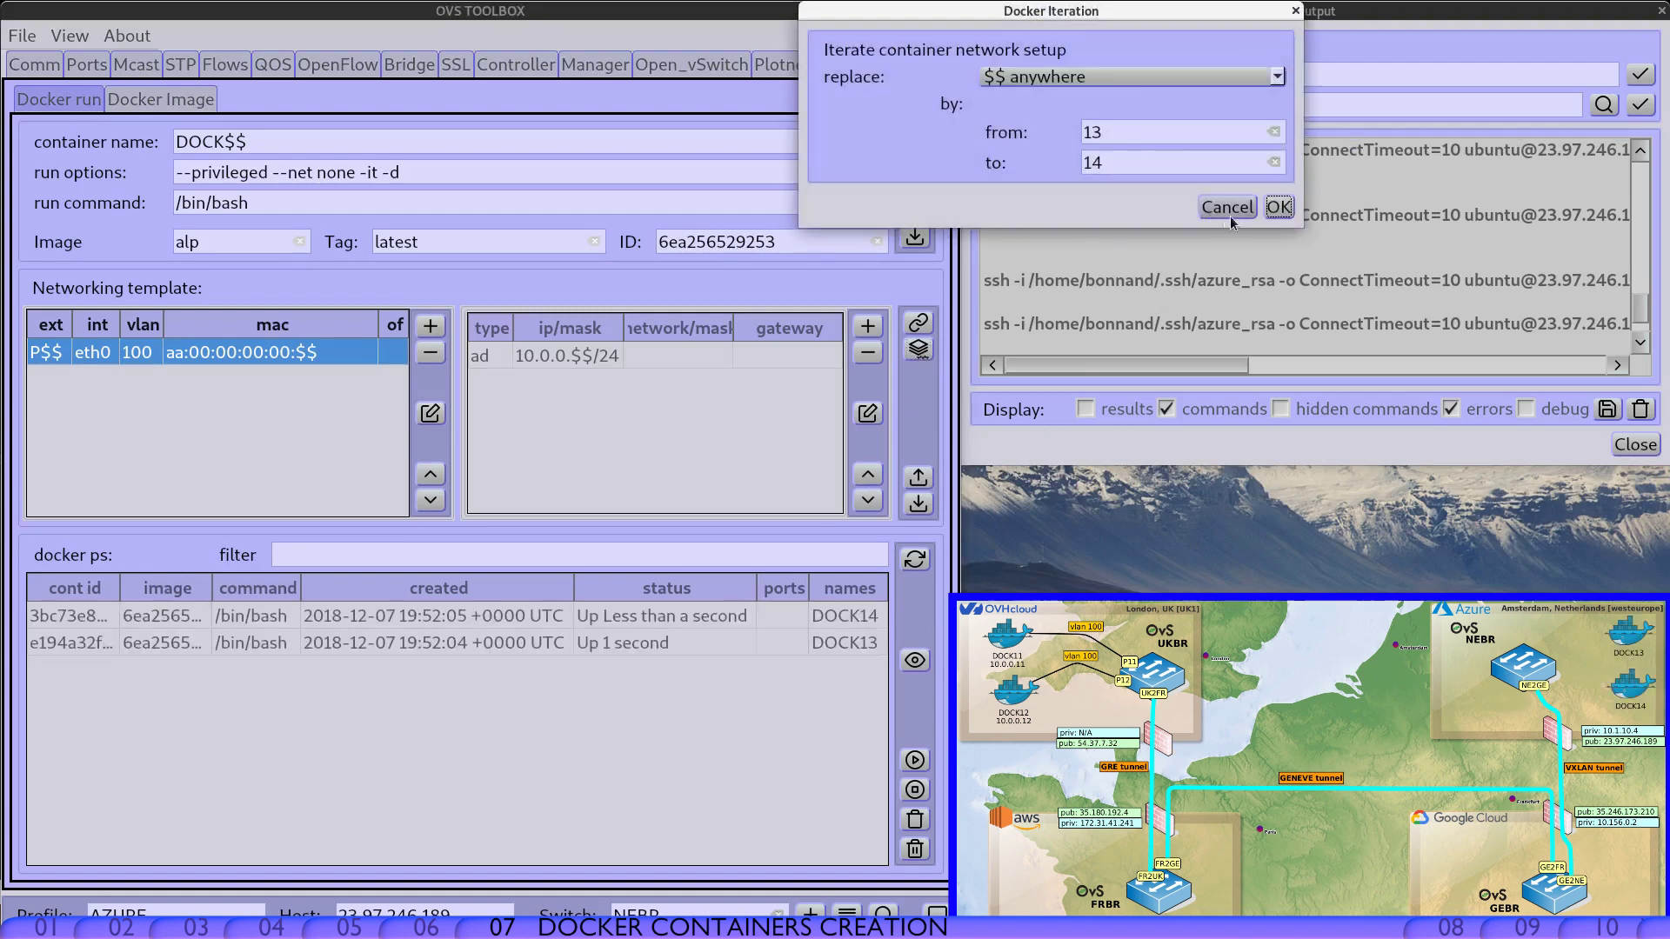
click(1279, 209)
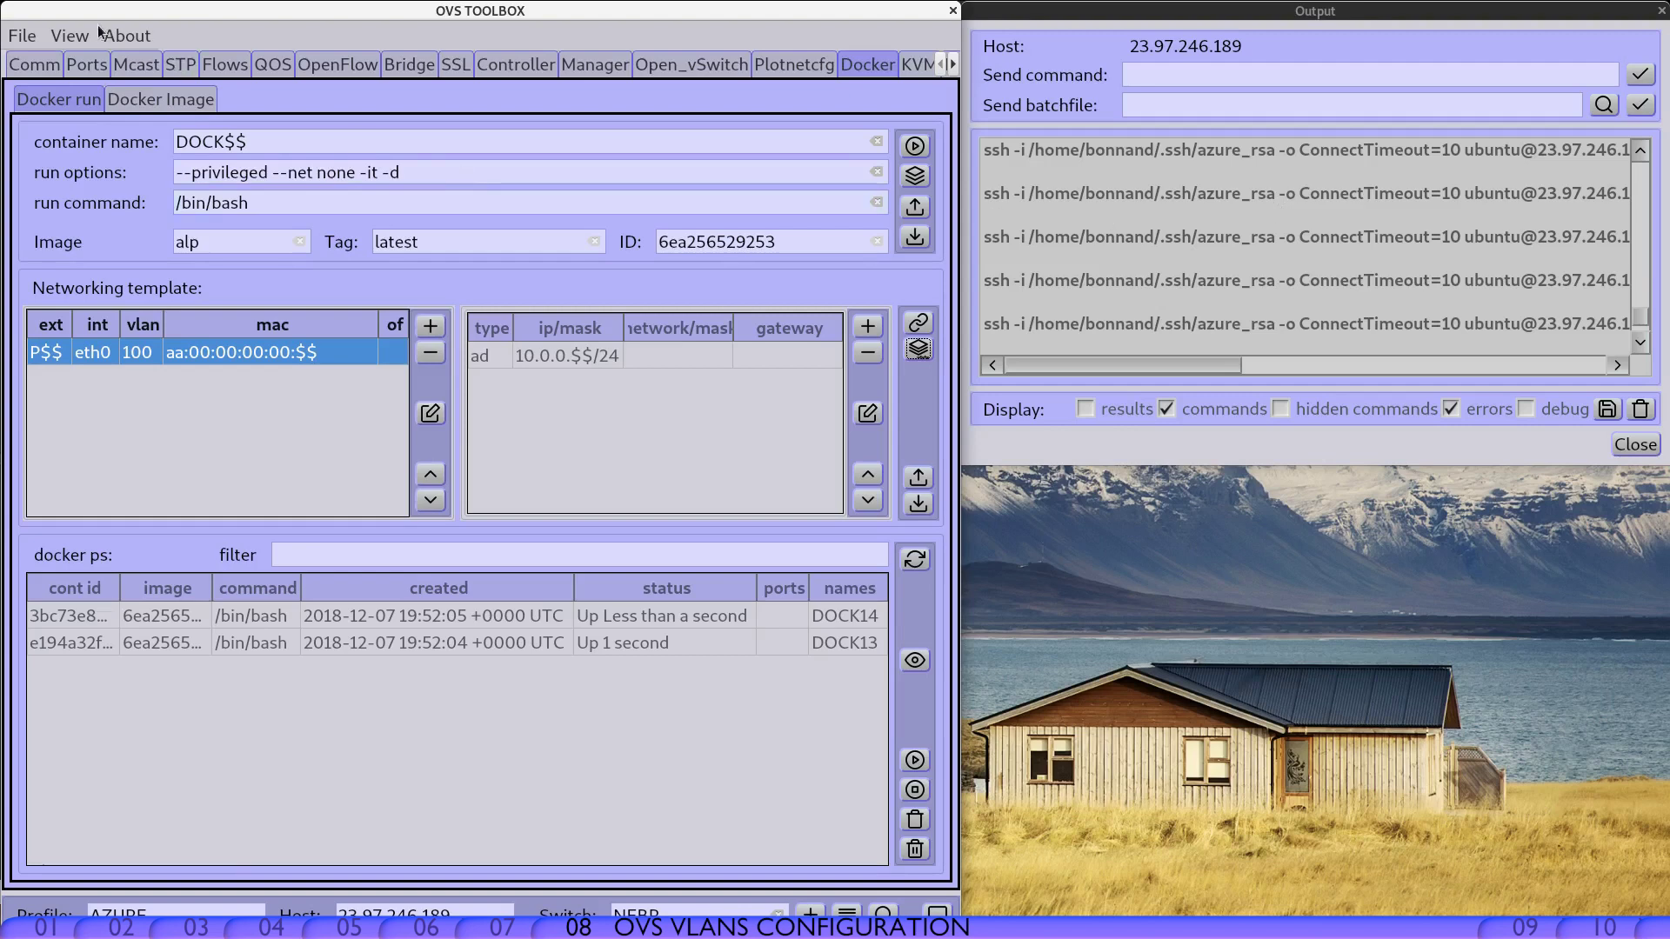
Set VLAN tag 200 on port P14 of the Azure switch NEBR
click(87, 65)
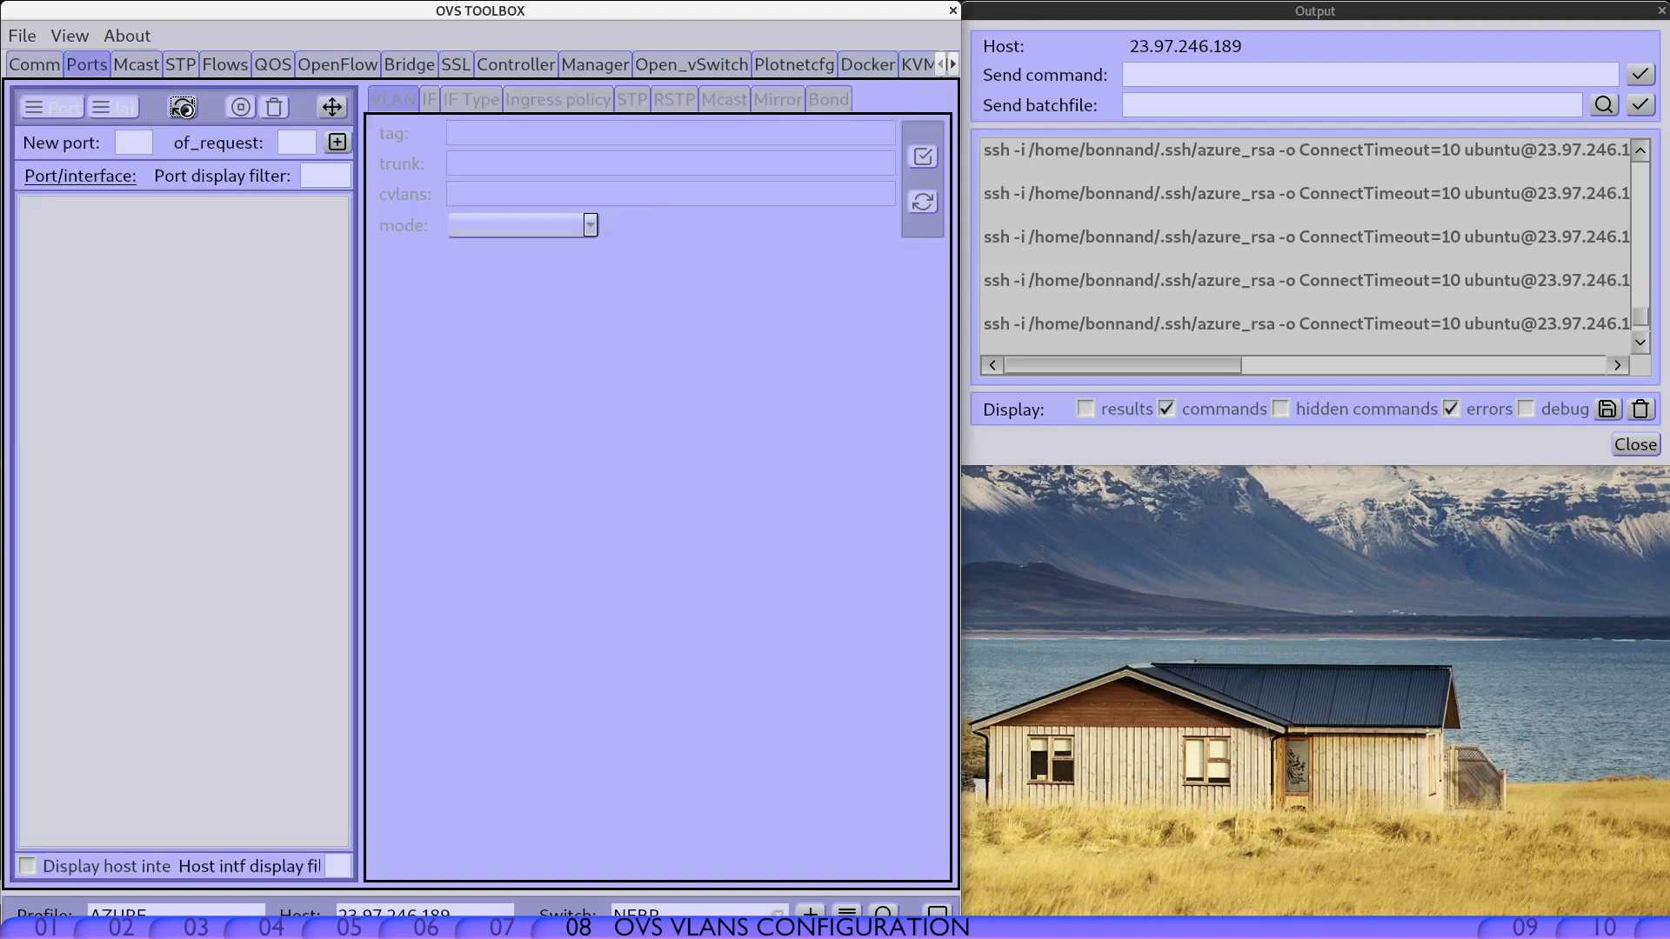
click(183, 109)
click(54, 238)
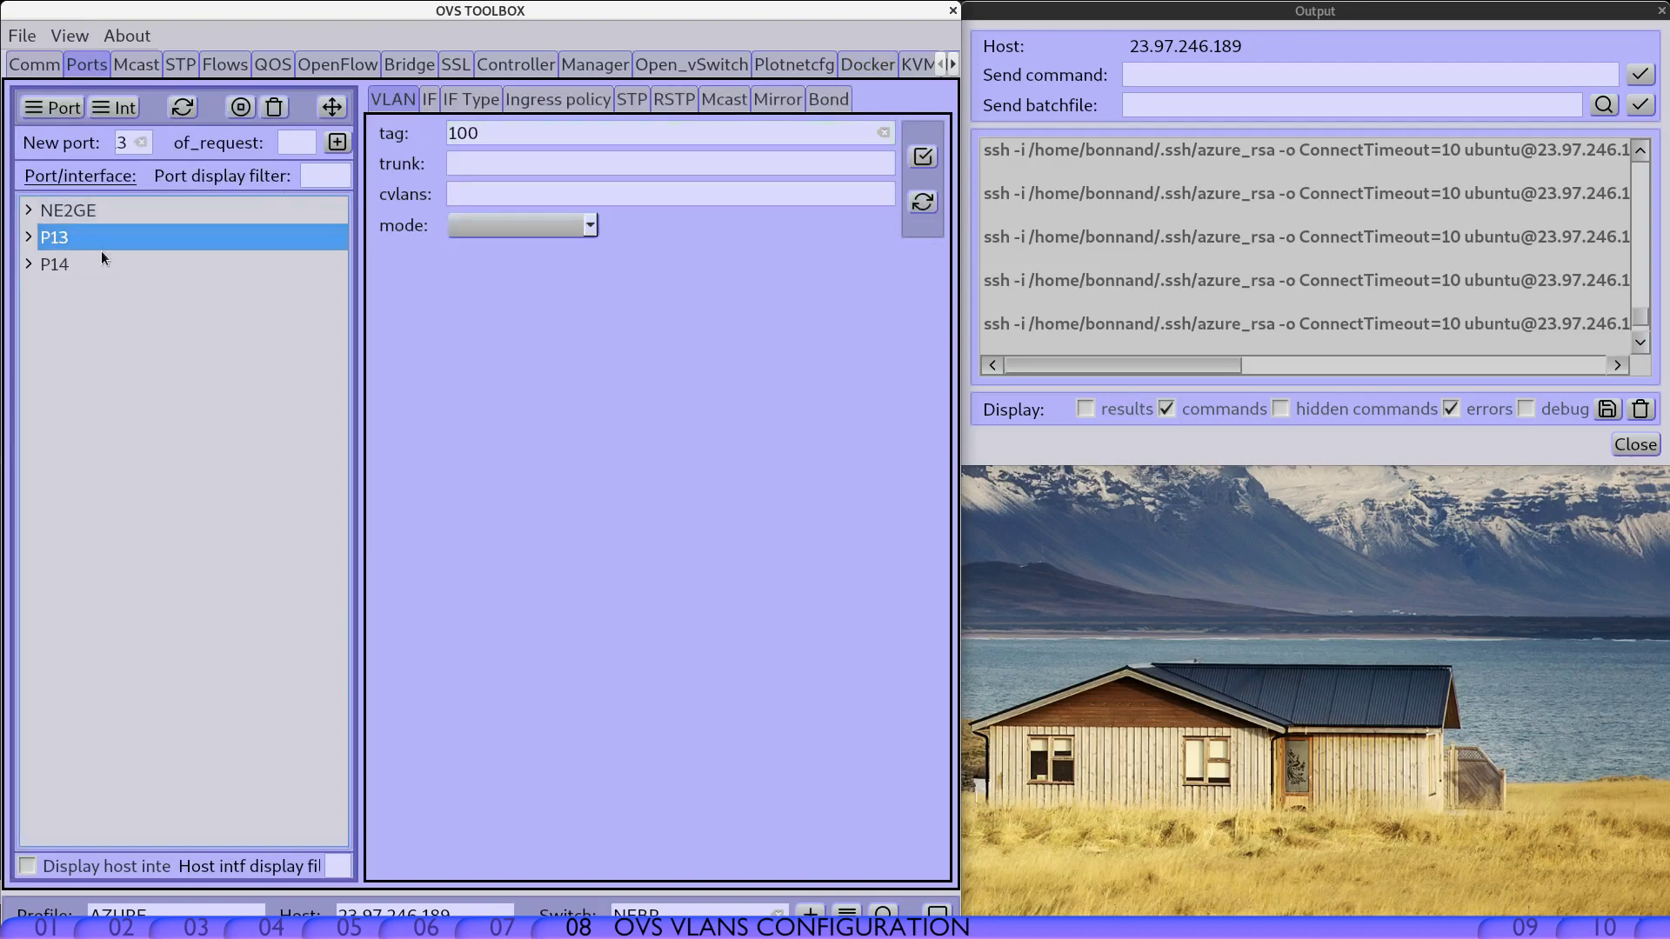
click(92, 261)
click(459, 132)
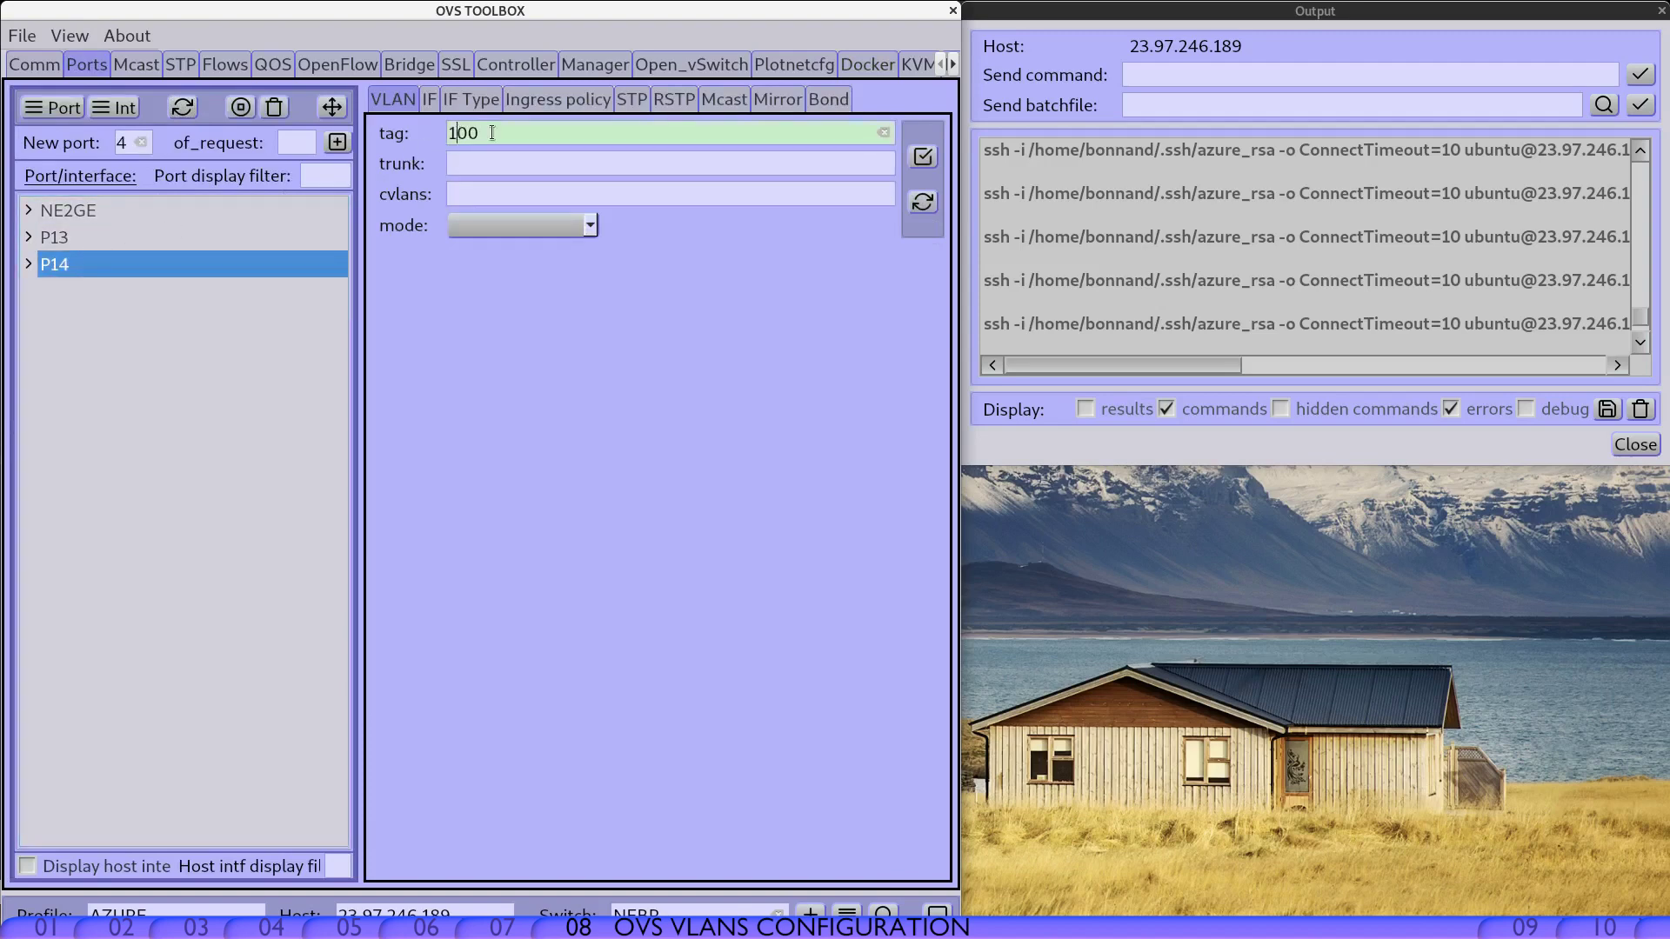
key(BackSpace)
text(2)
click(924, 157)
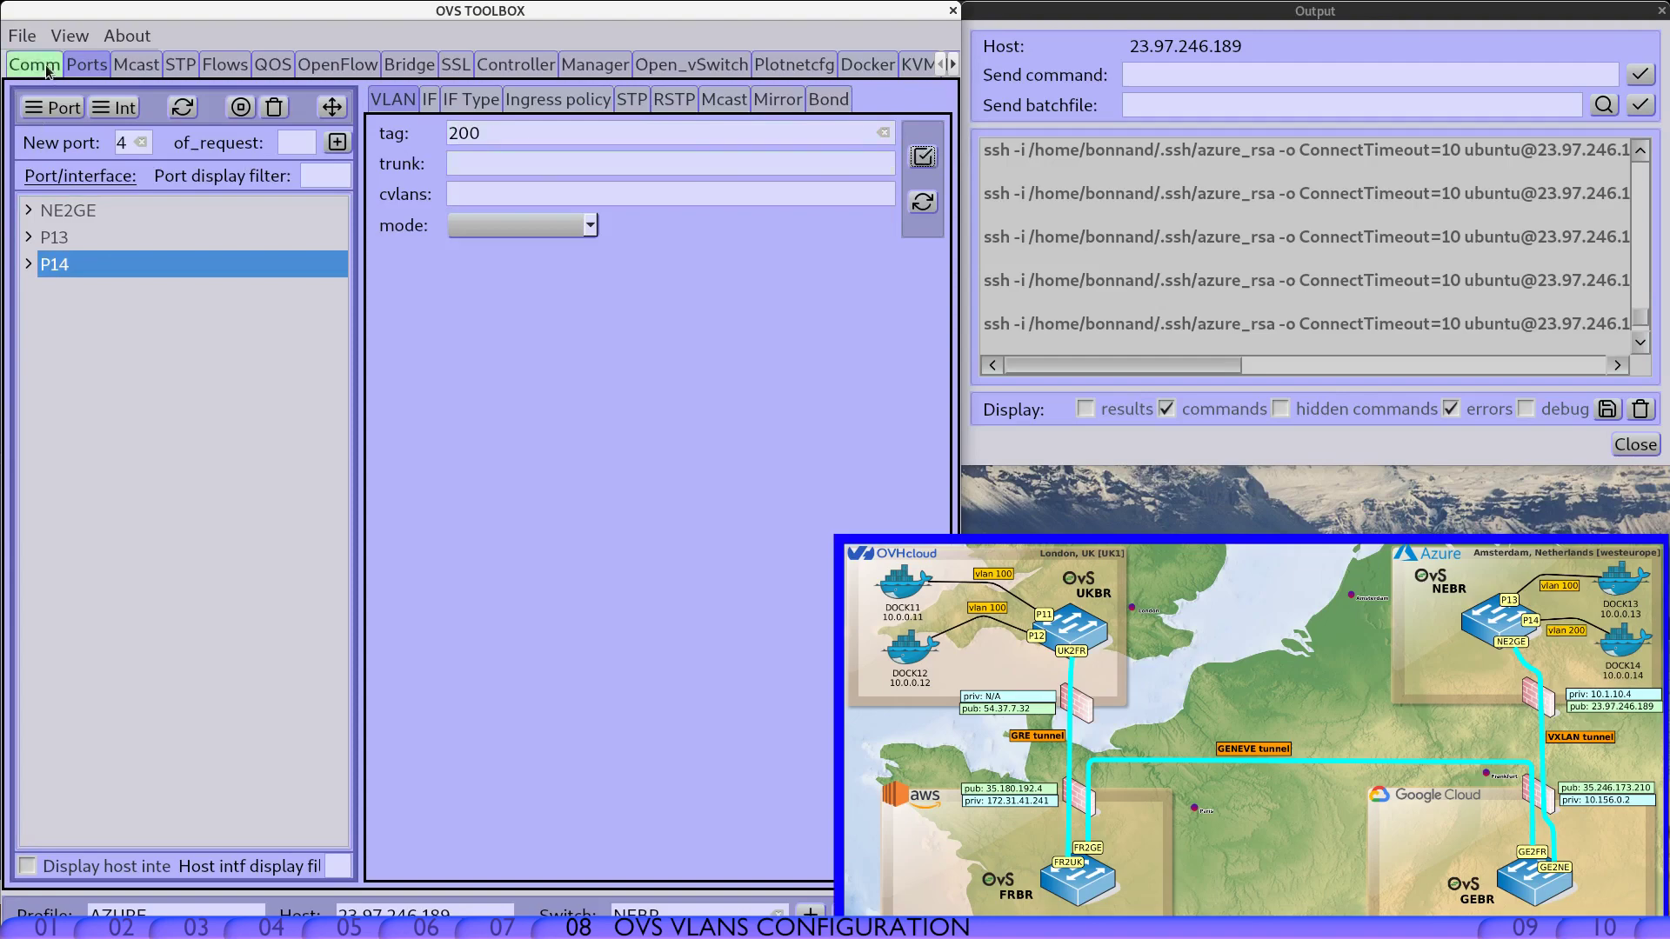
Switch to the OVH switch UKBR and set VLAN tag 200 on port P12
click(33, 64)
click(52, 170)
click(85, 68)
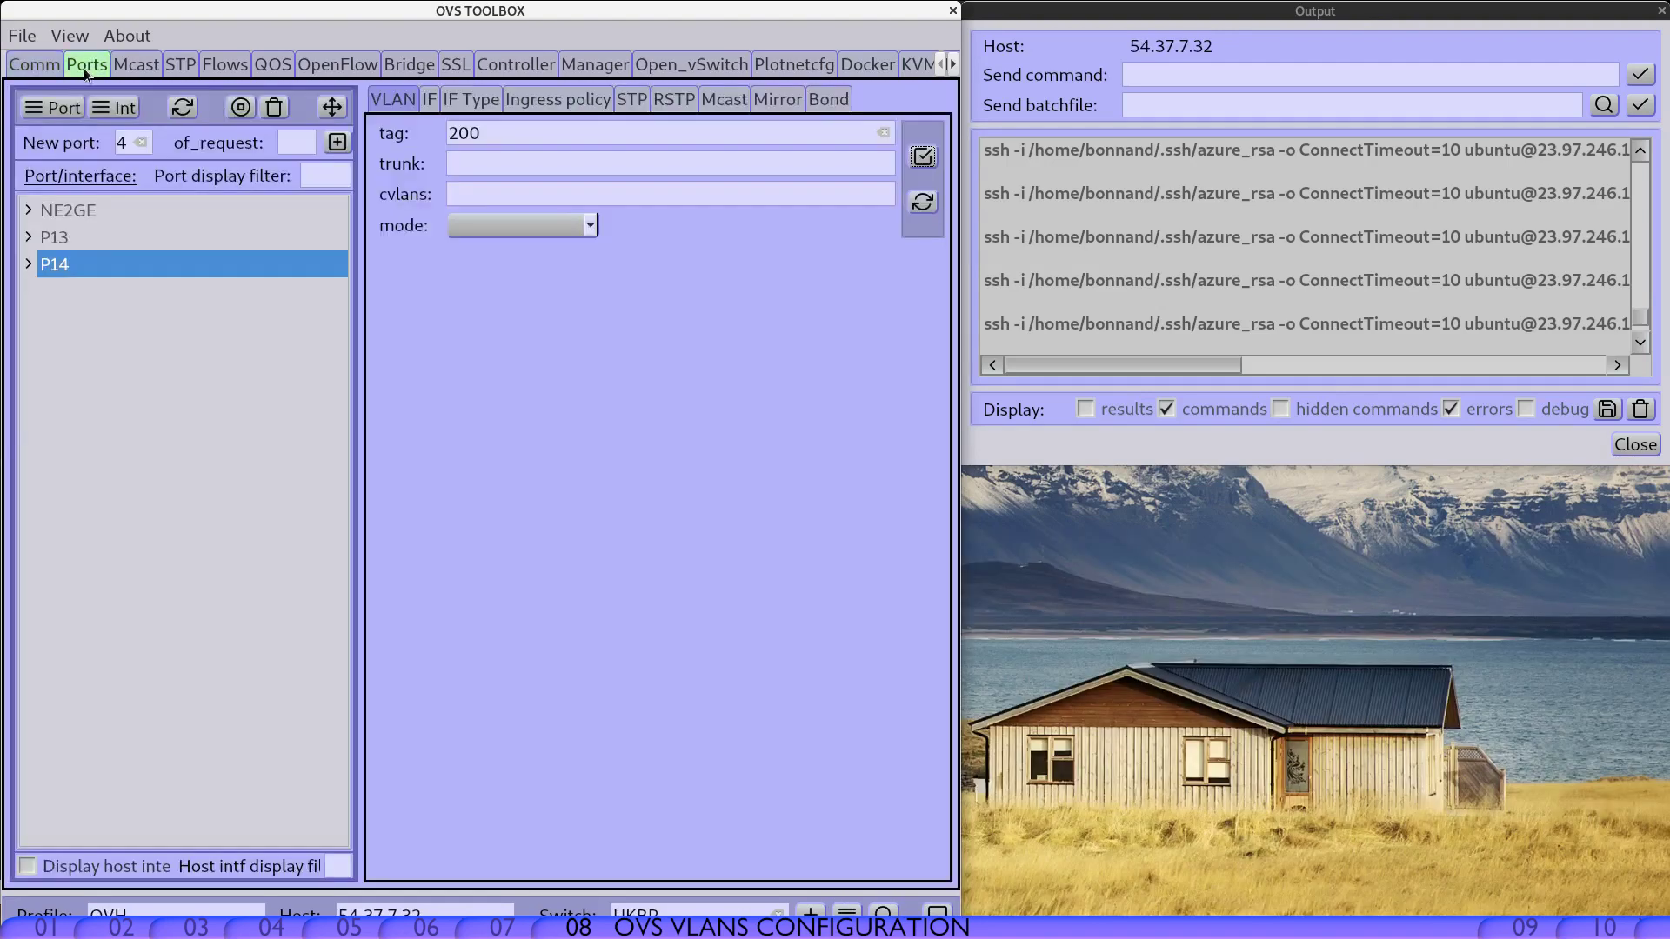
click(181, 107)
click(64, 212)
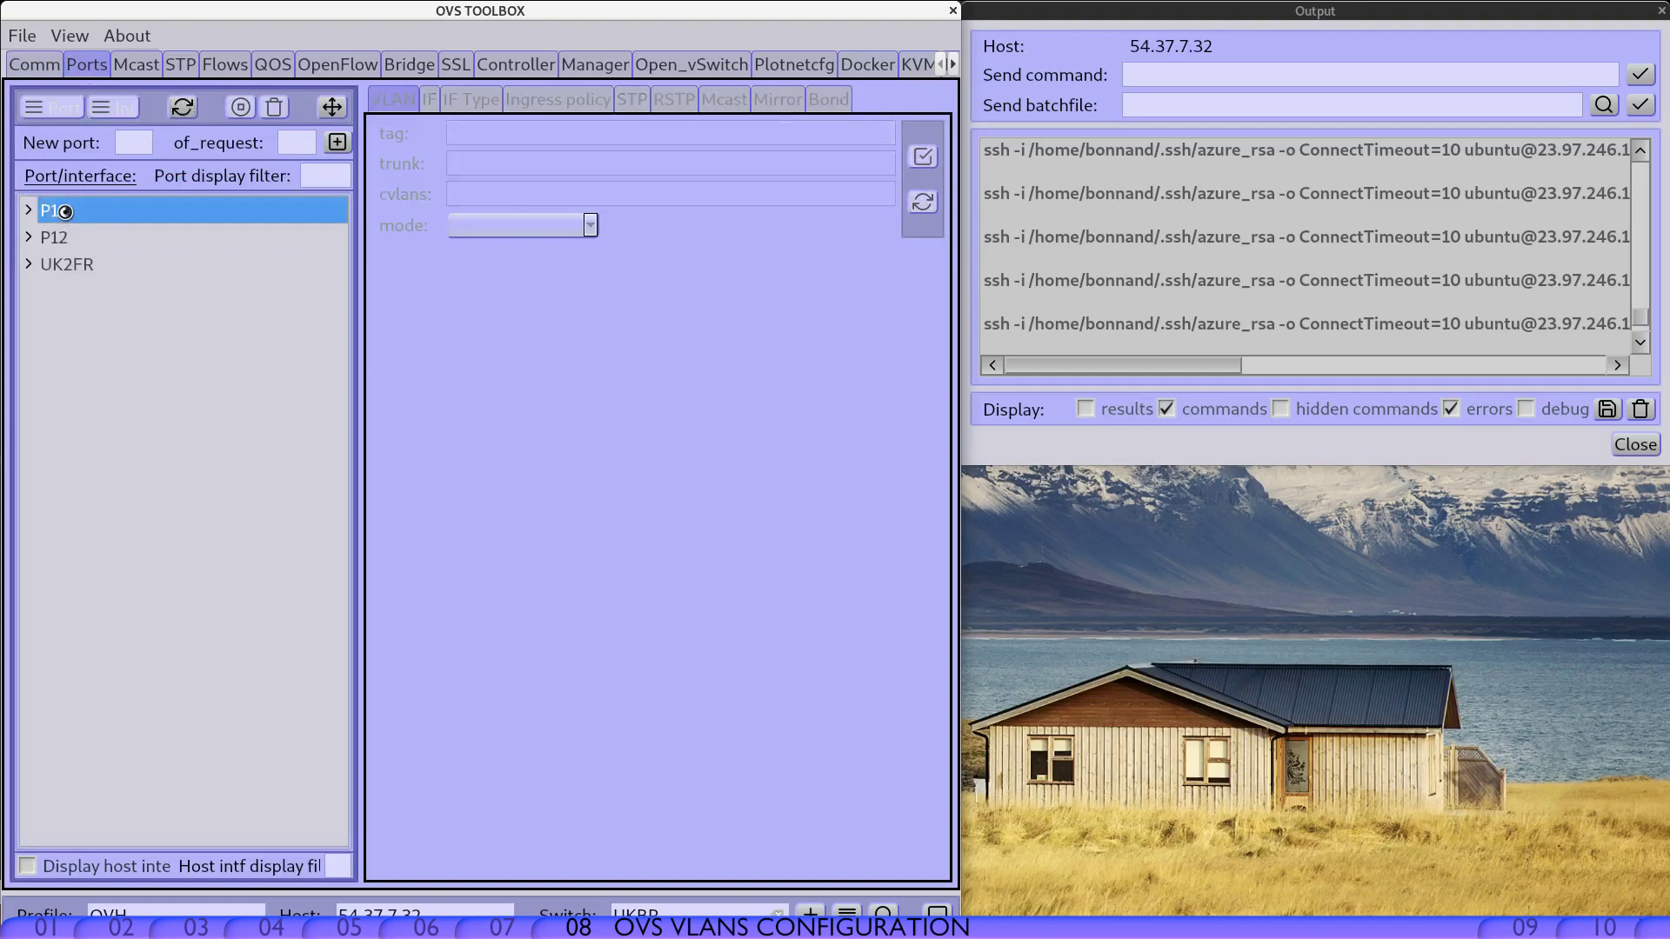
click(62, 237)
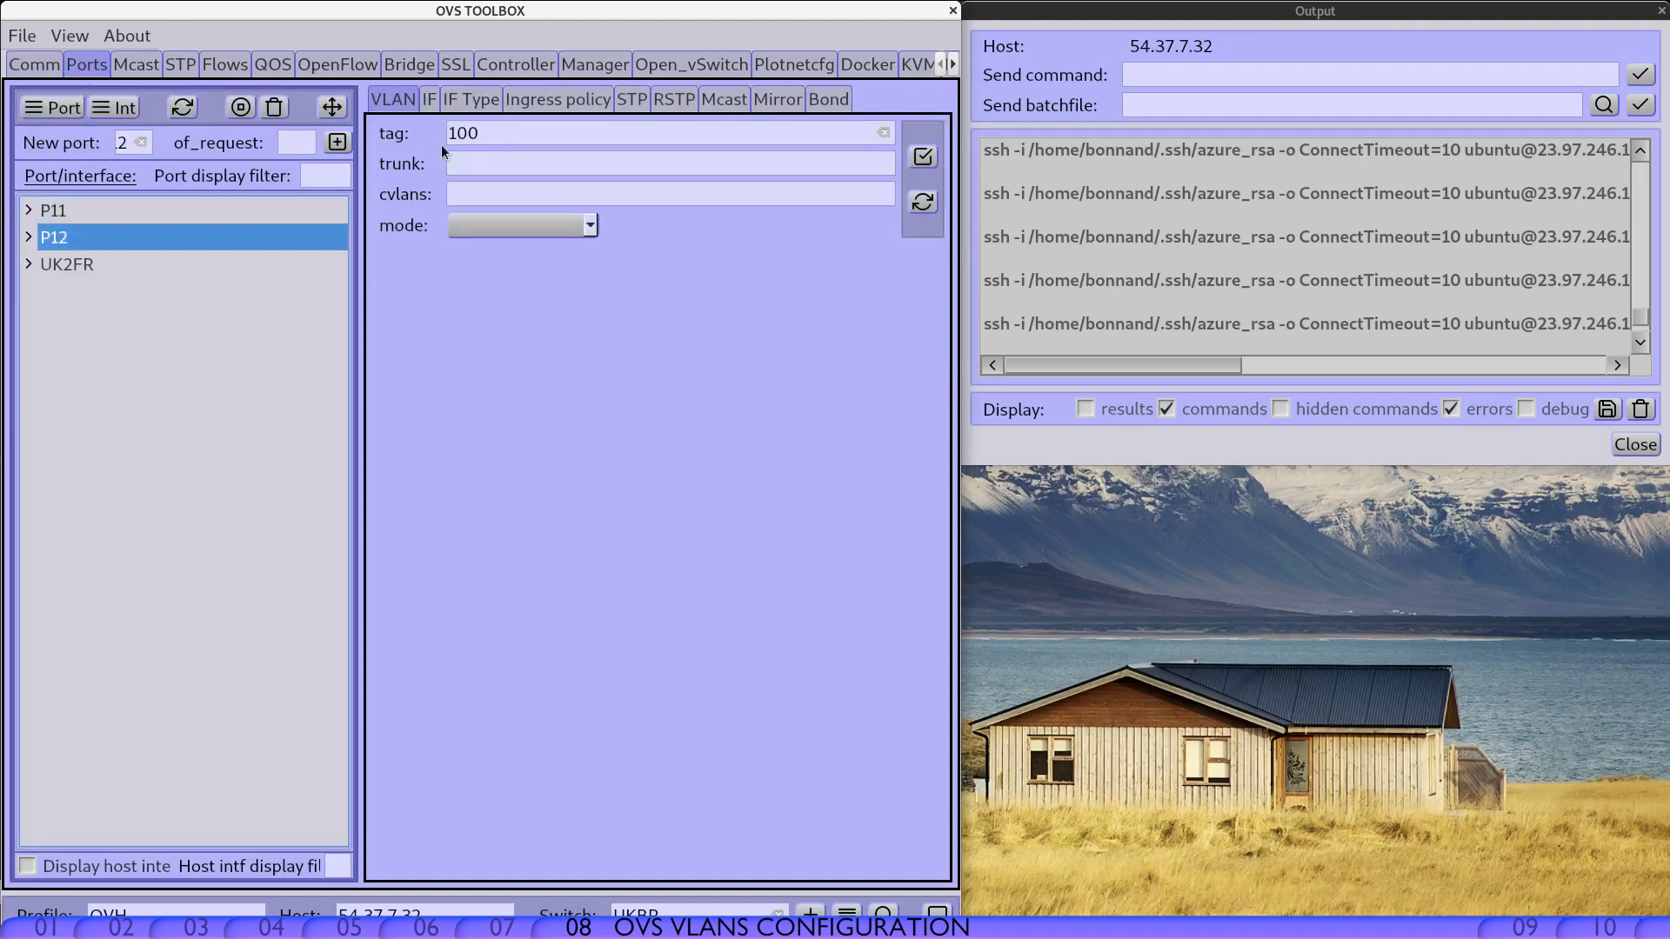
click(470, 133)
double_click(470, 133)
text(200)
click(923, 155)
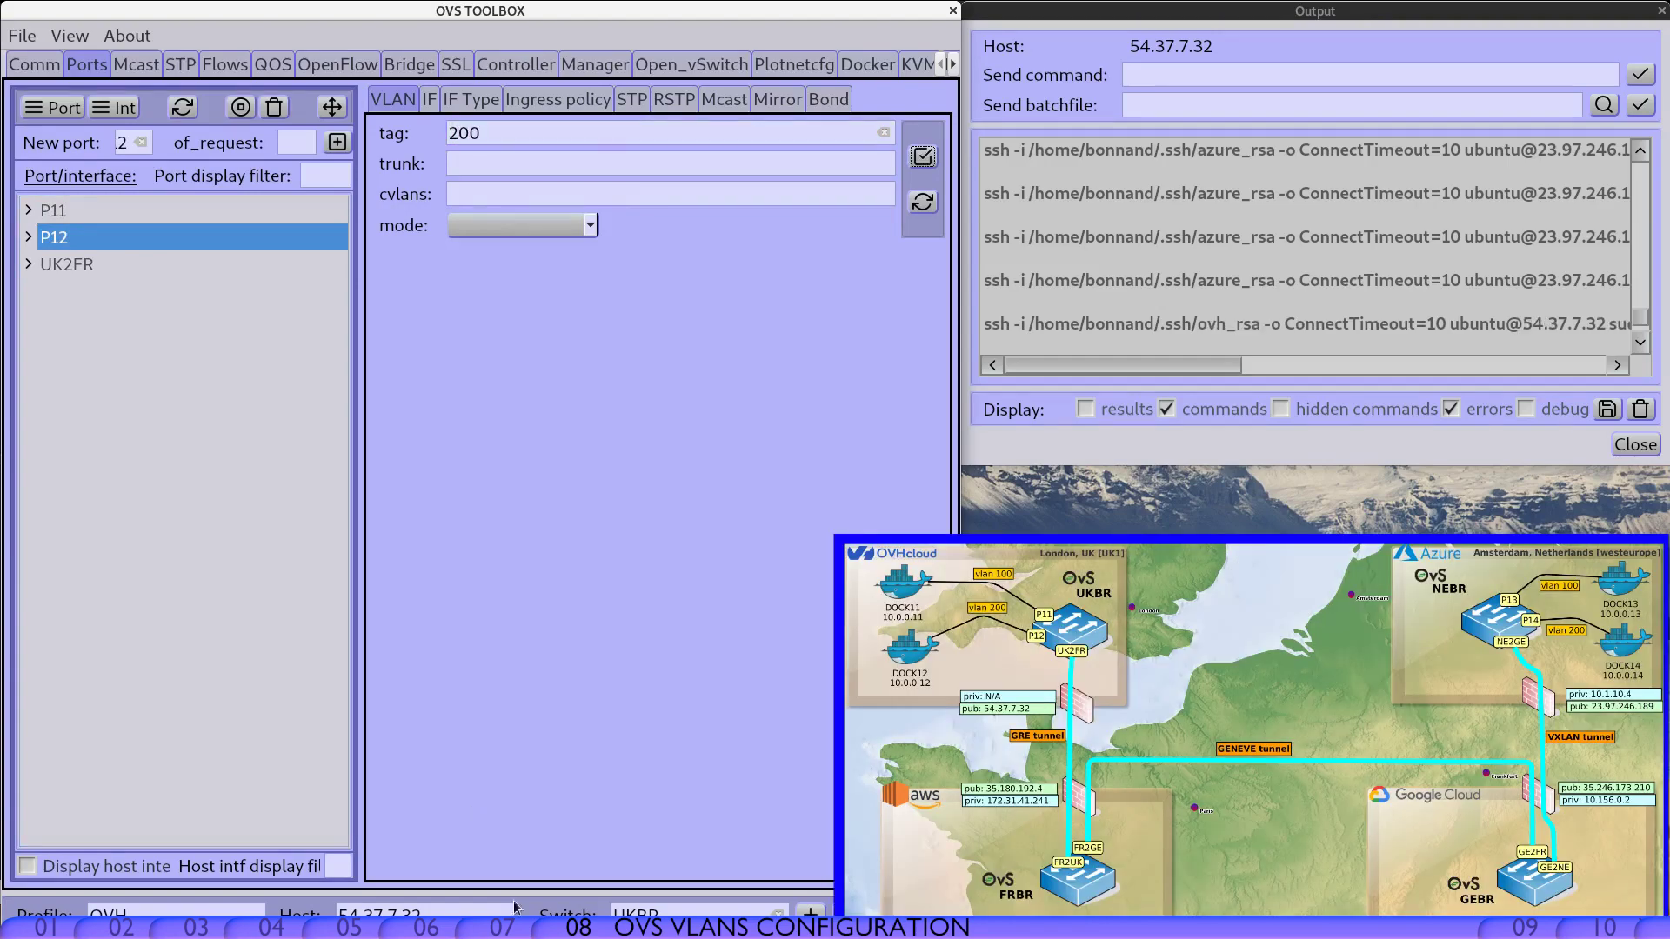
click(19, 68)
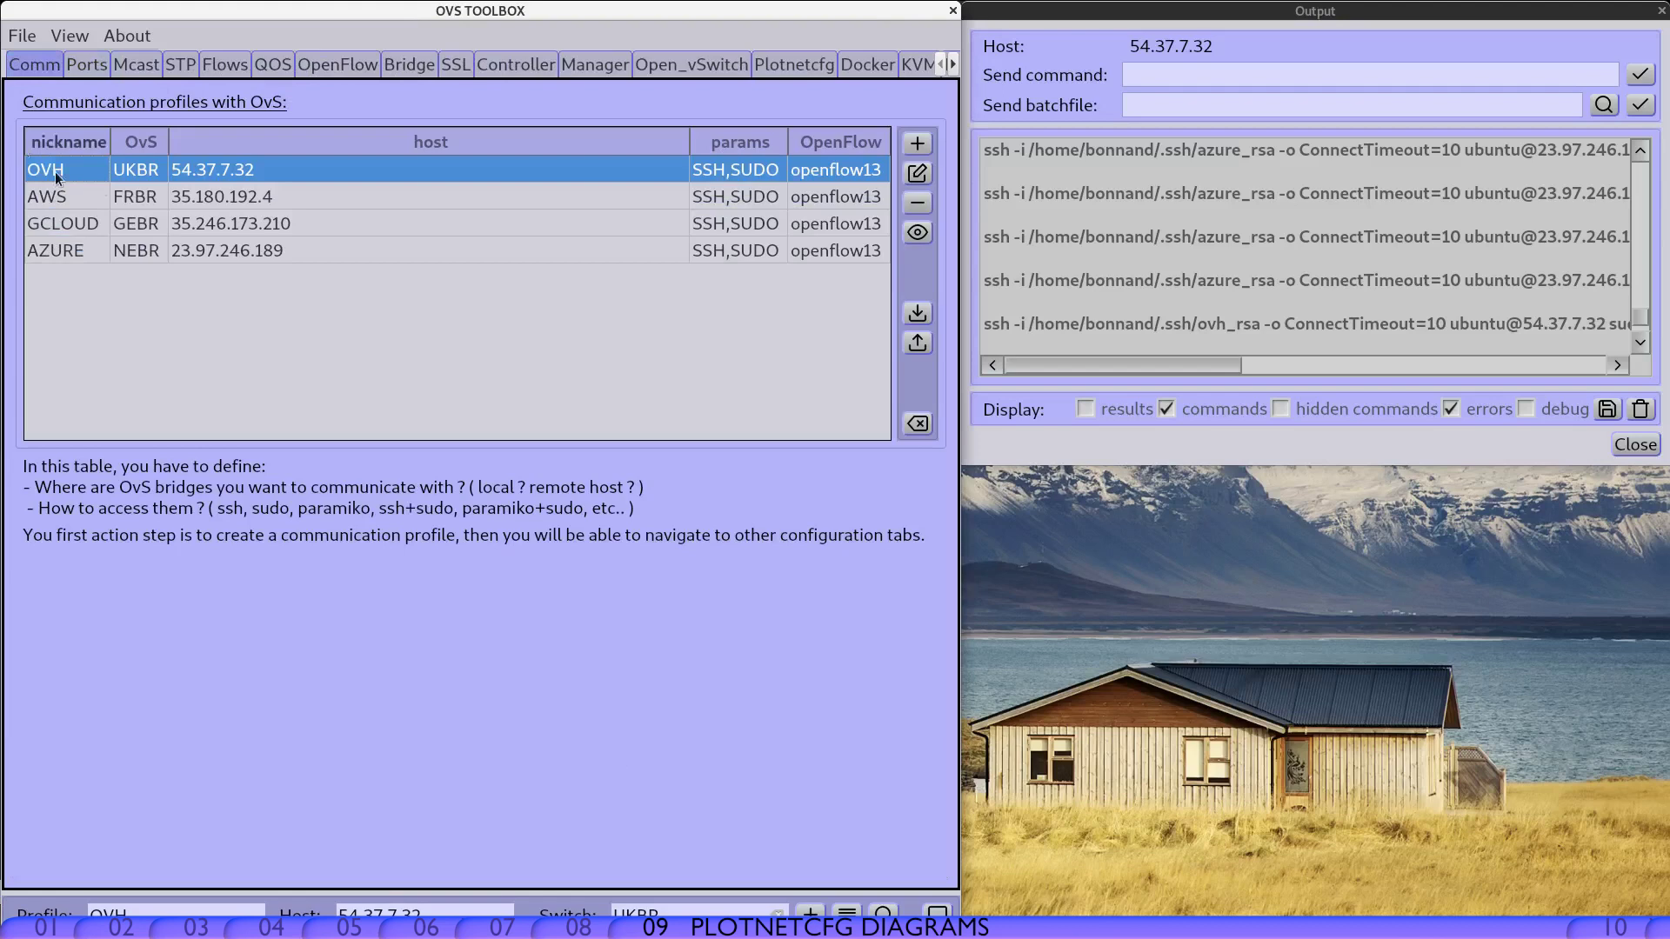
Draw the OVH switch's Plotnetcfg diagram and load filter keywords from filter_local_01.txt
click(789, 66)
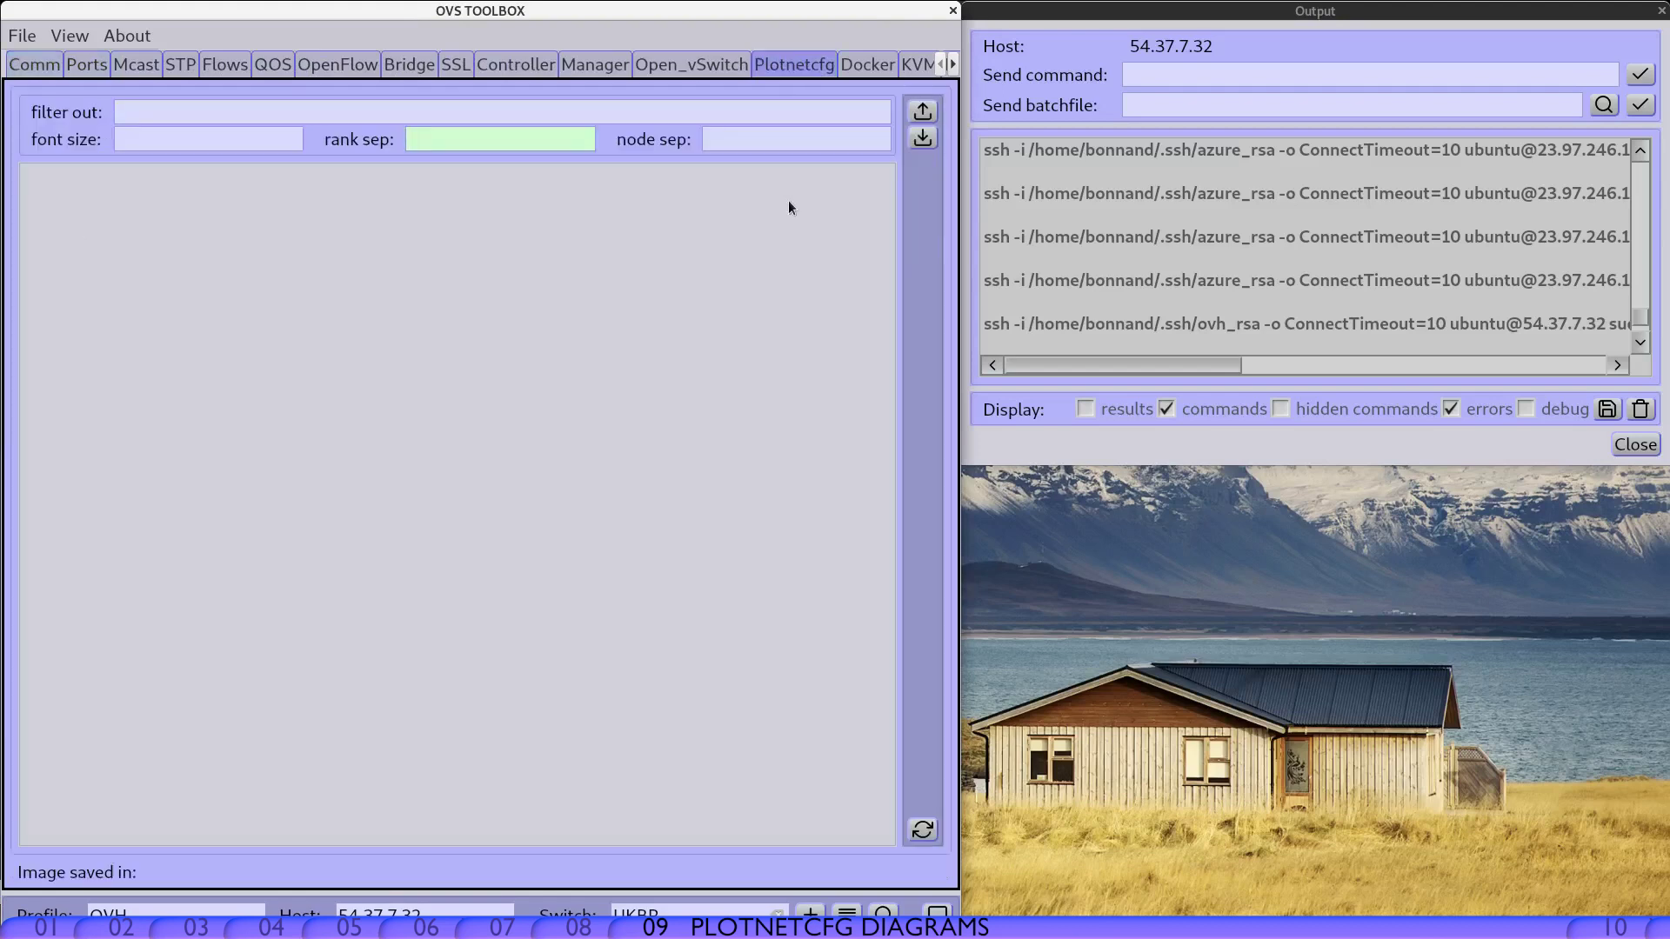
click(927, 831)
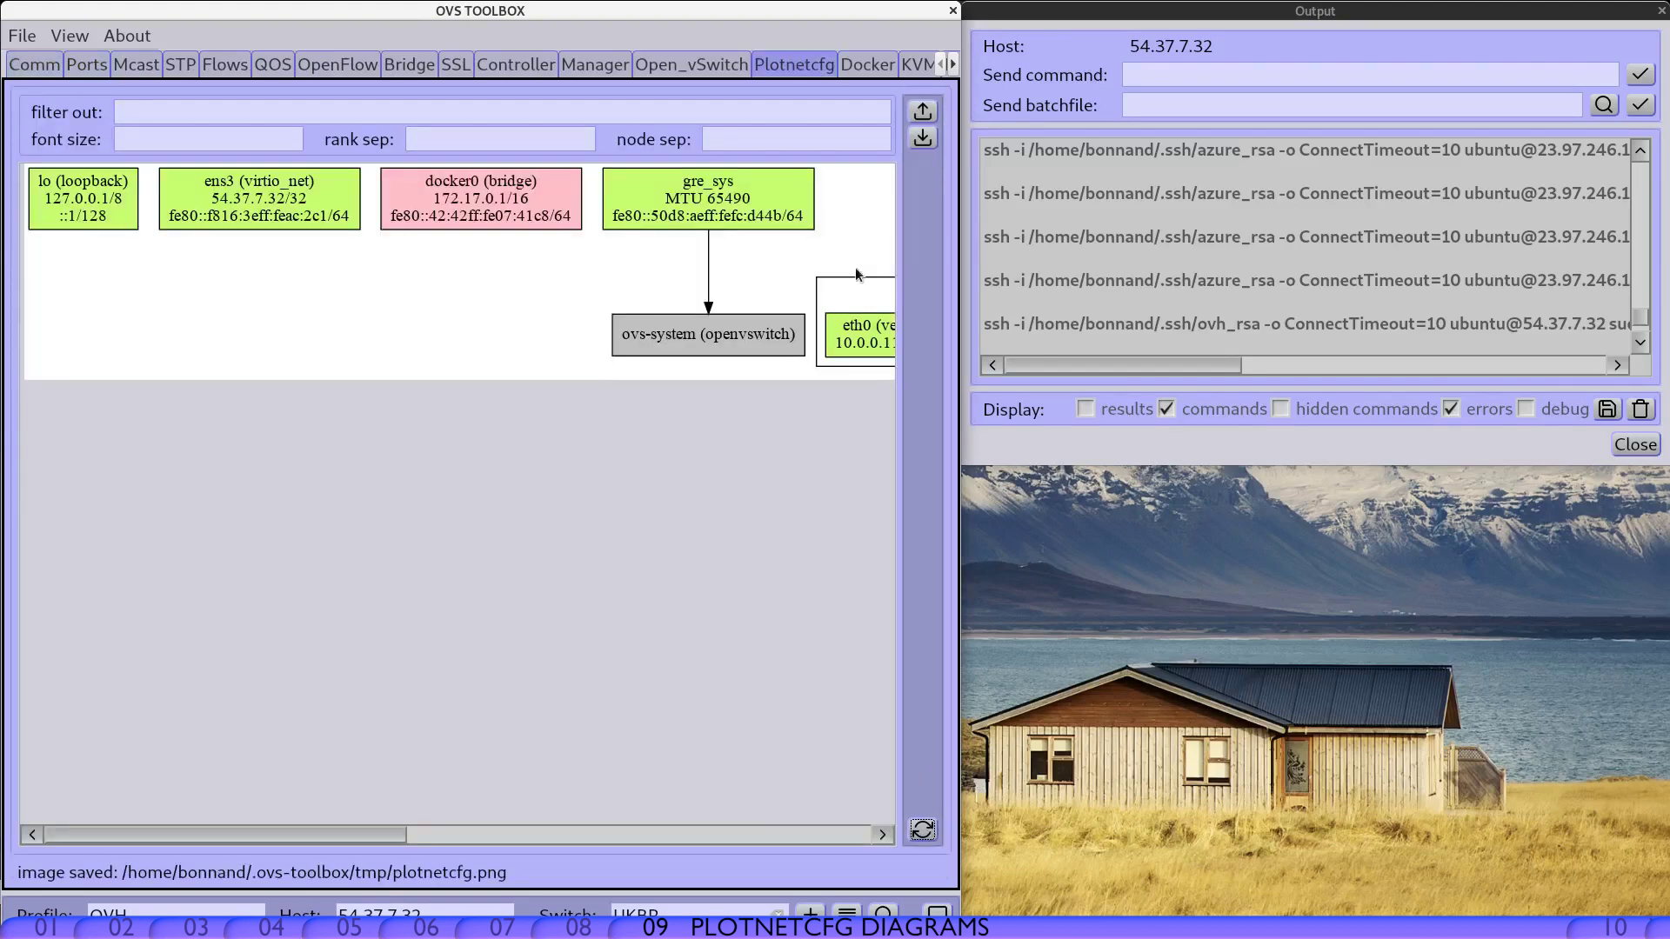
mouse_move(384, 833)
mouse_down()
mouse_move(856, 831)
mouse_move(346, 831)
mouse_up()
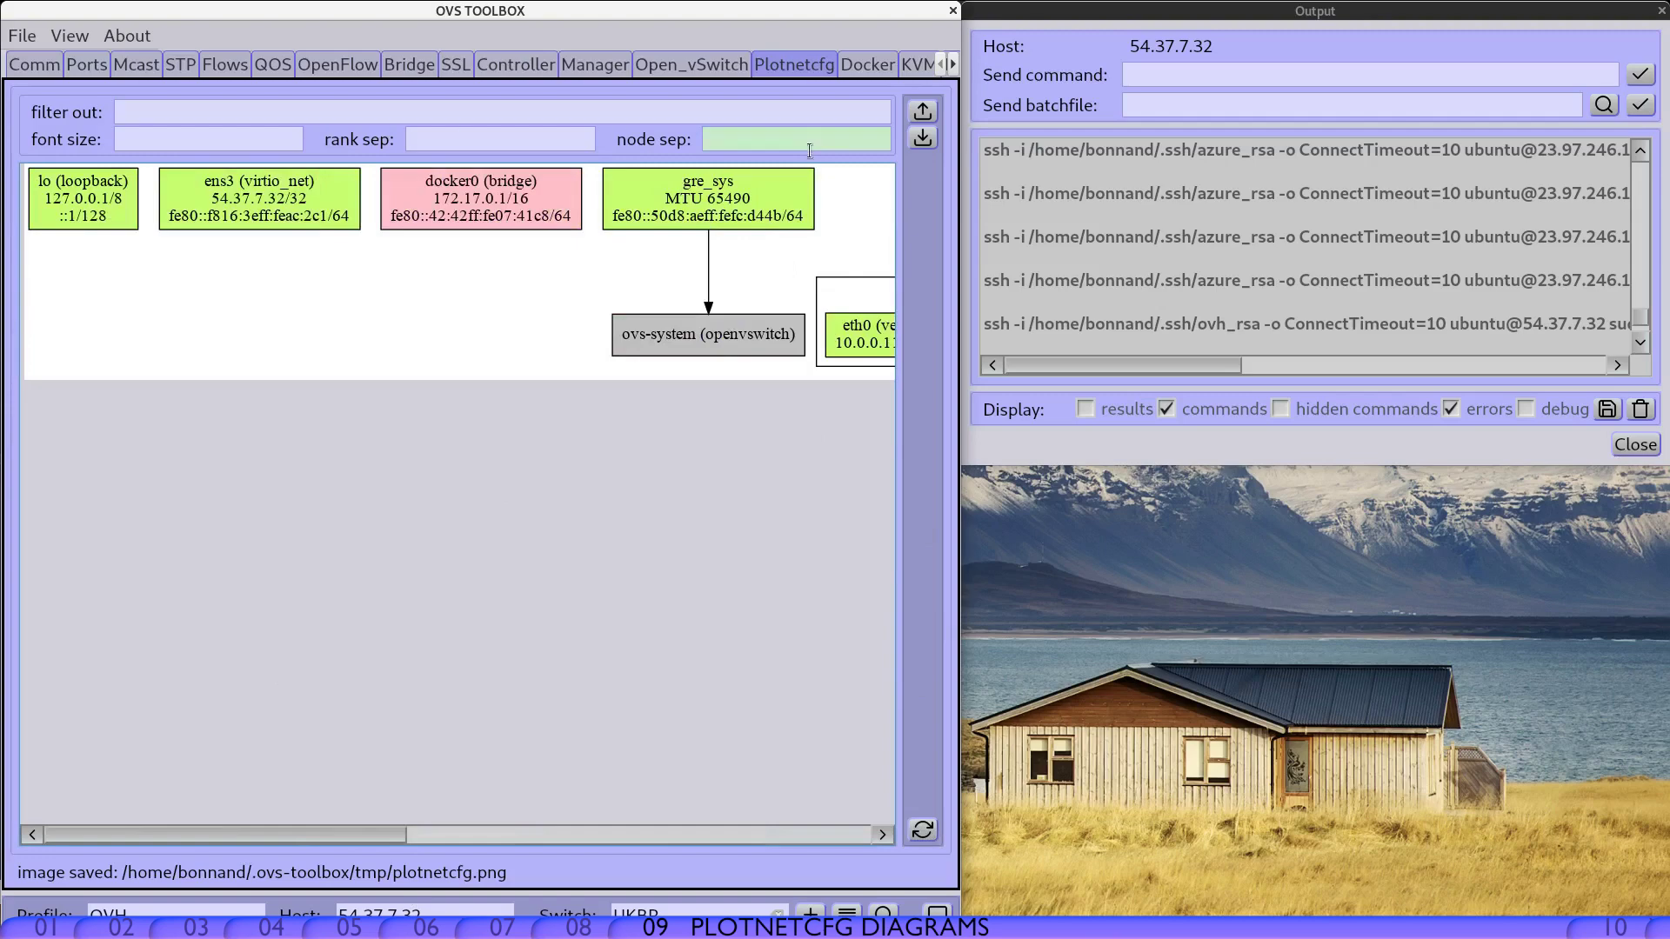
click(933, 143)
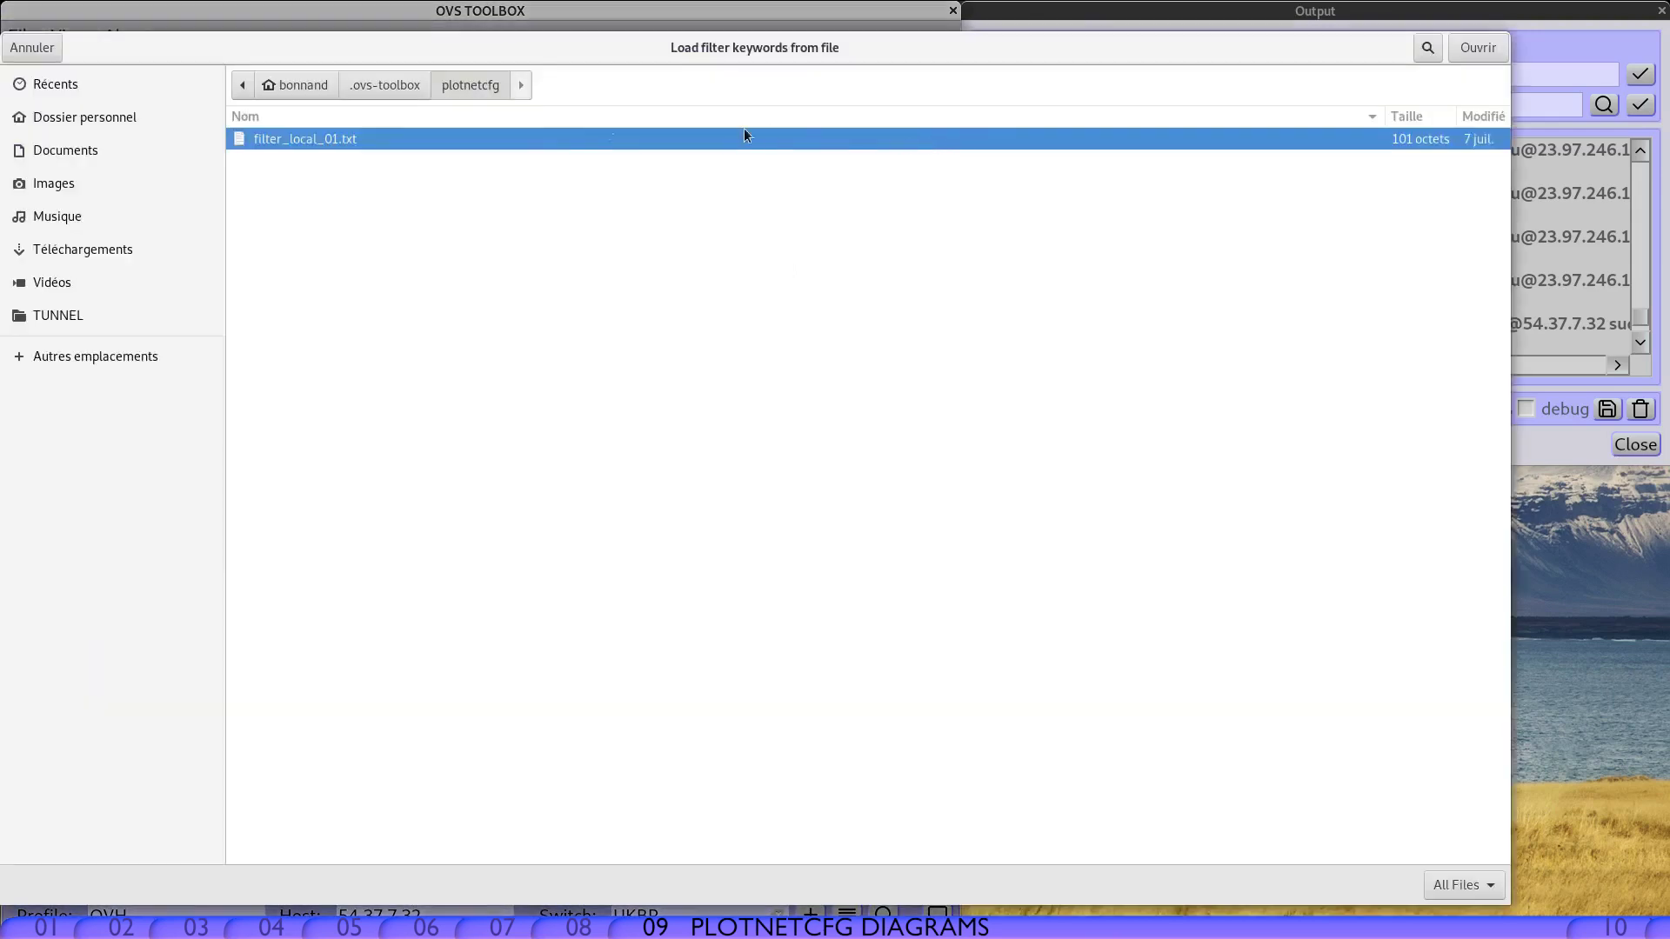
click(1490, 48)
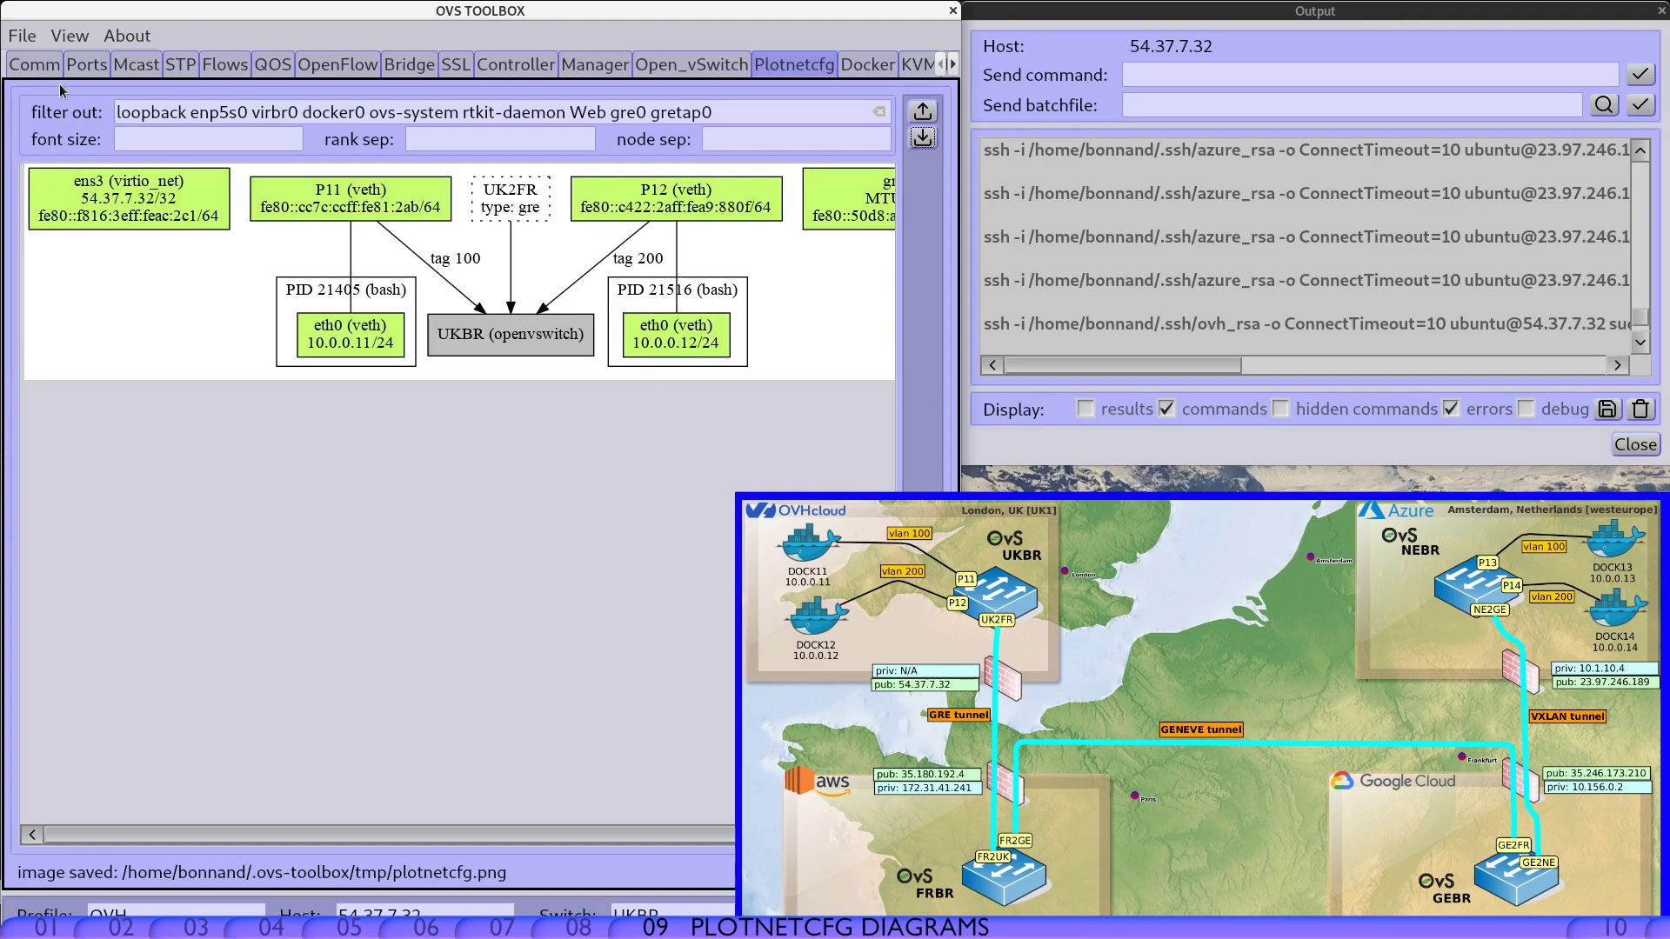
Draw the network diagrams for the AWS switch and the AZURE switch NEBR
click(34, 64)
click(50, 204)
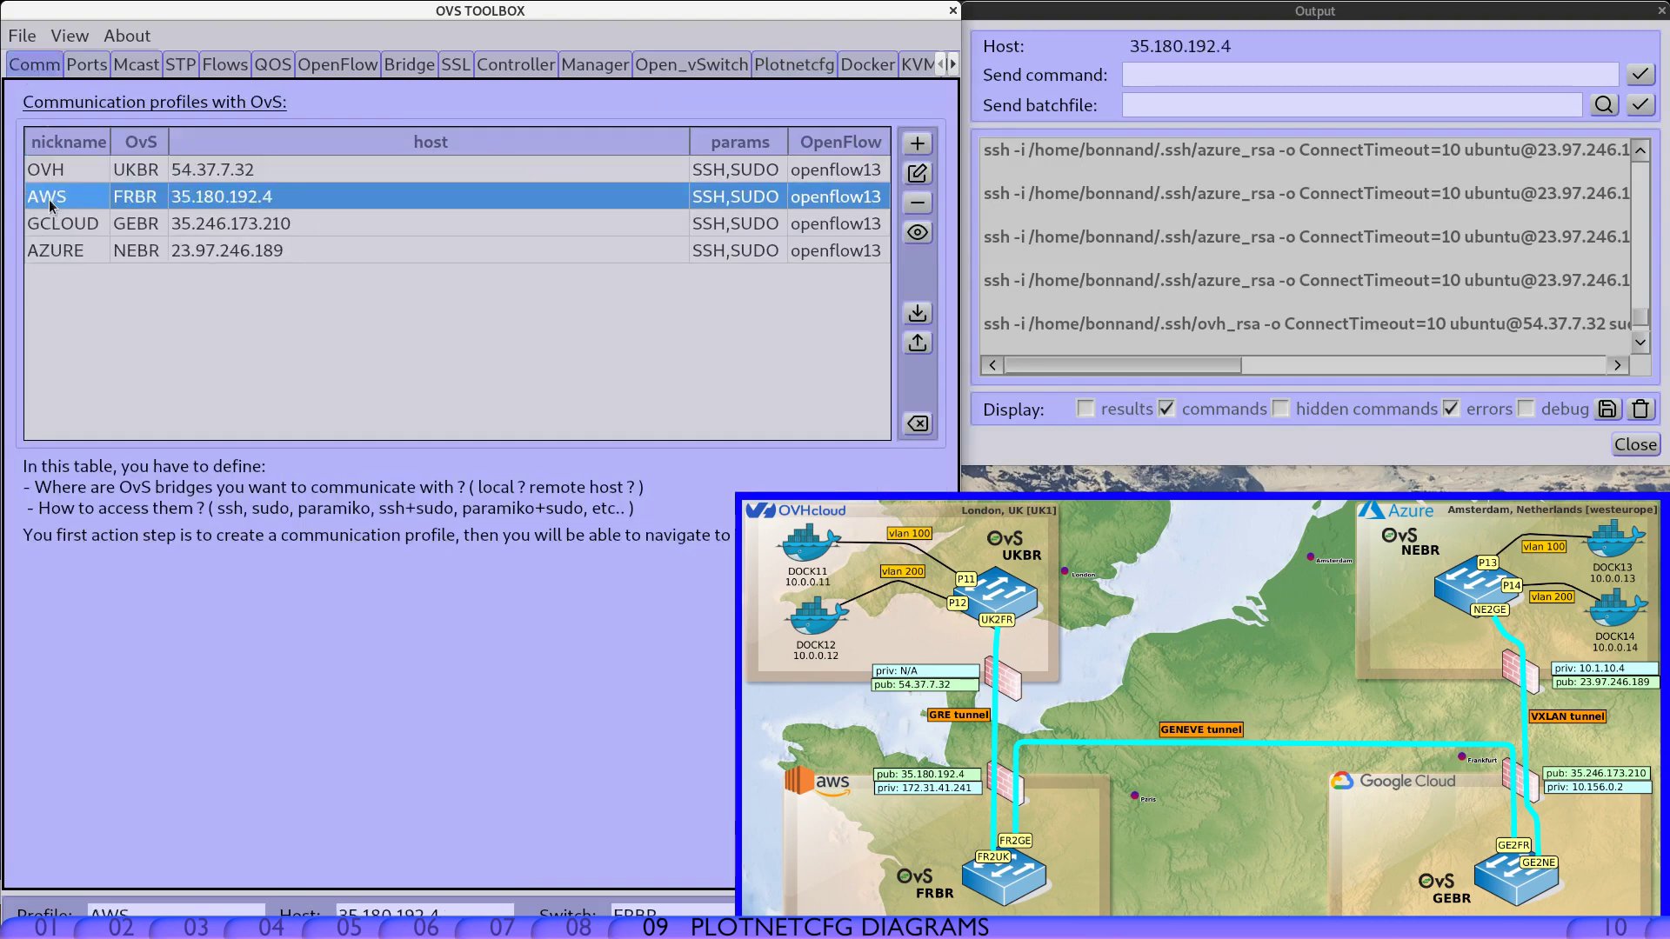
click(794, 64)
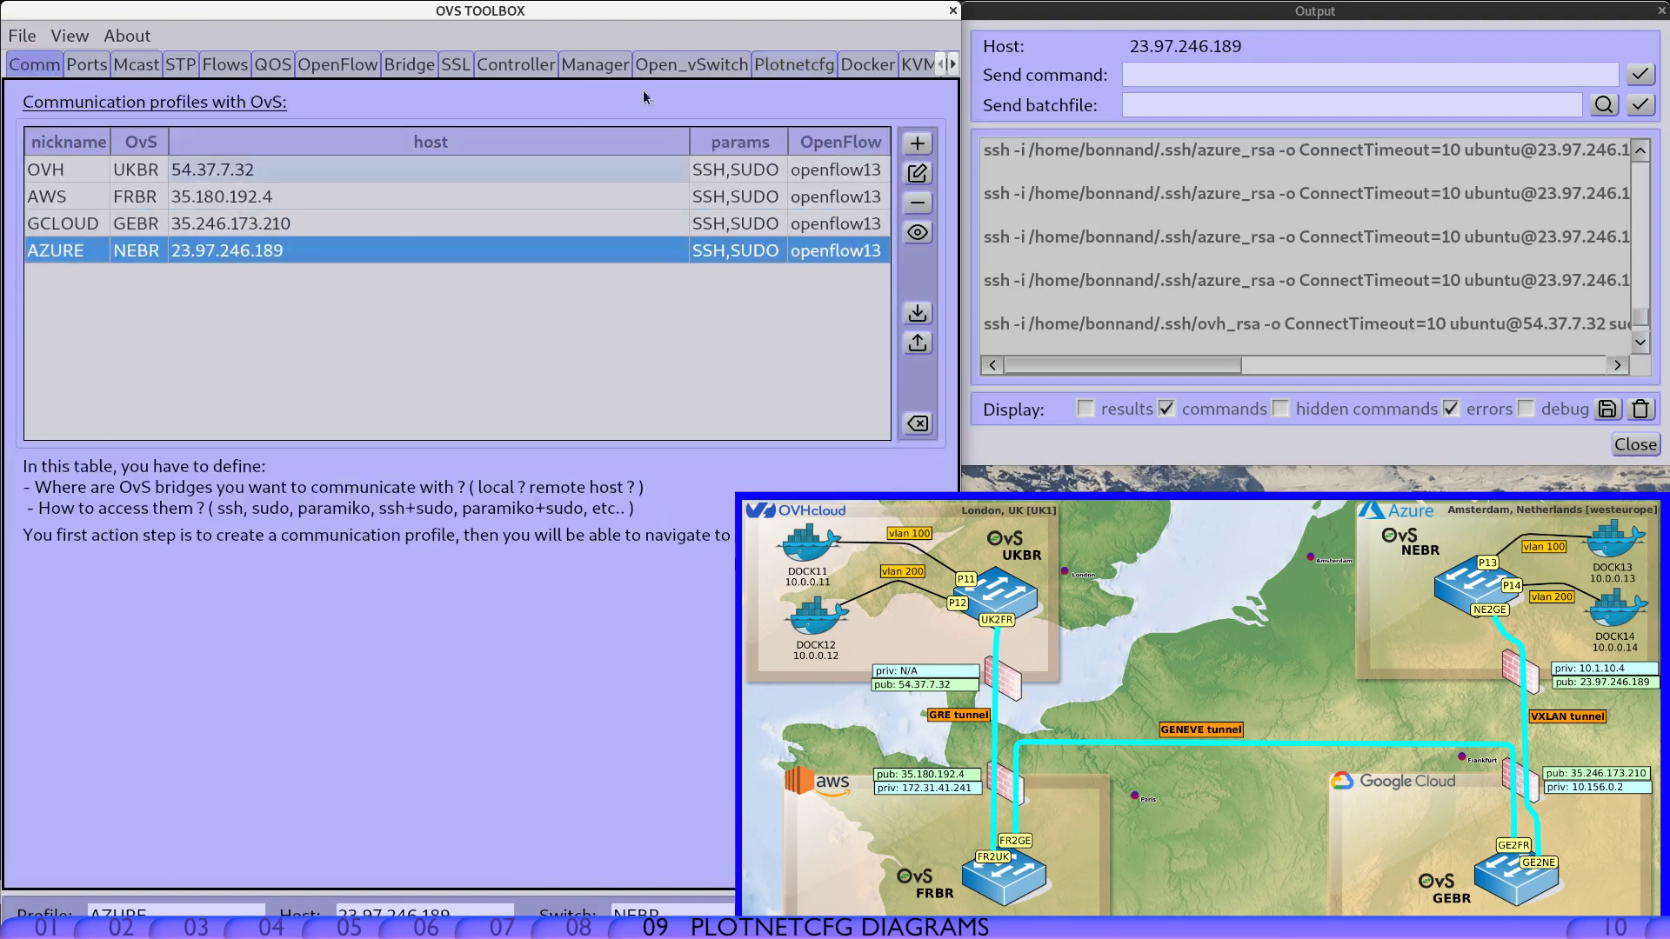
click(791, 65)
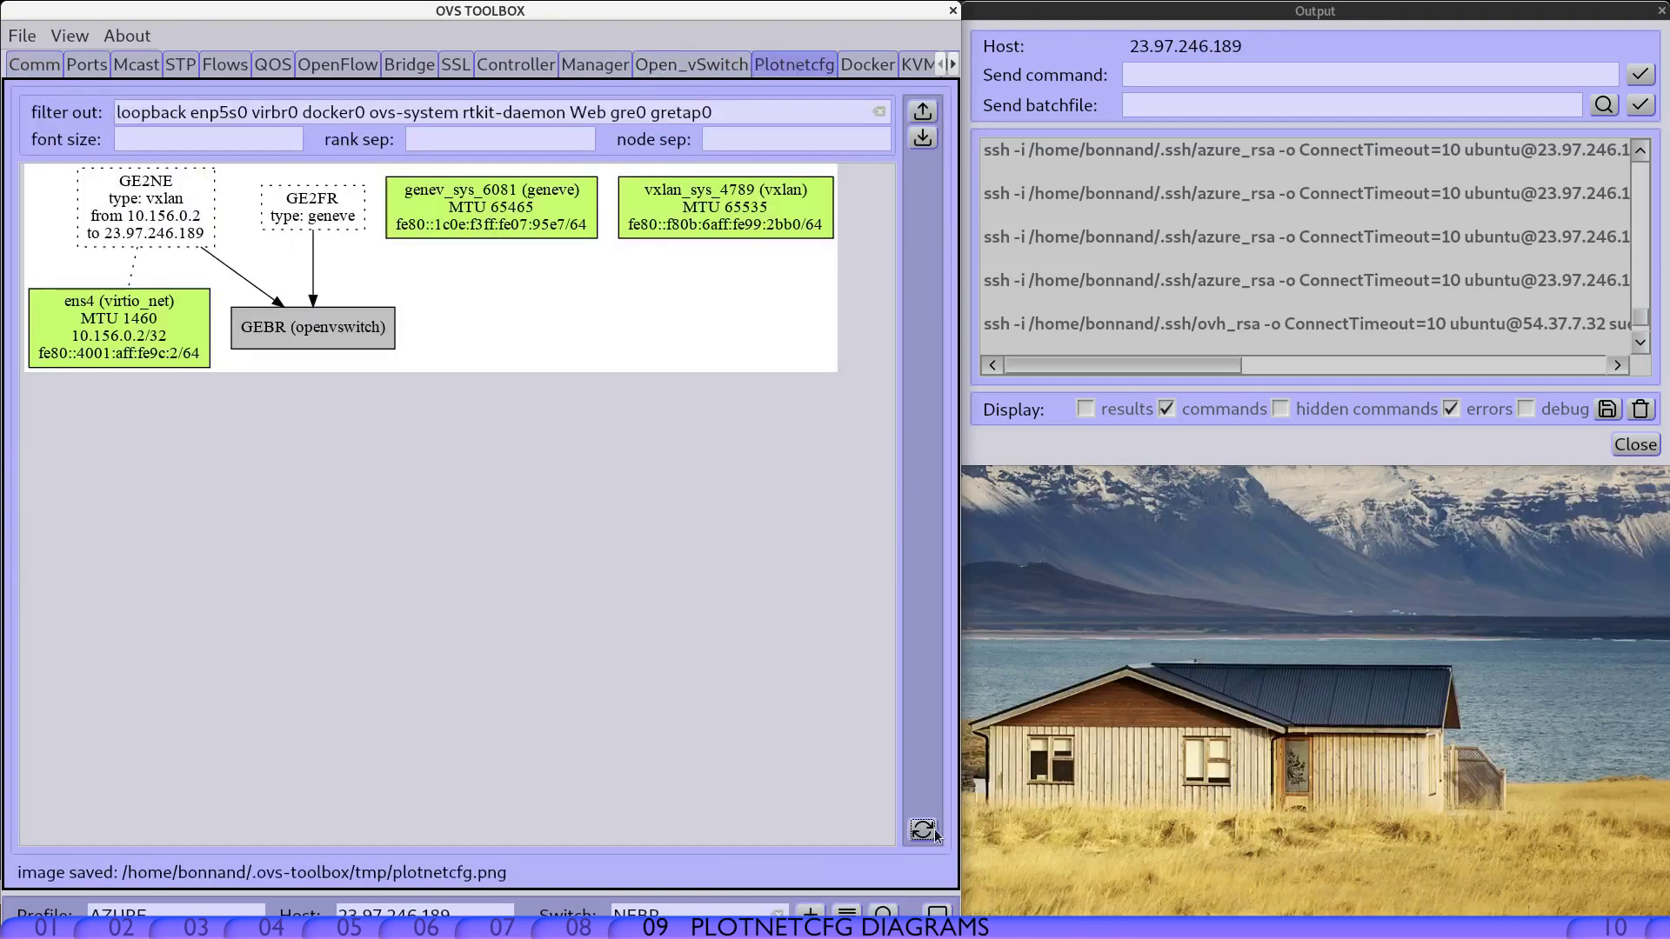
click(926, 828)
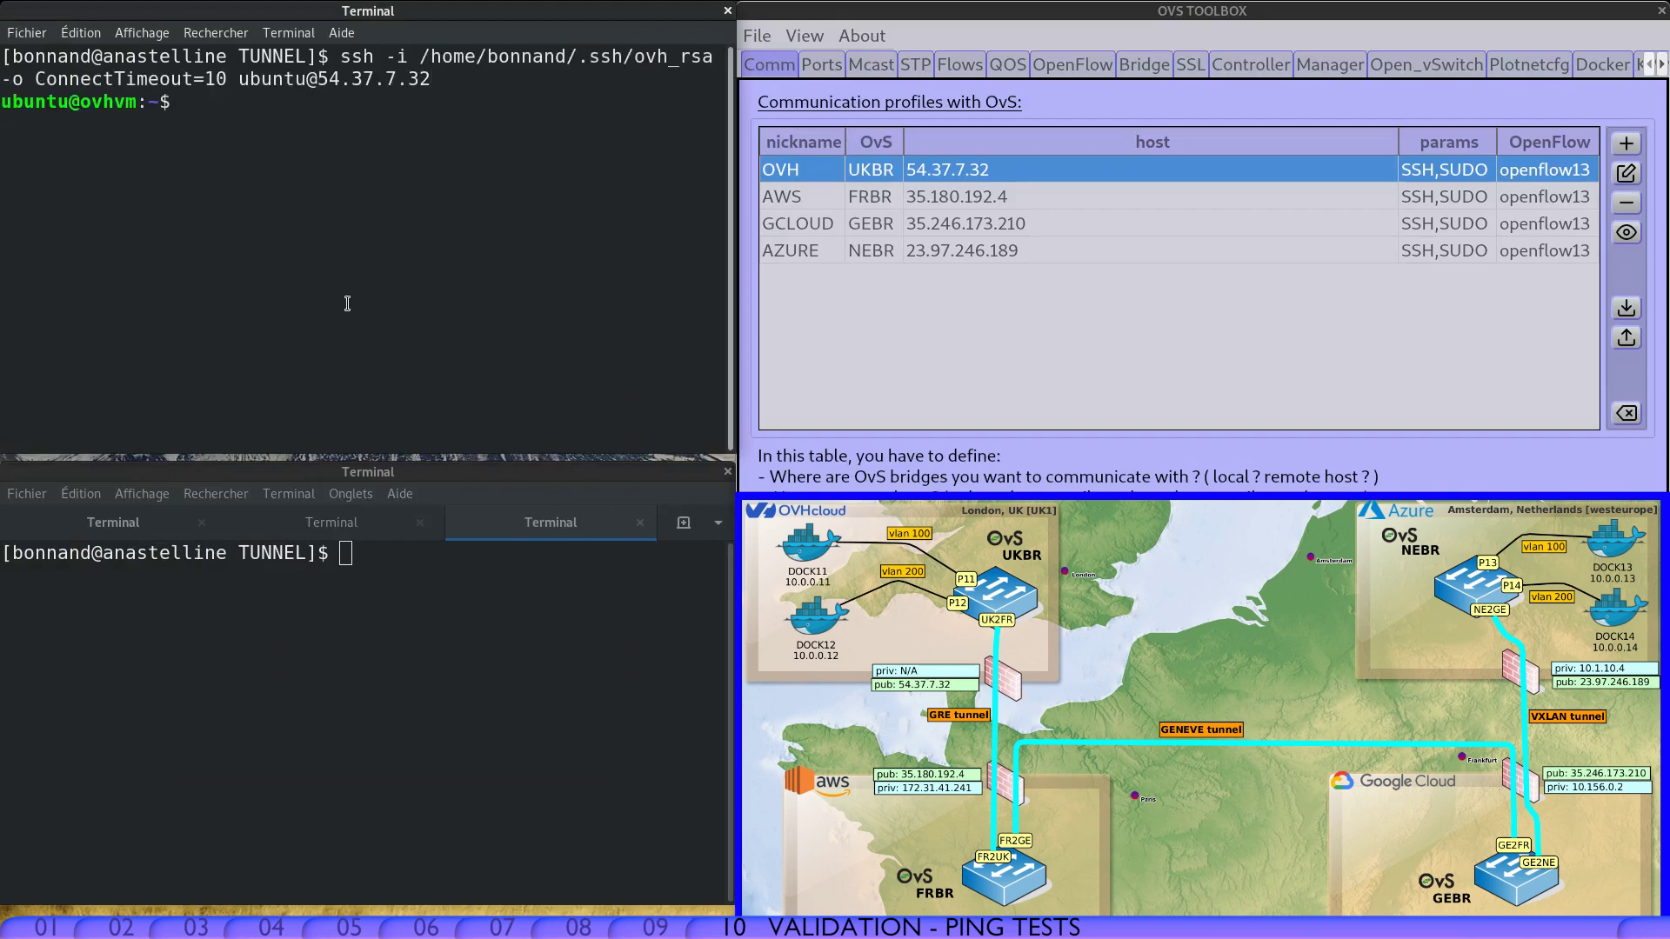
click(346, 553)
text(ssh -i /home/bonnand/.ssh/ovh_rsa -o ConnectTimeout=10 ubuntu@54.37.7.32)
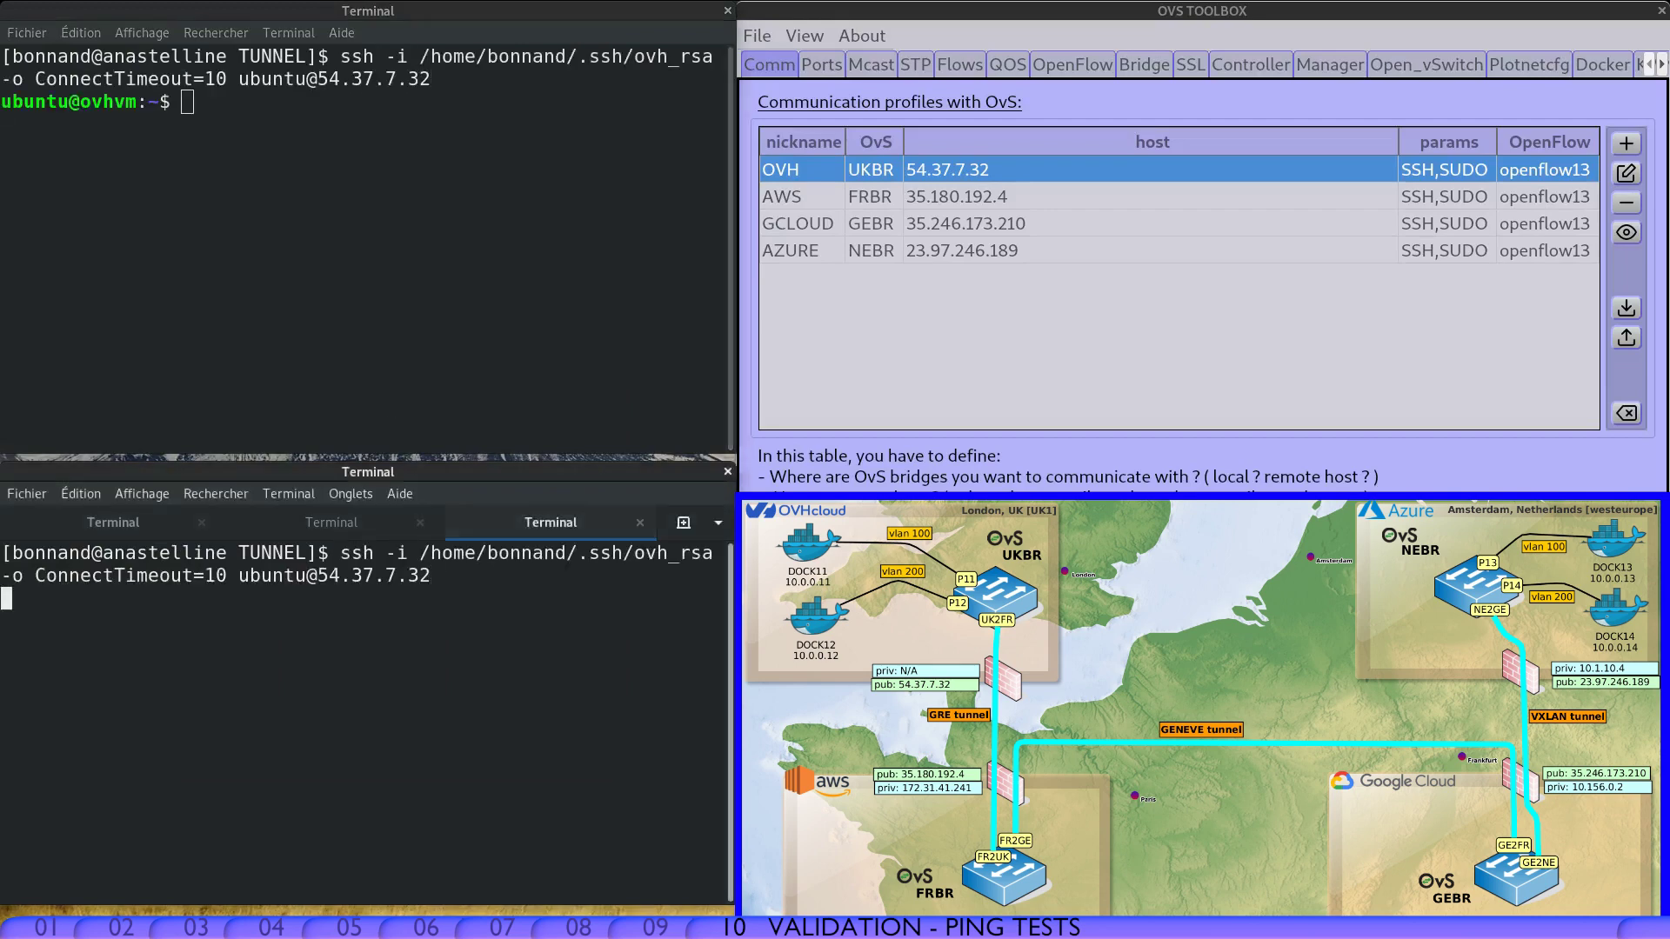
click(285, 168)
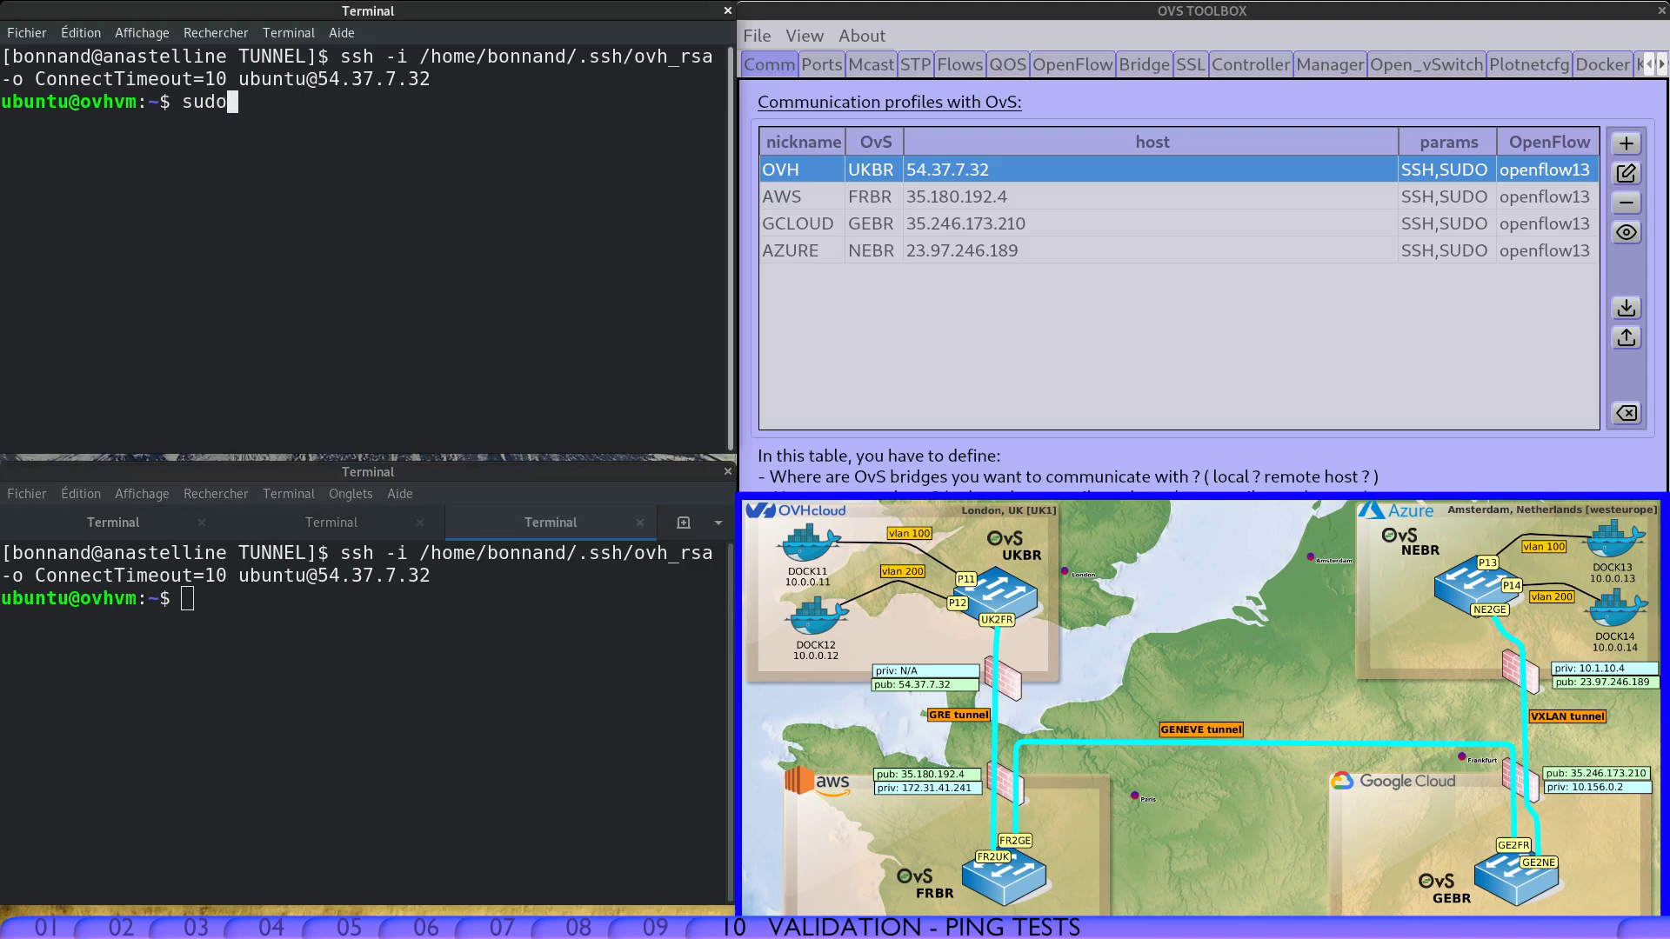
text(r ps)
key(Return)
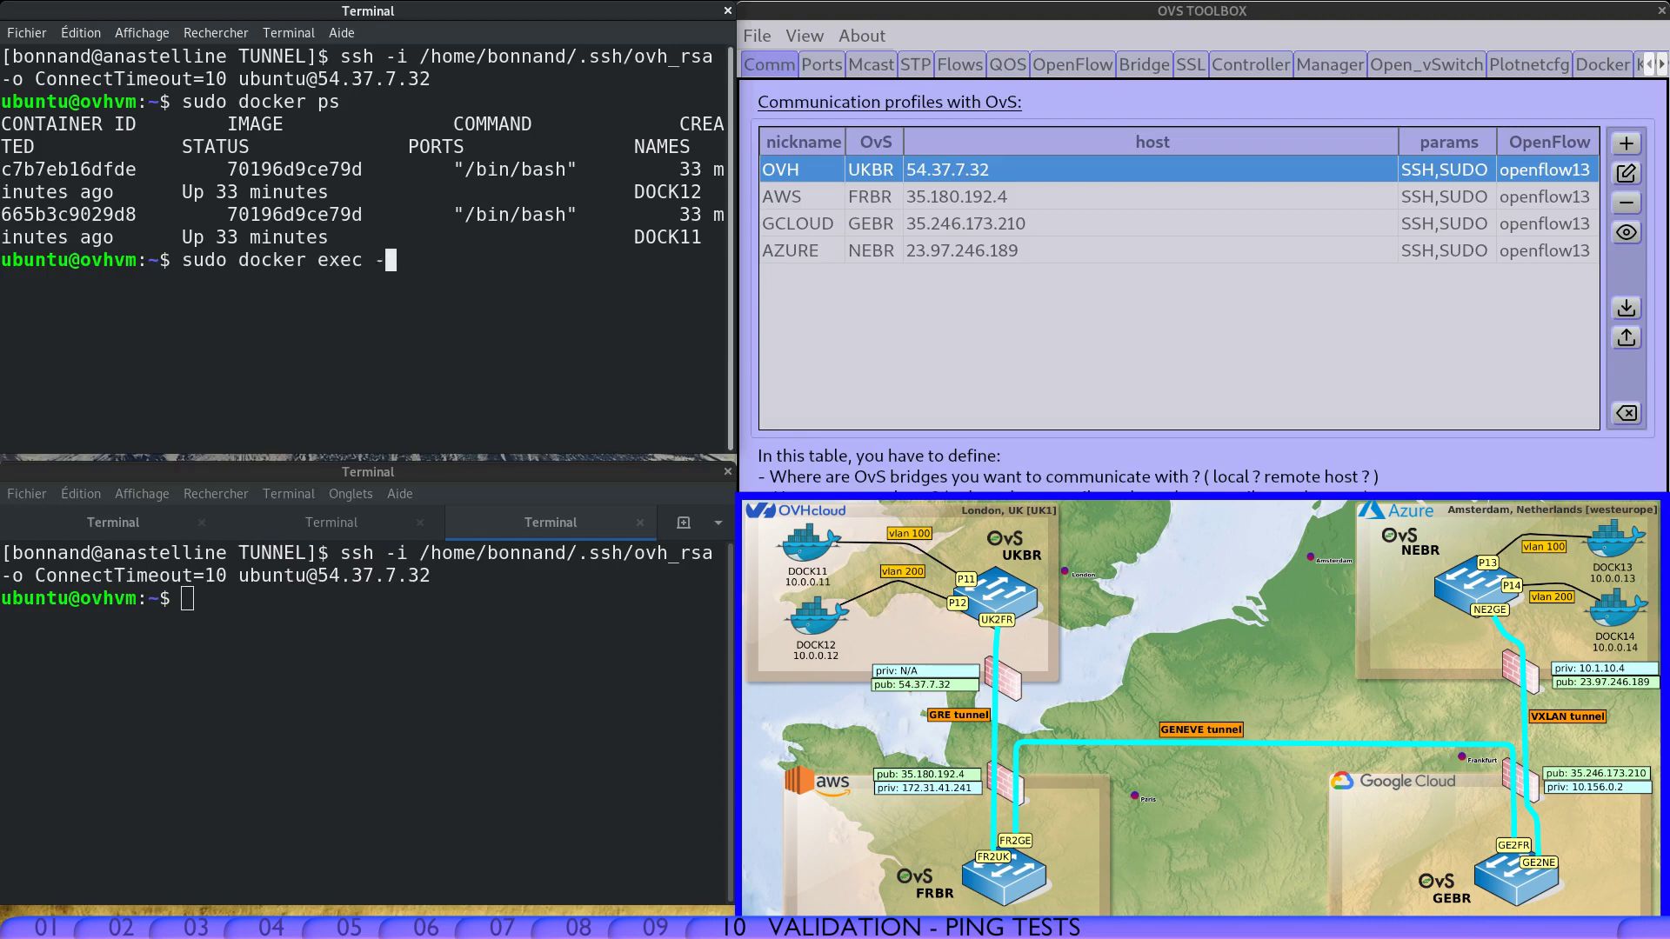
Run ip a inside DOCK11, showing its address 10.0.0.11/24
double_click(665, 237)
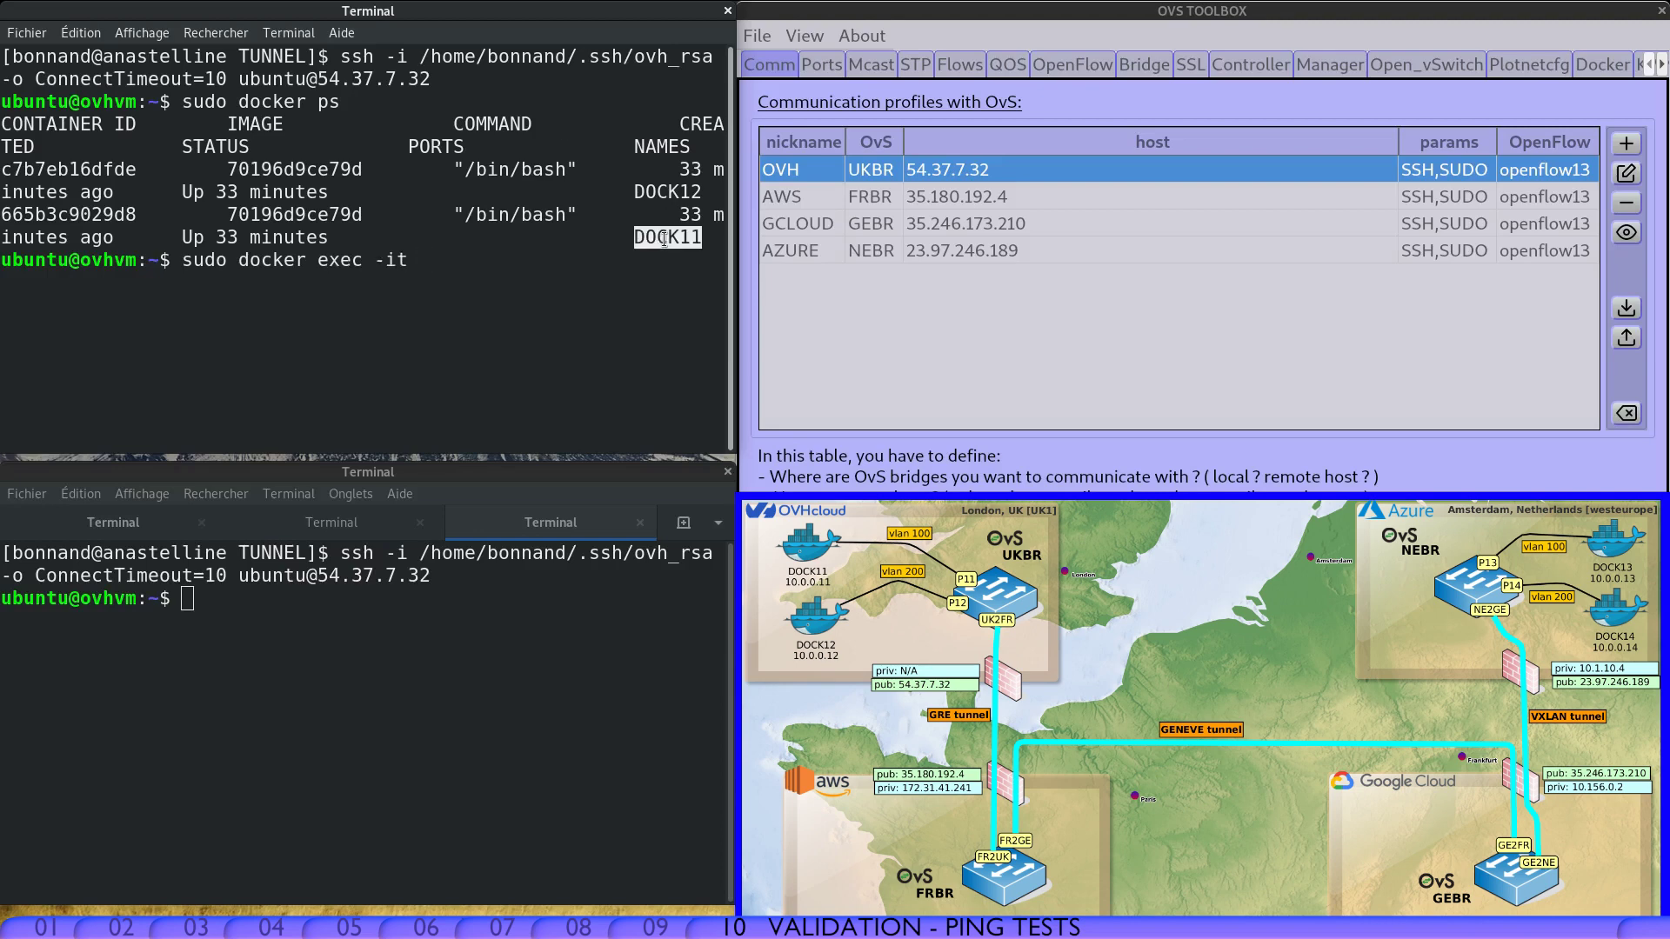
middle_click(570, 278)
text(a)
key(Return)
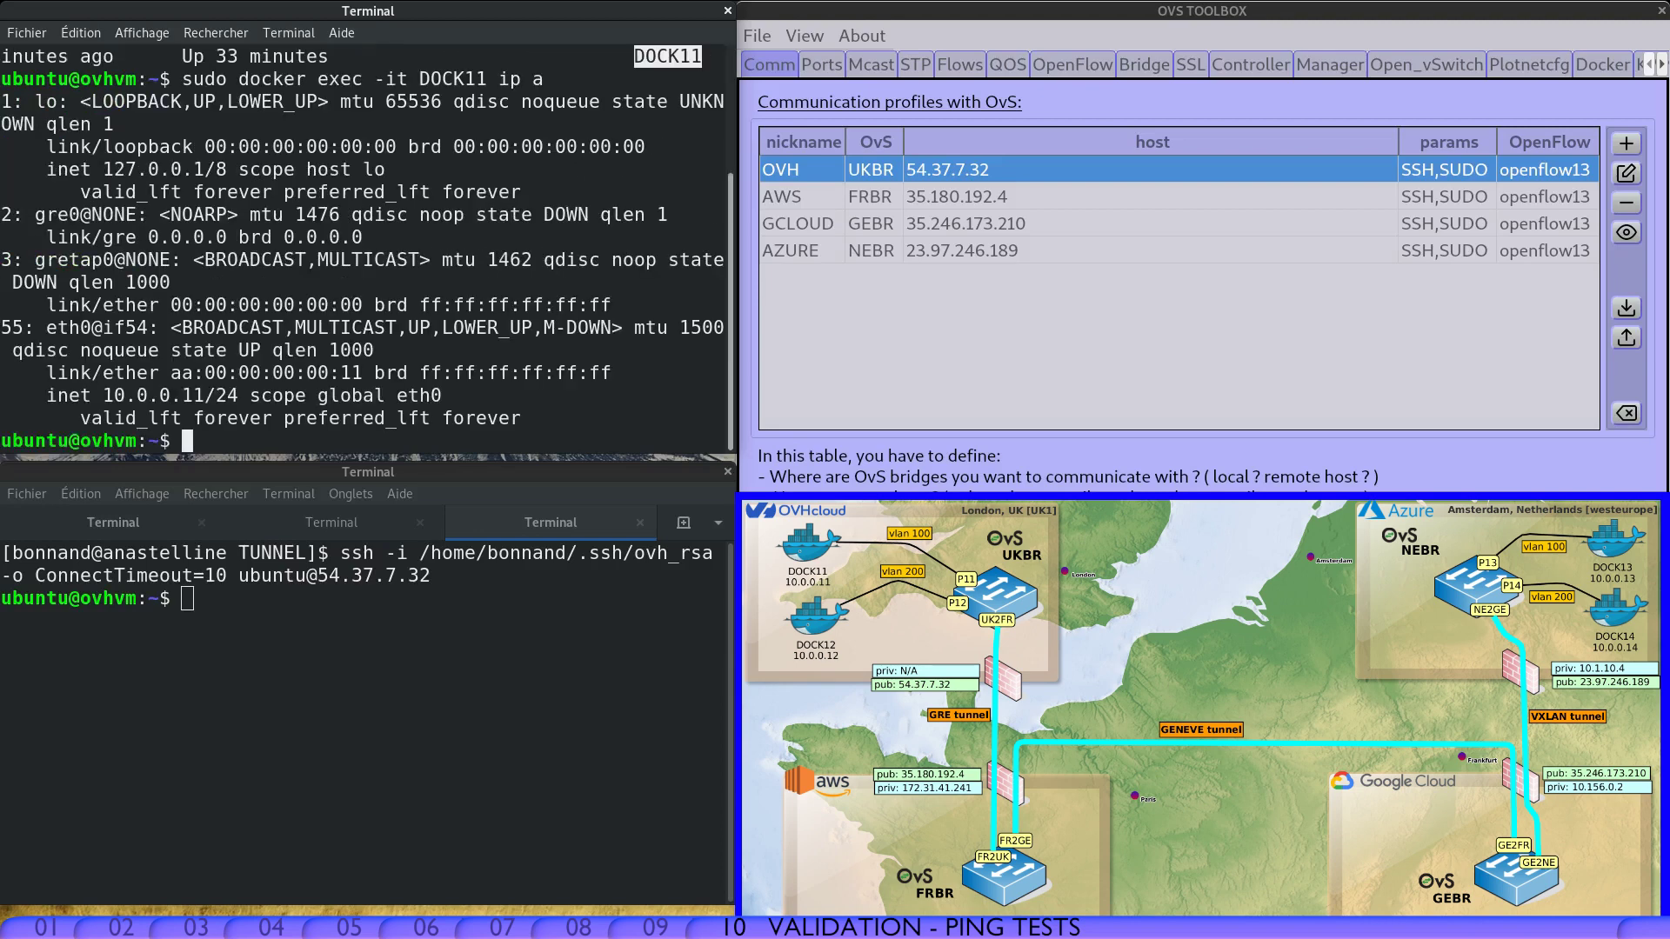
double_click(154, 394)
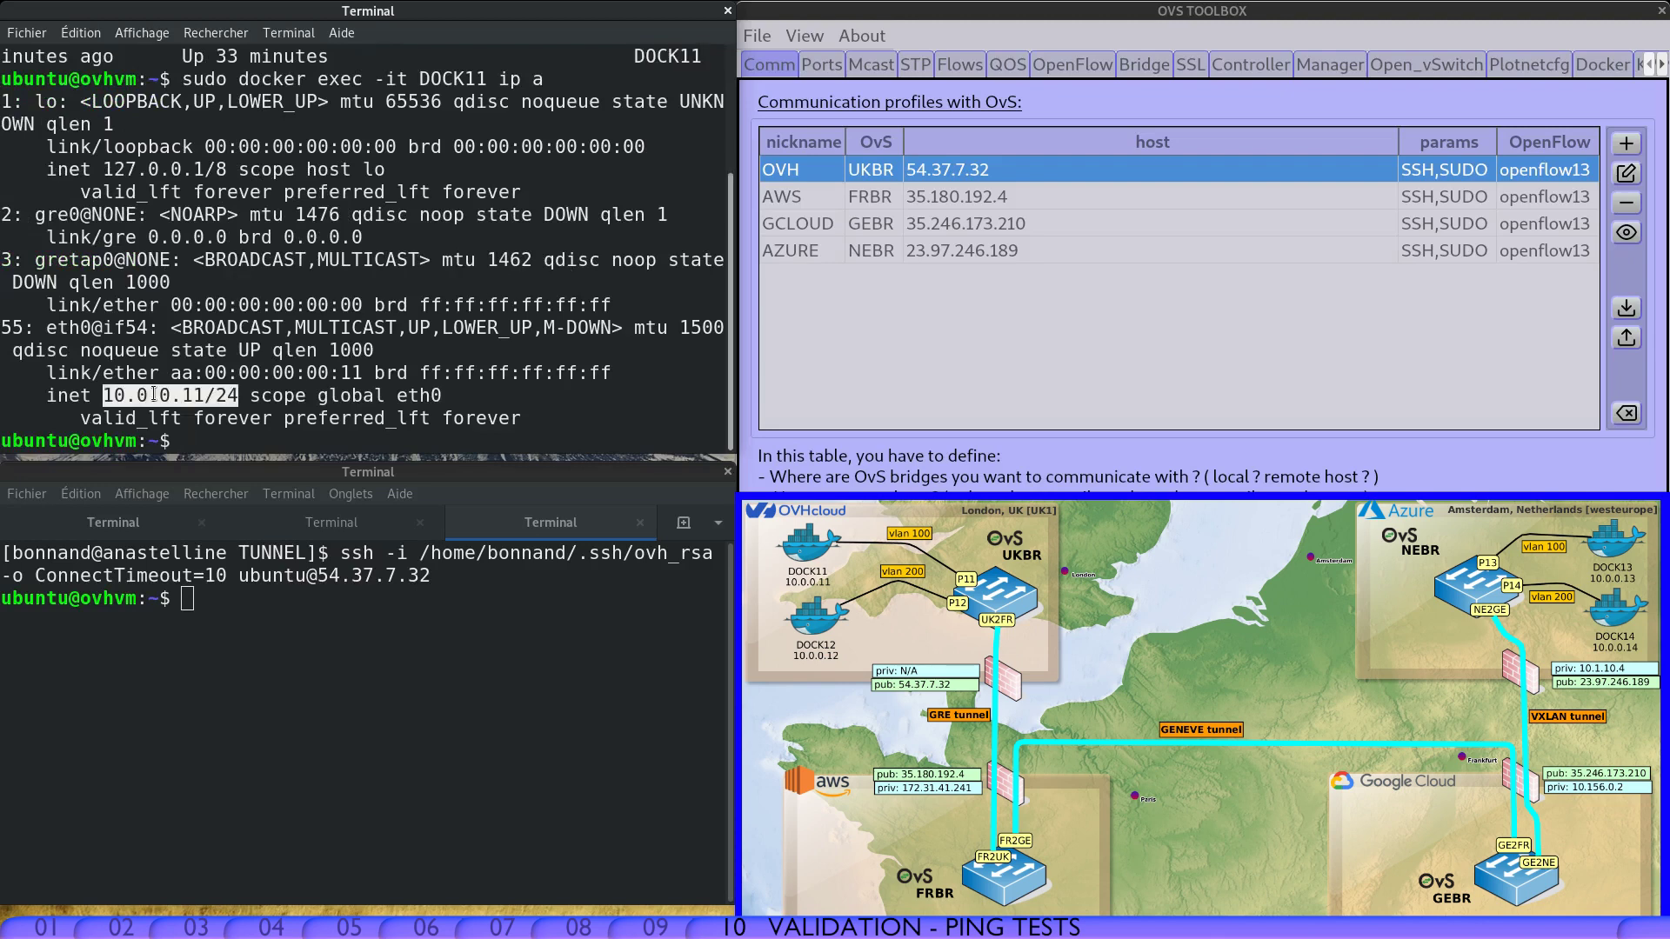
Run the same ip a command for DOCK12 in the lower terminal, showing 10.0.0.12/24
drag(183, 77, 540, 79)
middle_click(387, 620)
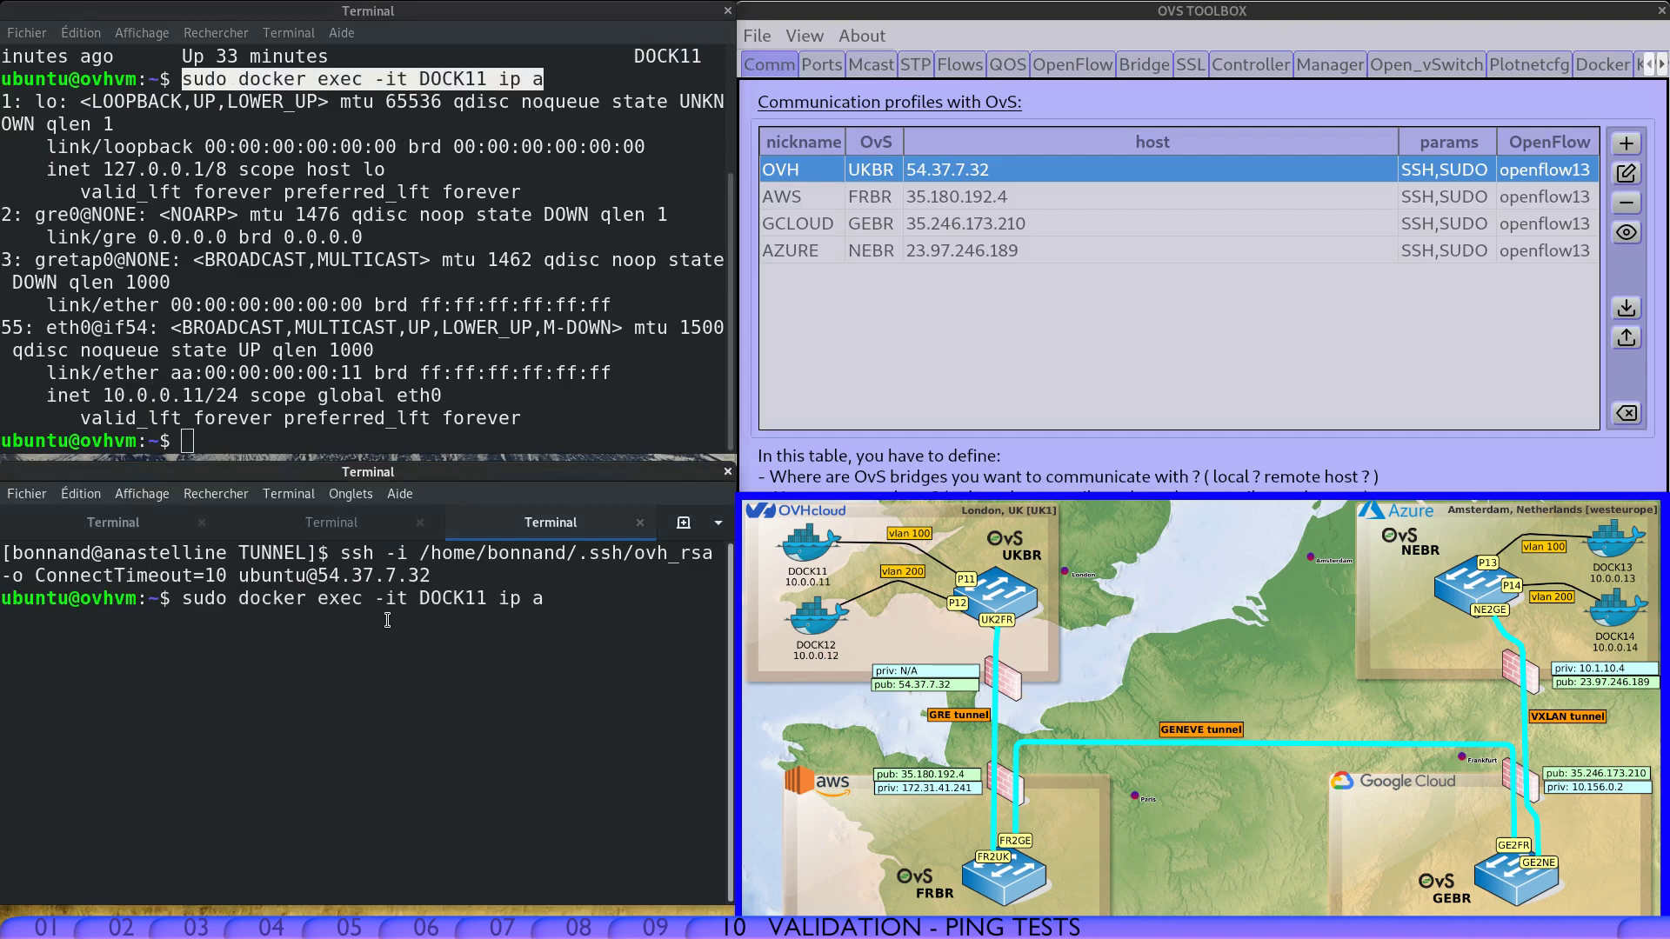
key(Left)
key(BackSpace)
text(2)
key(Return)
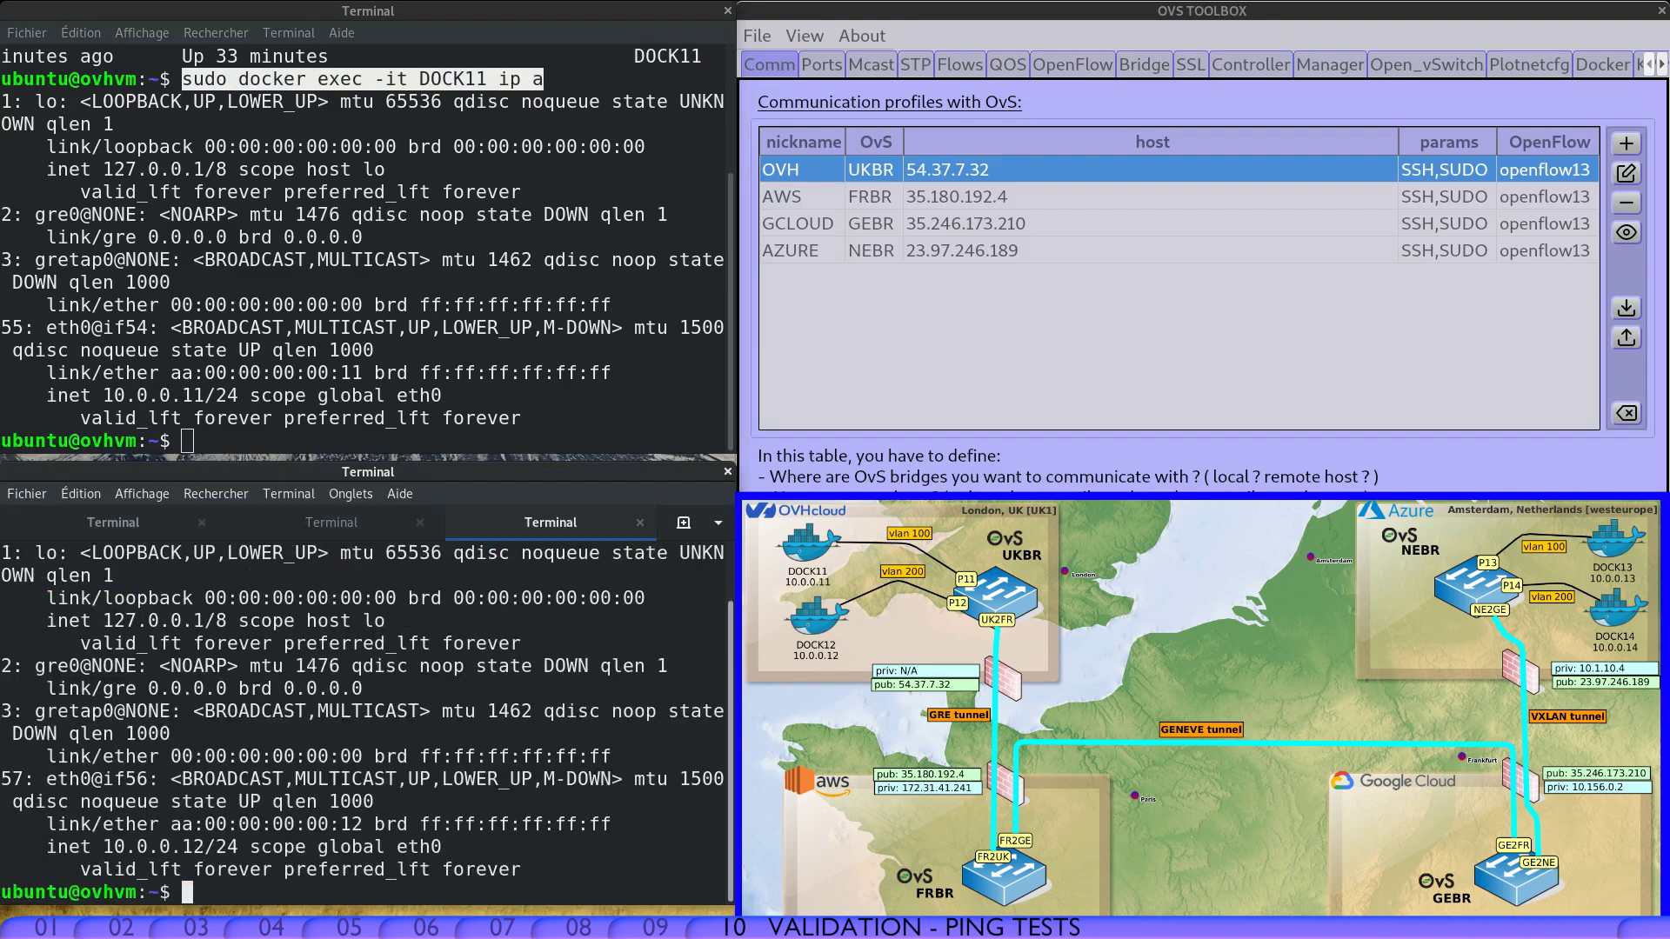
double_click(165, 848)
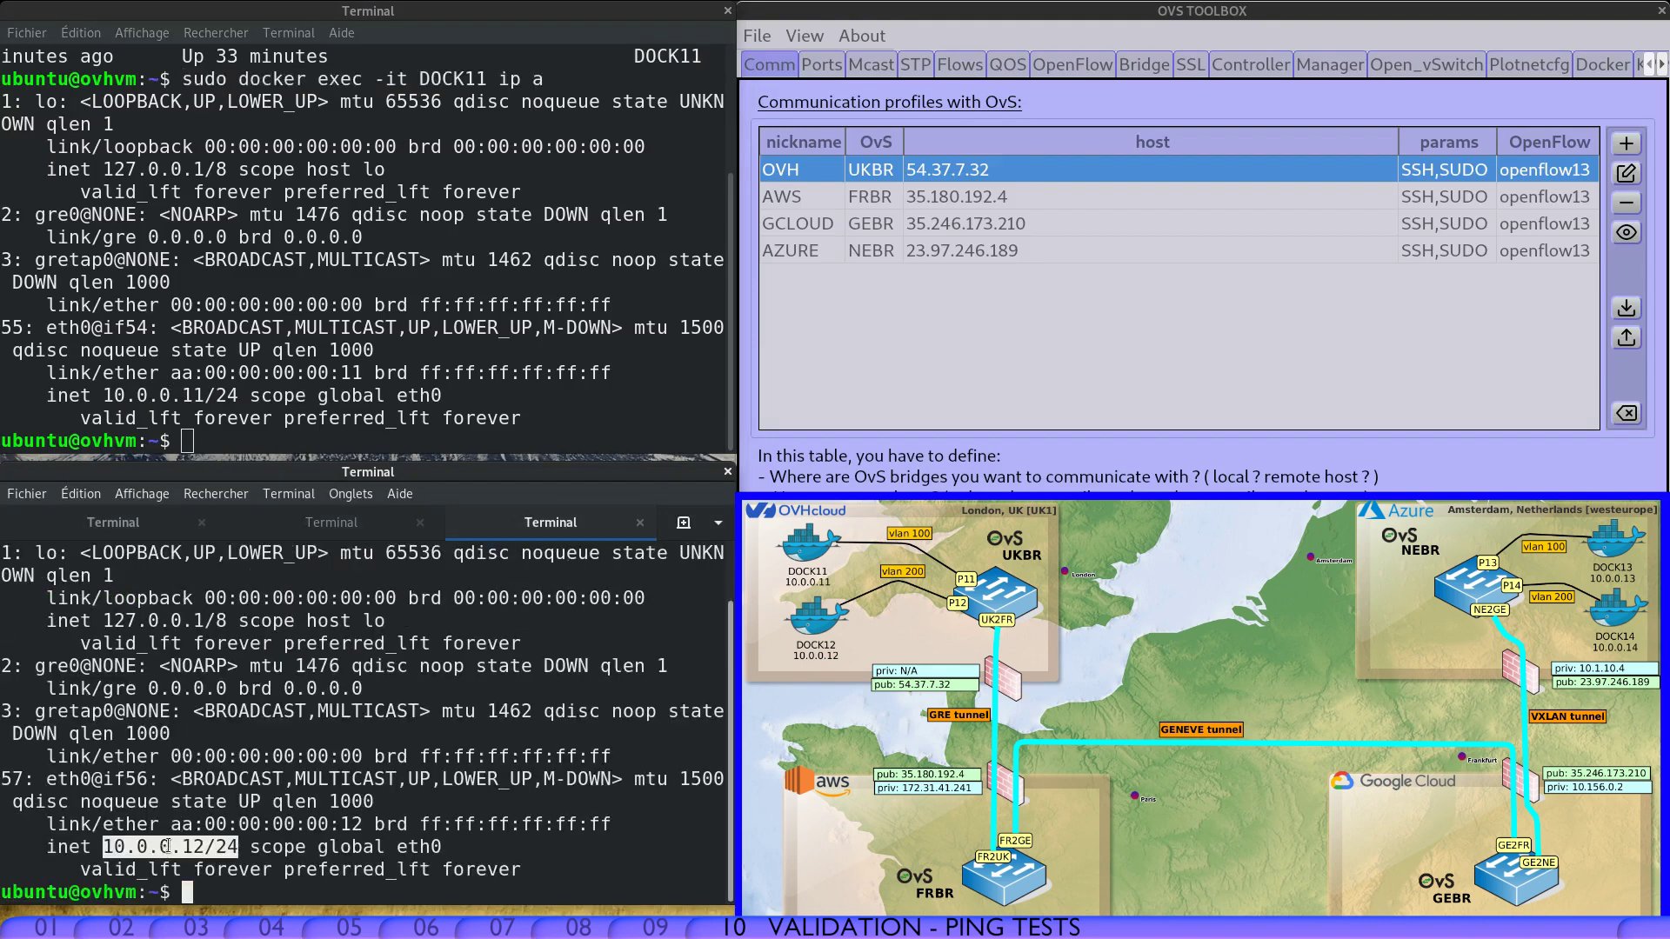
From DOCK11, stop the failing pings to 10.0.0.12 and 10.0.0.14, then ping 10.0.0.13
click(309, 403)
key(Up)
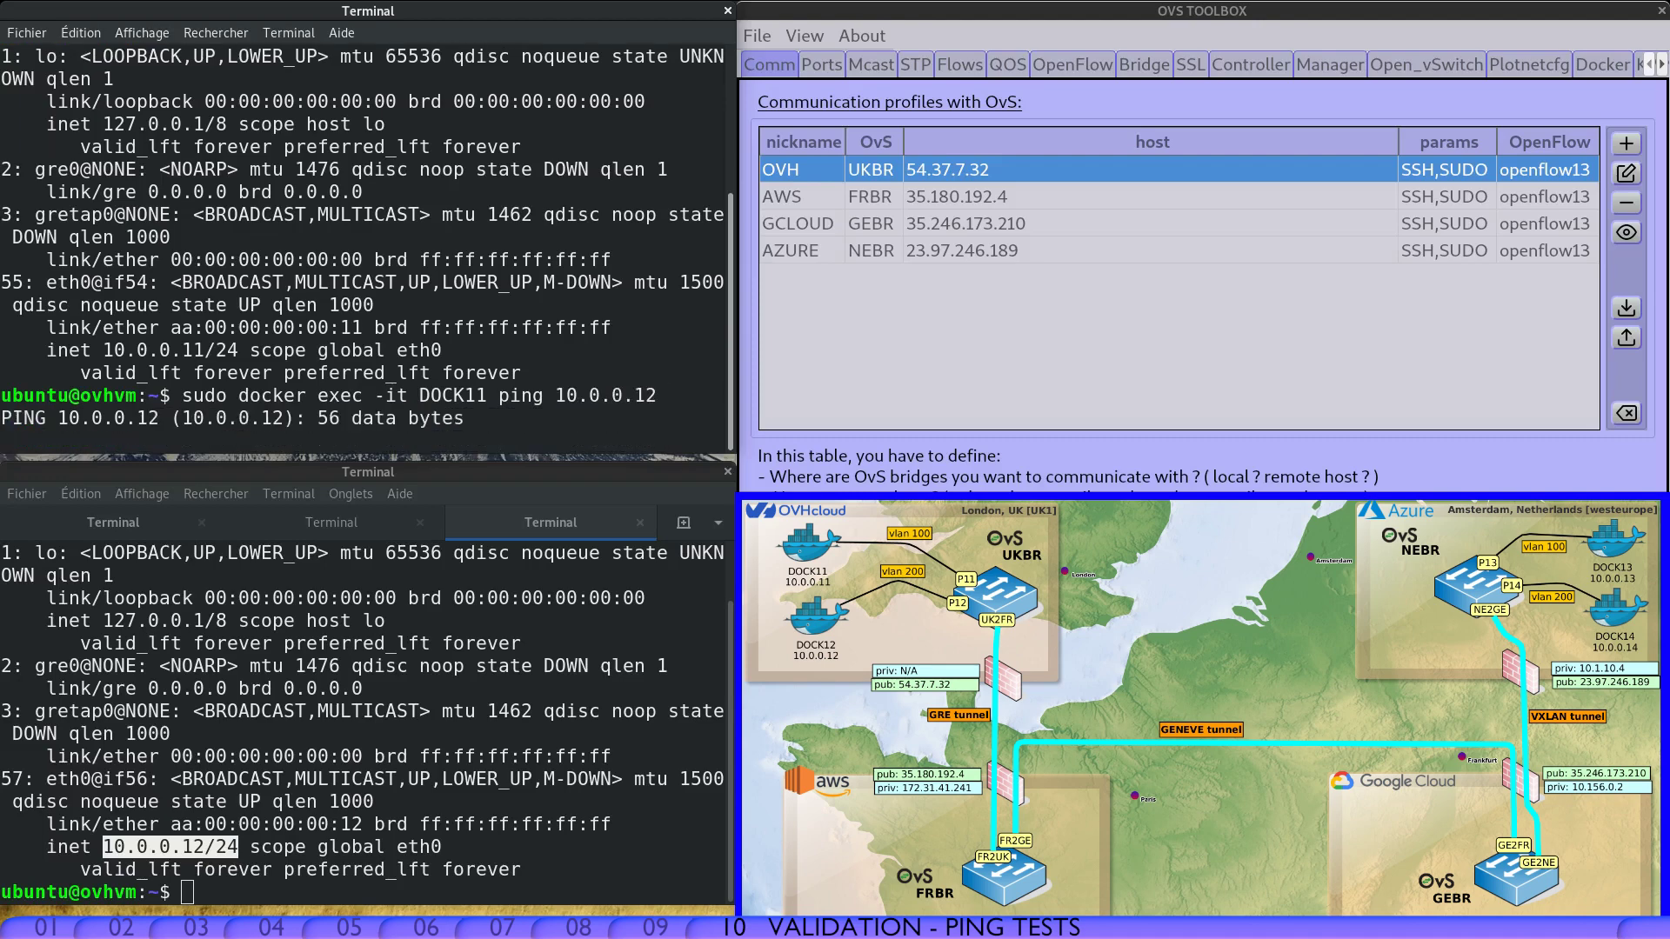
key(ctrl+c)
key(Up)
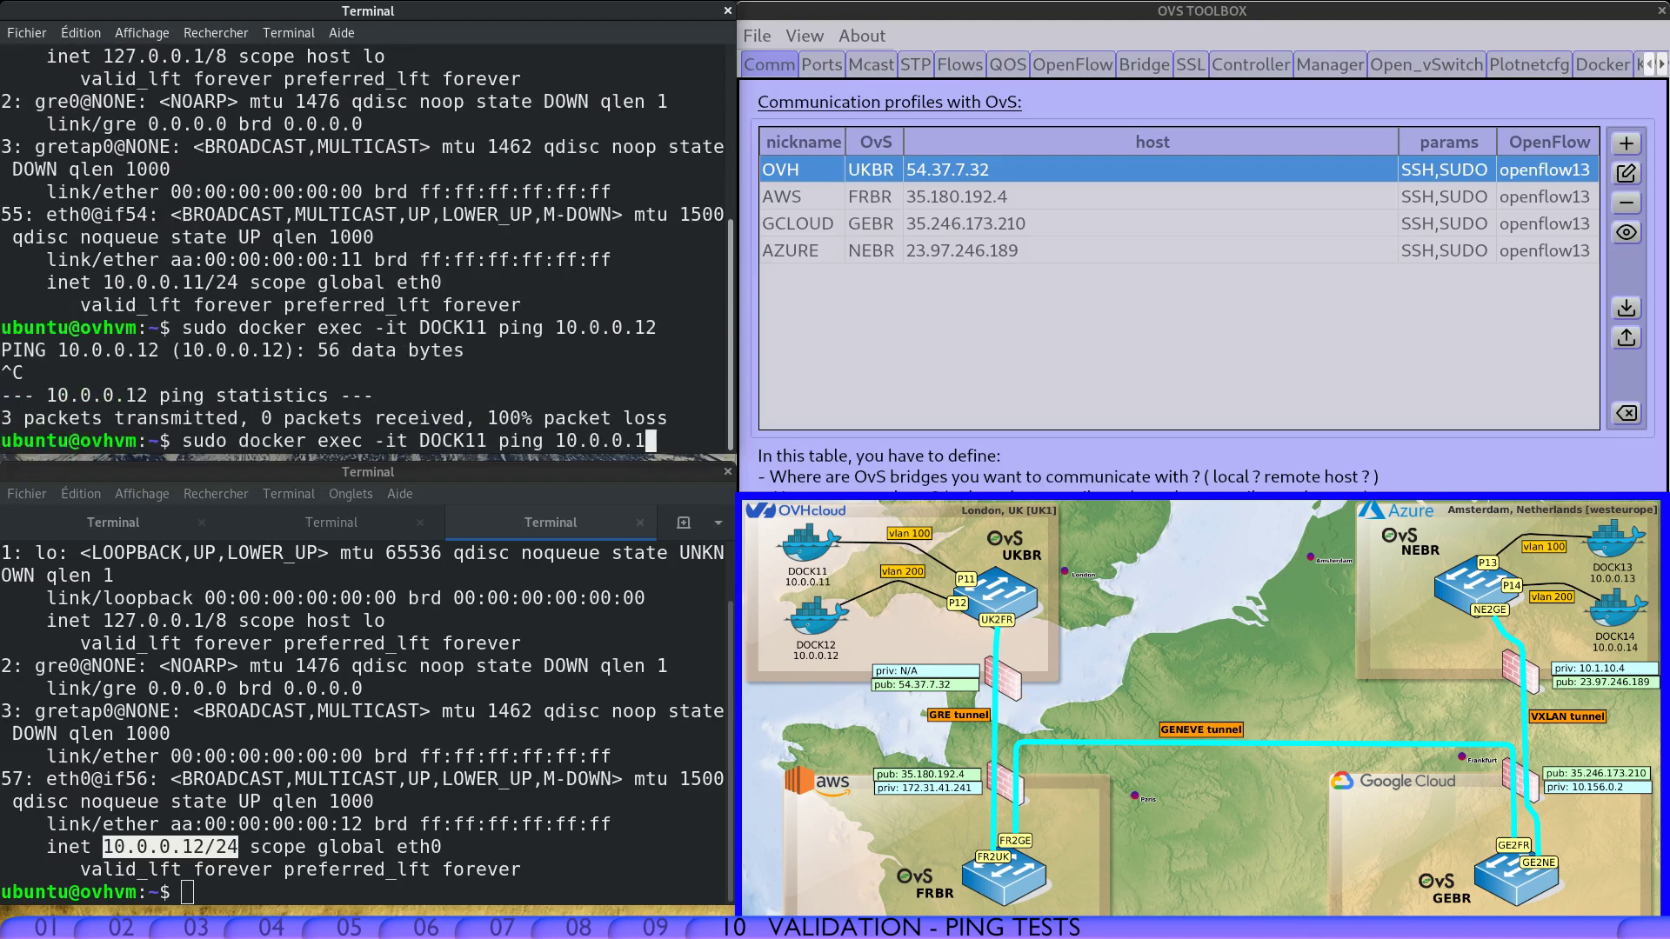
key(Return)
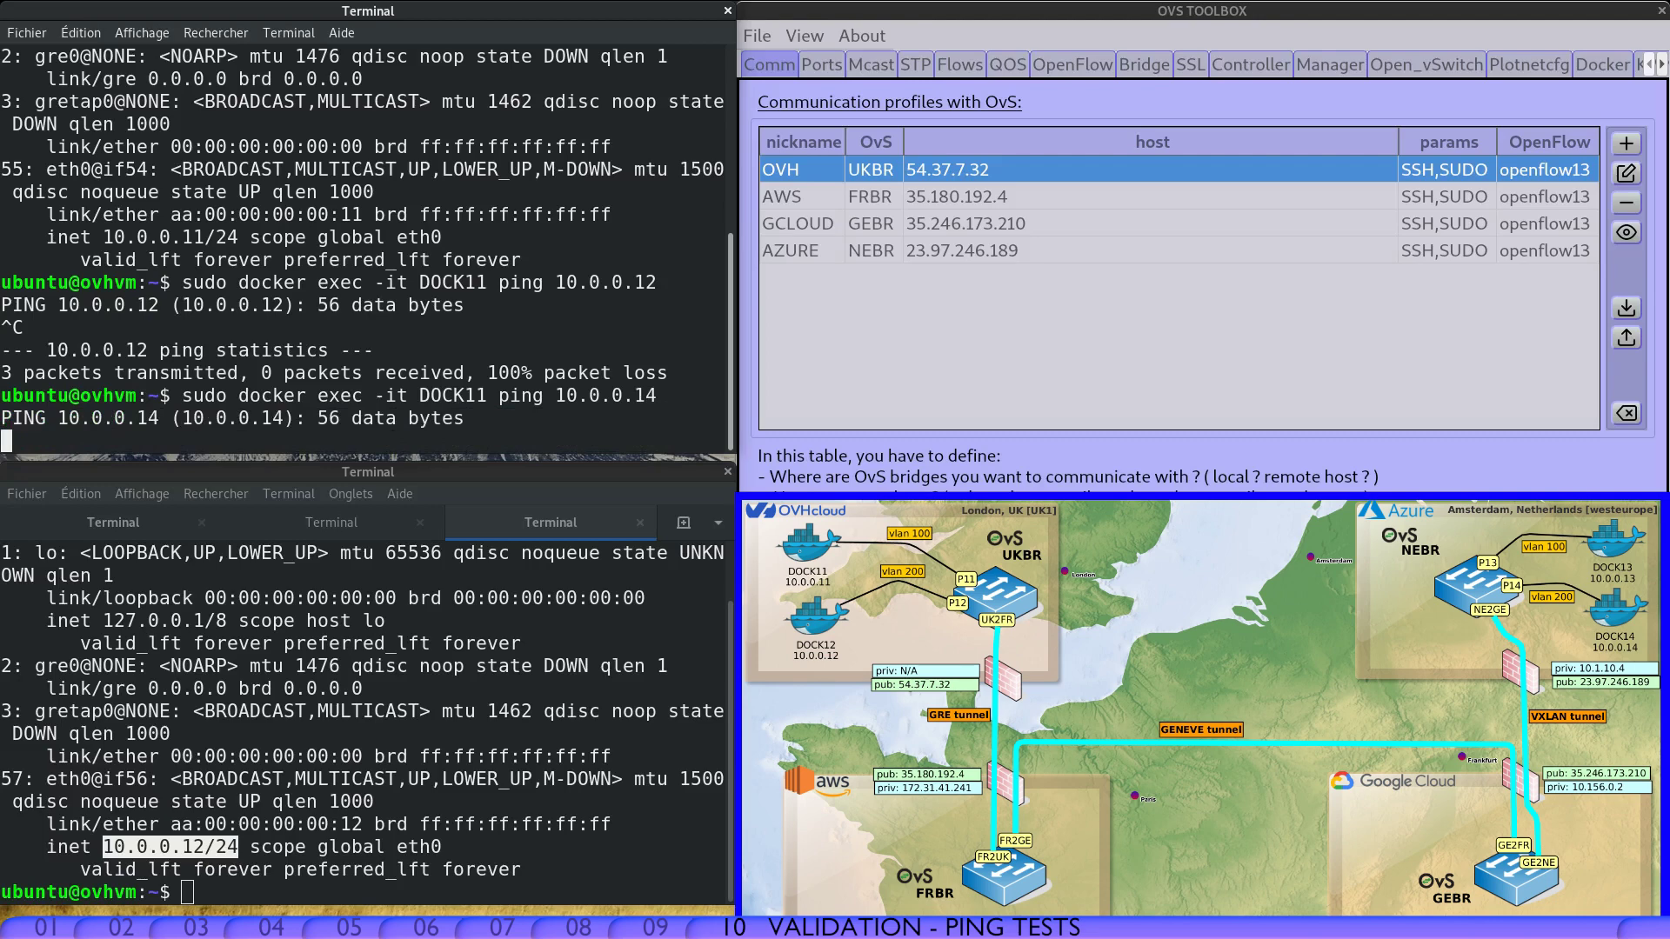
key(ctrl+c)
key(Up)
key(BackSpace)
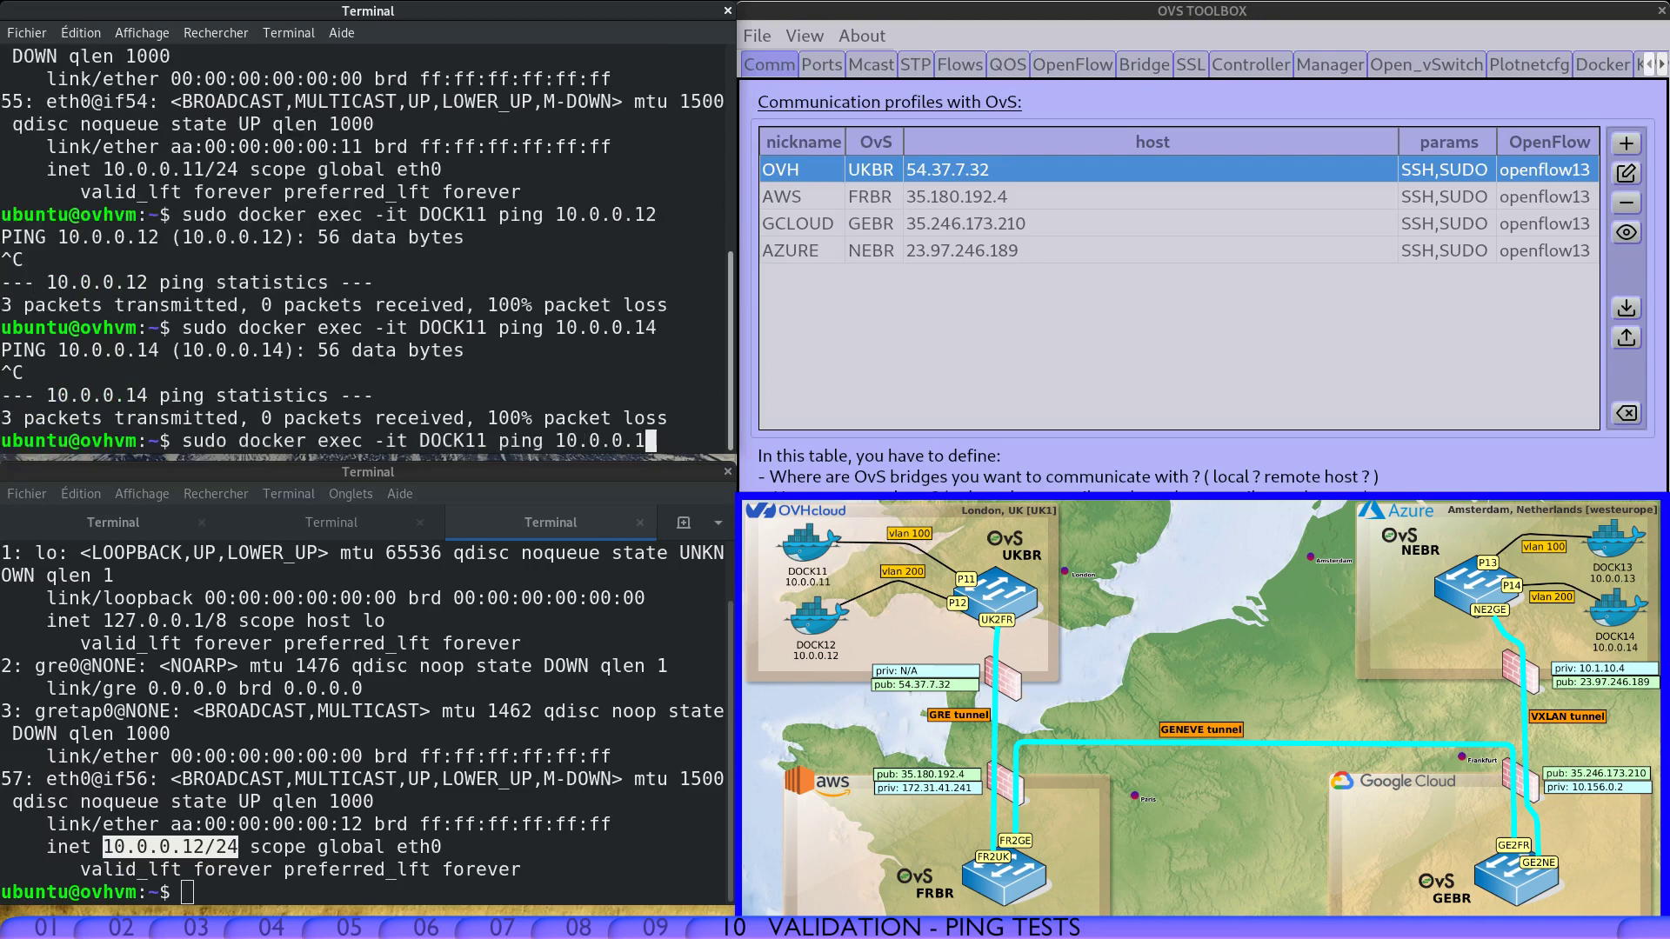
text(3)
key(Return)
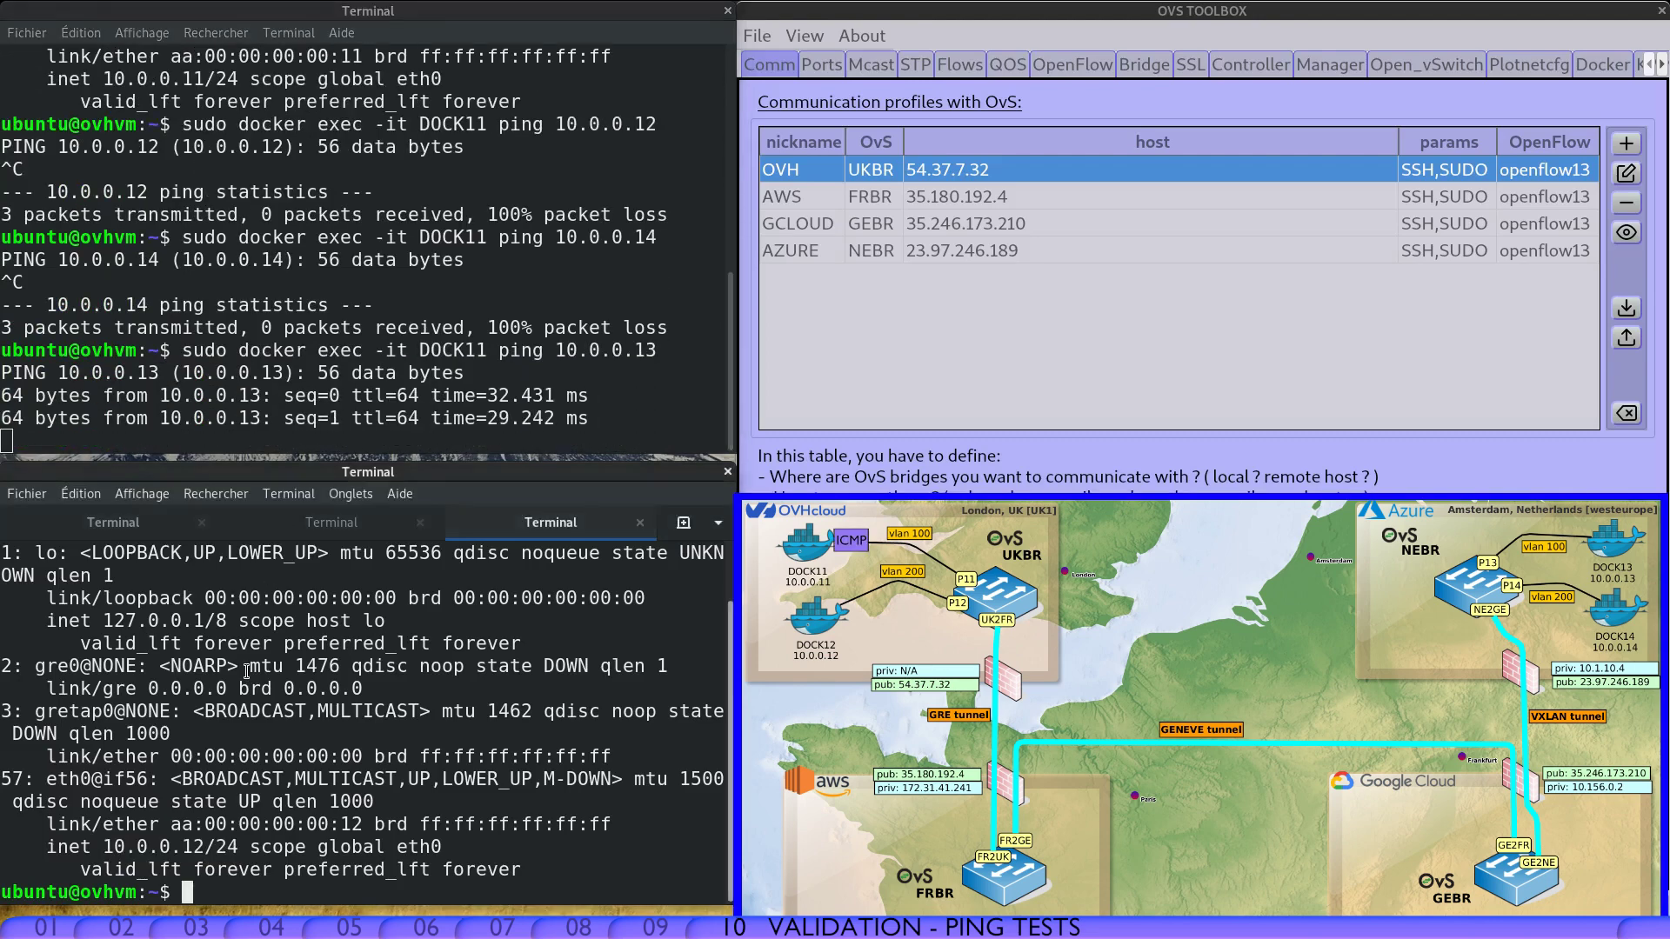
From DOCK12, ping 10.0.0.11 and then 10.0.0.13, both getting no replies
text(sudo docker exec -it DOCK12 ip a)
key(BackSpace)
key(BackSpace)
key(BackSpace)
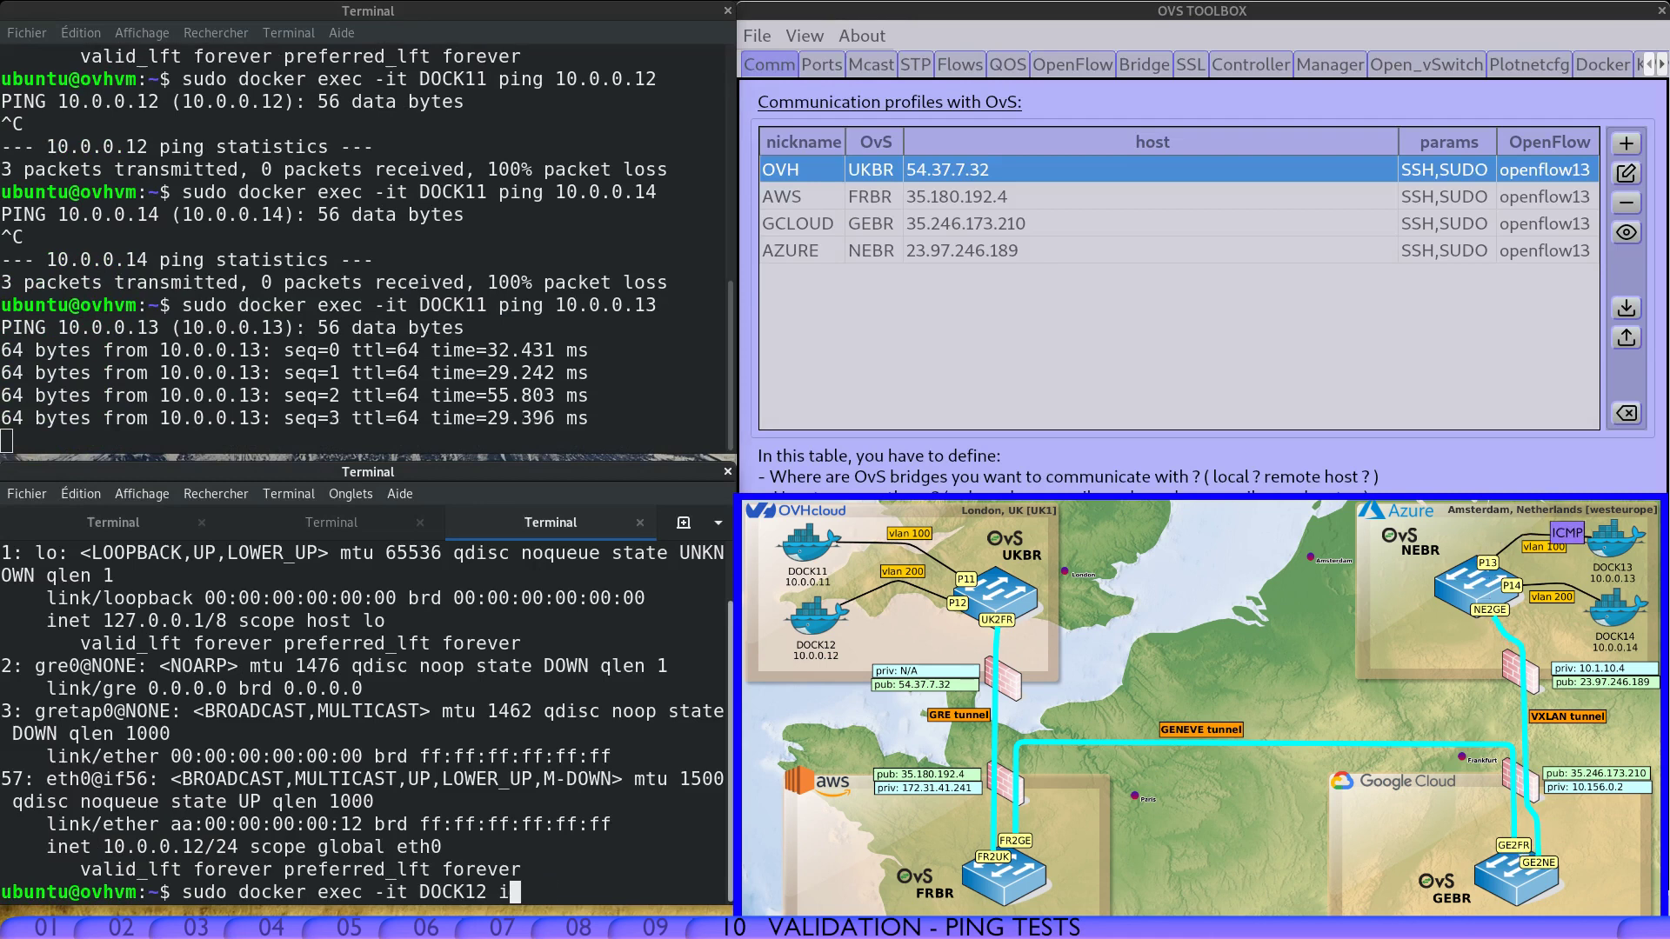
text(ping 1)
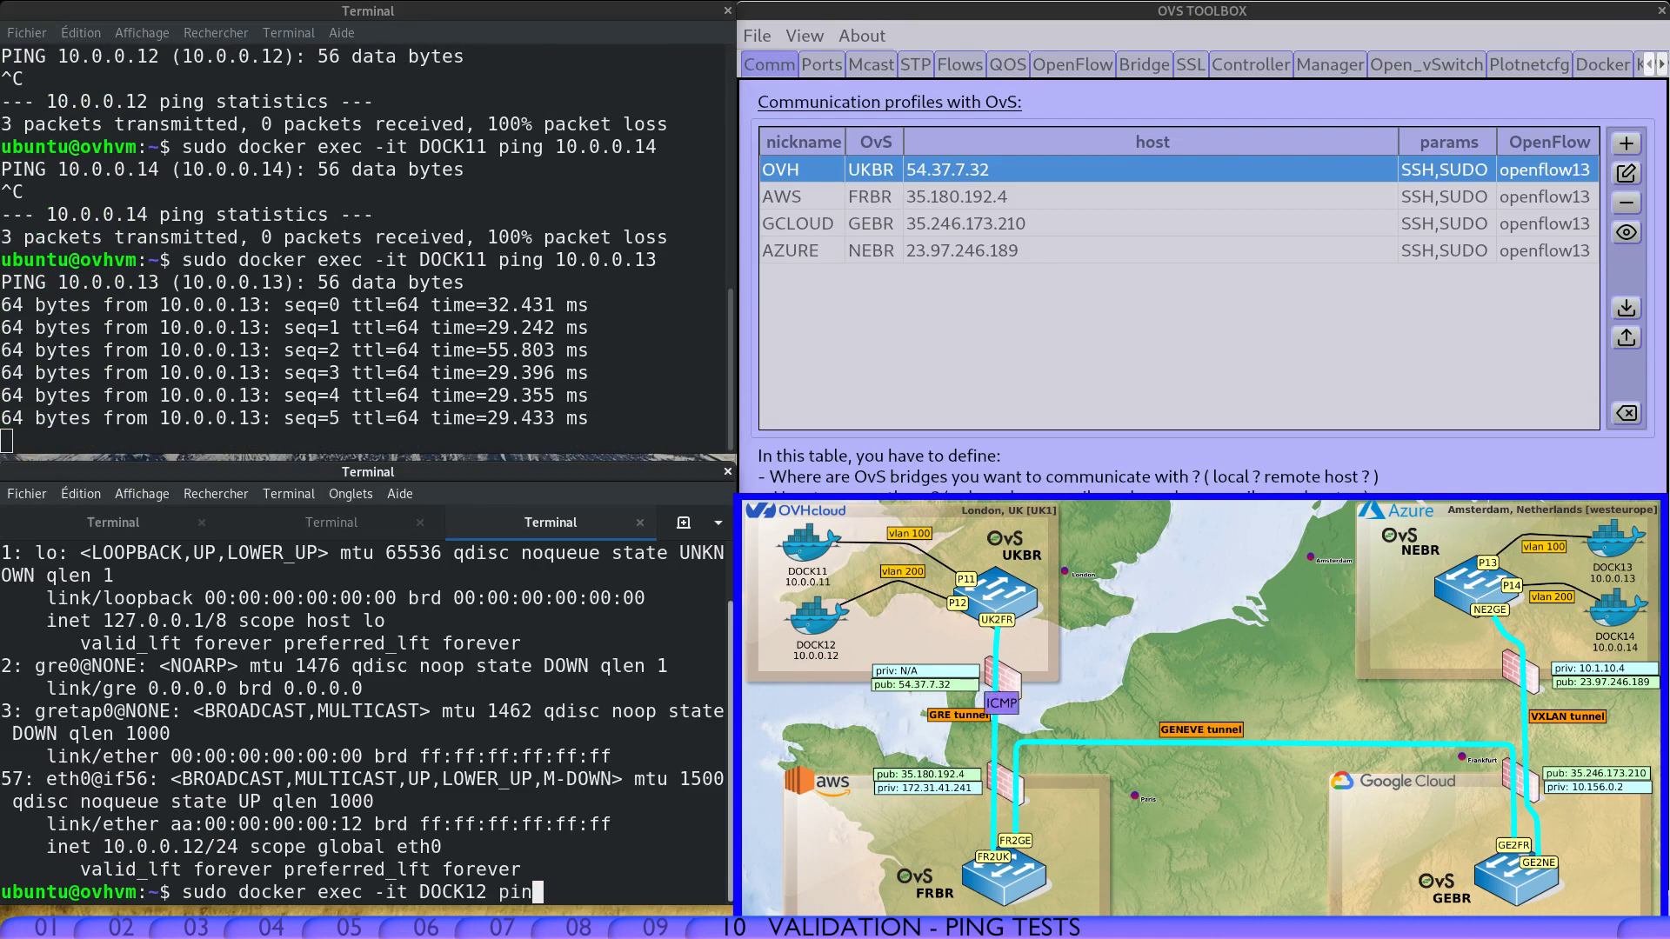
text(0.0.0.11)
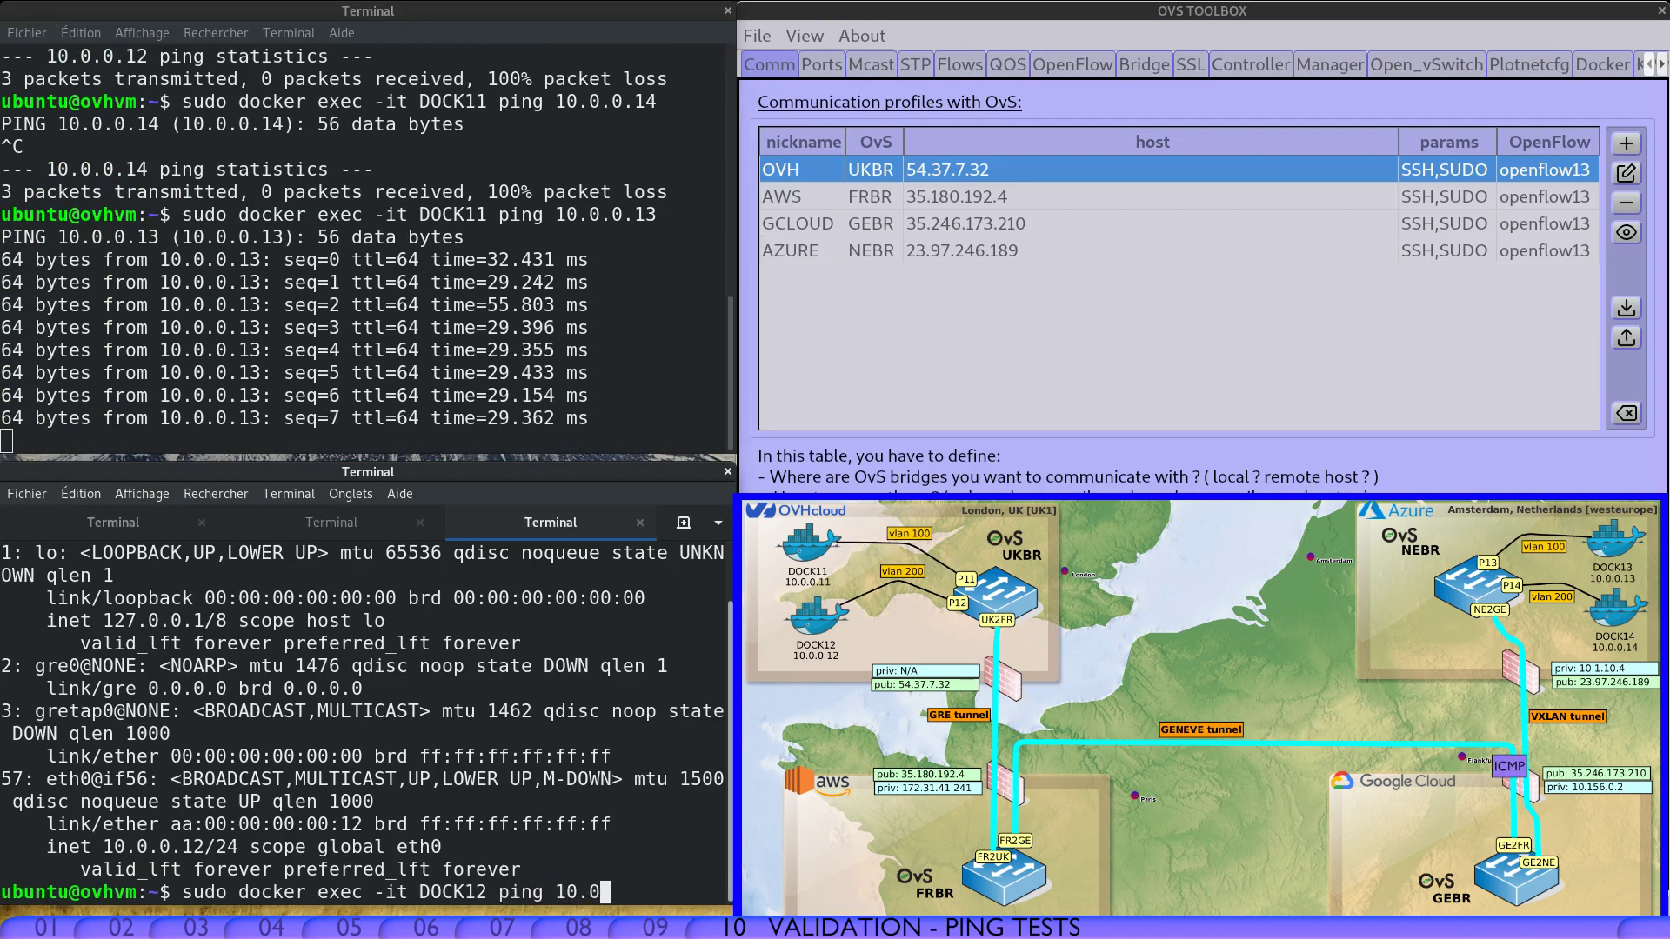
key(Return)
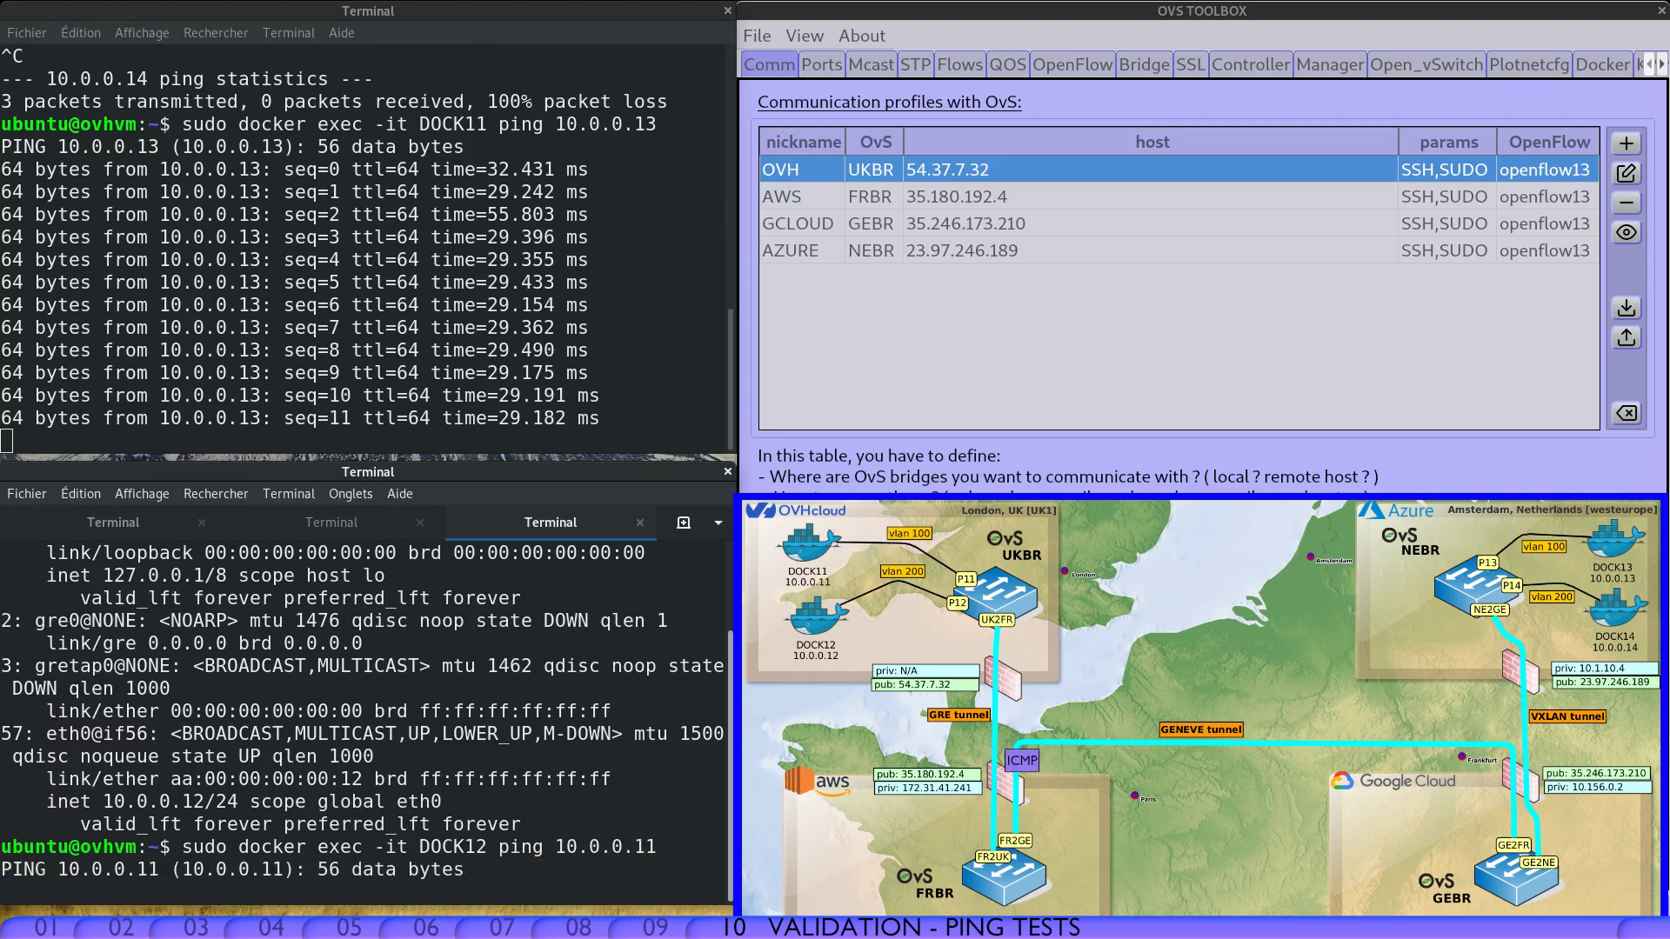
key(ctrl+c)
key(Up)
key(BackSpace)
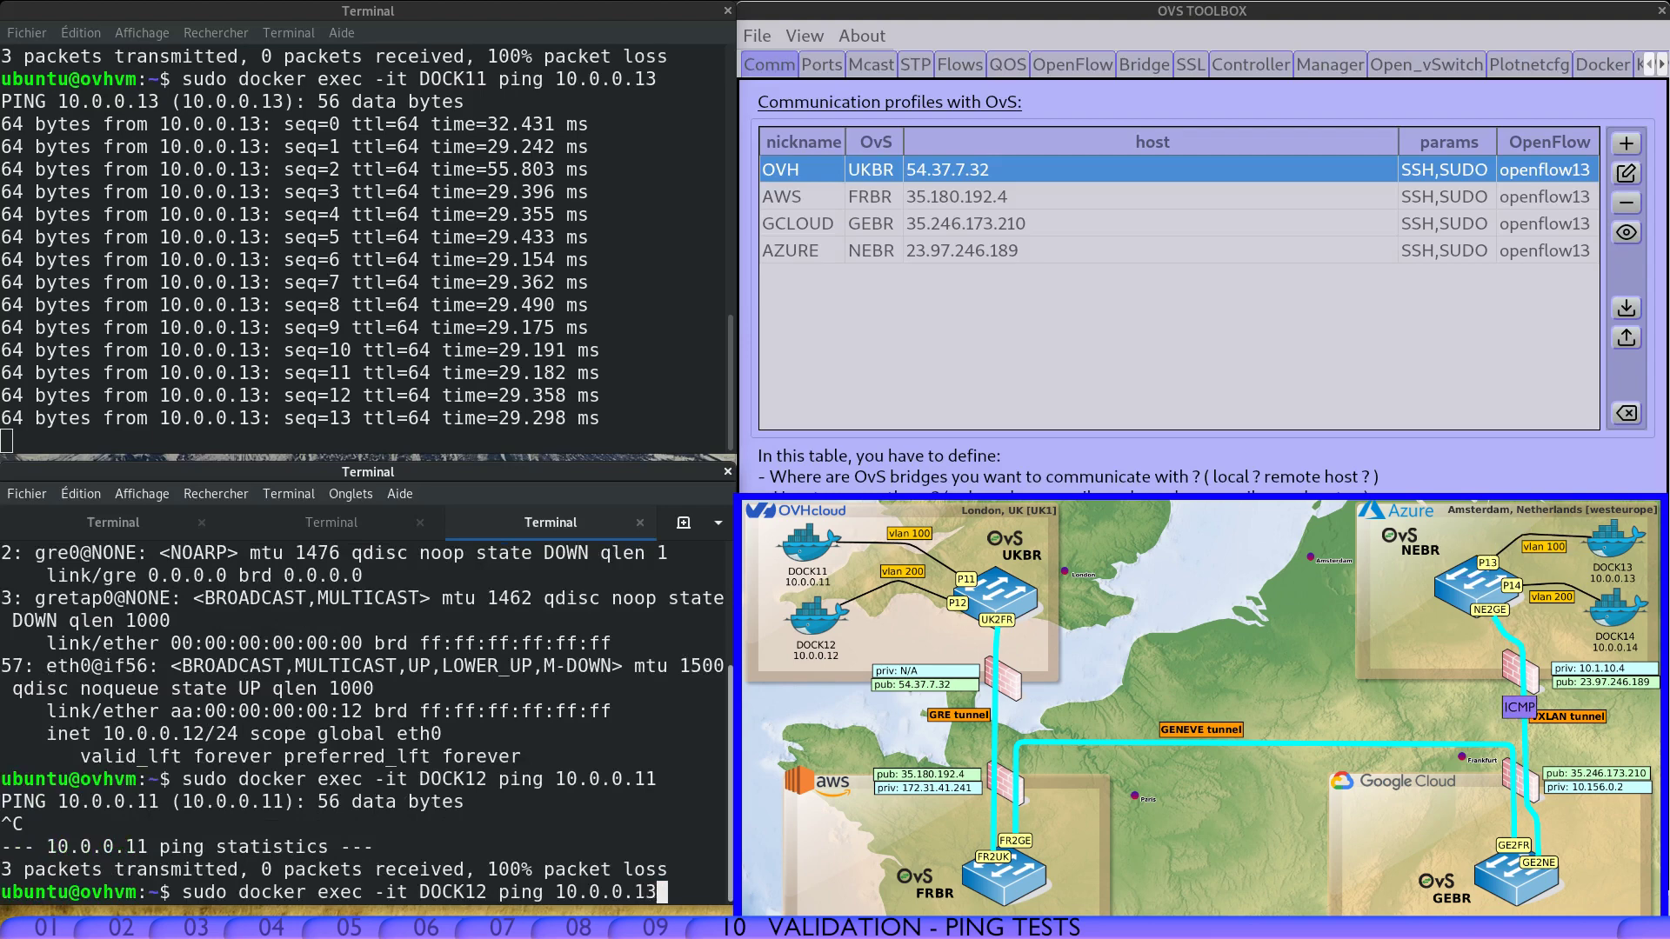
text(3)
key(Return)
Stop the failing ping and ping 10.0.0.14 from DOCK12 instead
key(ctrl+c)
key(Up)
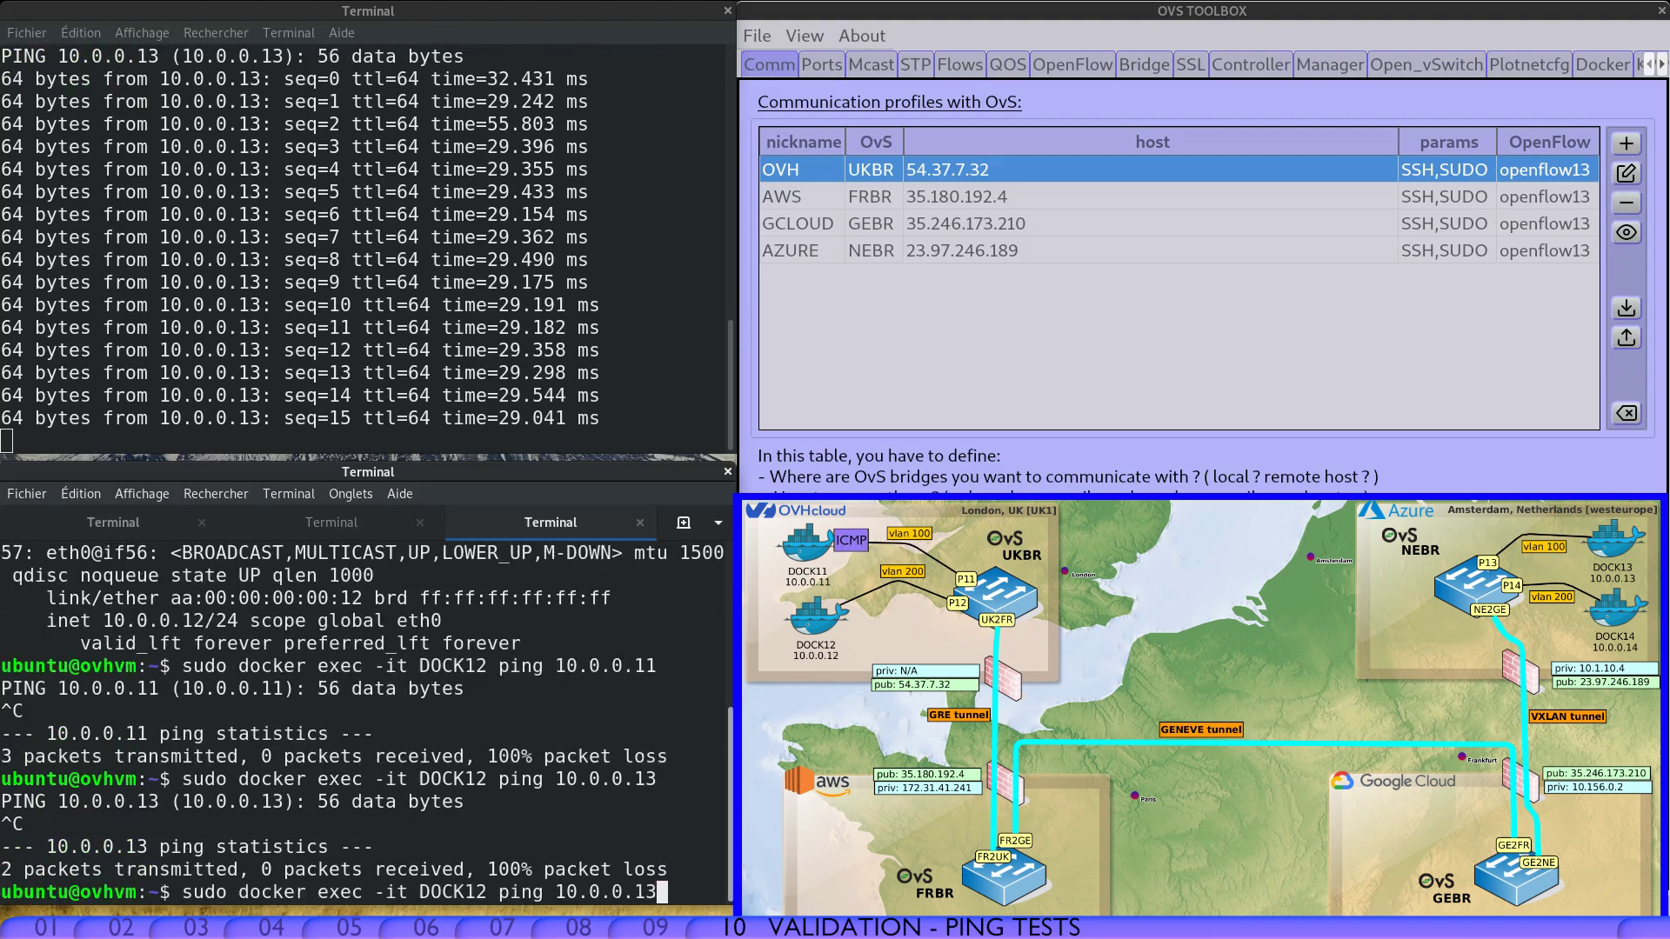
key(BackSpace)
text(4)
key(Return)
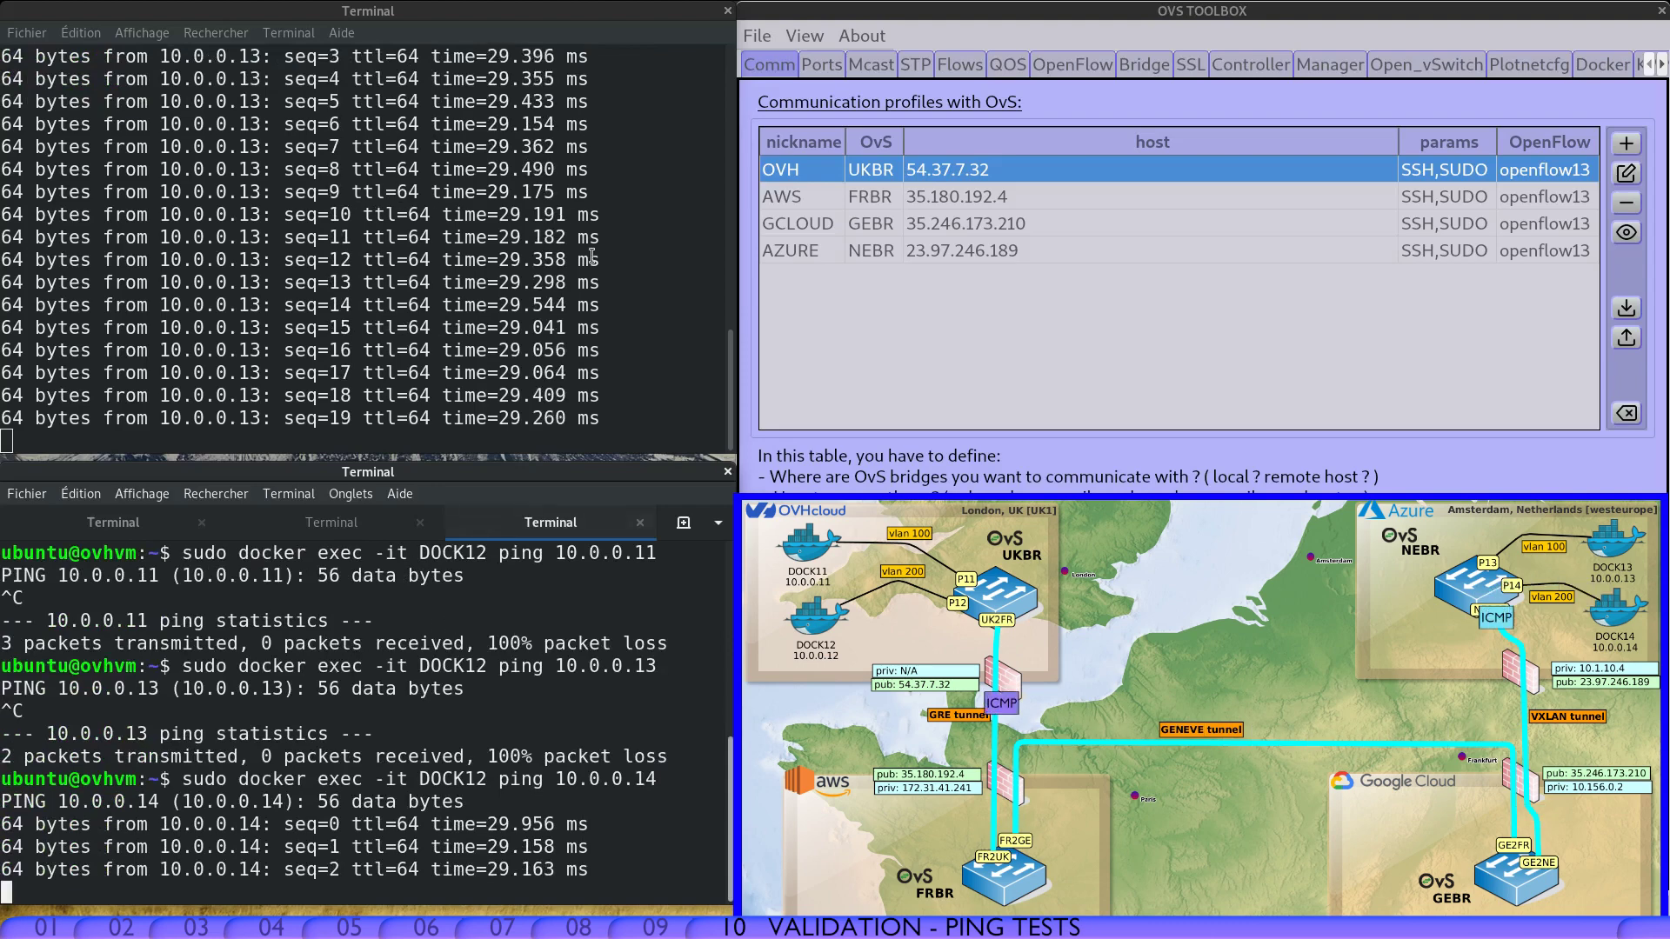
On the AWS bridge's refreshed port list, stop FR2GE's receiving (NO_RECV), then re-enable it
click(793, 204)
click(822, 66)
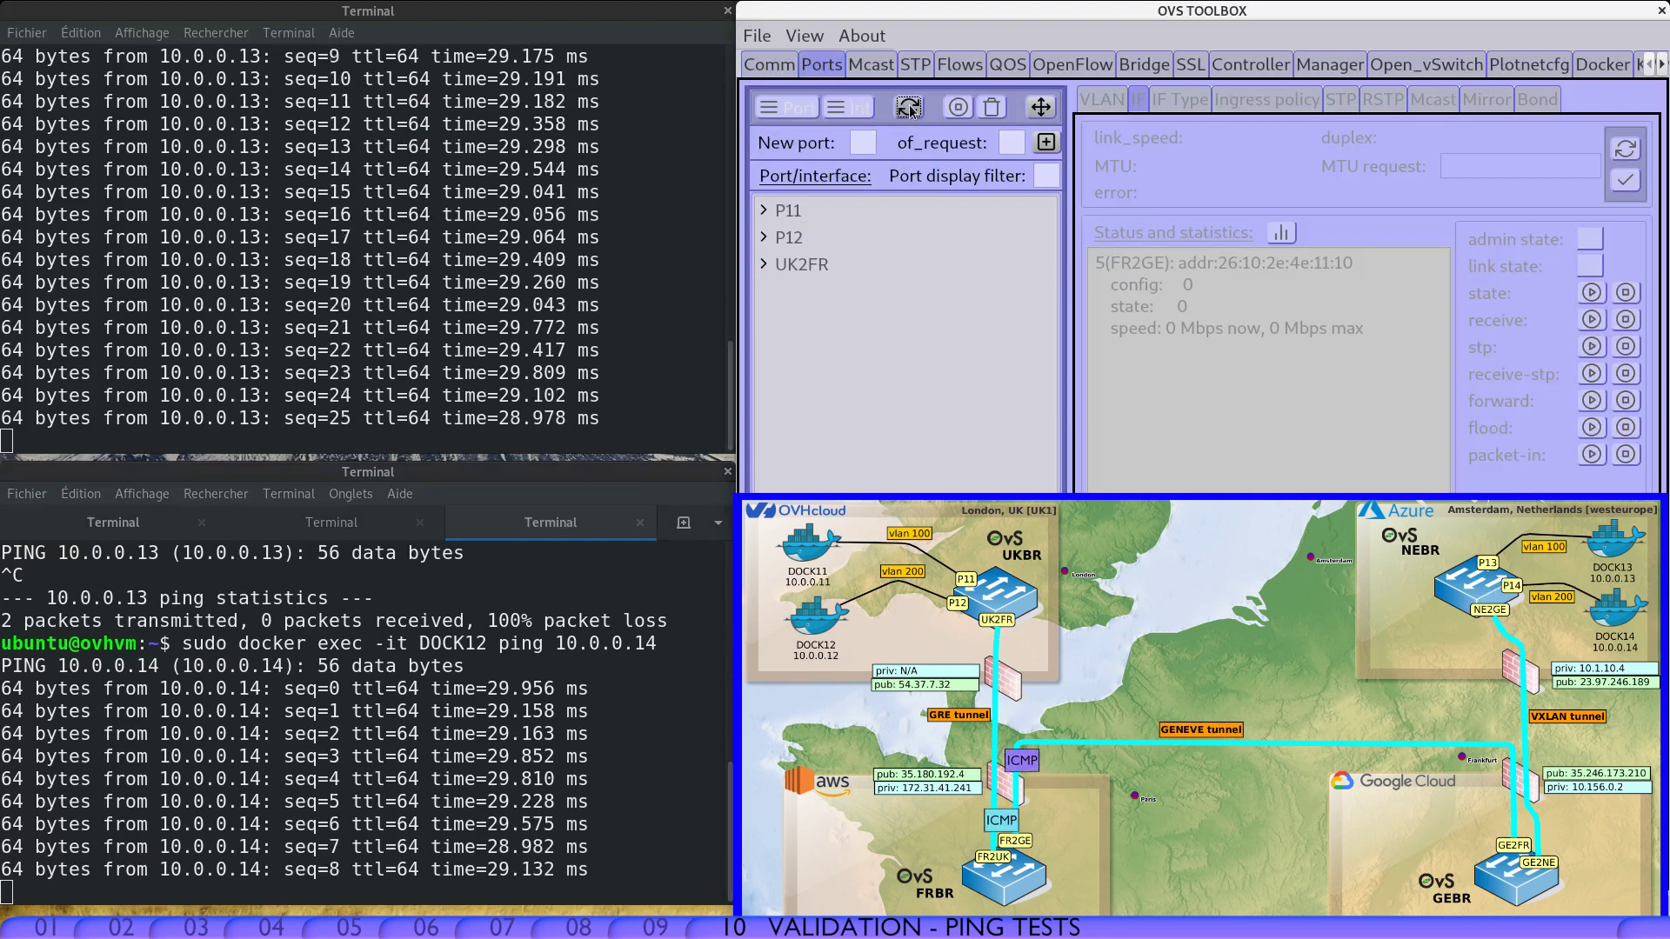
click(909, 107)
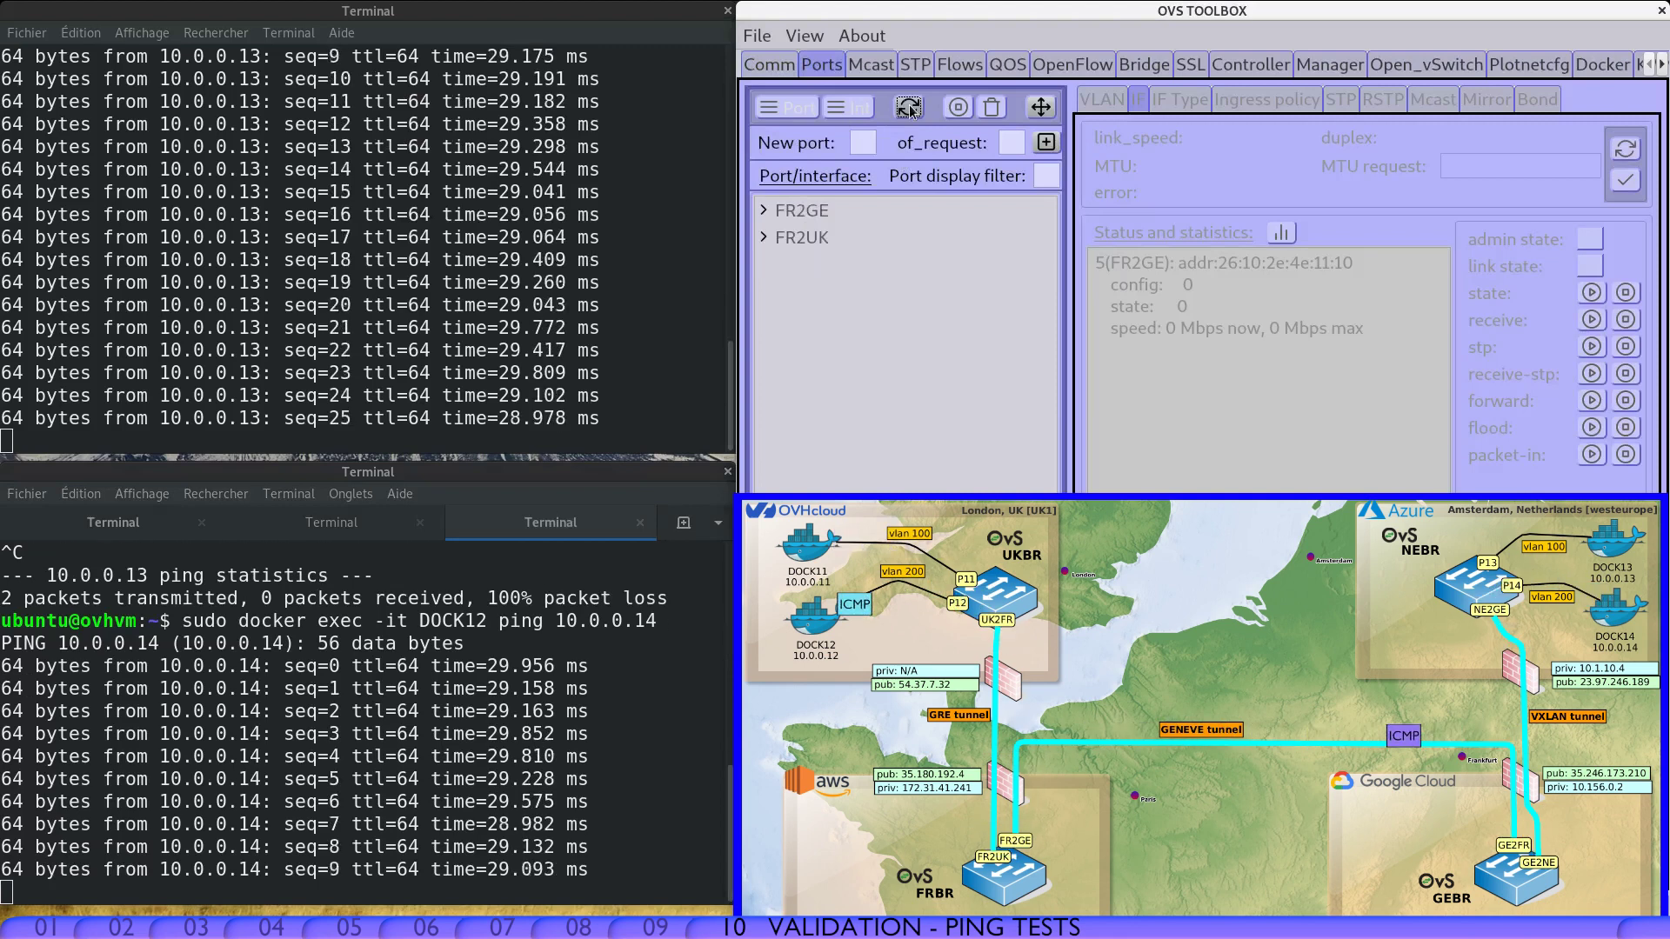
click(801, 212)
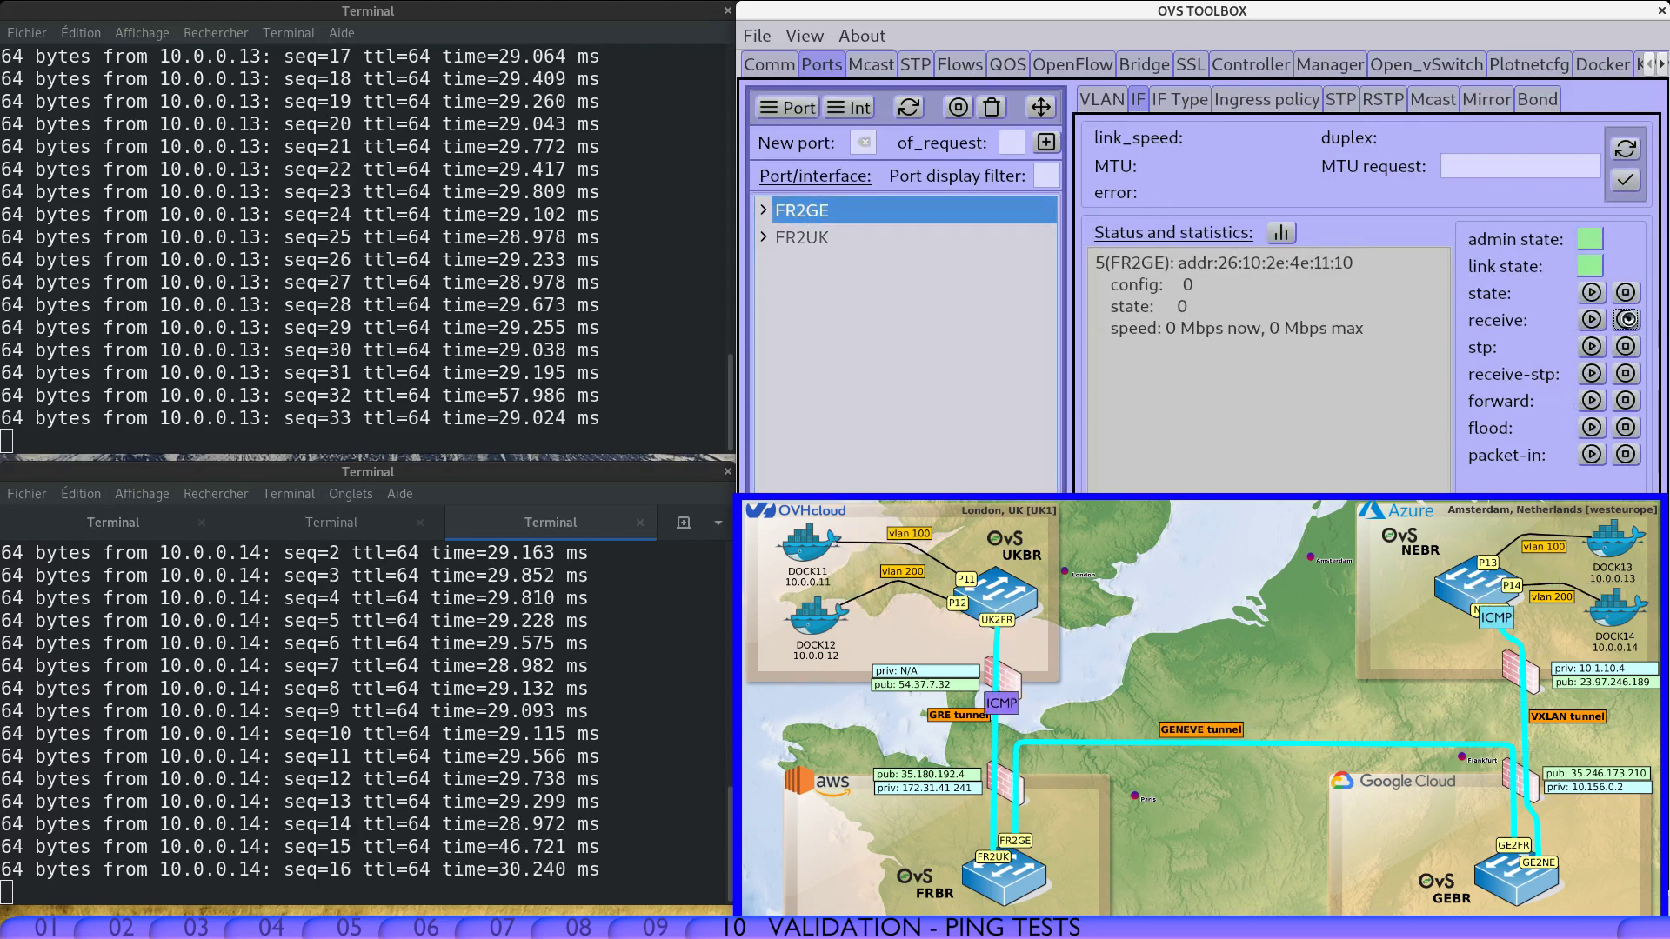
click(1625, 320)
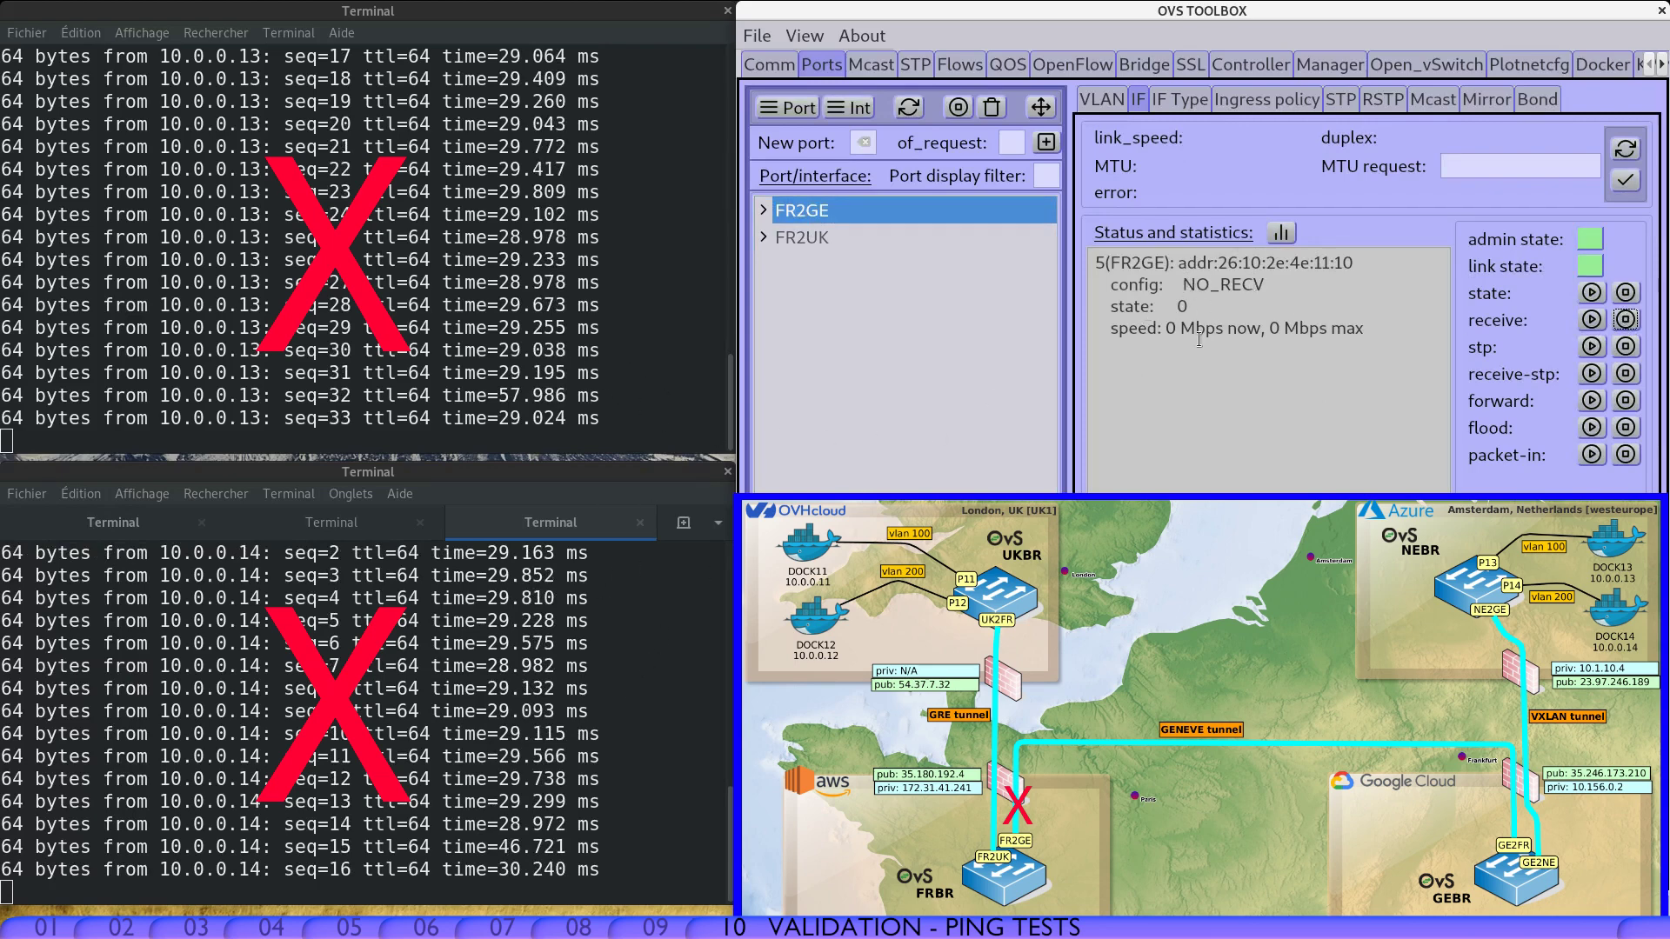
click(1592, 318)
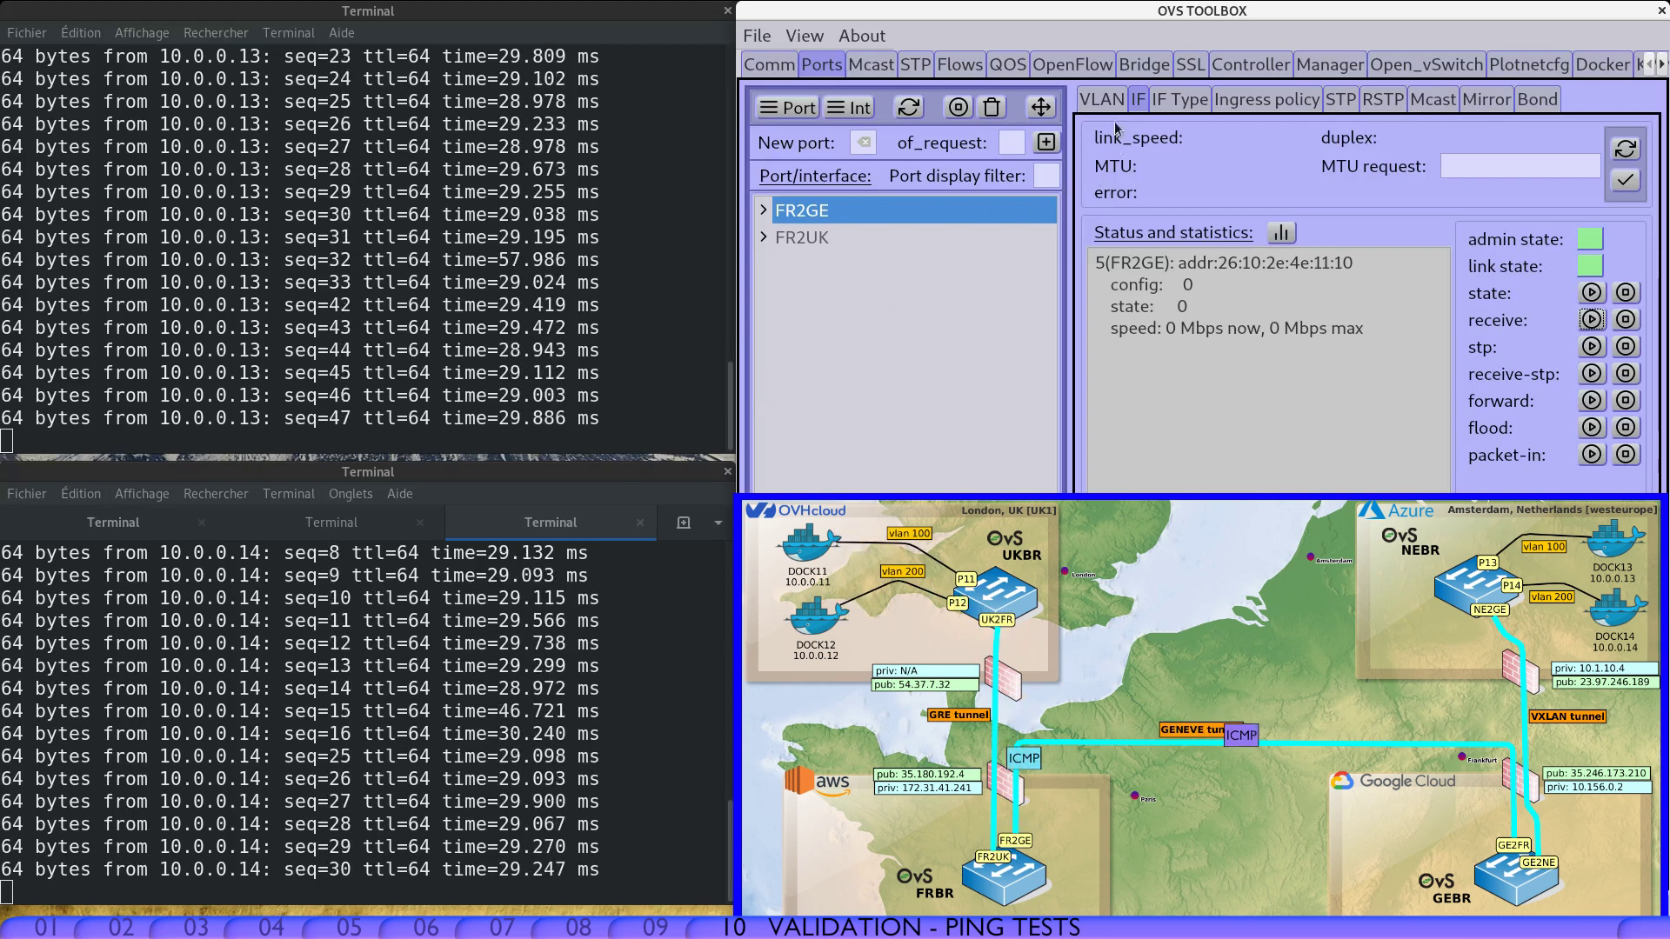
Set FR2GE's trunk VLANs to 100,200 and apply
click(1101, 99)
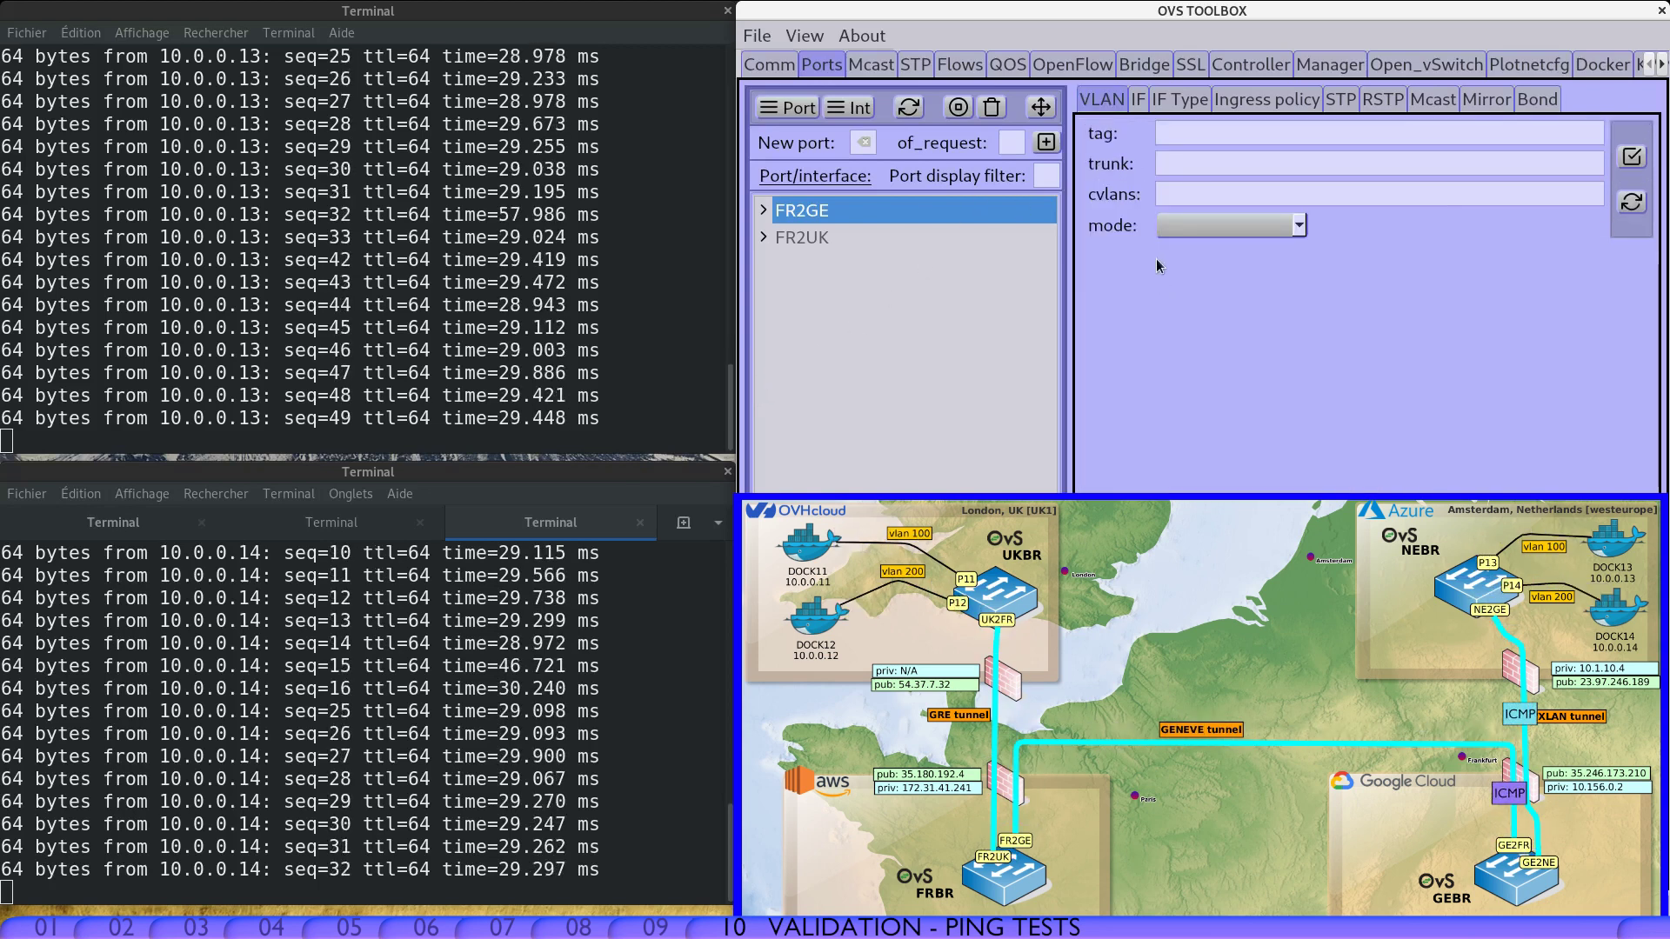
click(1182, 164)
text(1)
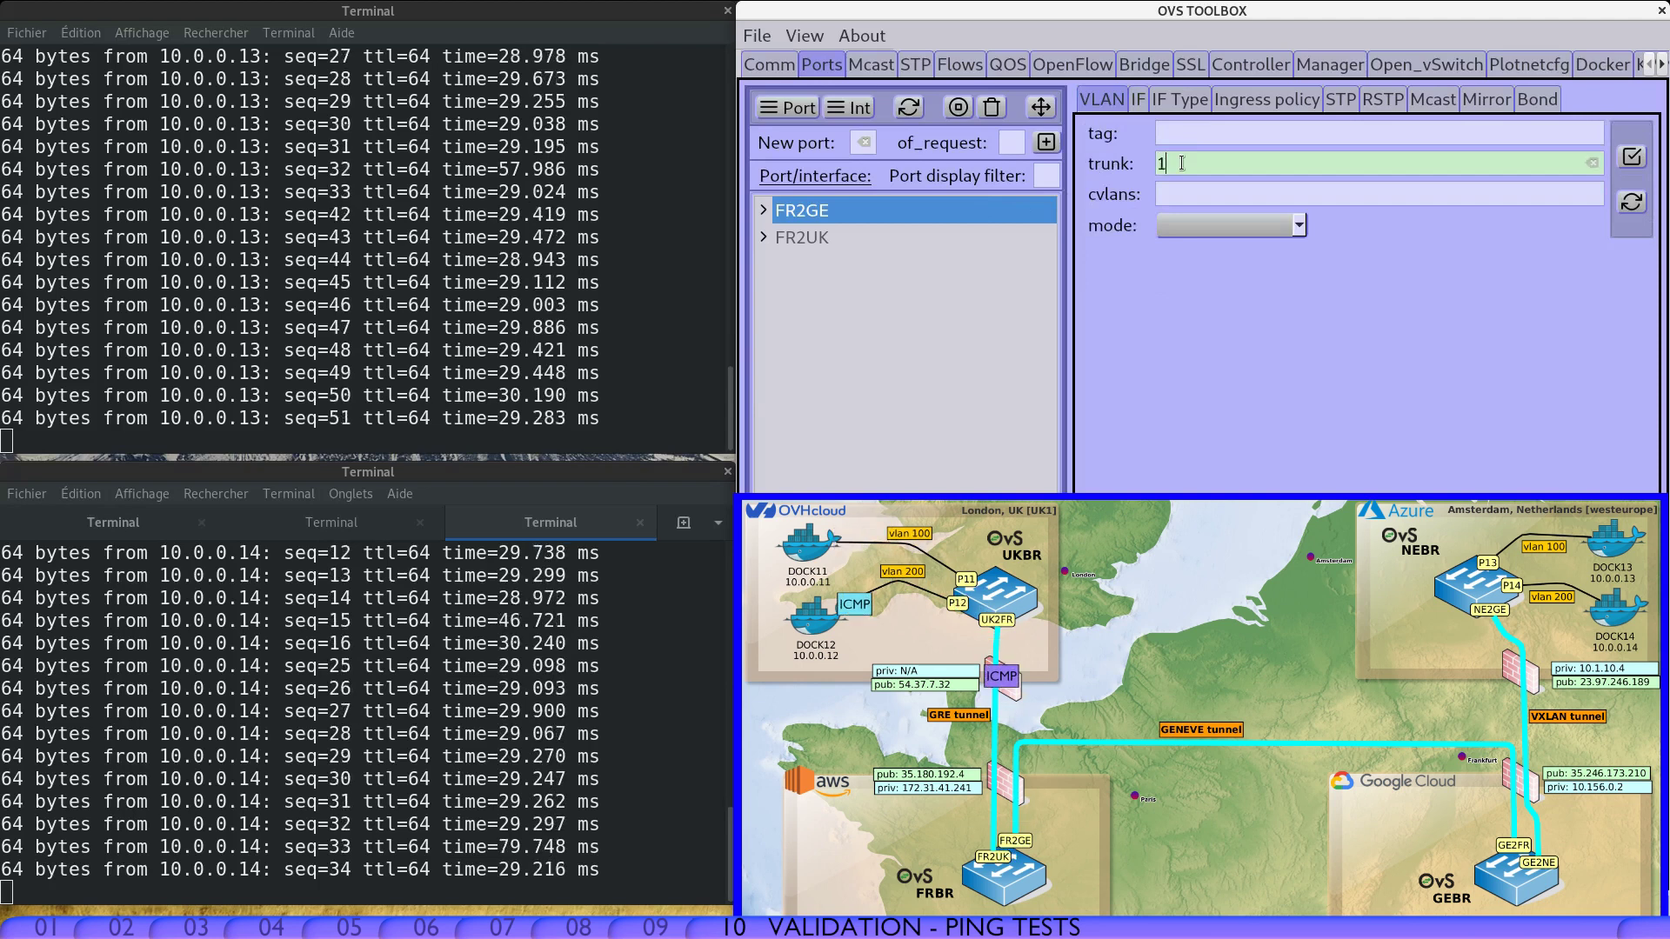
text(00,20)
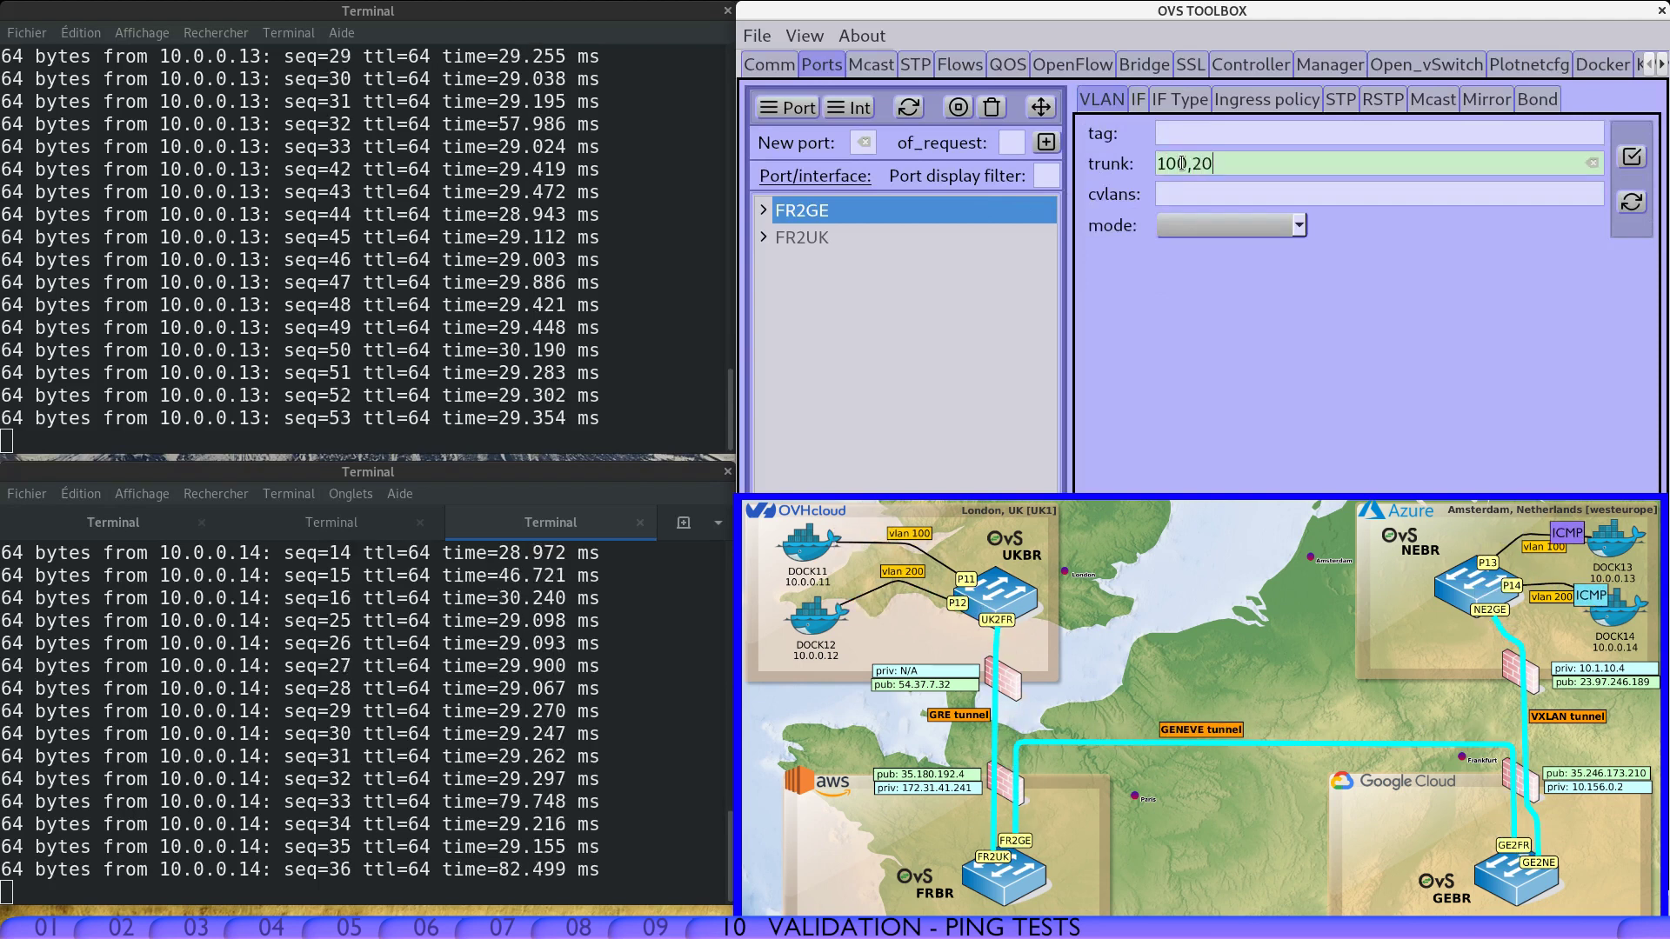
text(0)
click(1632, 157)
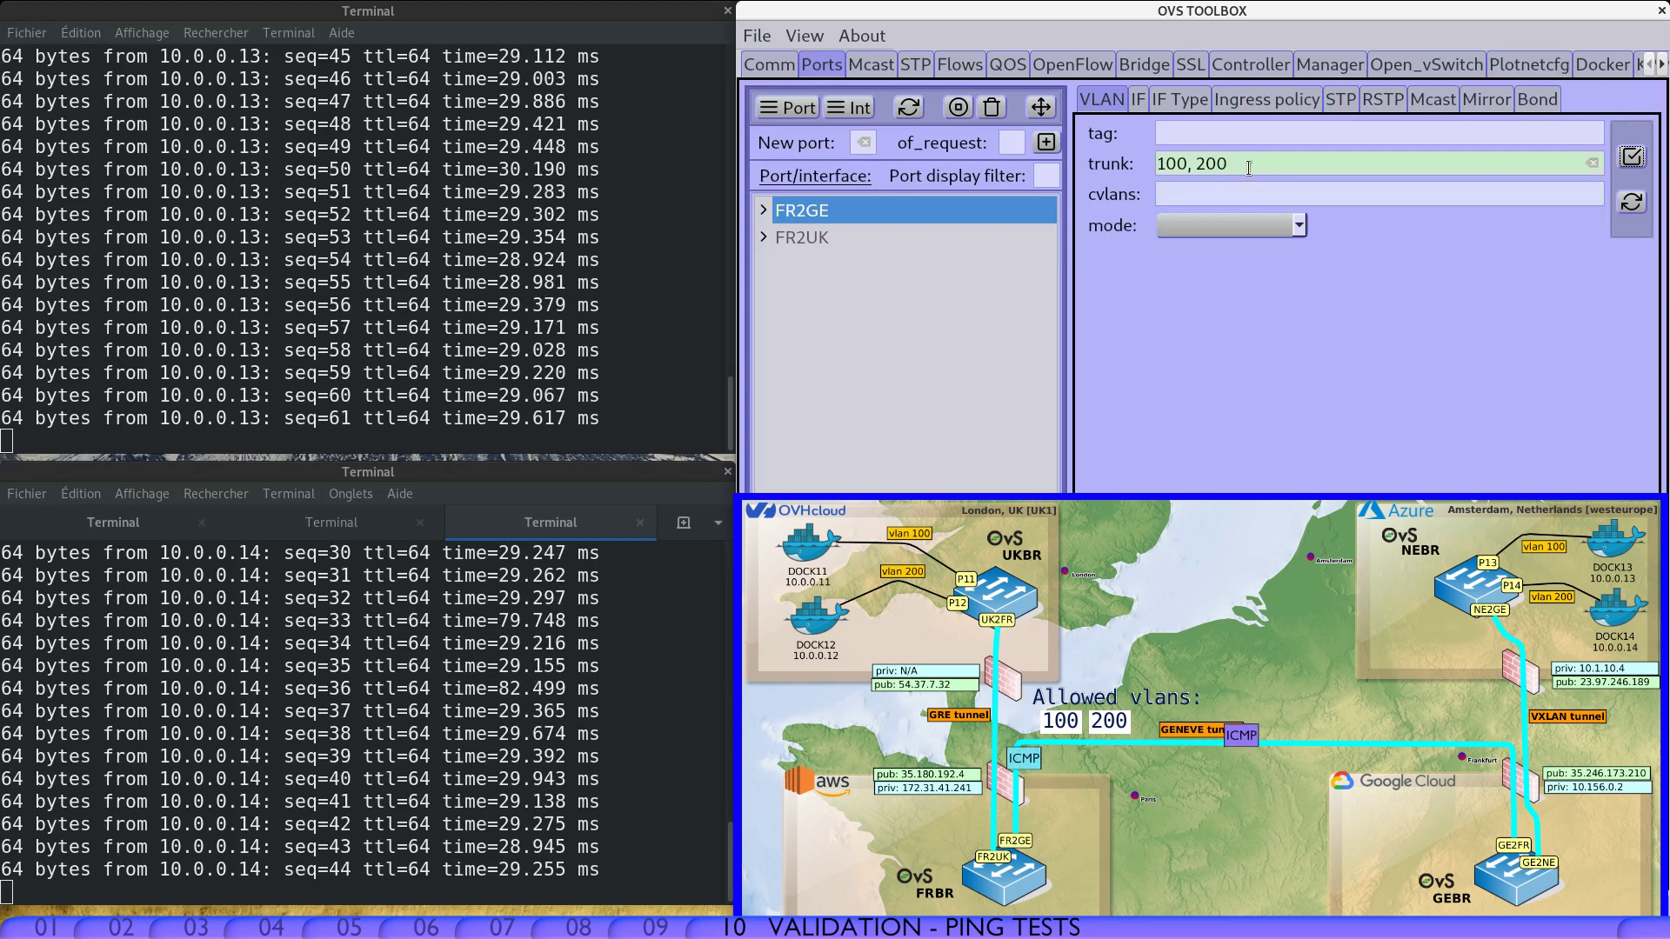
Test the FR2GE trunk with only VLAN 100, then only VLAN 200, applying each
key(BackSpace)
key(BackSpace)
key(BackSpace)
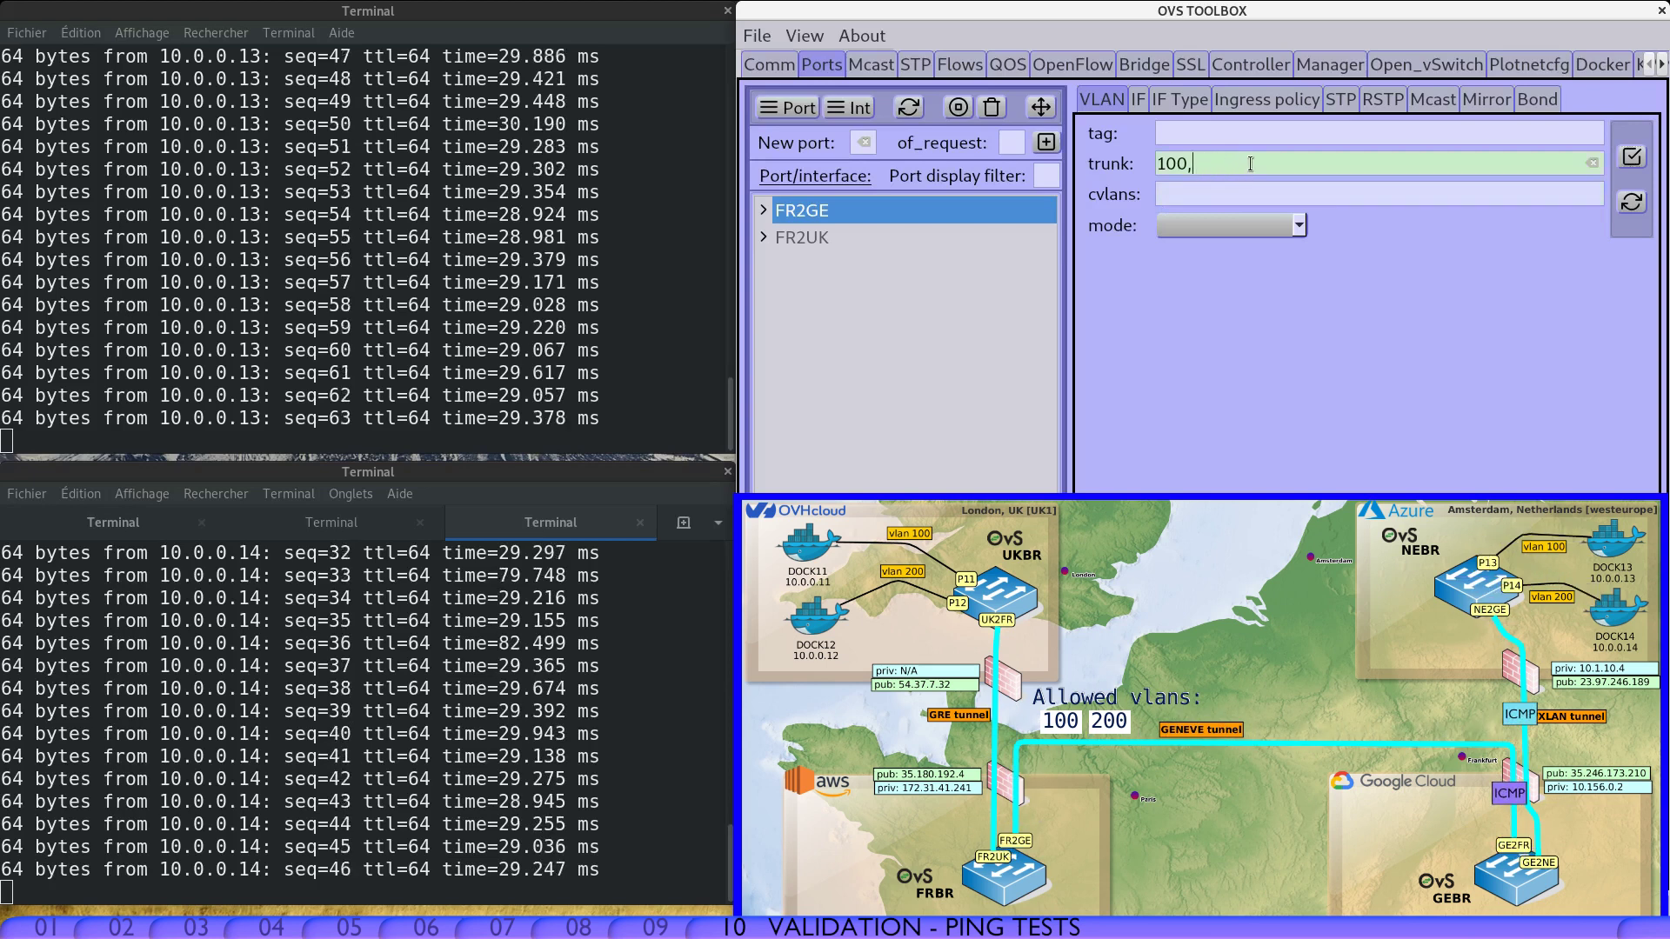
key(BackSpace)
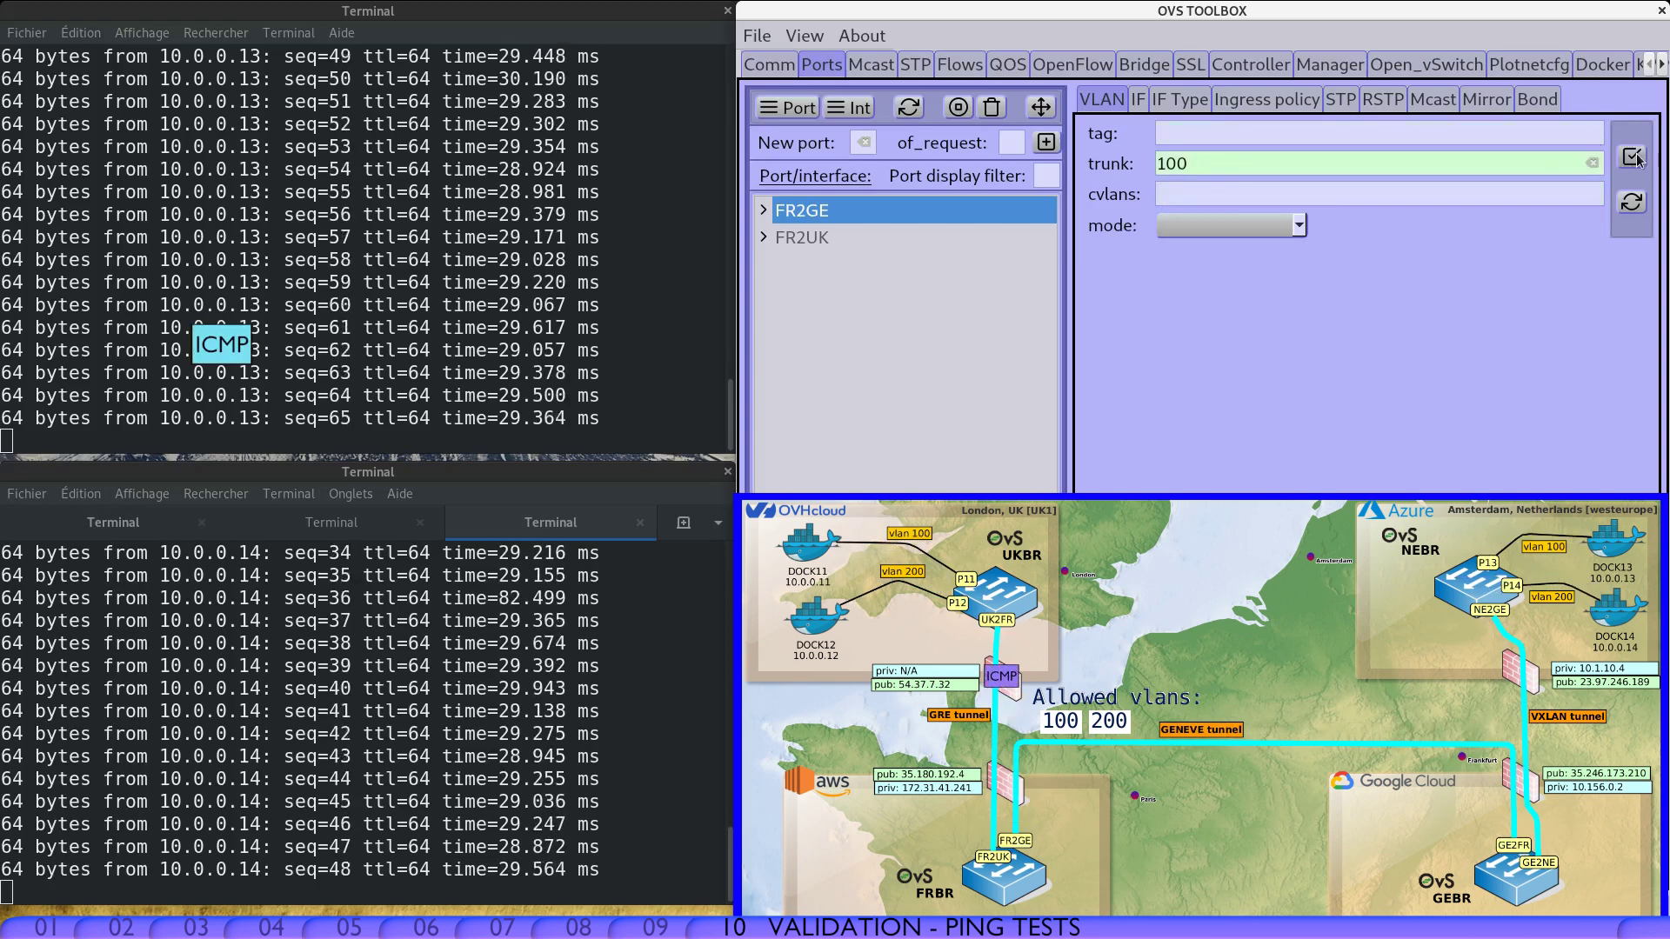
click(1633, 157)
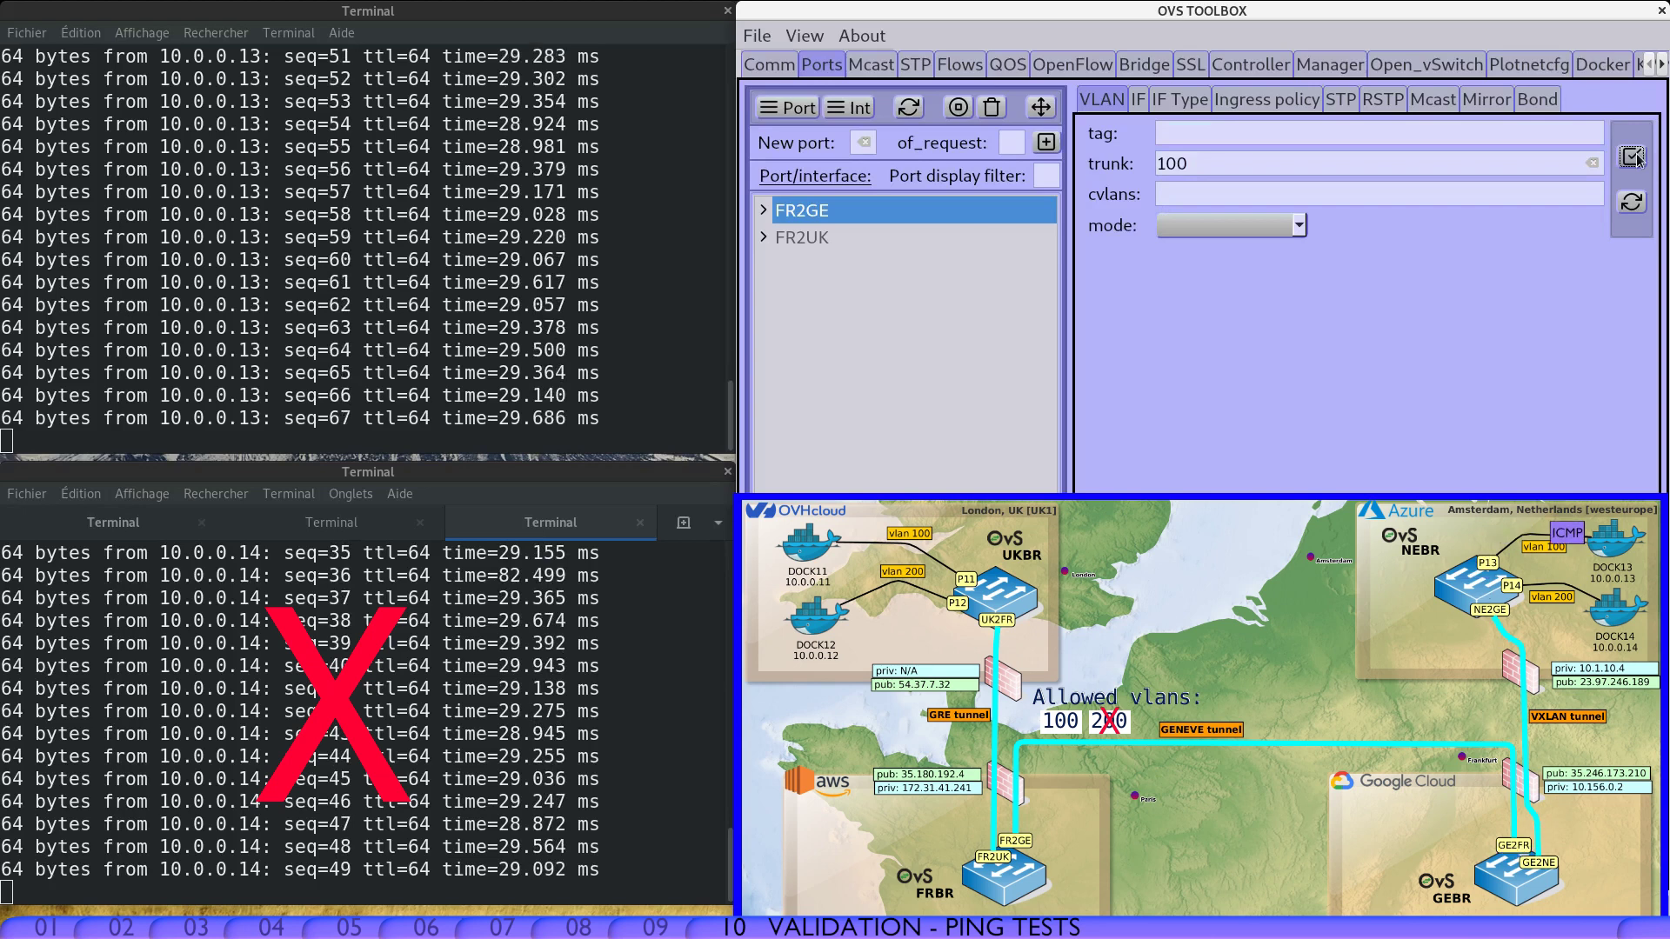
click(1236, 154)
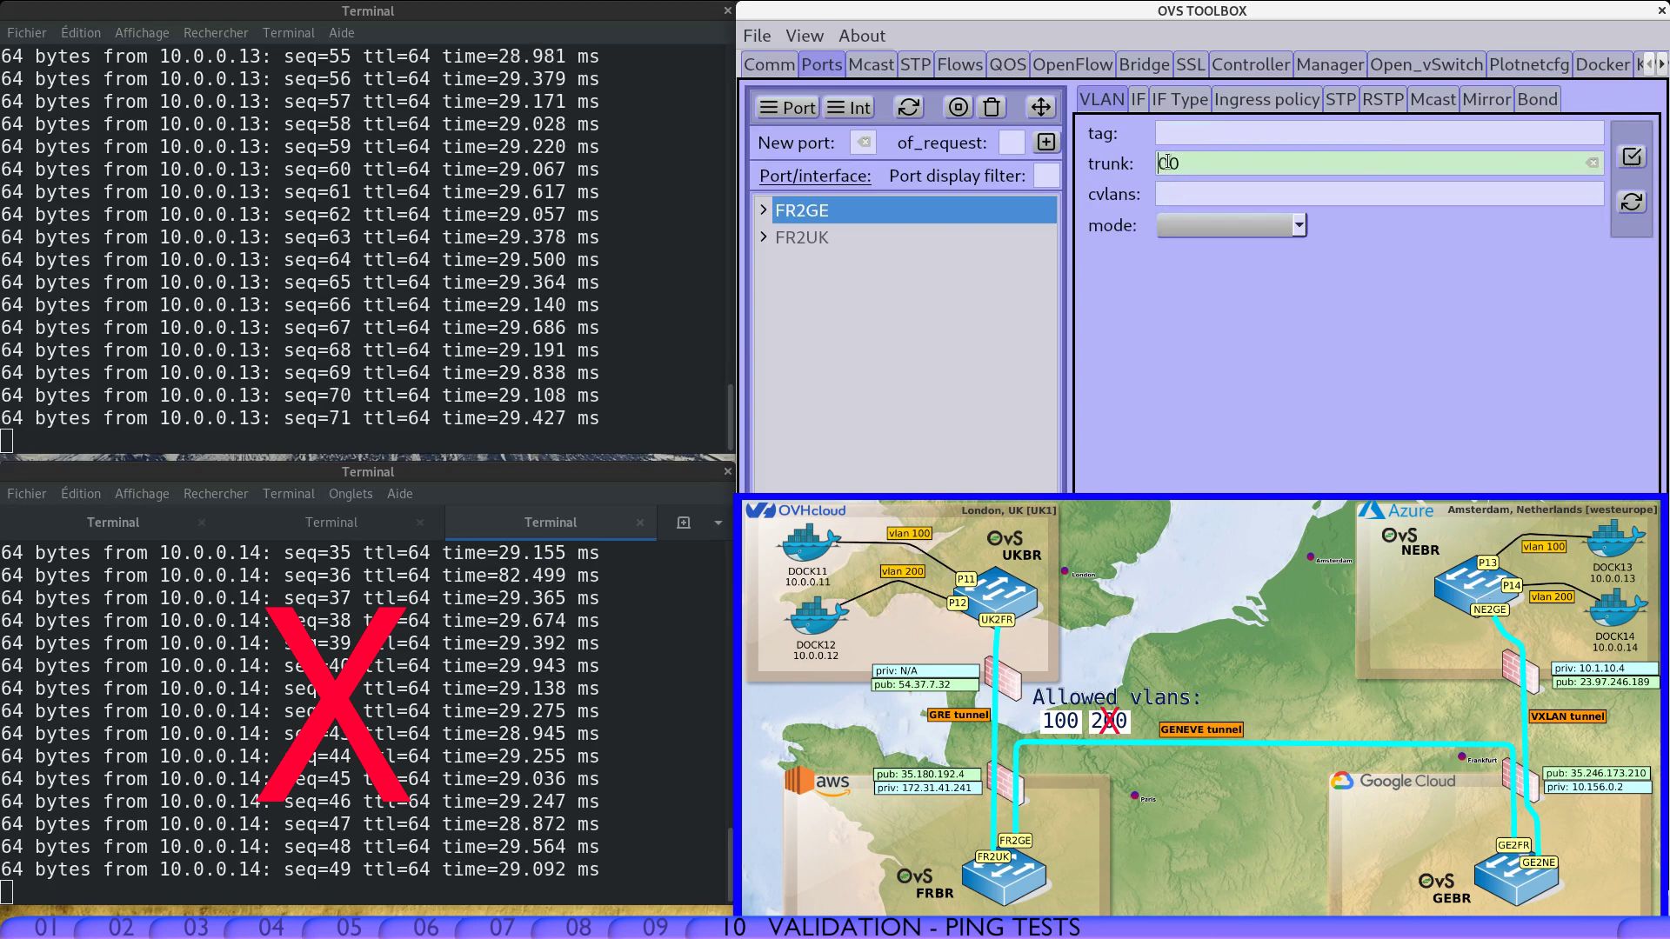
click(1631, 158)
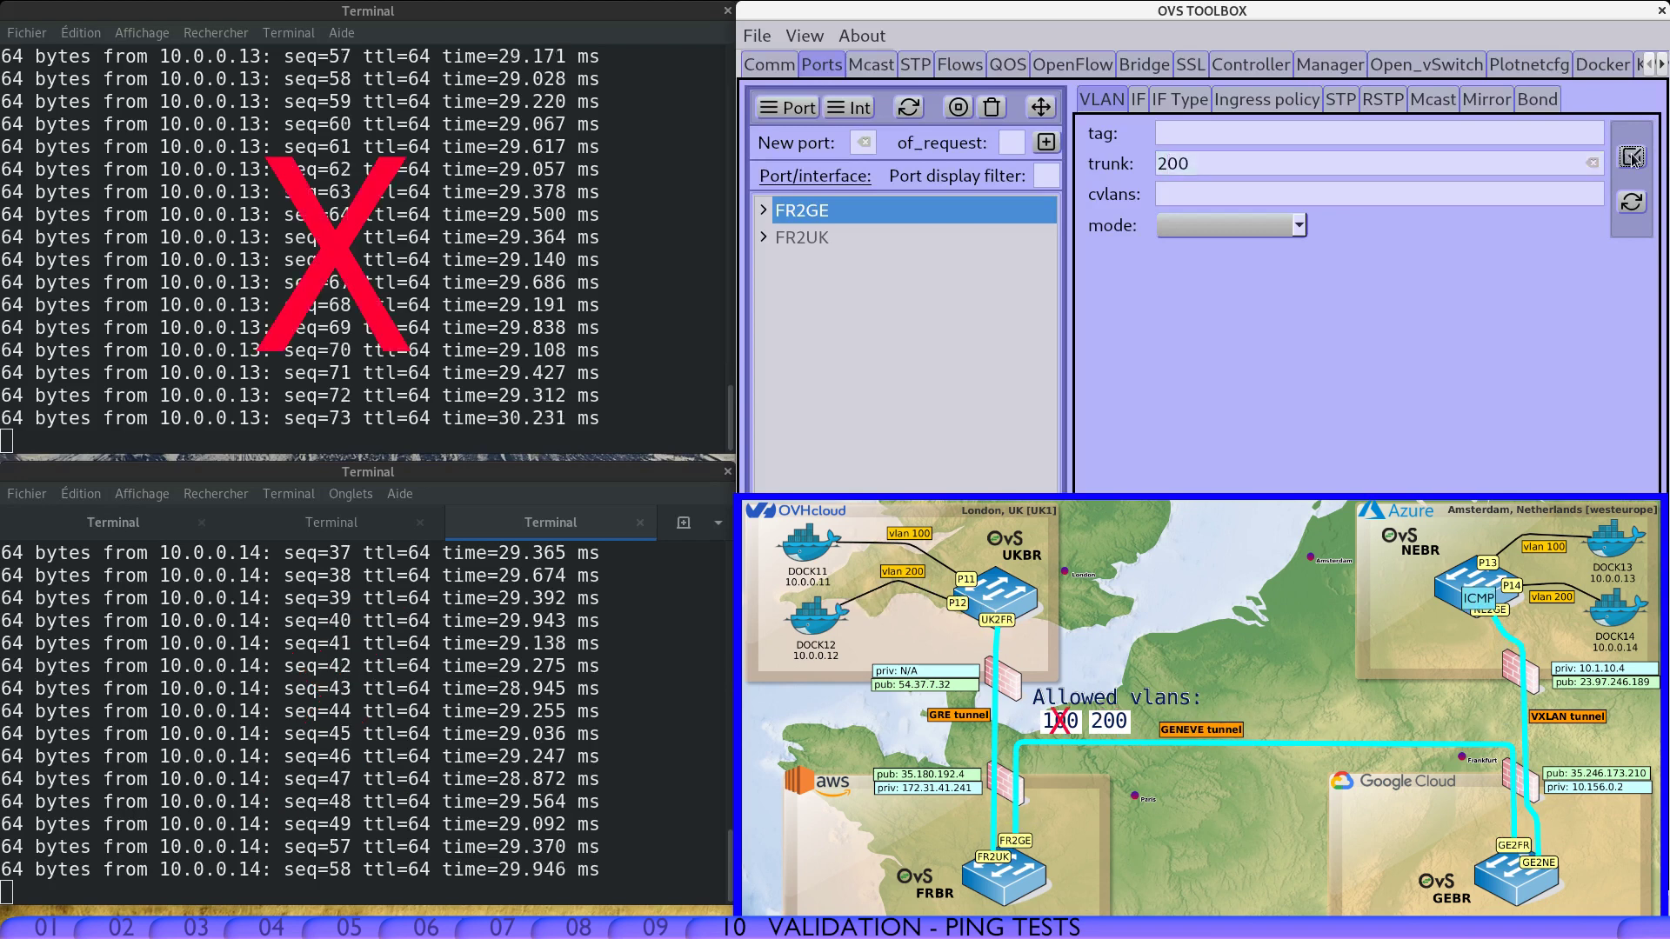
Restore FR2GE's trunk to 100,200 and apply
click(1158, 164)
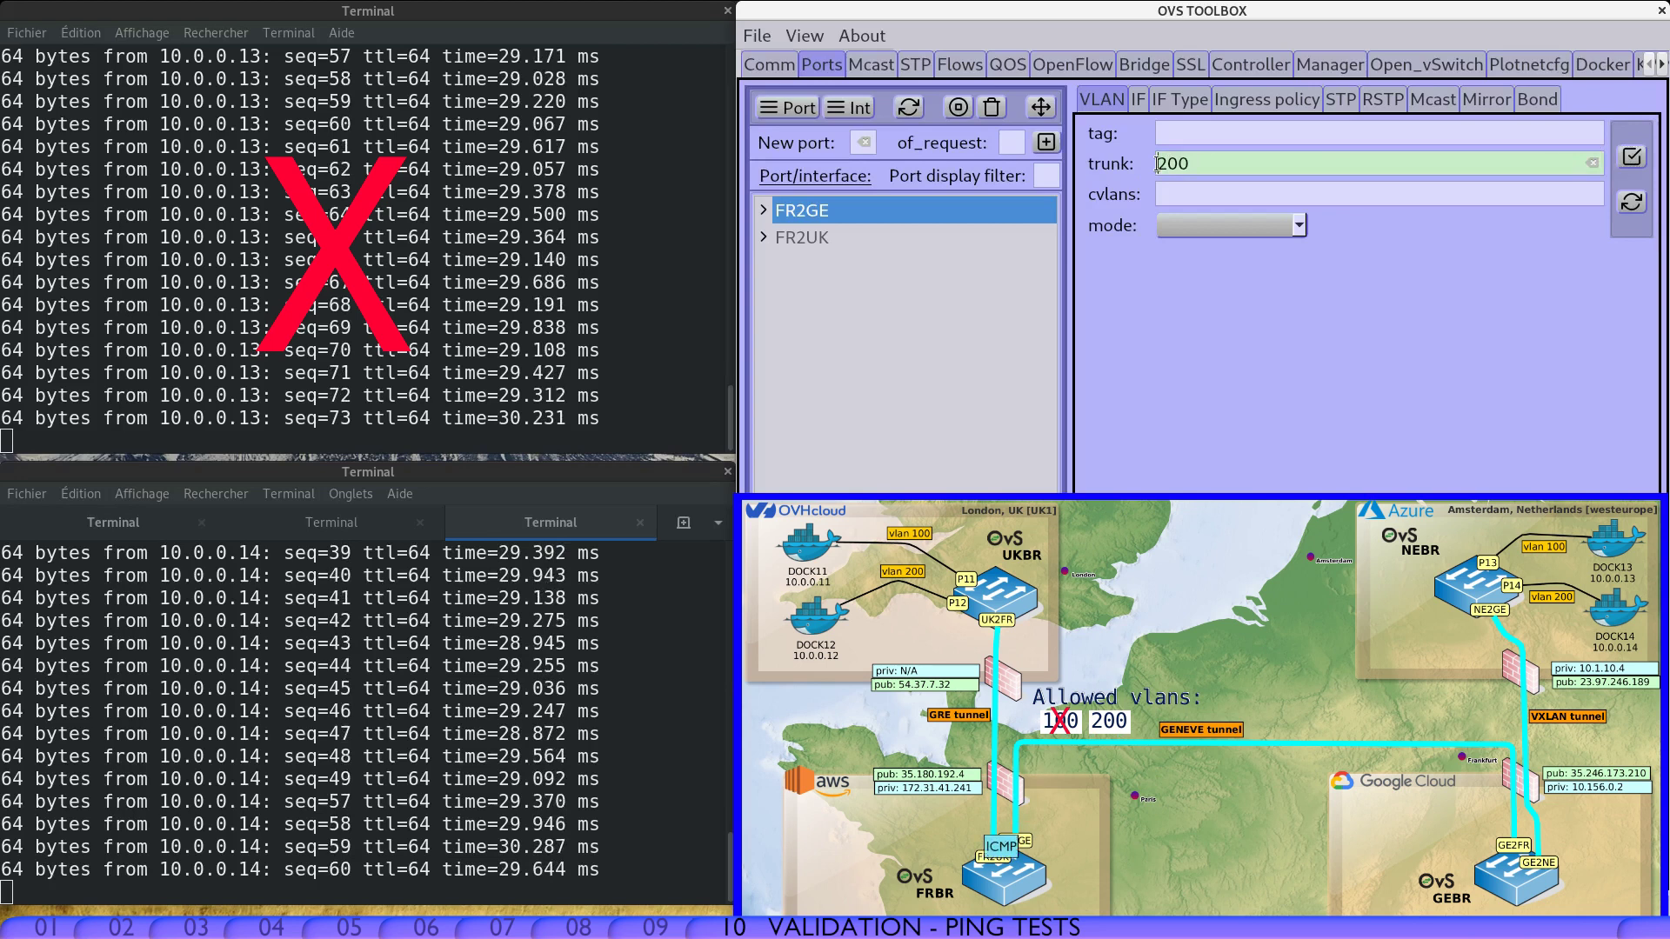
text(100,)
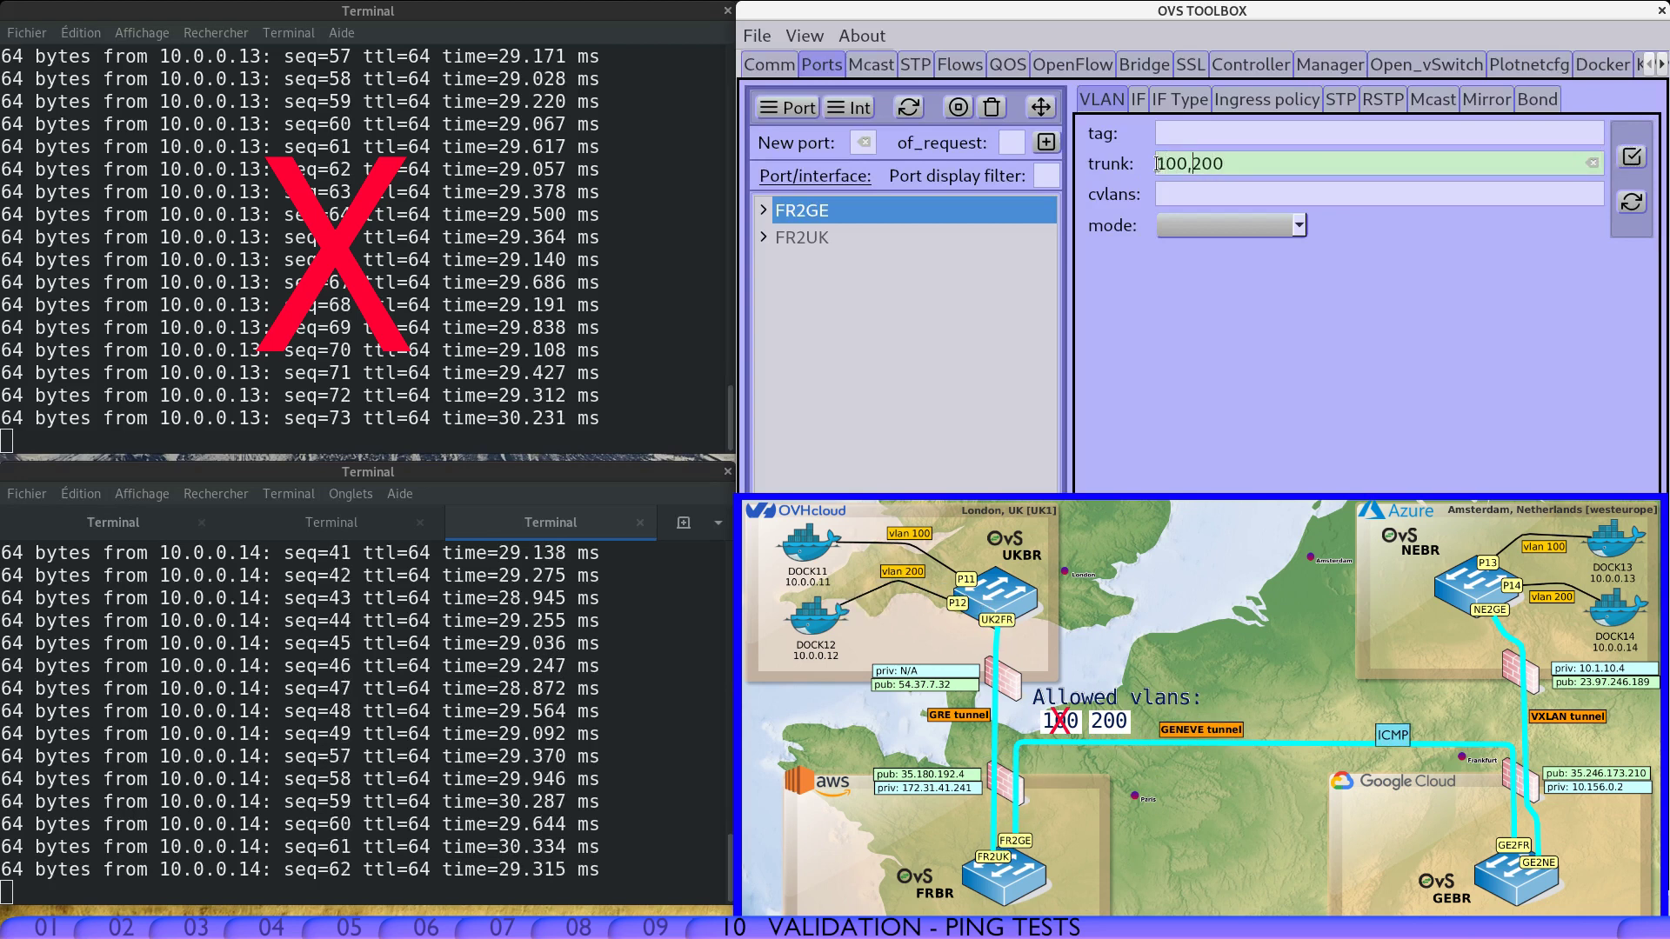
click(1632, 157)
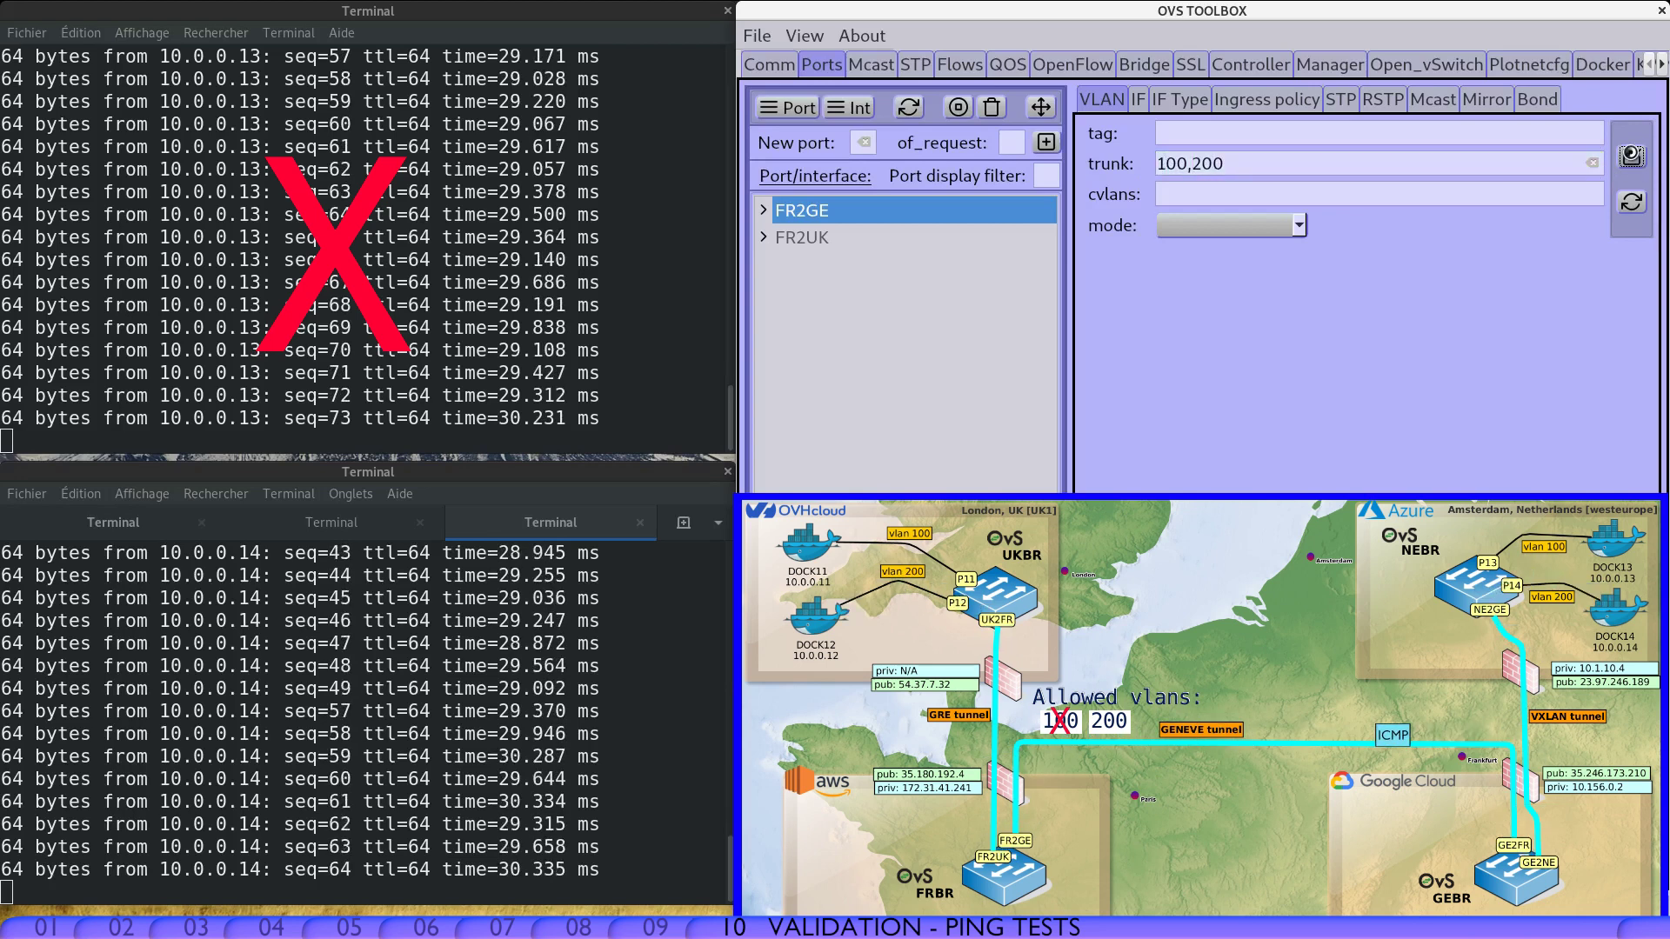